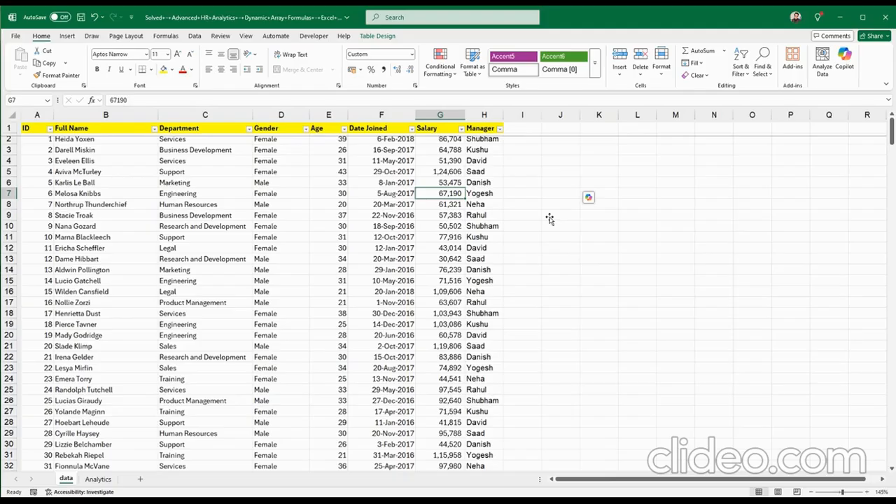
left_click(398, 216)
left_click(397, 226)
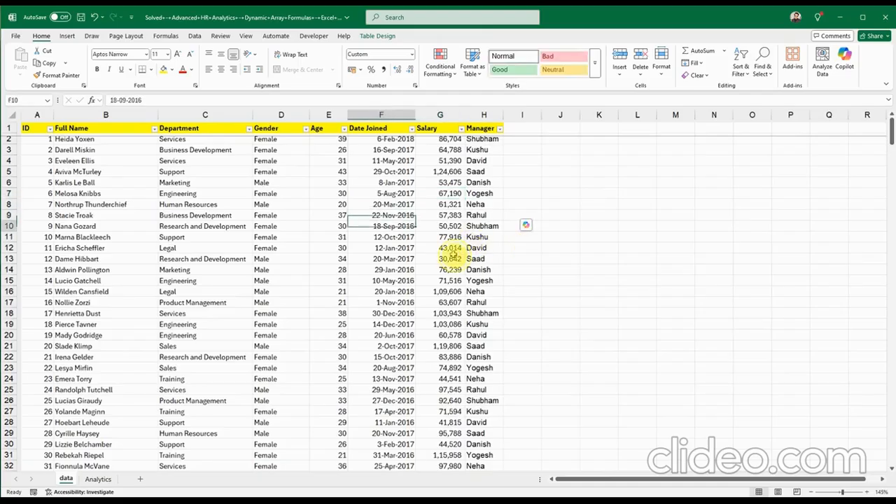
left_click(454, 252)
left_click(522, 205)
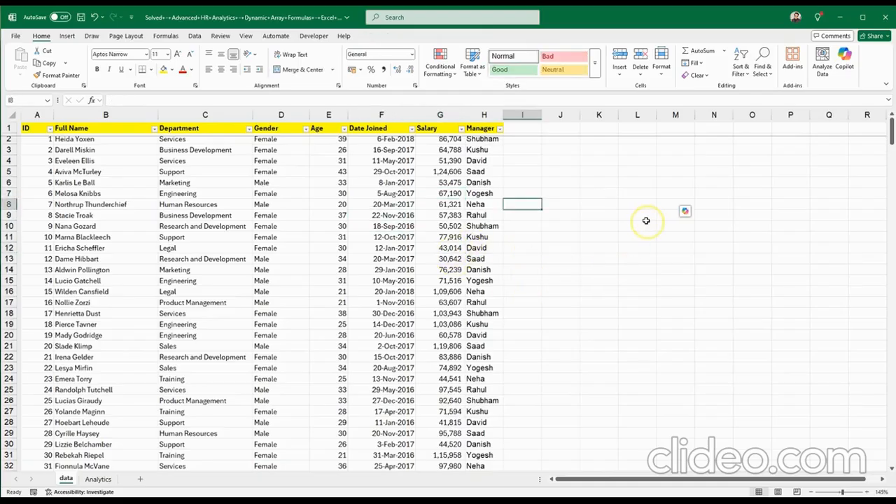
left_click(392, 226)
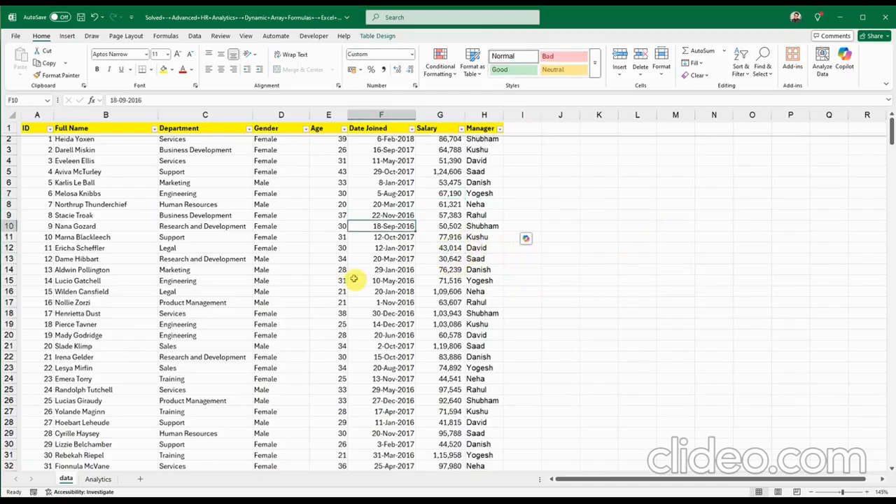
Step: View the Analytics sheet briefly and return to the employee records on the data sheet
left_click(102, 479)
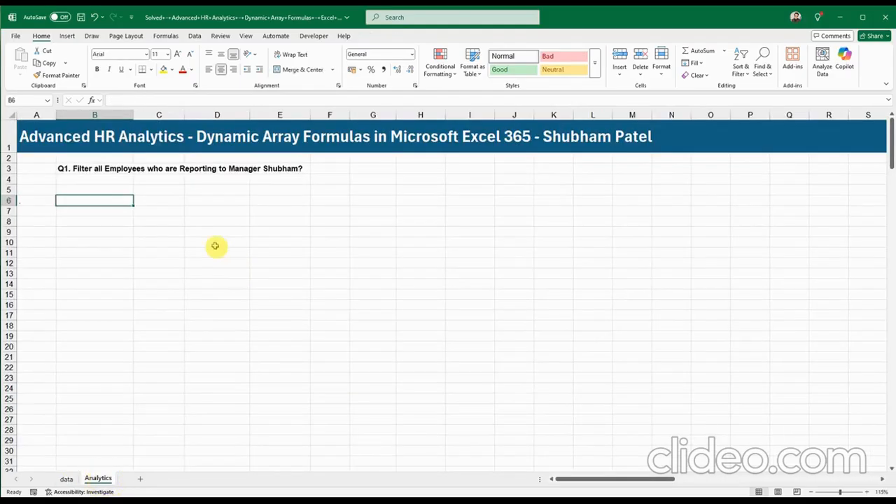
left_click(66, 478)
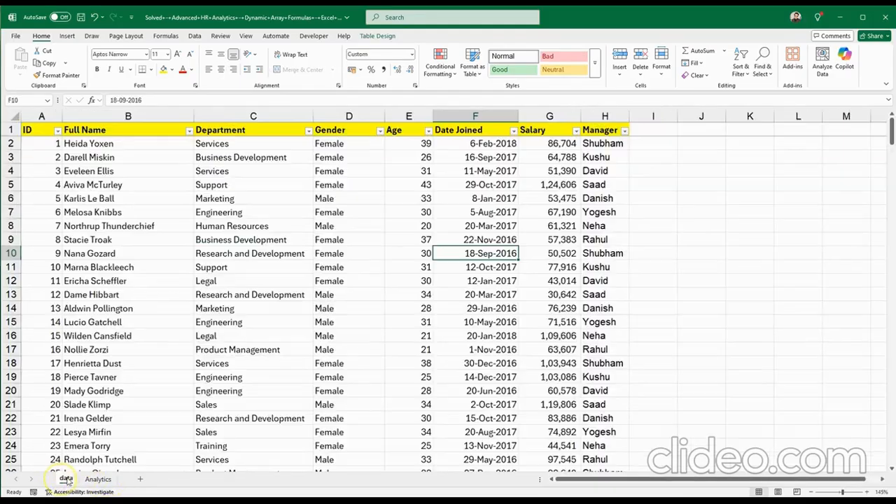
left_click(302, 247)
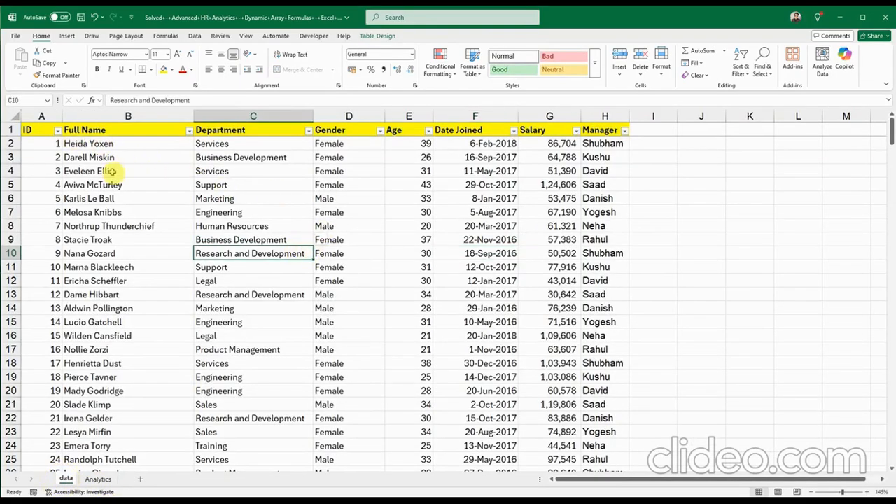
left_click(409, 212)
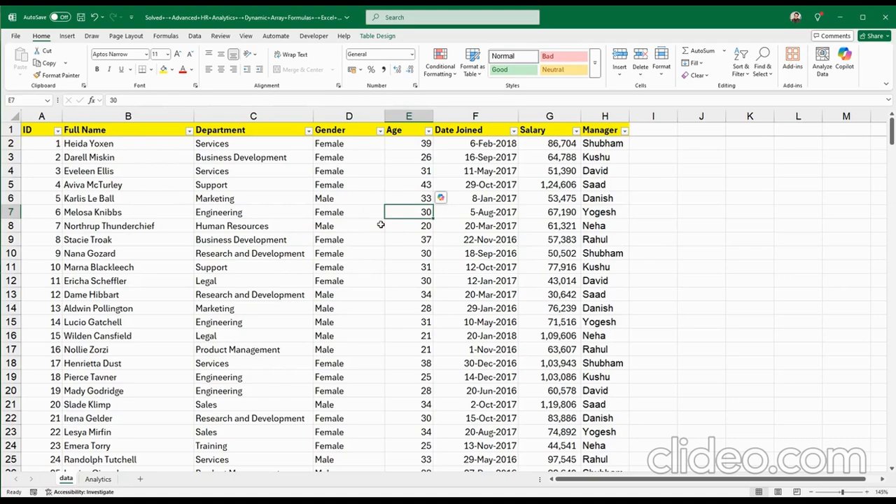
Step: Review the columns of the employee data one after another, from ID through Department, Age and Salary to Manager
left_click(42, 116)
left_click(84, 113)
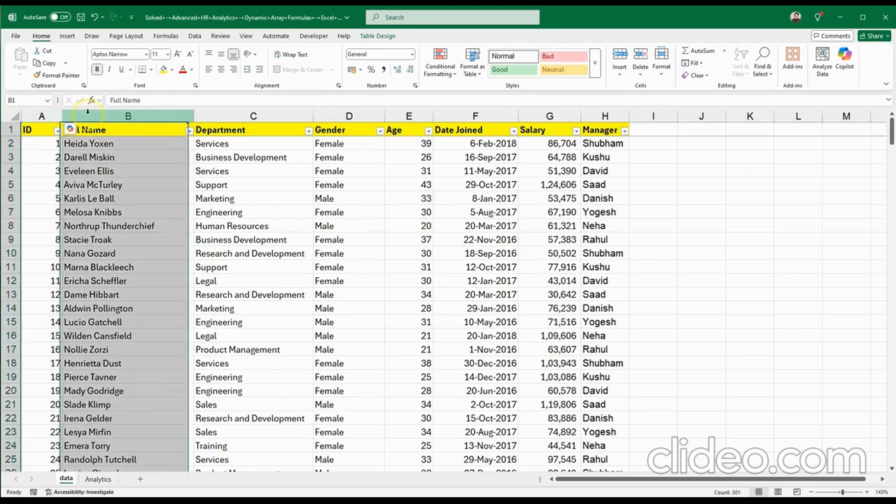
left_click(204, 114)
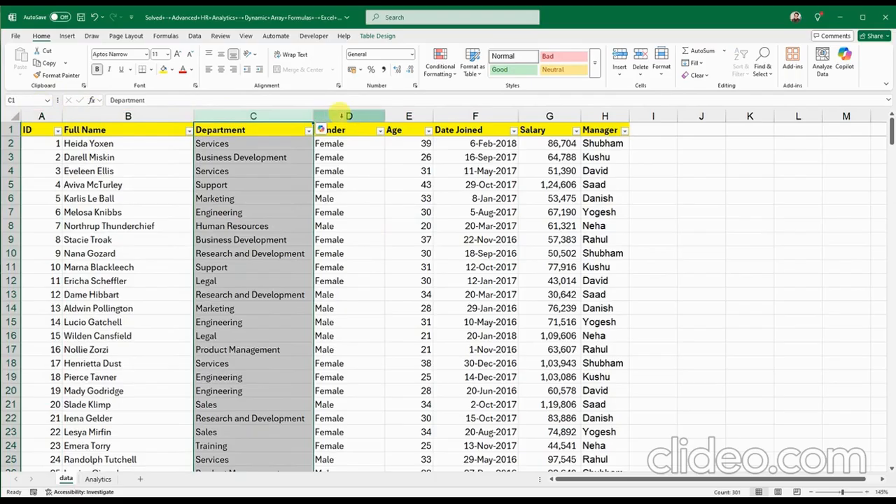
left_click(348, 116)
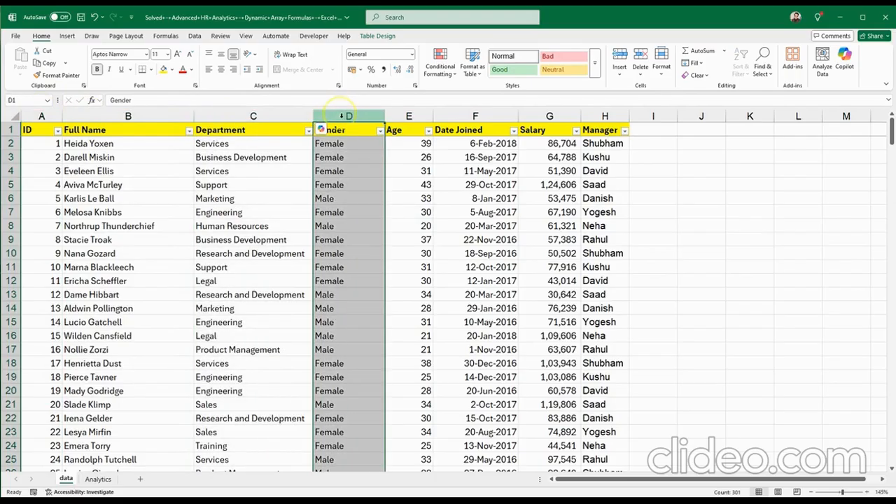
left_click(401, 116)
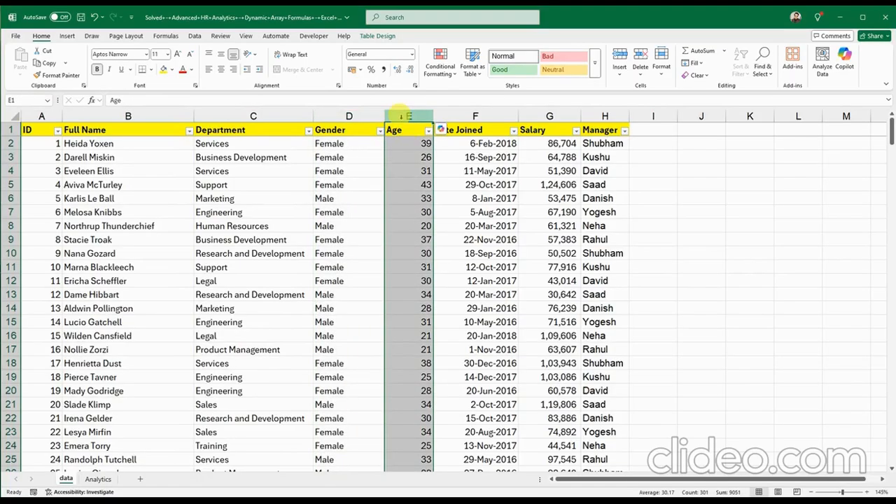
left_click(448, 116)
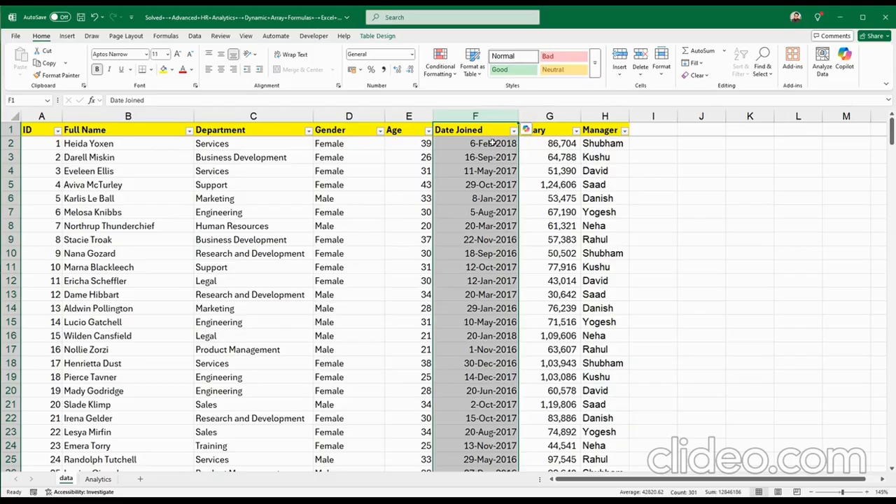
left_click(549, 116)
left_click(591, 116)
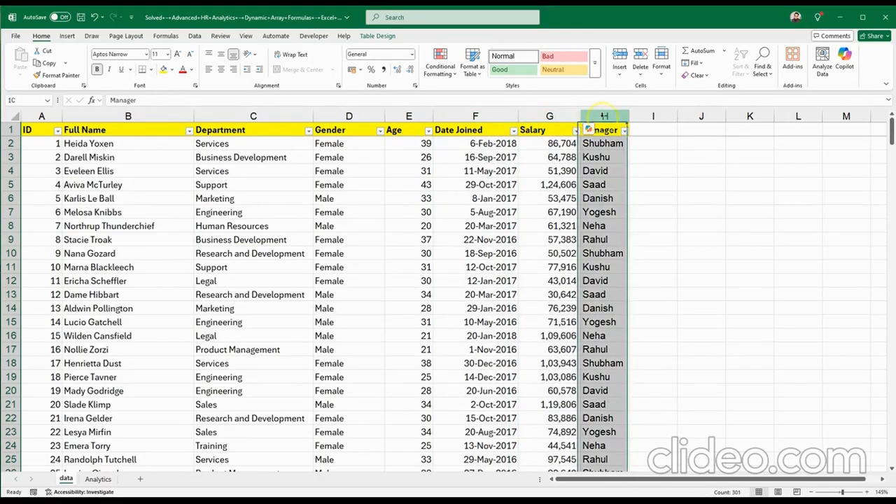
left_click(674, 252)
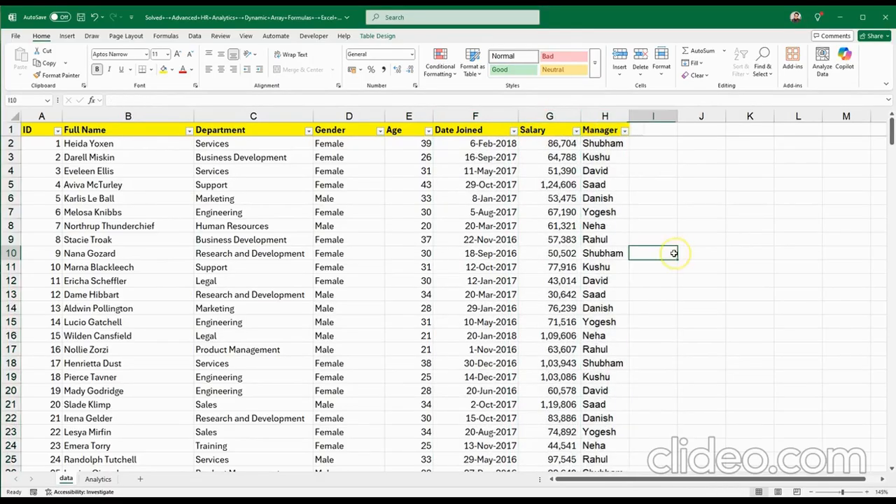
left_click(705, 283)
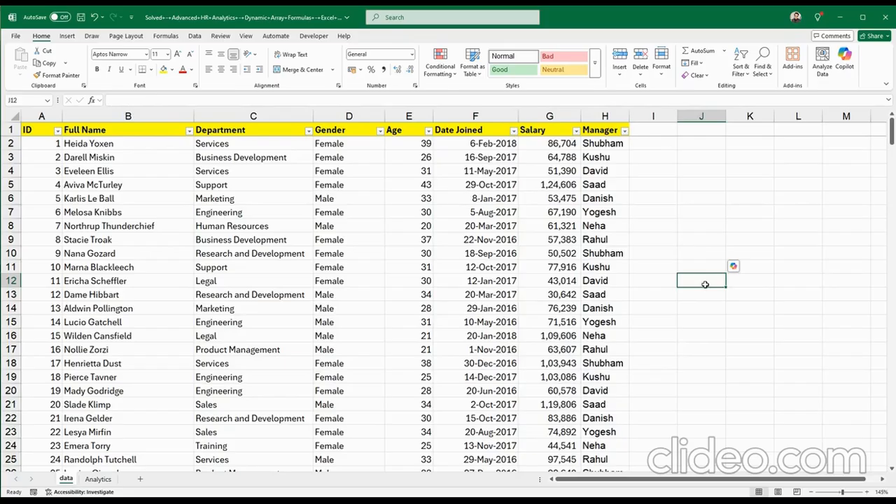
left_click(705, 284)
left_click(382, 365)
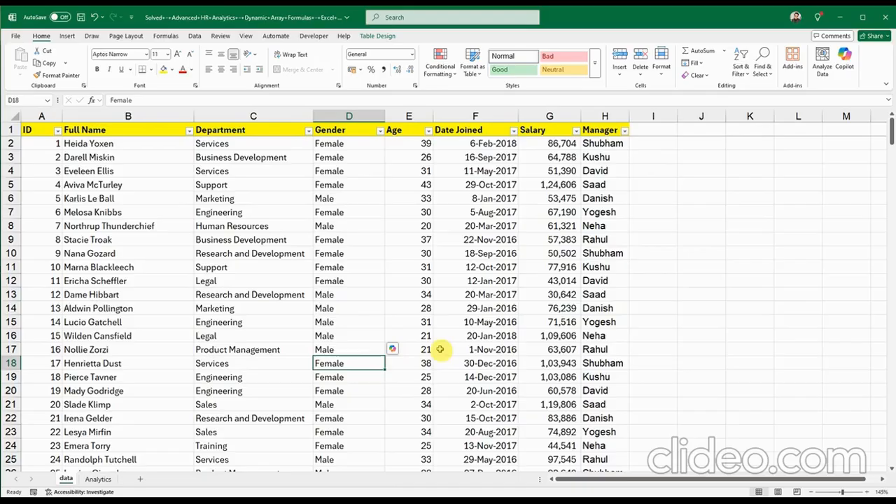
scroll(439, 349, "up", 1)
scroll(440, 348, "down", 1)
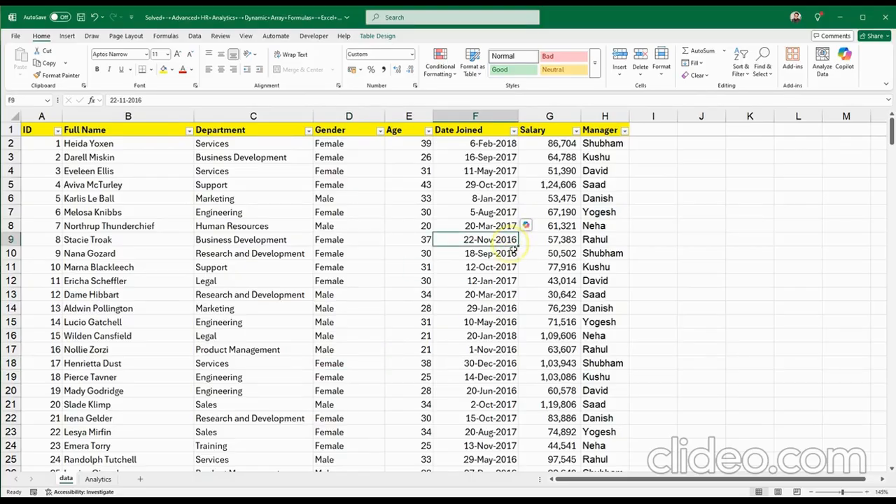
left_click(560, 267)
left_click(100, 143)
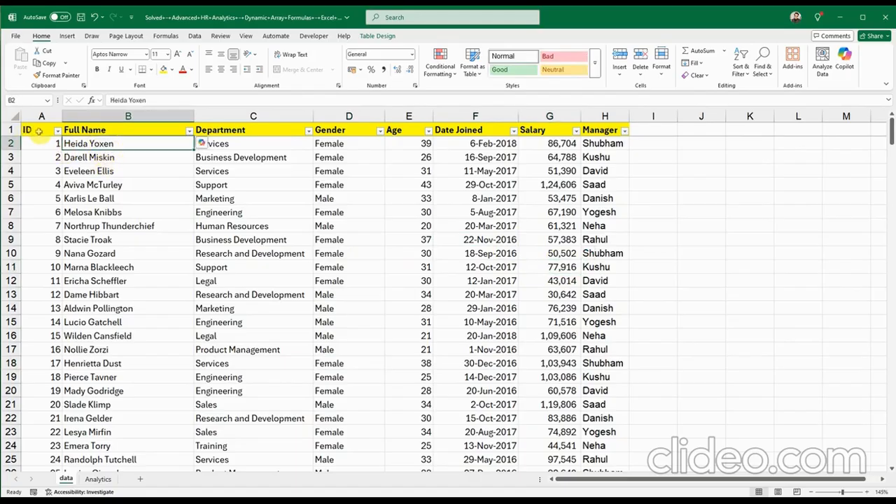
left_click(214, 212)
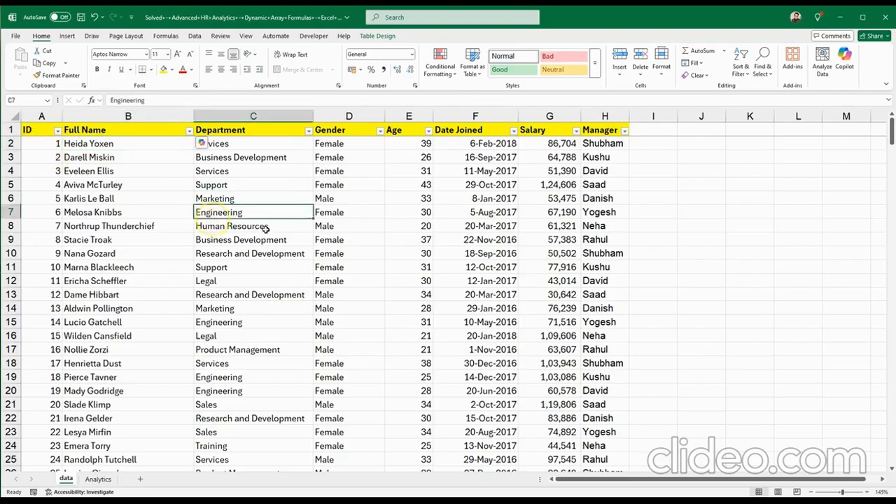
left_click(329, 240)
Step: Select the whole employee table including its headers and check its table name, keeping it as HR_Data
left_click(42, 131)
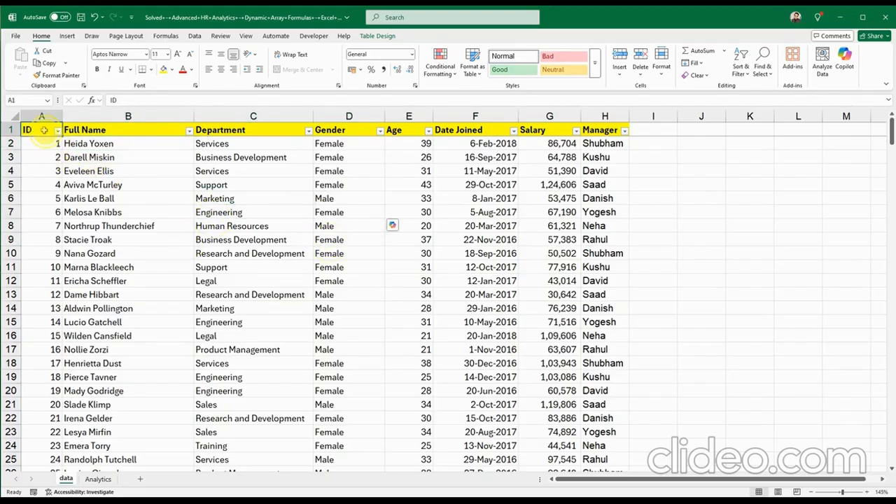
left_click_drag(43, 130, 593, 455)
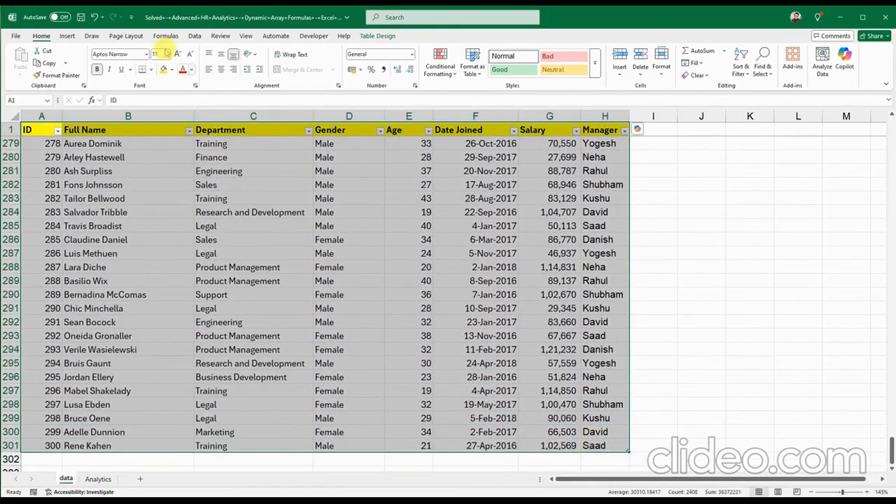
left_click(67, 35)
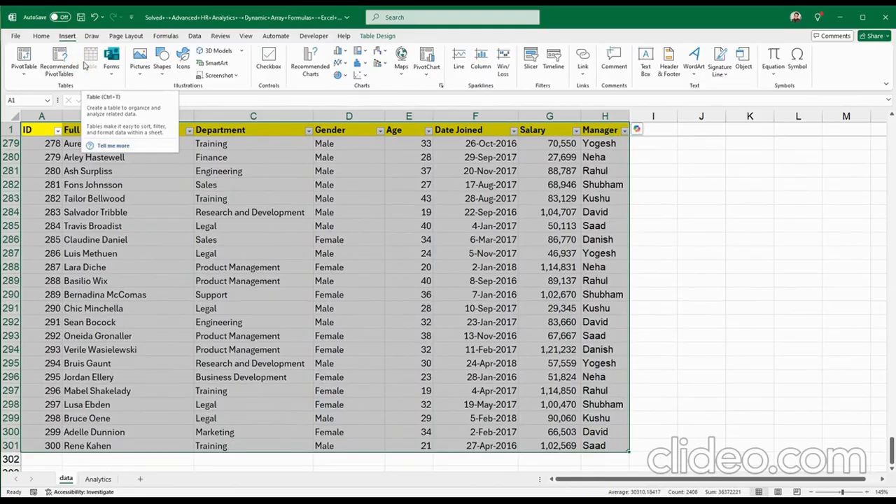
left_click(378, 36)
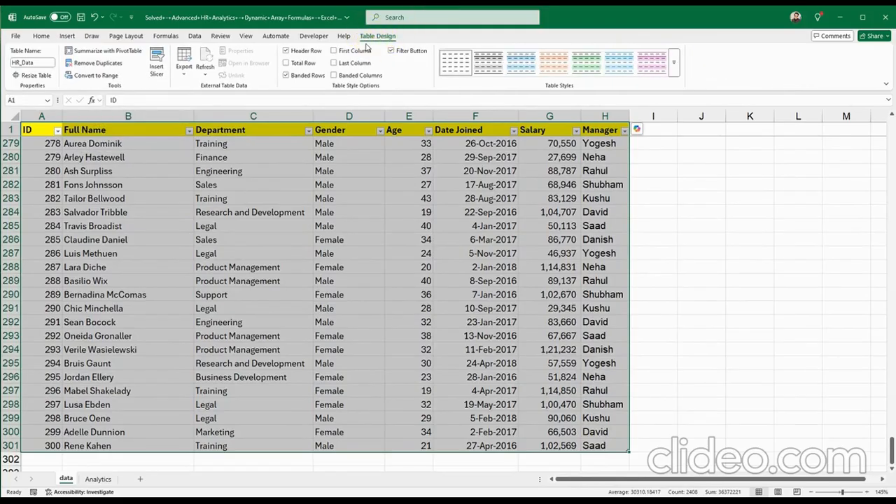
left_click(35, 62)
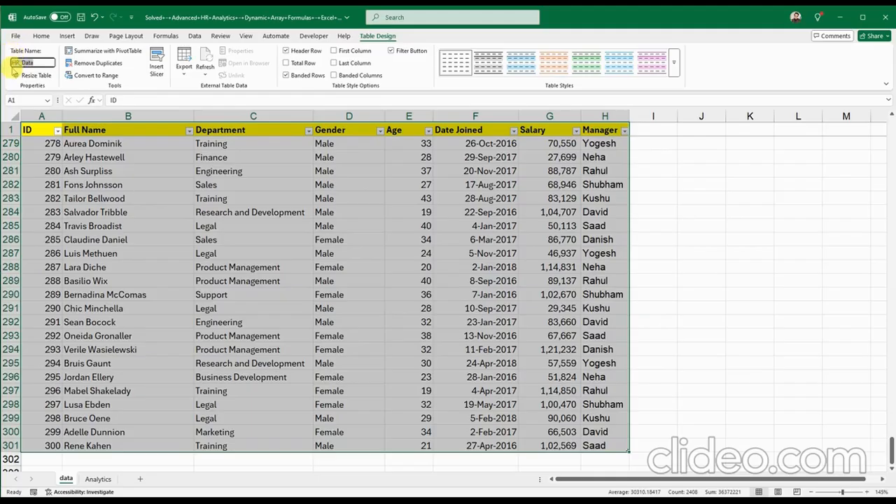
left_click(36, 62)
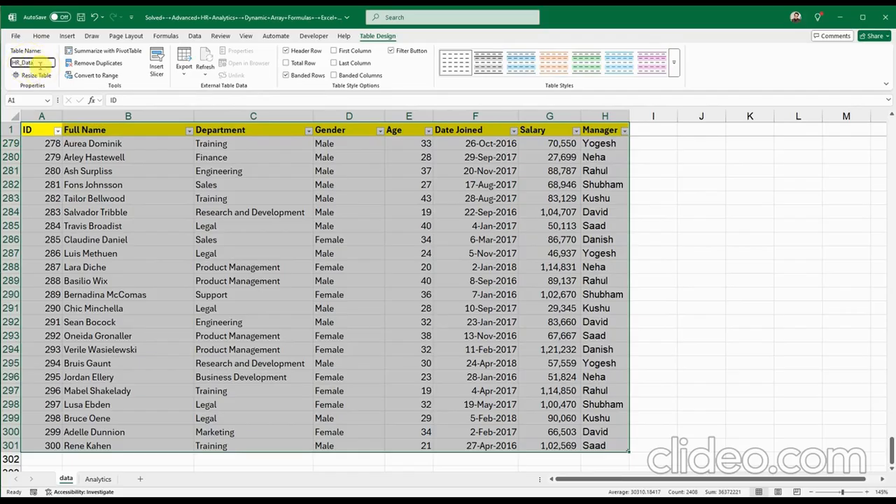
key("Return")
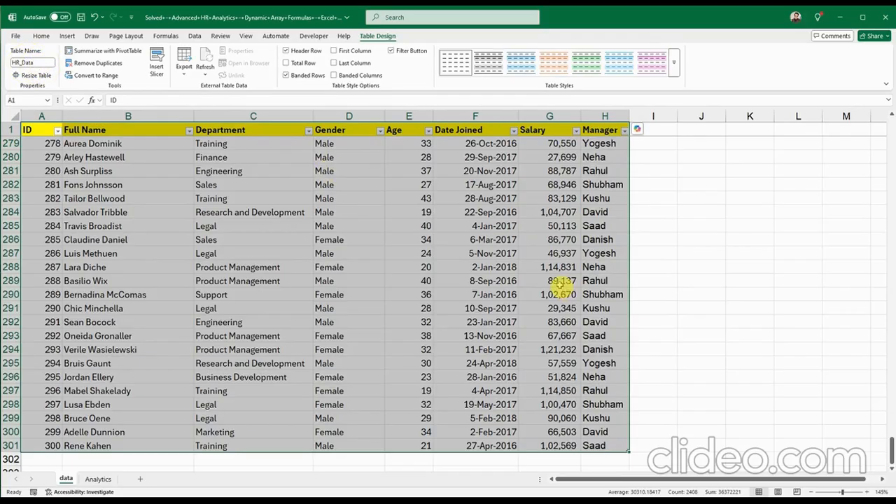
left_click(560, 284)
left_click(653, 267)
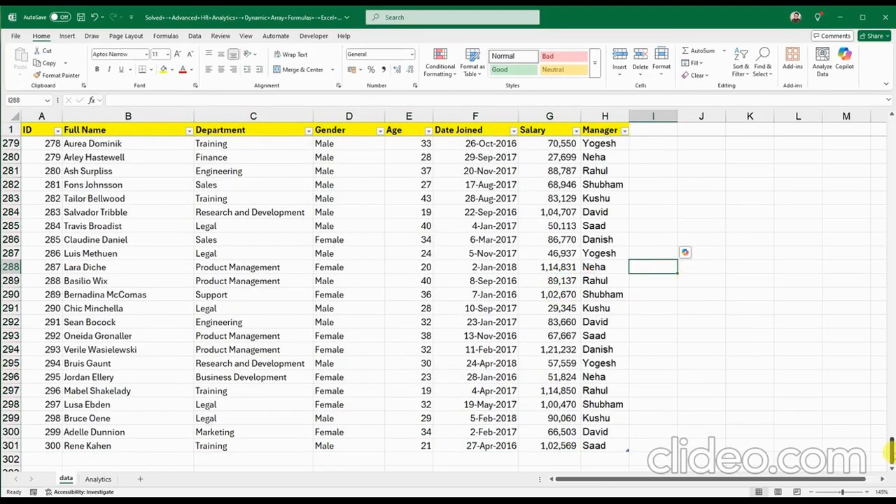
Step: Switch to the Analytics sheet and read question Q1 about filtering employees by their manager
left_click_drag(890, 450, 887, 133)
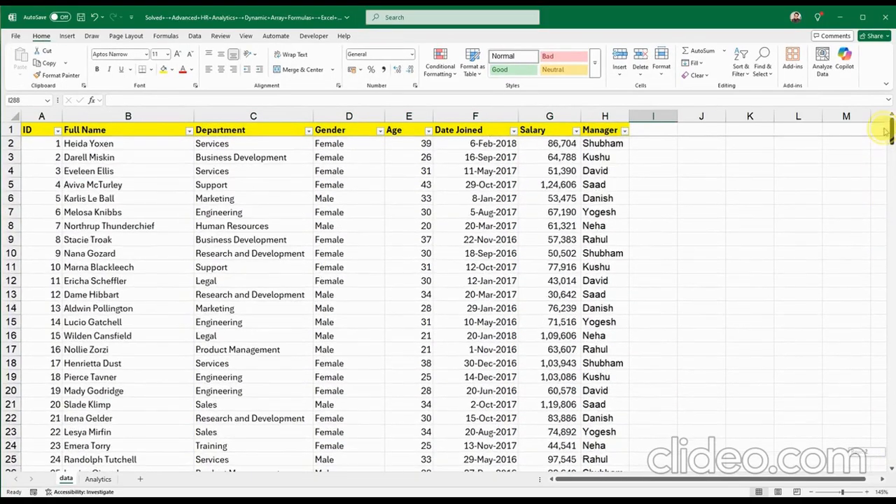
left_click(653, 241)
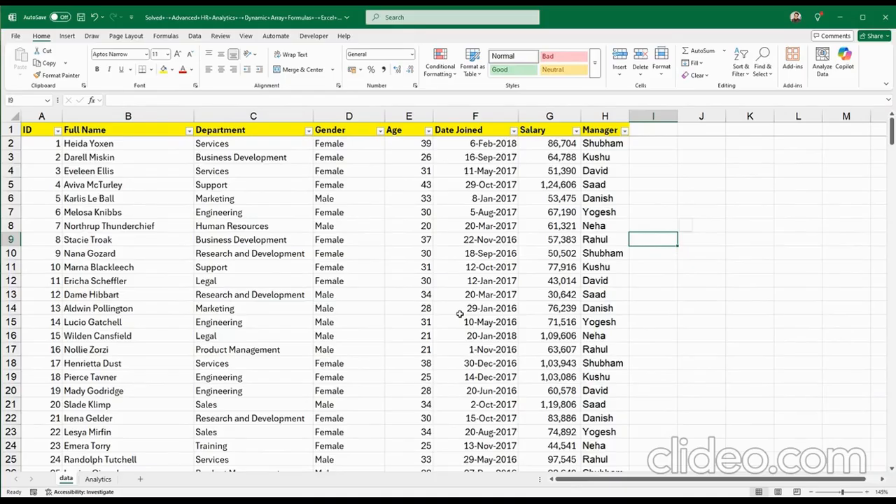
left_click(98, 479)
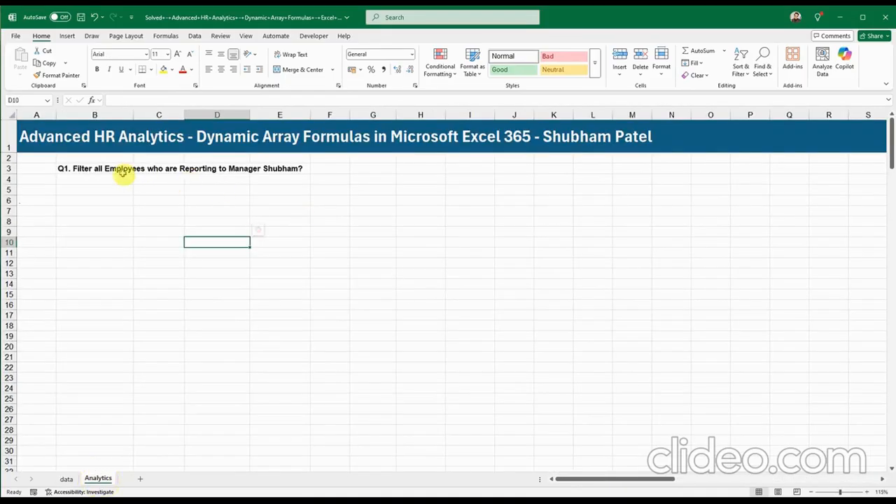
left_click_drag(62, 169, 280, 170)
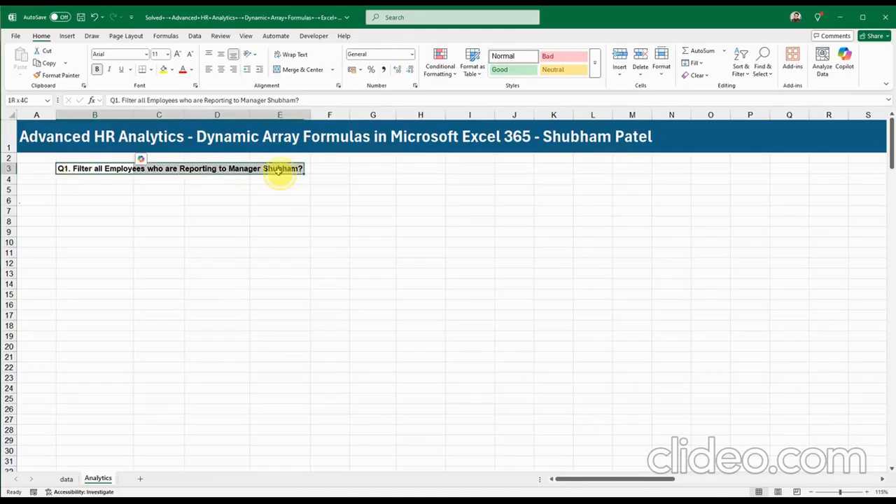
left_click(272, 208)
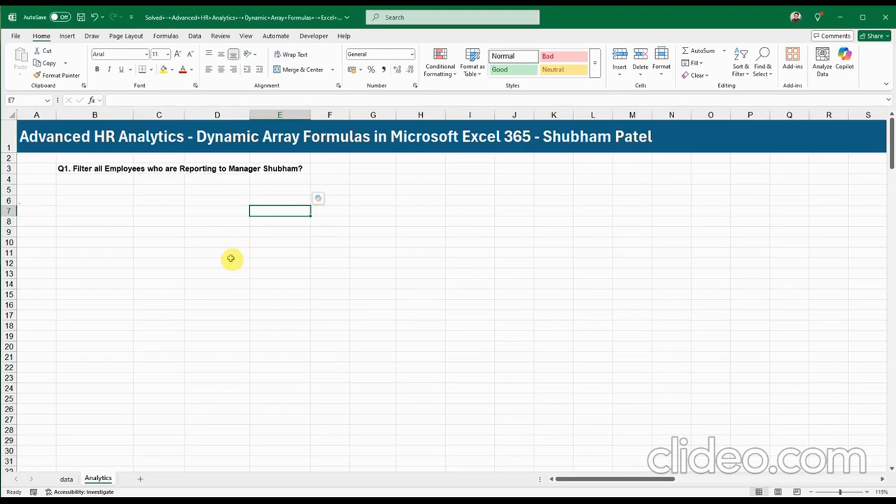
Step: Start a FILTER formula in cell B6 below question Q1, with the HR_Data table as its array
scroll(237, 280, "up", 4, "ctrl")
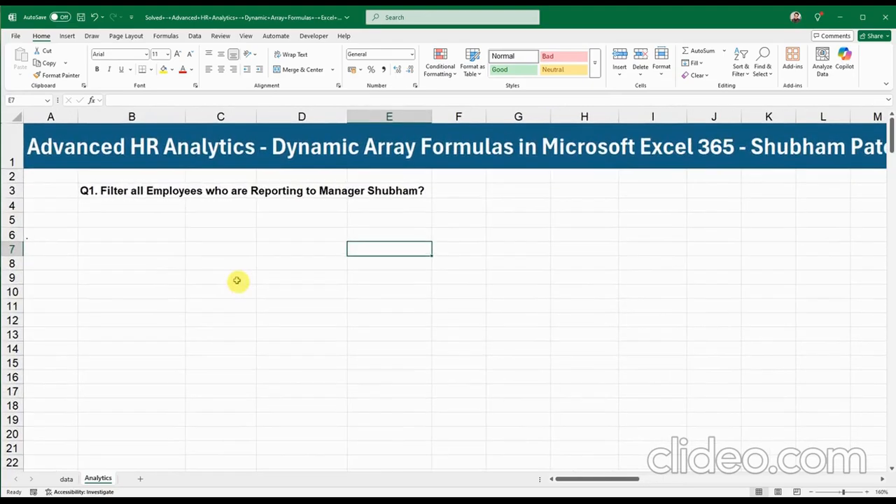
left_click(112, 245)
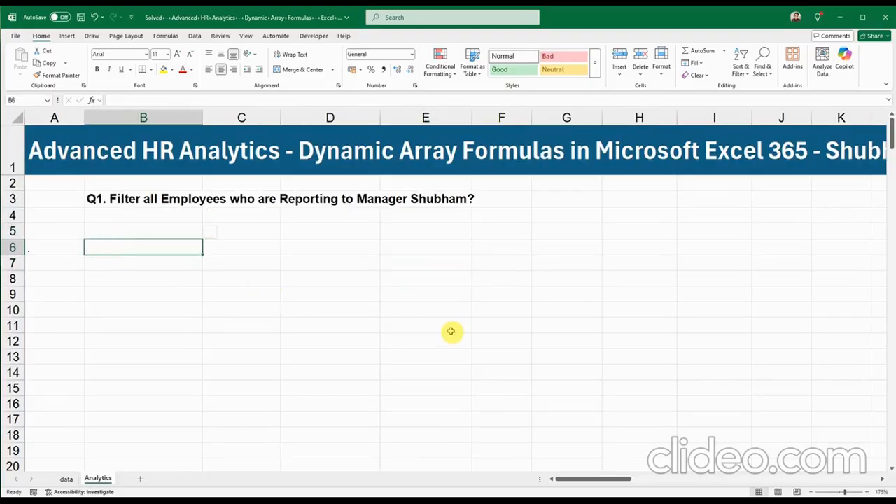
type("=")
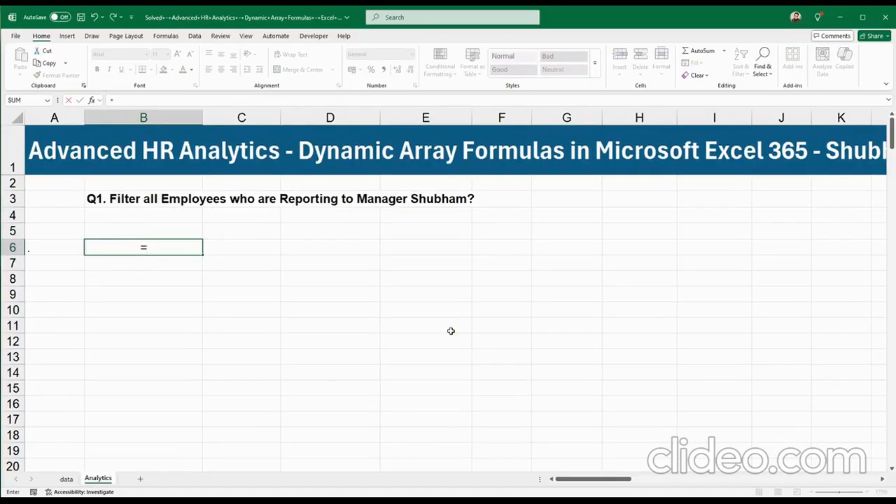
type("Fil")
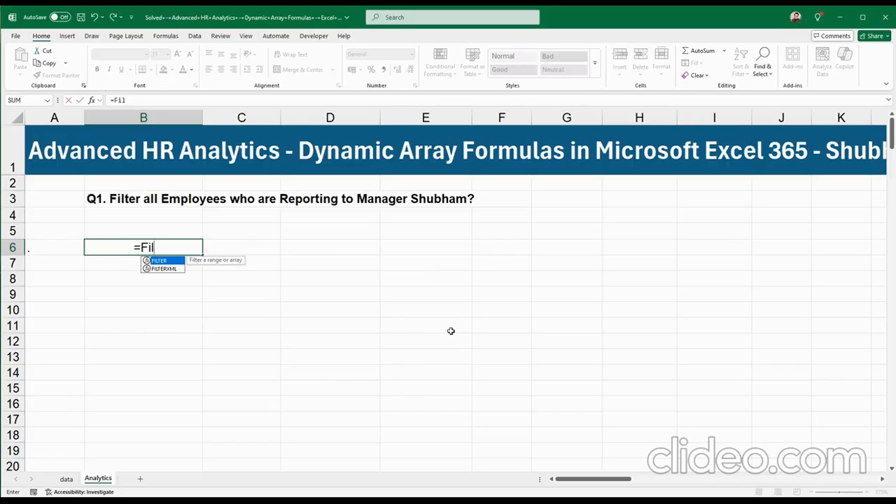
key("Tab")
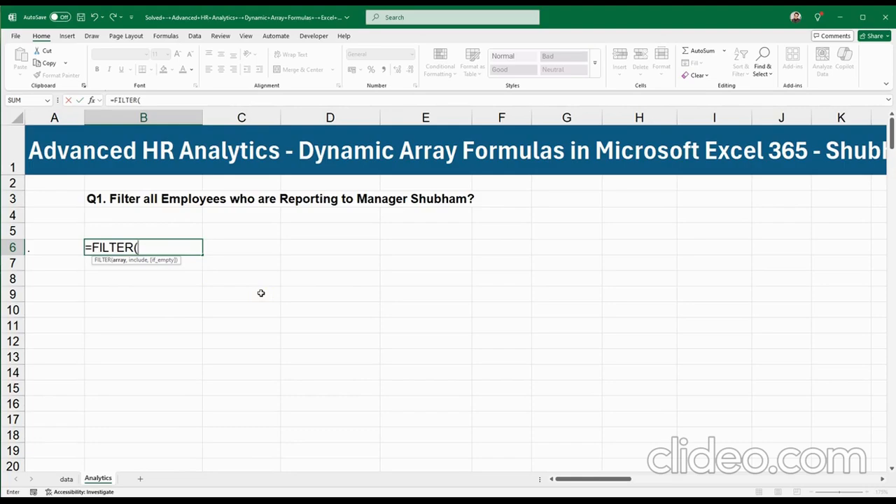
type("hr")
key("Tab")
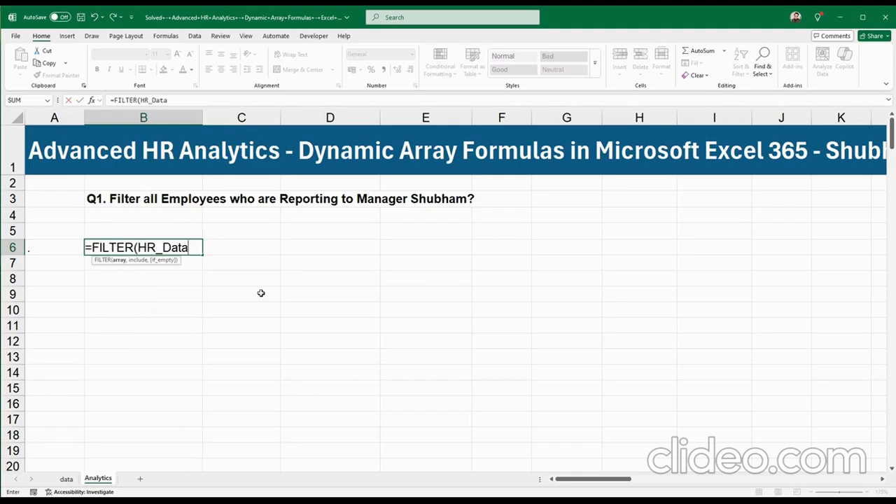
Step: Complete the B6 FILTER formula with the include condition that HR_Data[Manager] equals the manager's name given in Q1
type(",")
type("hr")
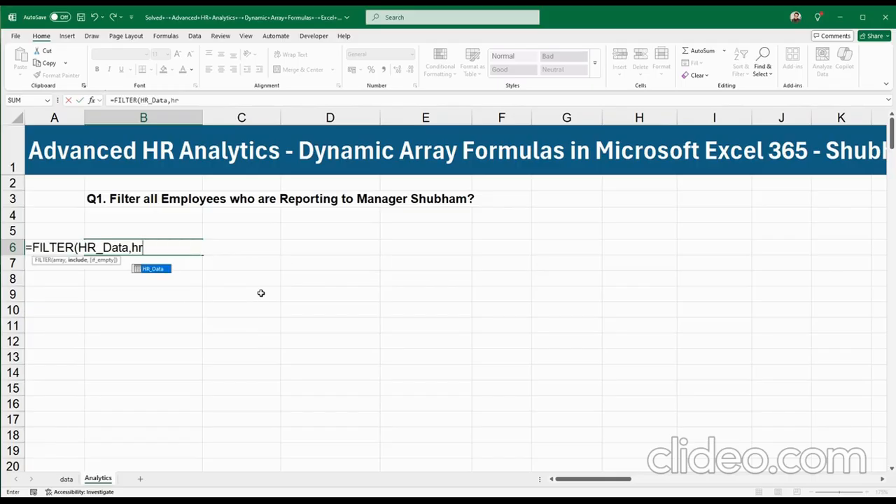
key("Tab")
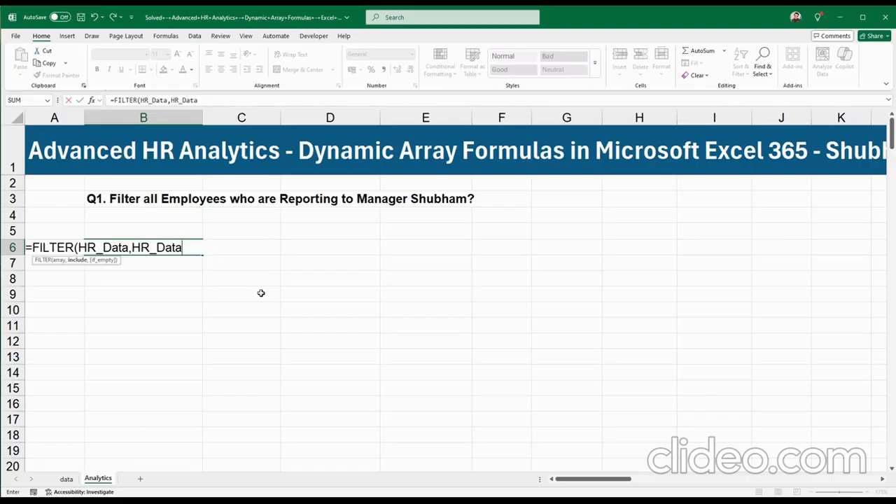
type("[")
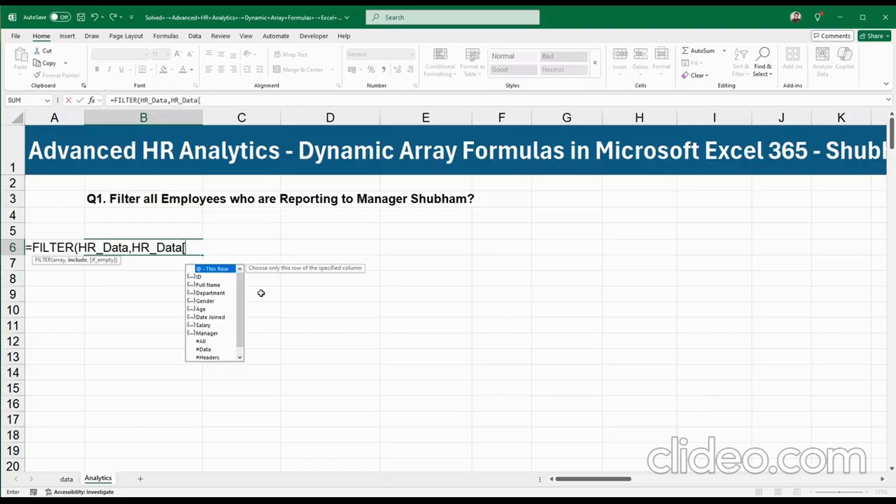
key("Down")
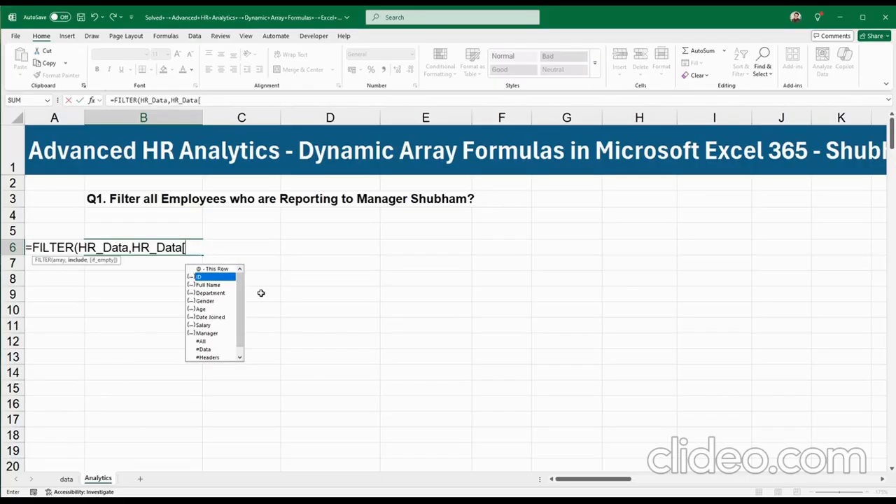
key("Down")
key("Down")
key("Down")
key("Down")
key("Down")
key("Down")
key("Down")
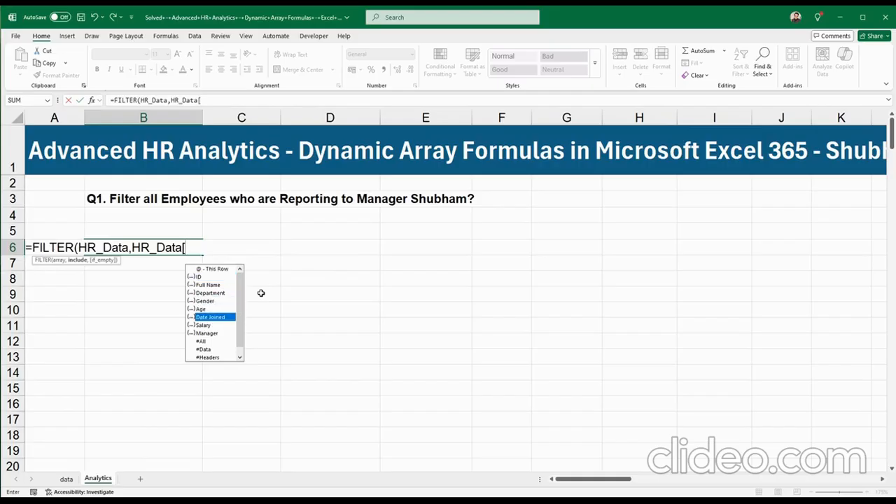
key("Tab")
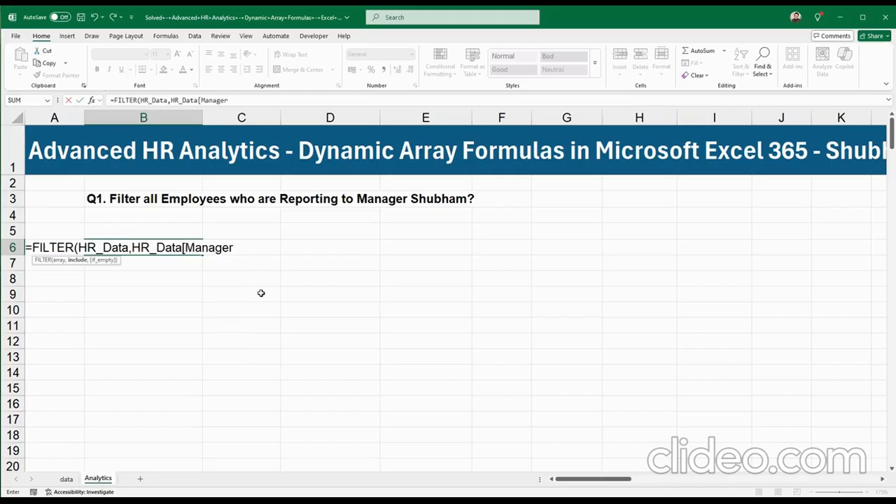
type("]=\"Shubham\"")
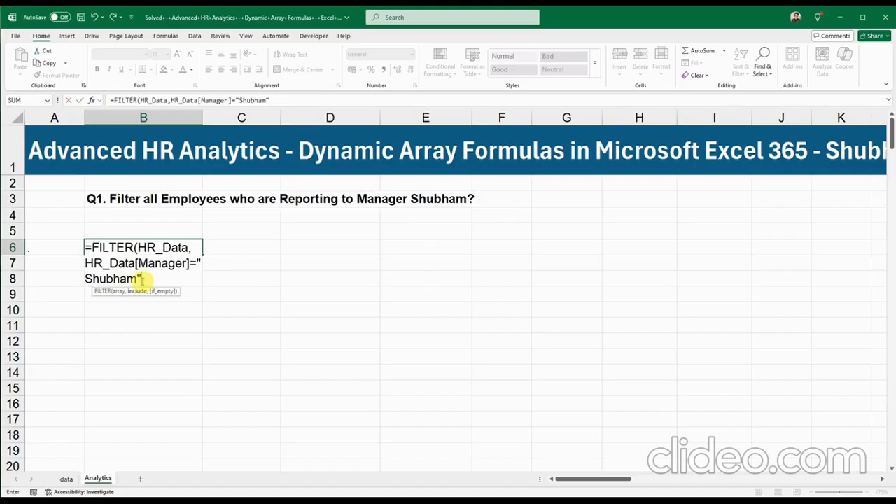
type(")")
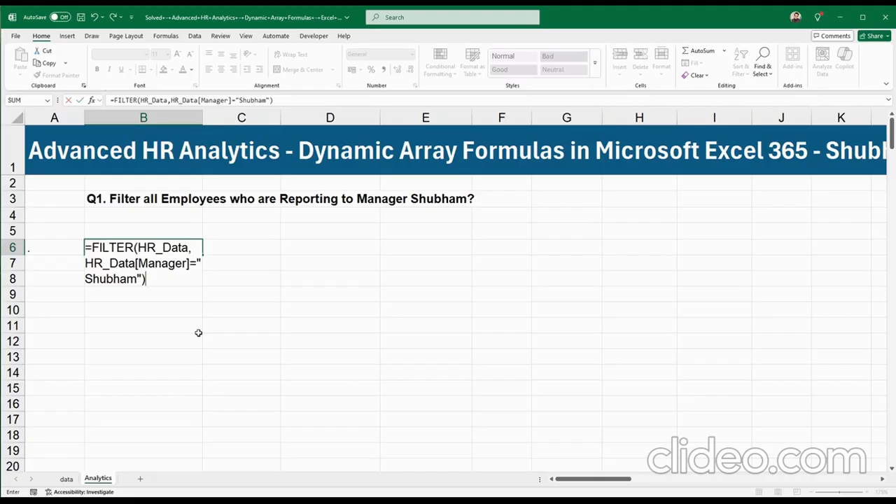
key("Return")
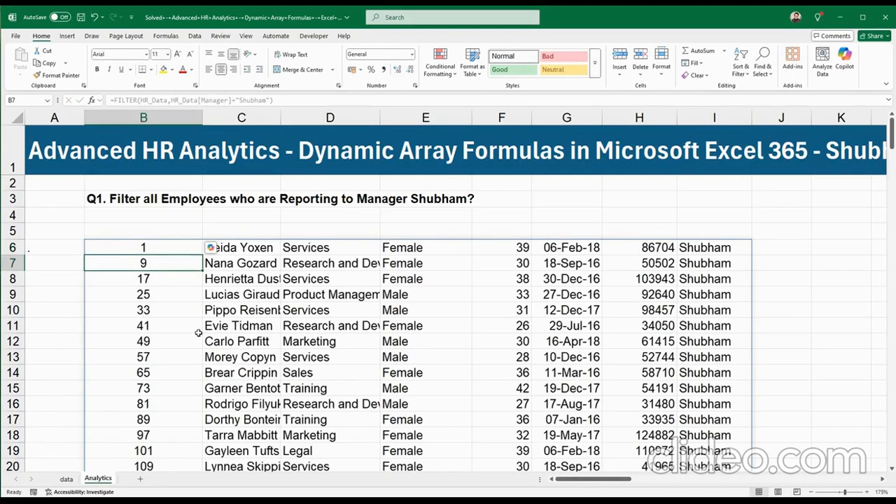
Step: Look through the filtered employee rows and examine their Gender, Age and Date Joined values
scroll(198, 334, "down", 2)
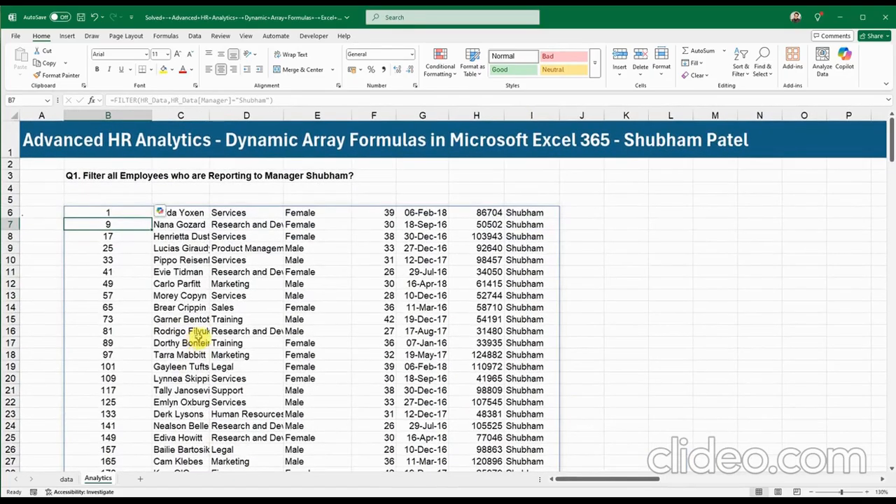
scroll(198, 335, "down", 7)
scroll(198, 334, "up", 7)
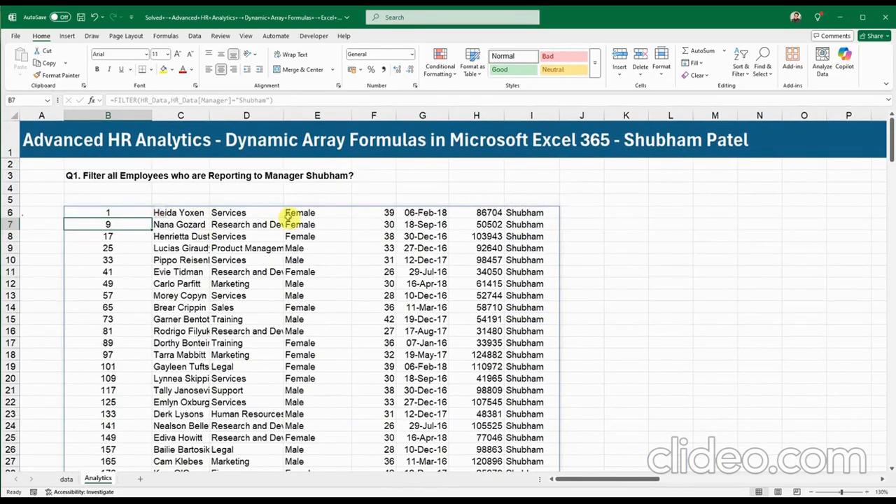
left_click(329, 214)
left_click(371, 213)
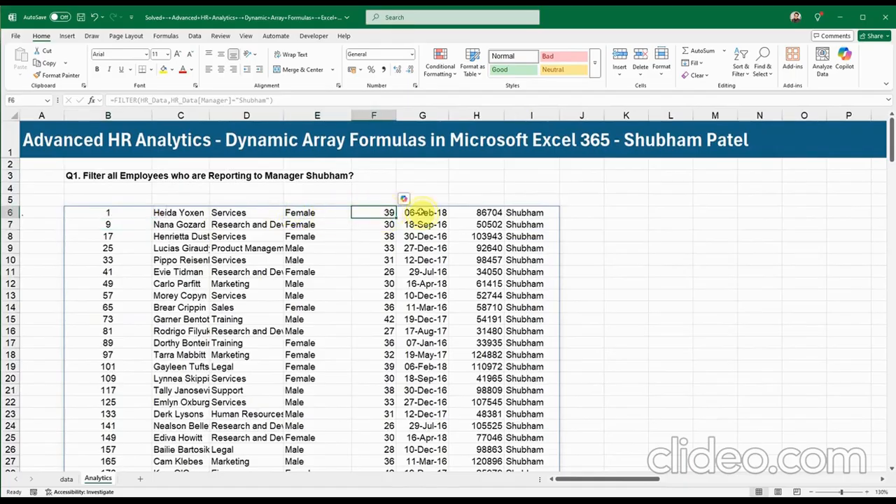
left_click(422, 212)
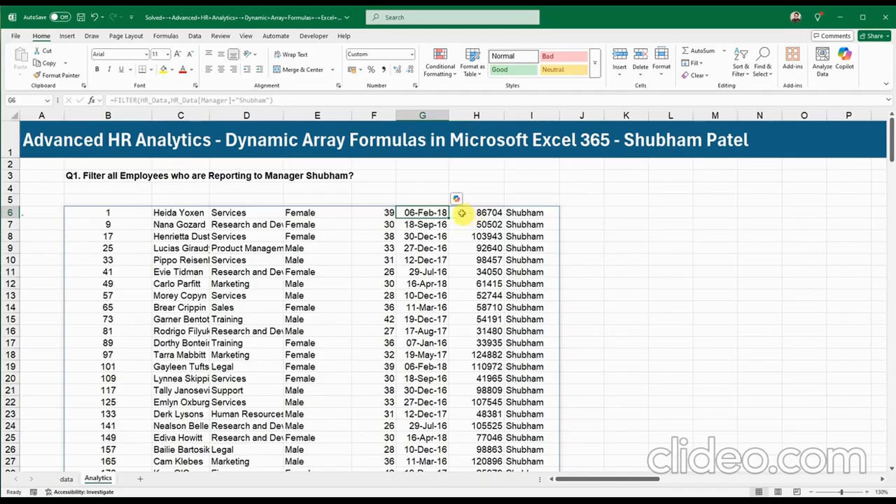
left_click_drag(428, 213, 427, 371)
scroll(427, 368, "up", 1)
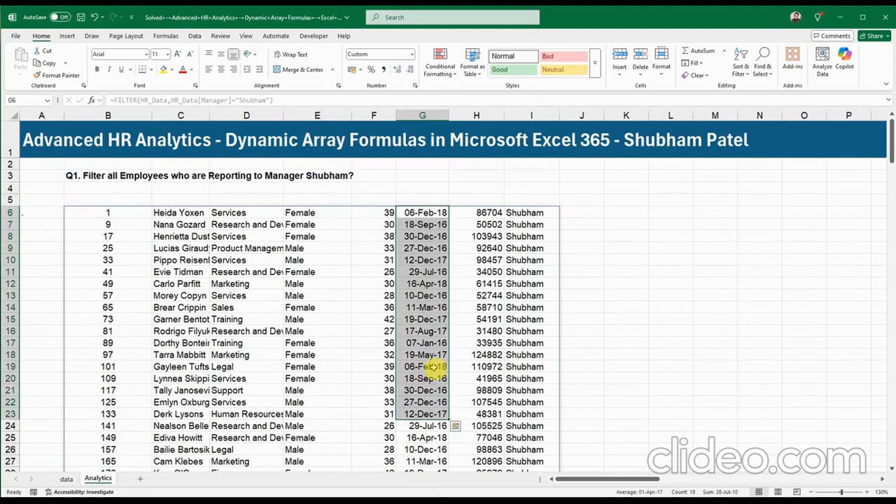
left_click(424, 212)
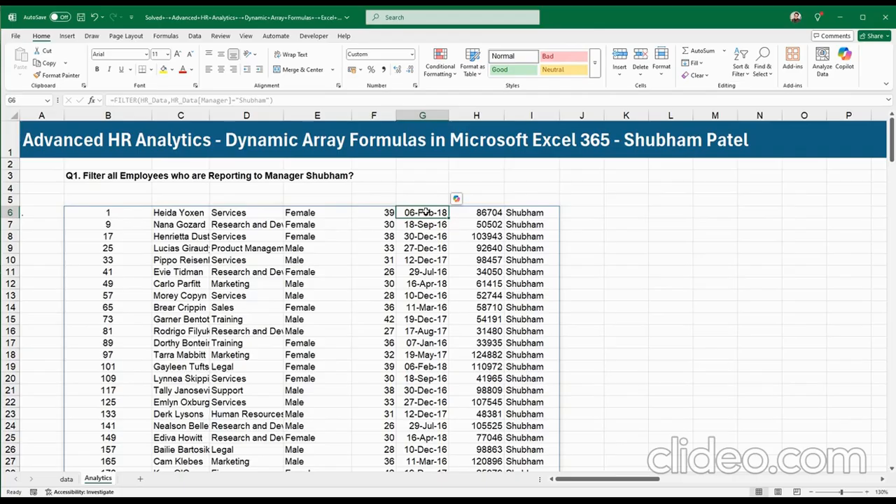
Step: Examine the salary and manager values in the filtered rows to check that every employee matches the Q1 manager
left_click(483, 213)
left_click(525, 213)
left_click_drag(525, 213, 539, 435)
scroll(535, 433, "up", 3)
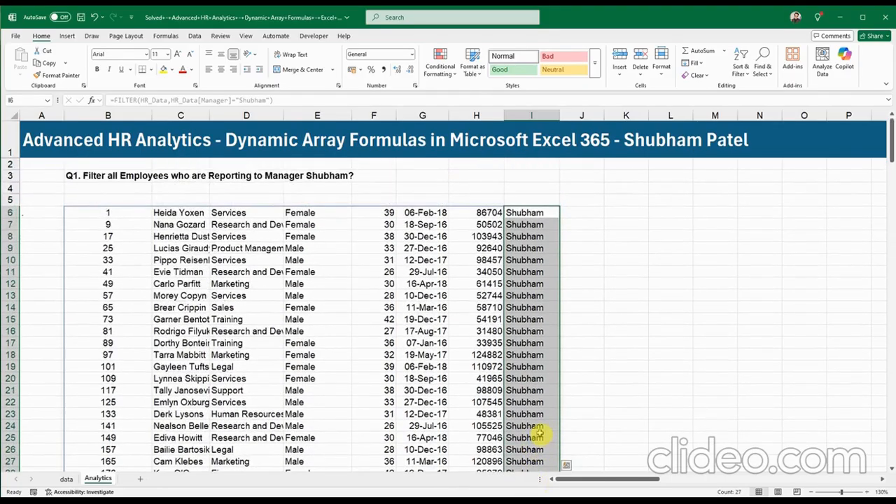
scroll(534, 432, "down", 6)
scroll(534, 432, "up", 6)
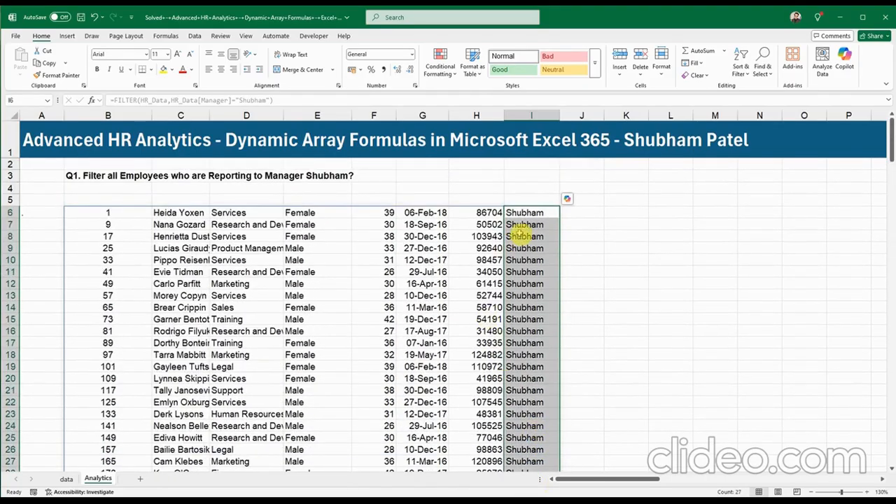
left_click(521, 213)
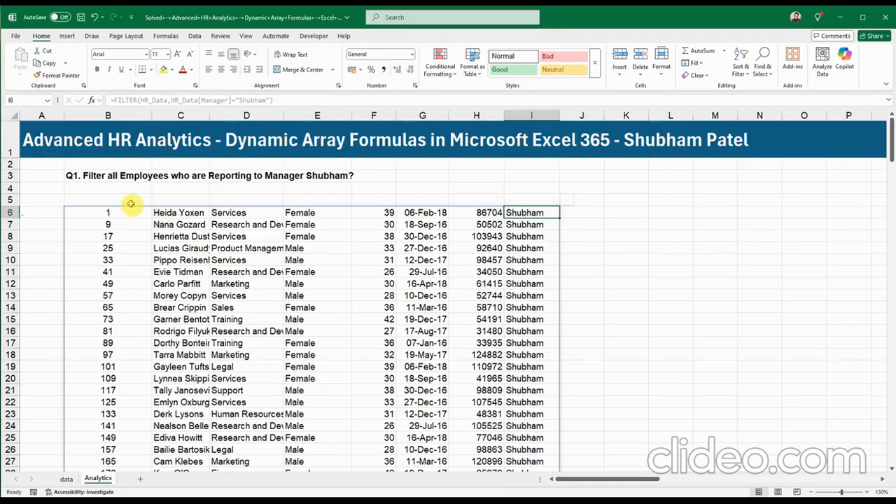
Step: Add the table's column headers in row 5 above the filtered results with the formula =HR_Data[#Headers] in cell B5
left_click_drag(131, 203, 502, 201)
left_click(515, 202)
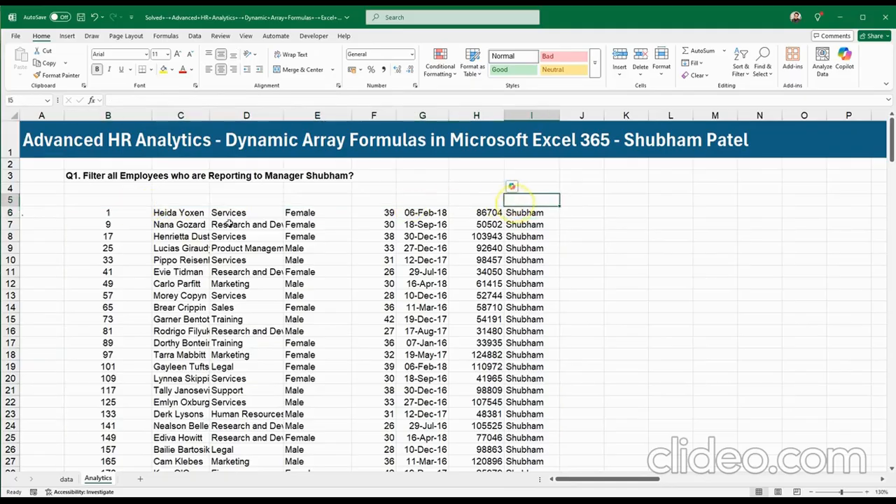
left_click(114, 200)
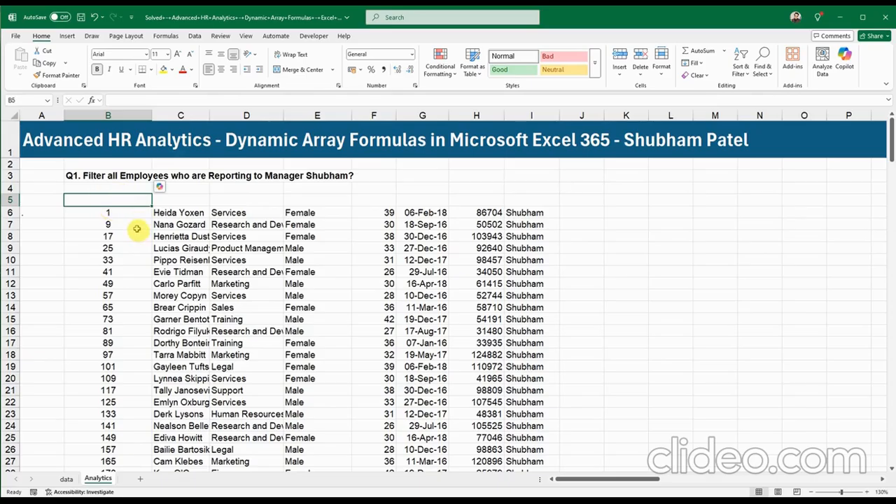
type("=")
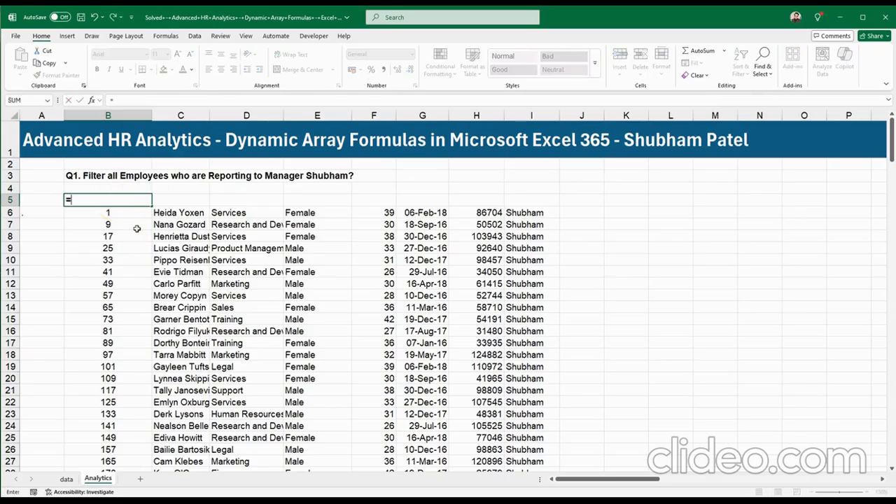
type("H")
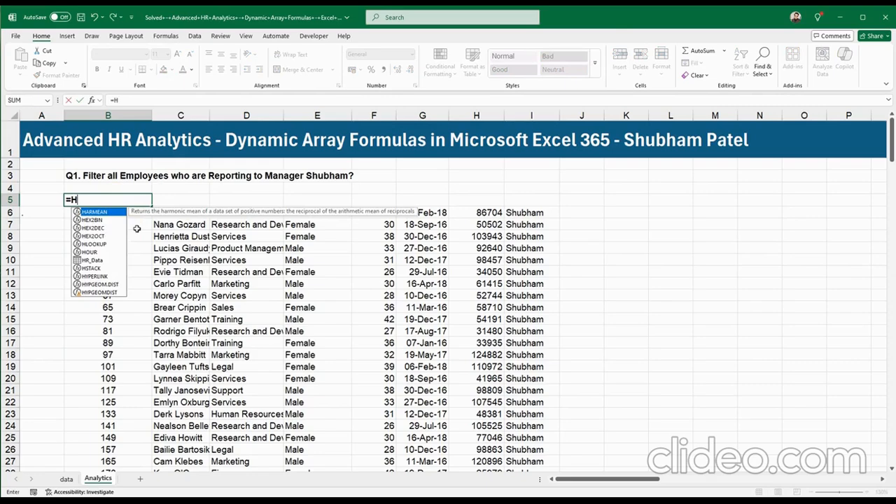
type("R")
key("Tab")
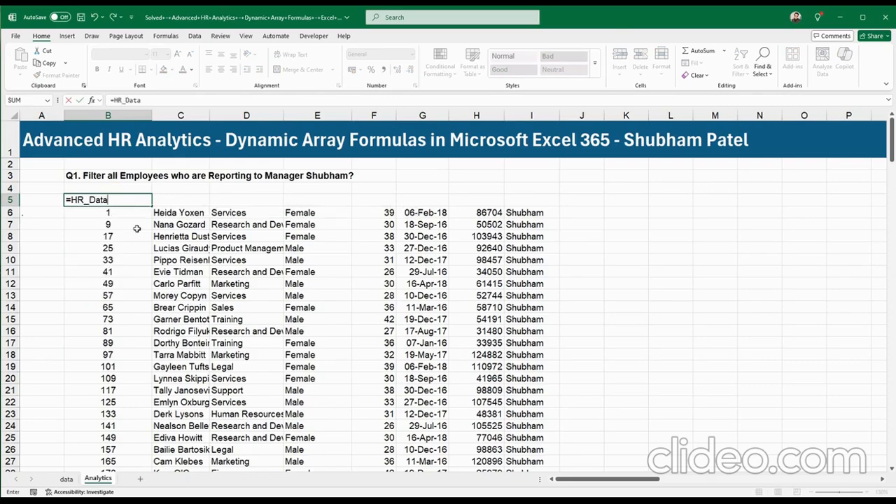
type("[")
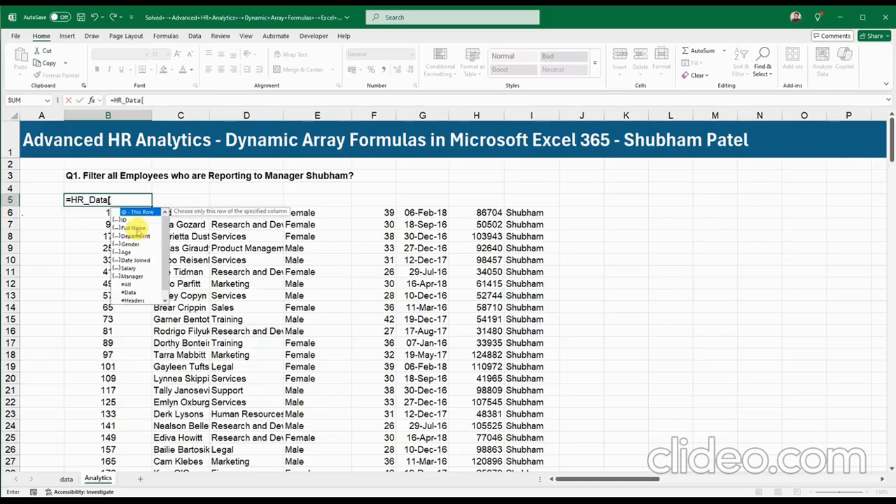
key("Down")
key("Down")
key("Down")
key("Down")
key("Down")
key("Down")
key("Down")
key("Down")
key("Down")
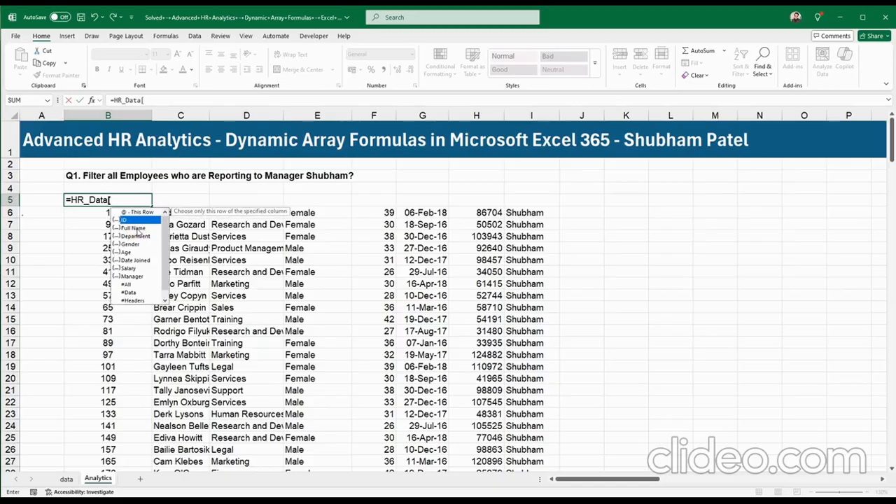
key("Down")
key("Down")
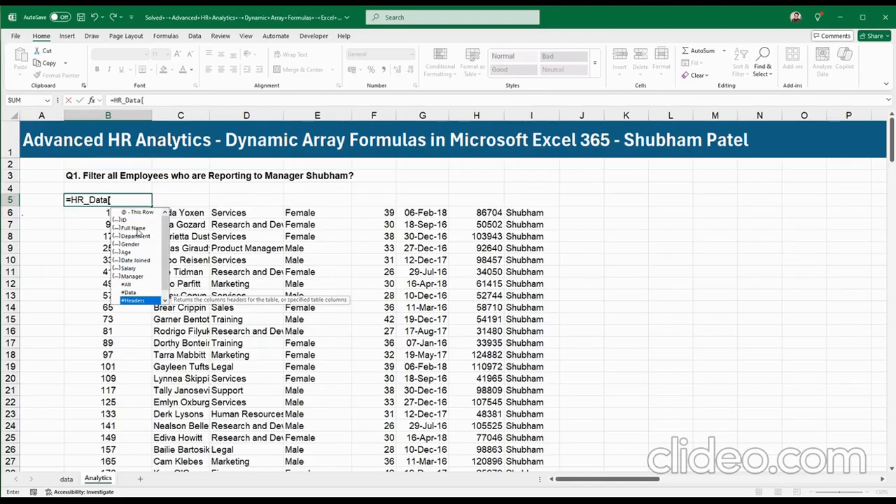
key("Tab")
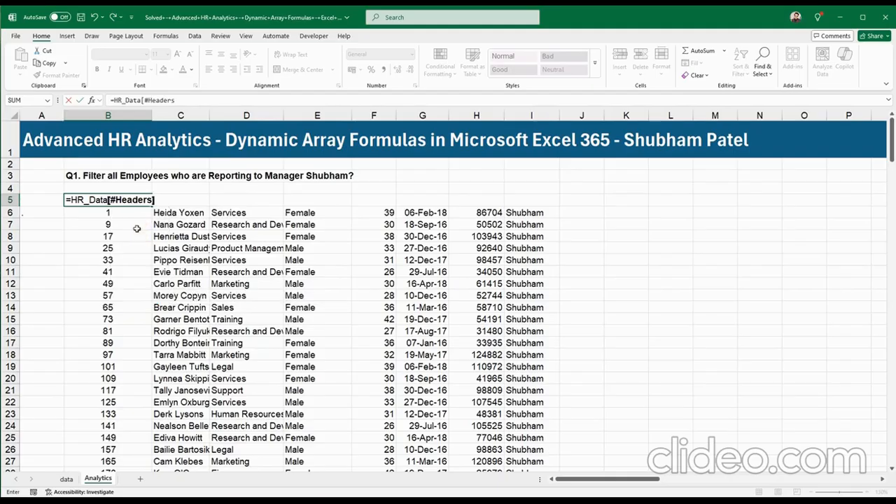
key("Return")
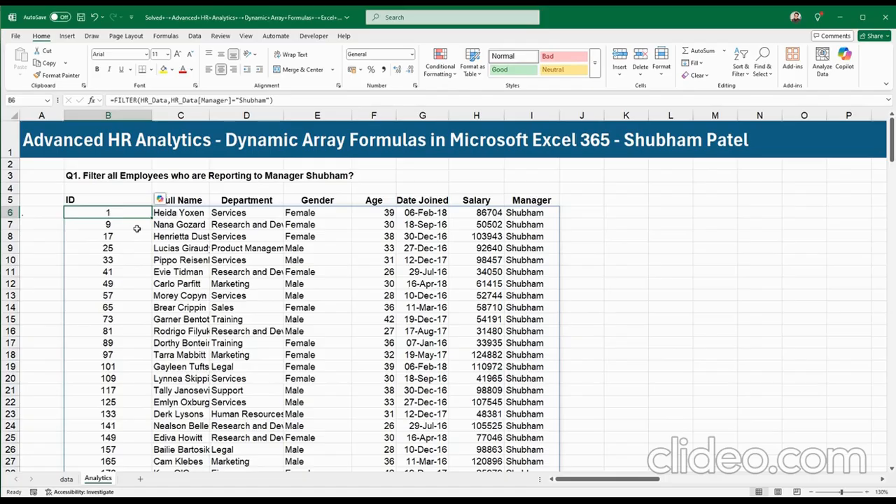
left_click(127, 203)
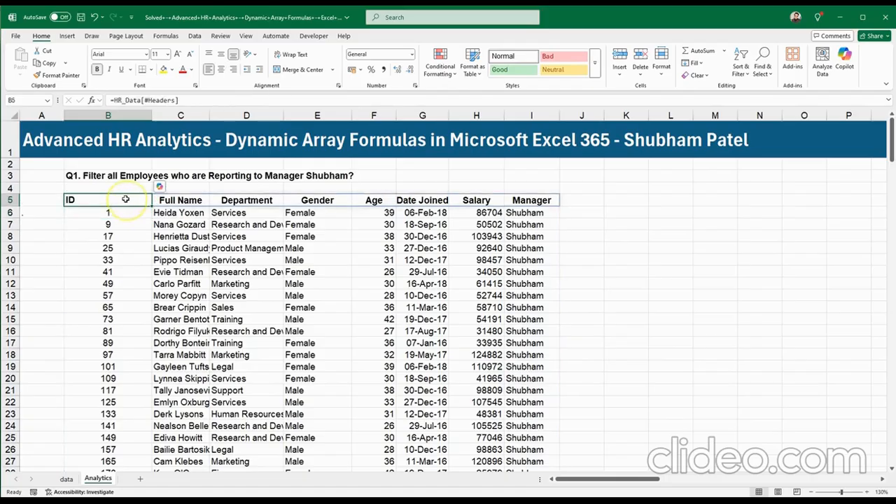
Step: Clear the separate column-header formula from row 5 above the filtered results
left_click(627, 224)
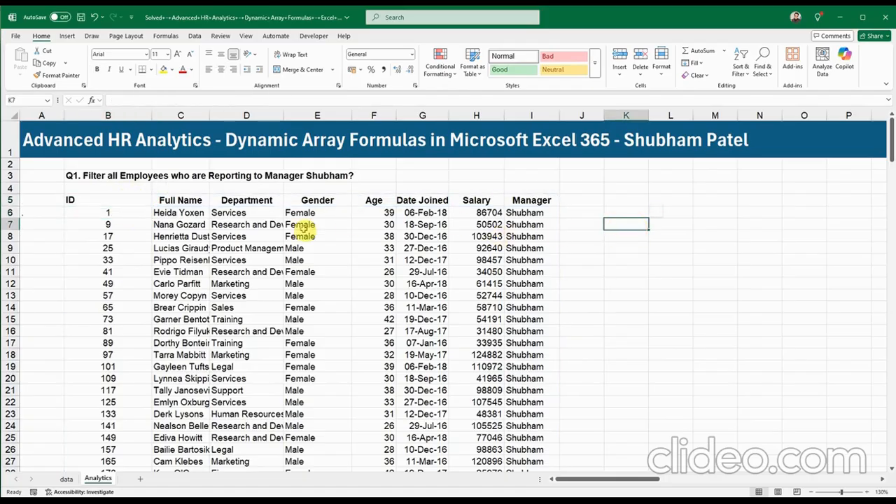
left_click(130, 202)
left_click_drag(130, 201, 513, 197)
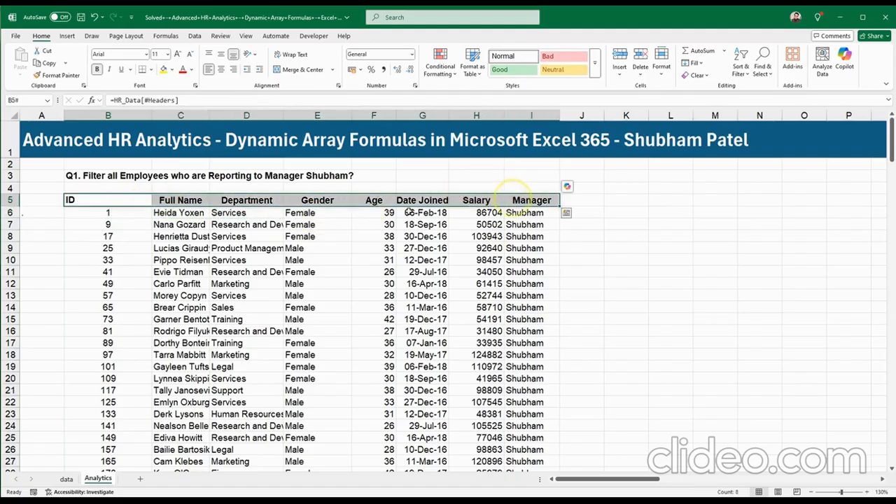
left_click(136, 208)
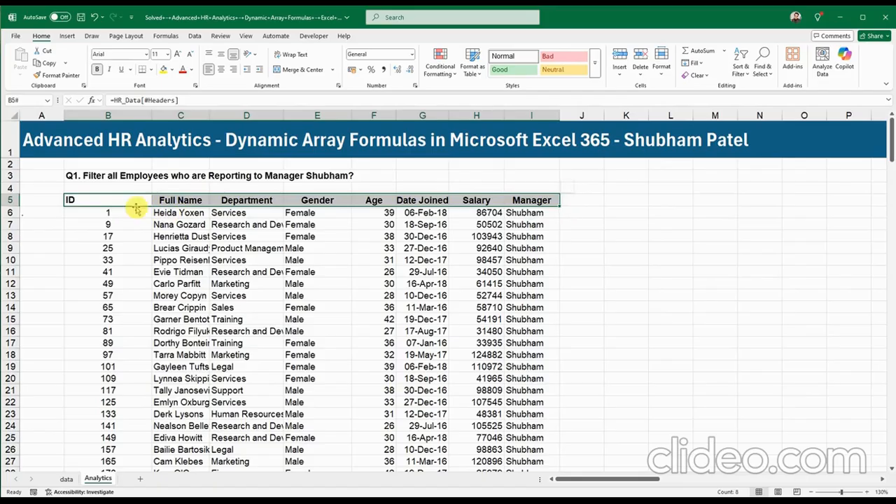
key("Delete")
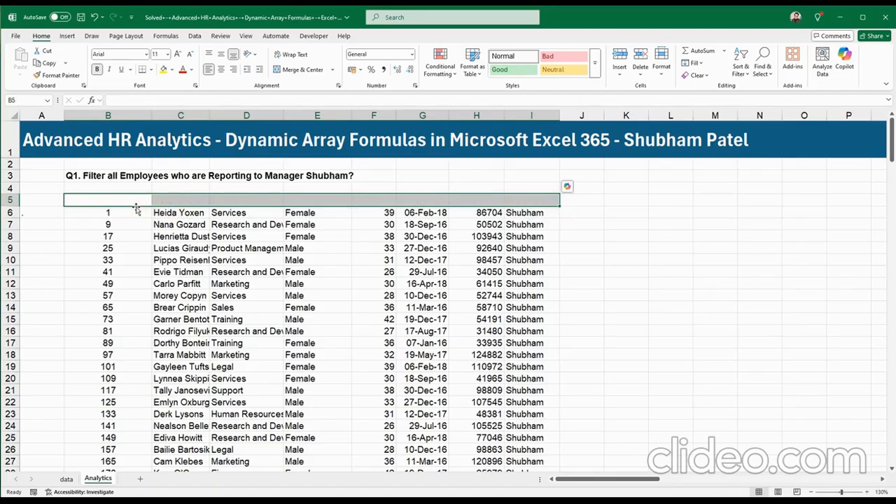
left_click(97, 213)
double_click(96, 213)
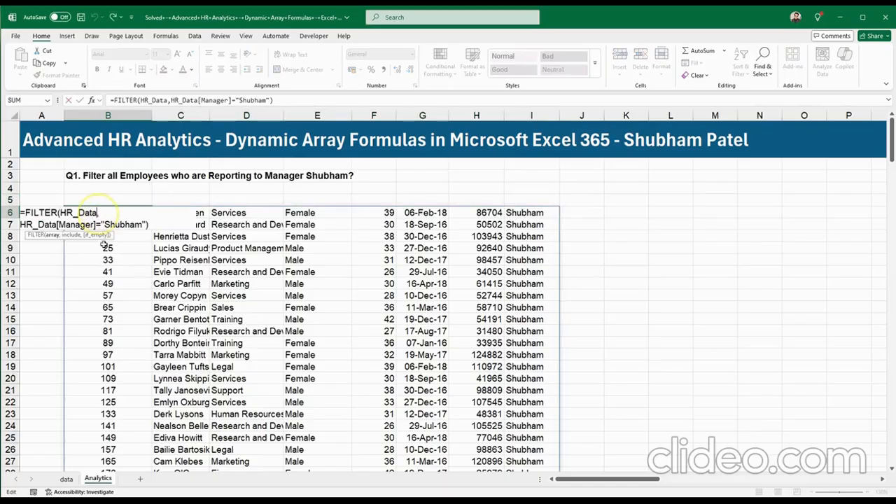
key("Escape")
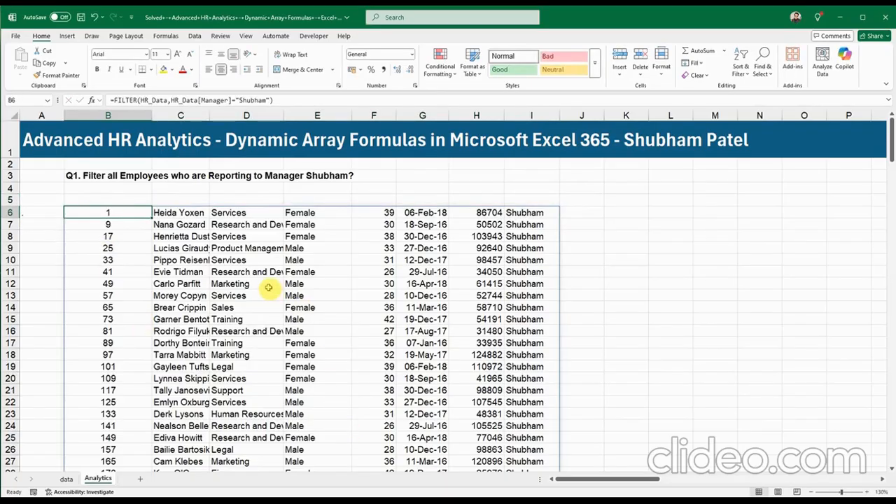
Step: Edit the B6 formula to start a VSTACK function around the existing FILTER
scroll(271, 290, "up", 6, "ctrl")
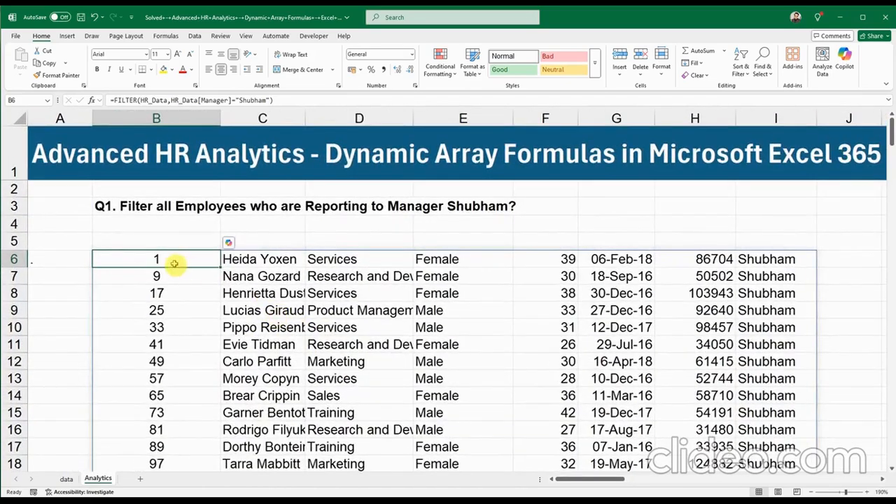
double_click(176, 262)
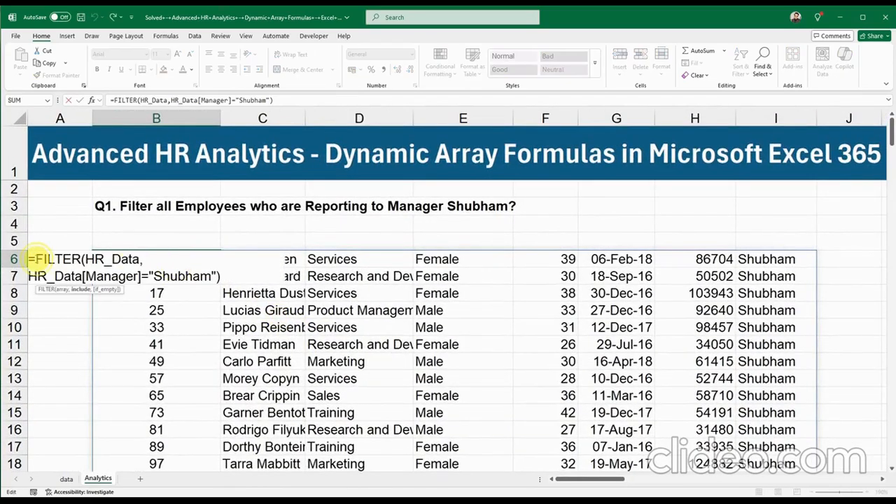
left_click(36, 258)
type("Vst")
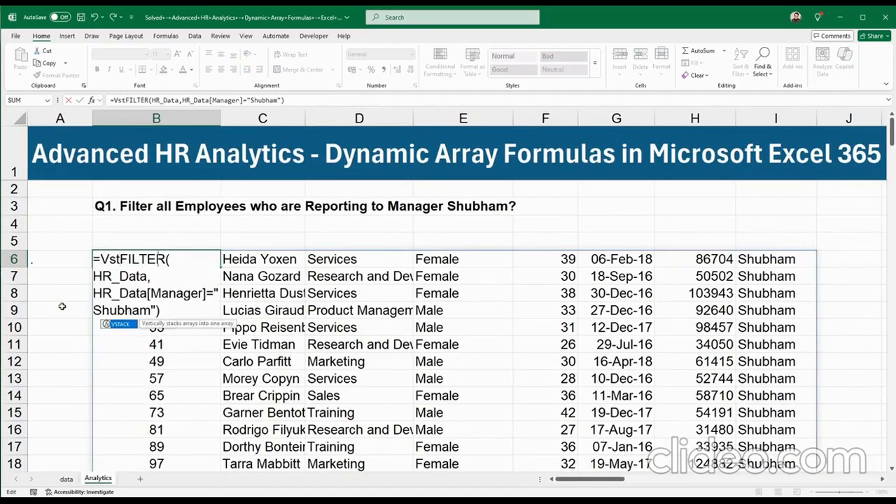
key("Tab")
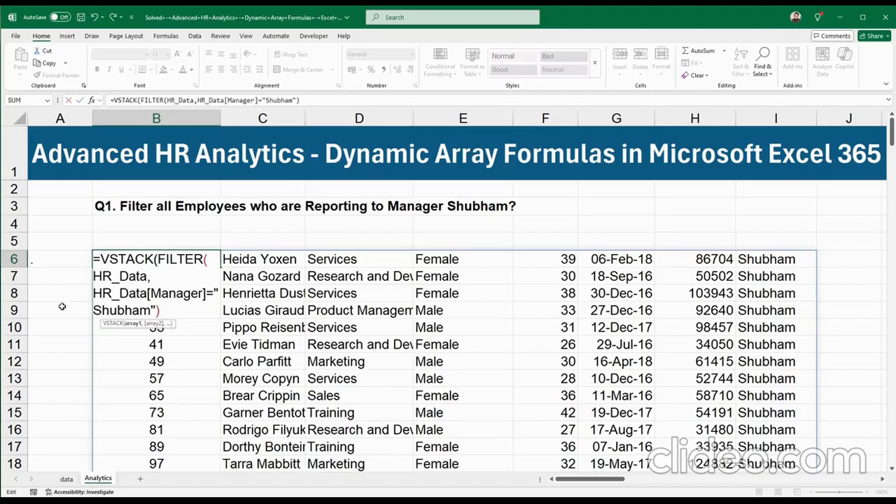
Step: Insert HR_Data[#Headers] as the first array of the VSTACK formula in B6
type("H")
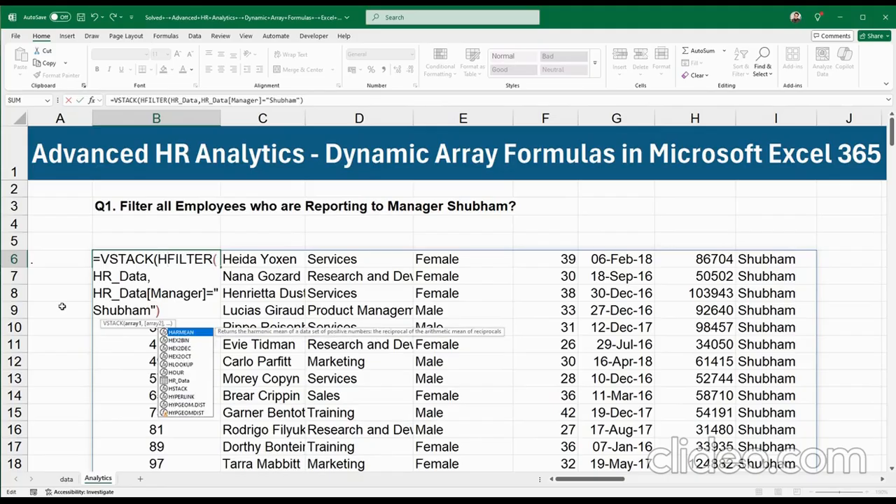
type("r")
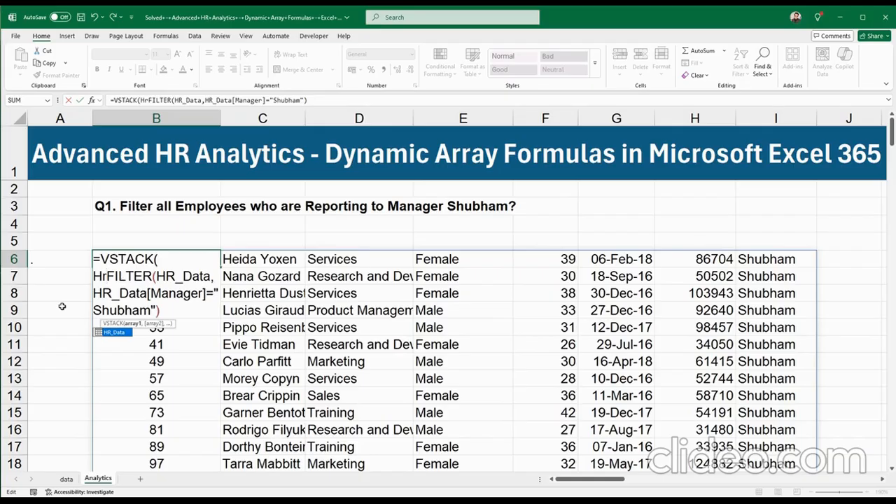
key("Tab")
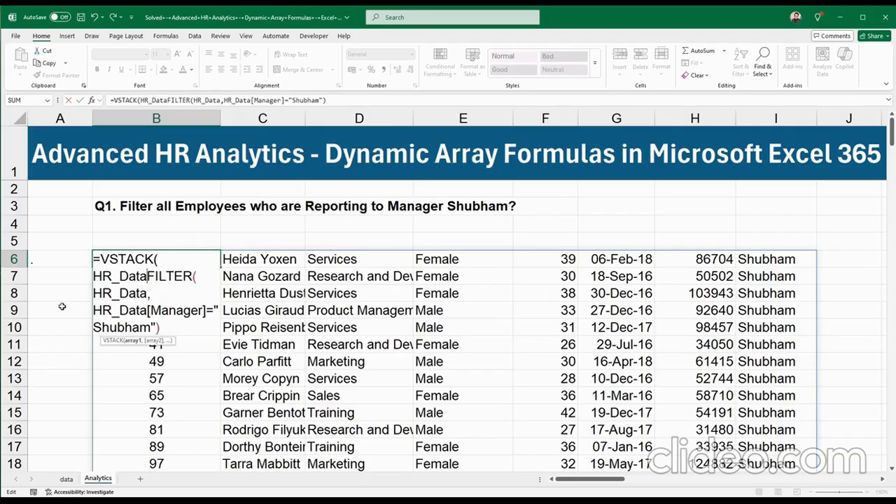
type("[")
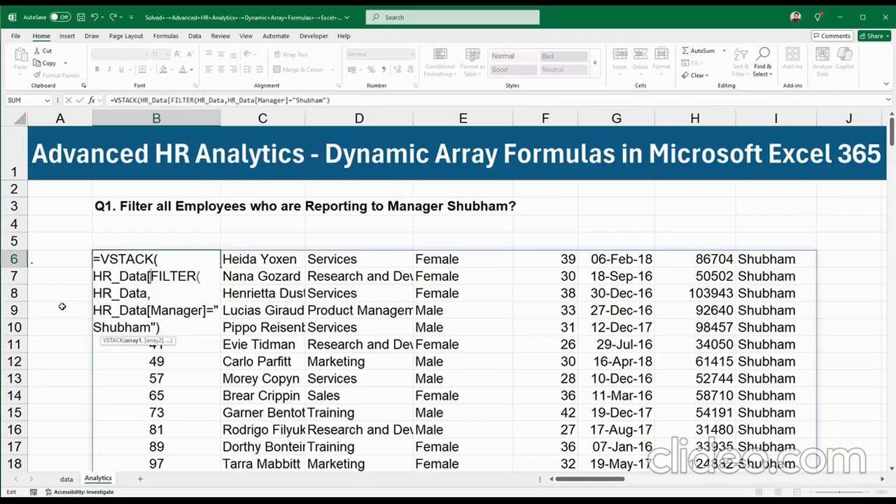
key("Down")
key("Down")
key("Down")
key("Down")
key("Down")
key("Down")
key("Down")
key("Down")
key("Down")
key("Down")
key("Down")
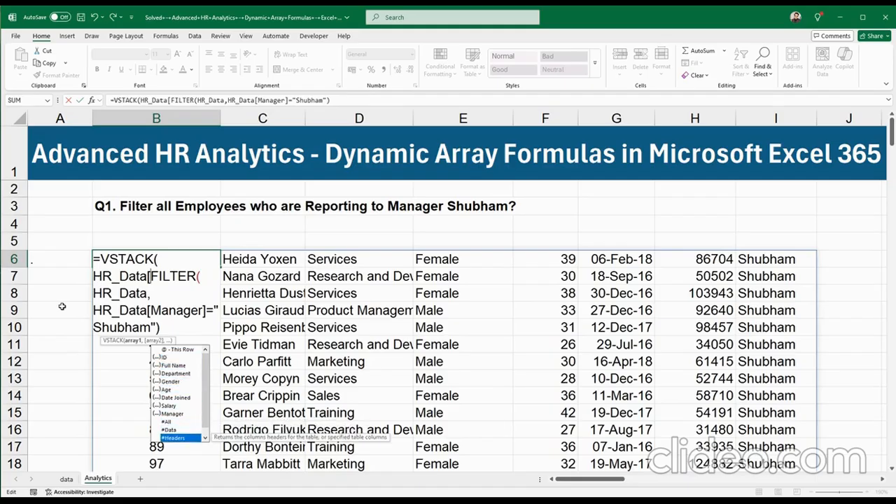
key("Tab")
type("]")
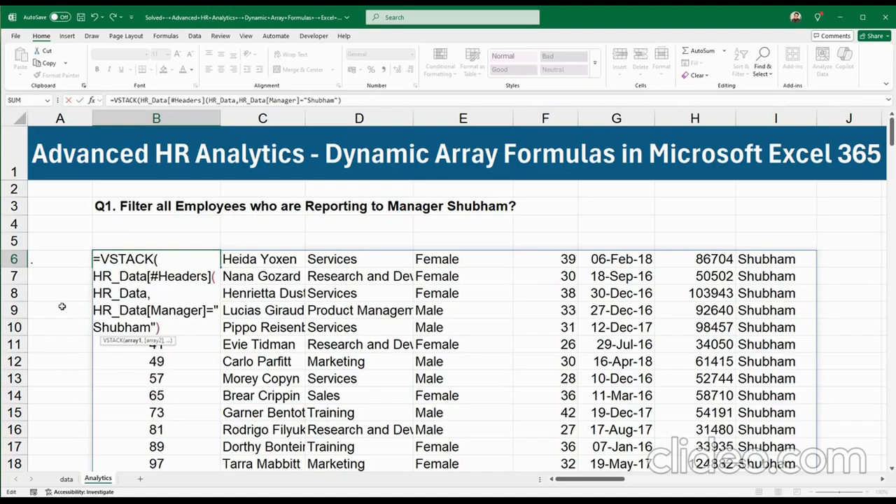
Step: Set the FILTER function as VSTACK's second array, add the closing parenthesis and commit the B6 formula
type(",Fil")
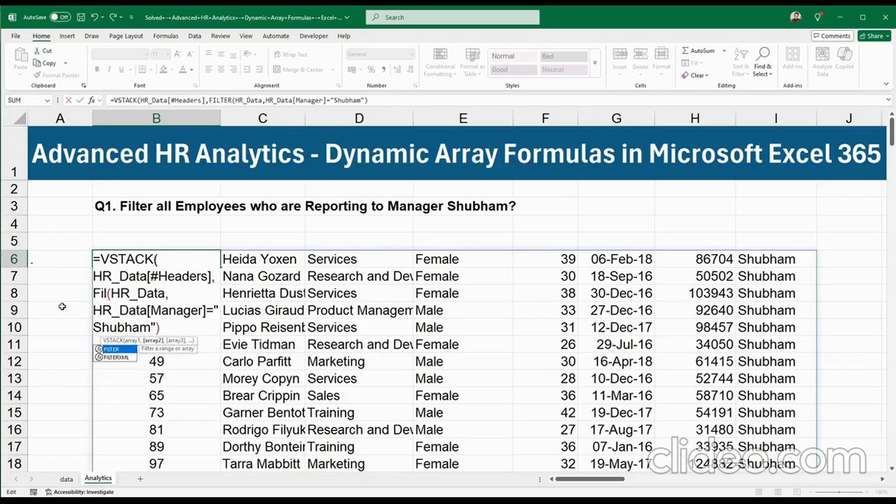
key("Tab")
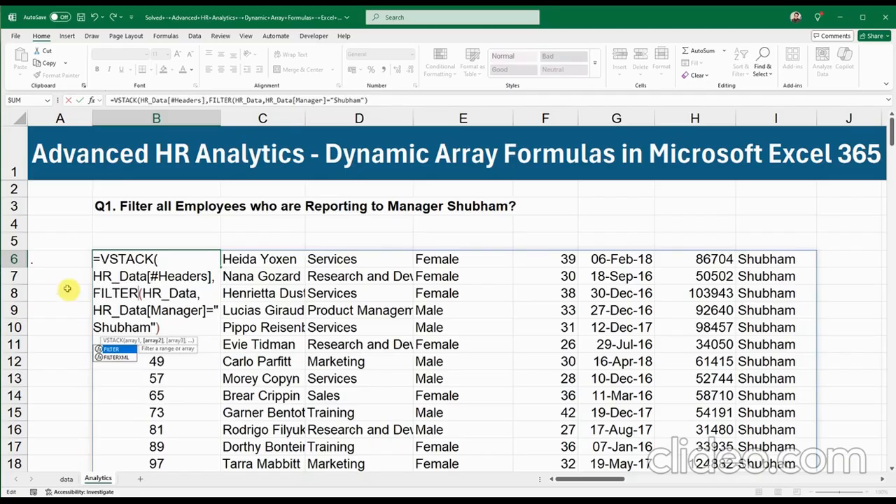
left_click(164, 327)
type(")")
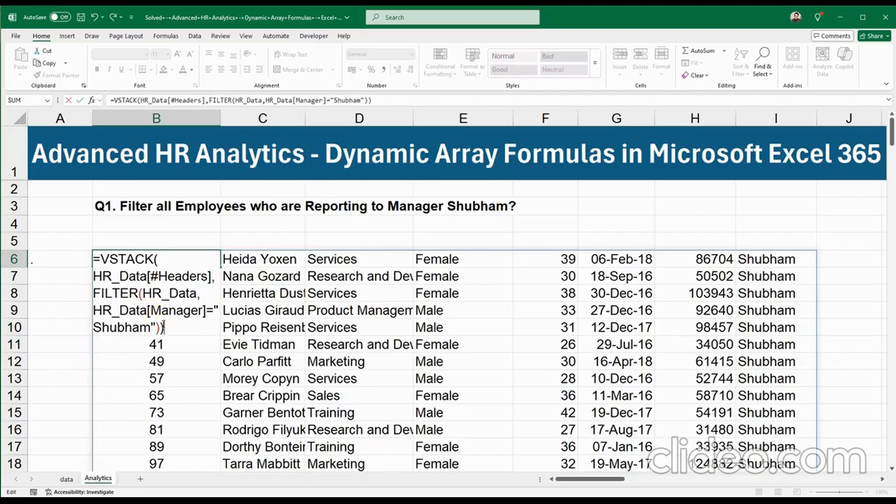
key("Return")
Step: Examine the stacked header row in row 6 and the filtered employee rows beneath it
left_click(193, 259)
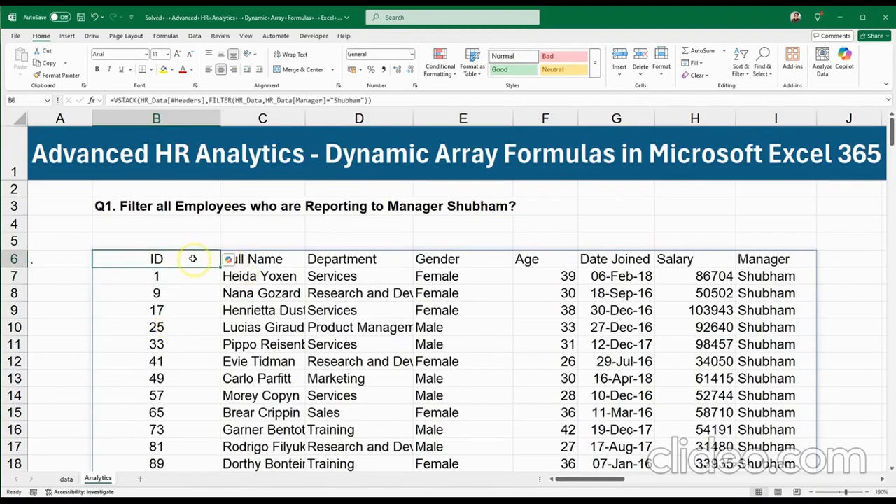
left_click_drag(218, 256, 756, 247)
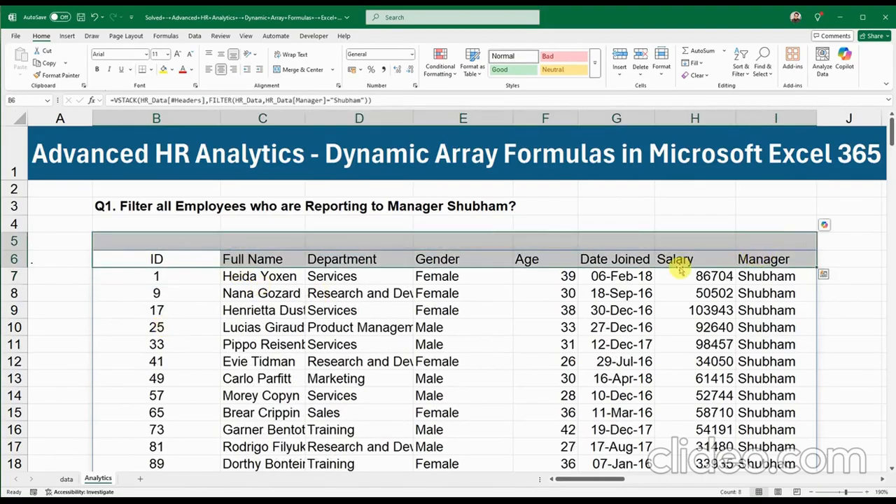
left_click(326, 289)
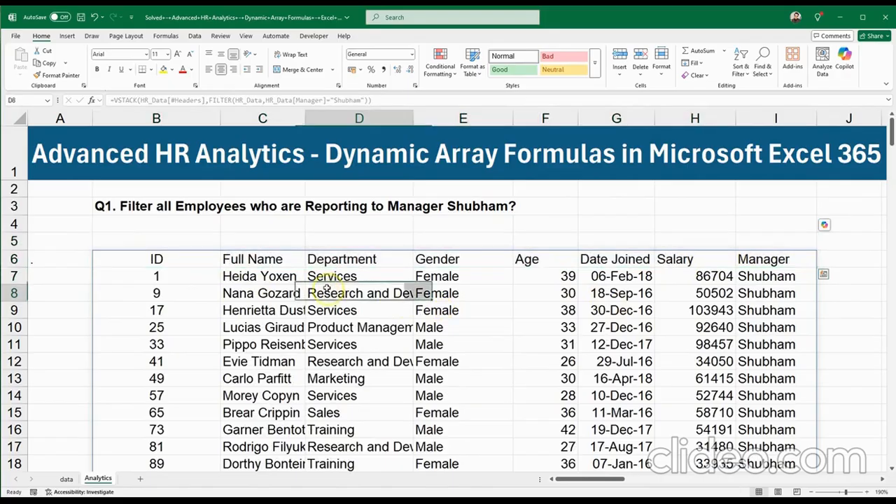
scroll(526, 362, "down", 4, "ctrl")
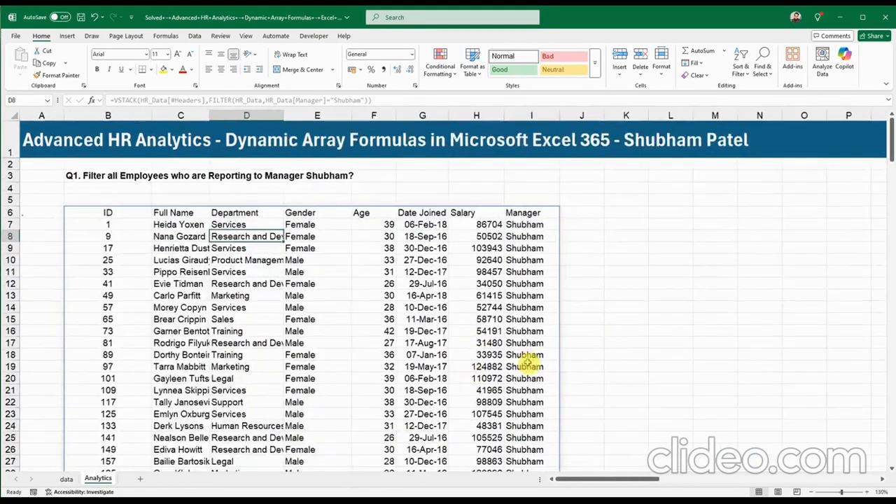
scroll(526, 362, "down", 2, "ctrl")
scroll(526, 362, "up", 3, "ctrl")
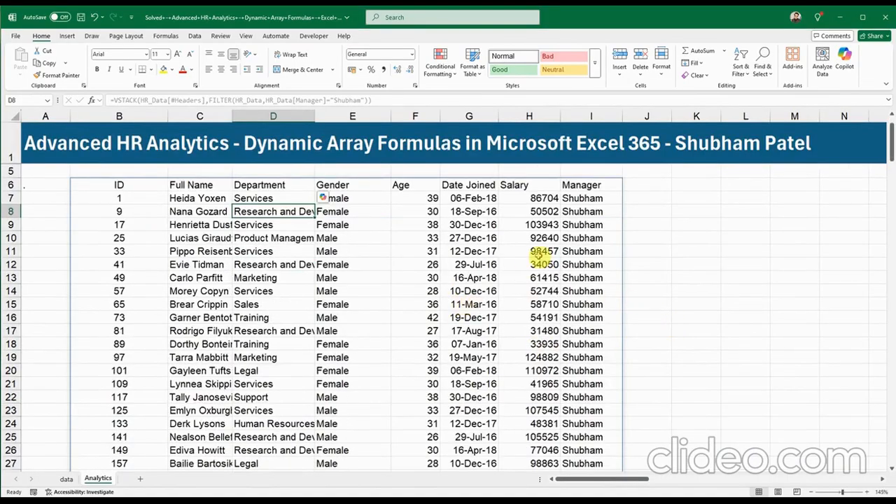
left_click(569, 238)
scroll(542, 335, "up", 1)
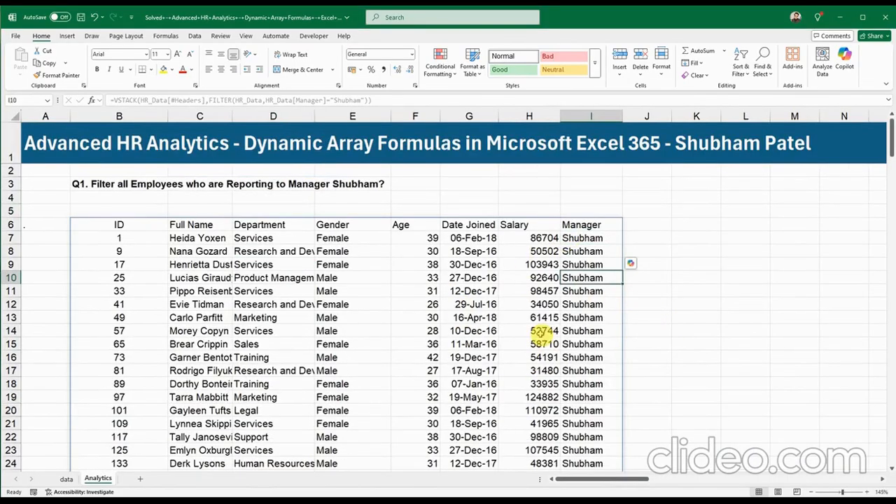
Step: Review the VSTACK and FILTER arguments of the B6 formula without changing them
left_click(690, 224)
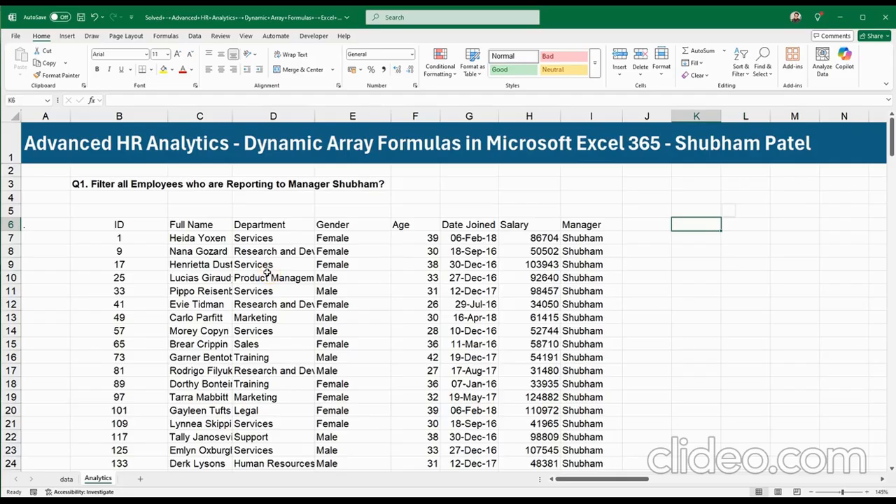
left_click(112, 224)
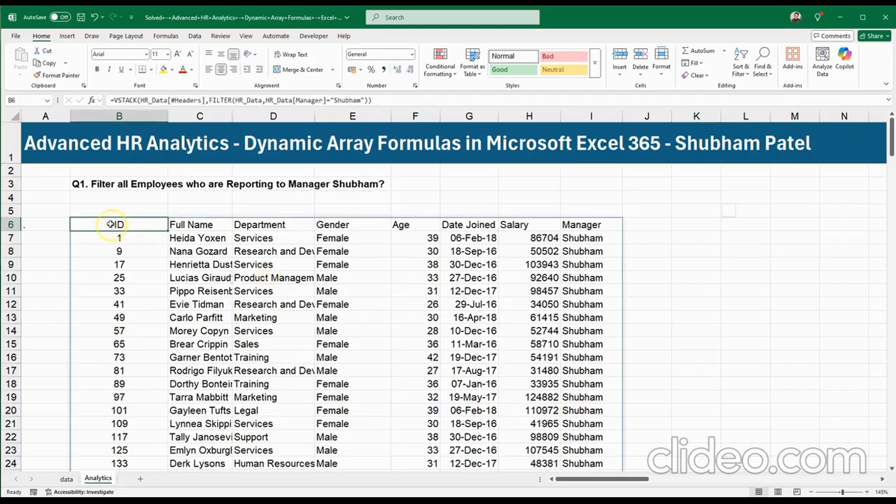
double_click(111, 224)
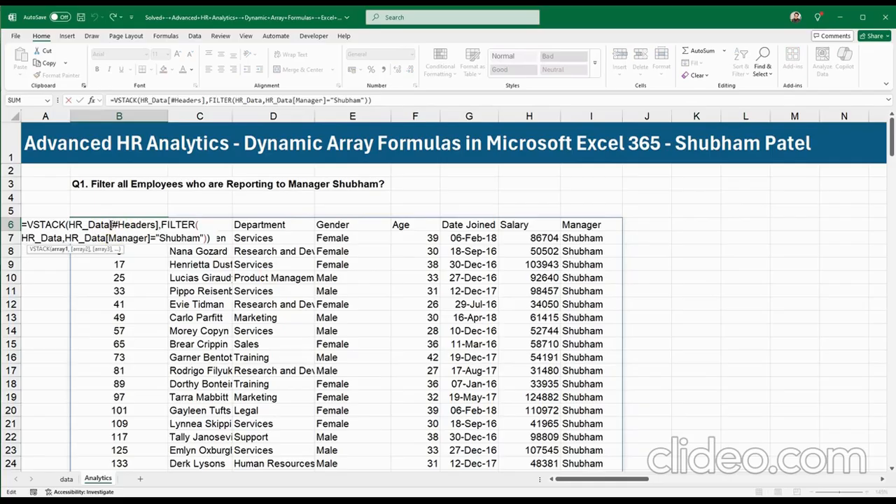
key("Escape")
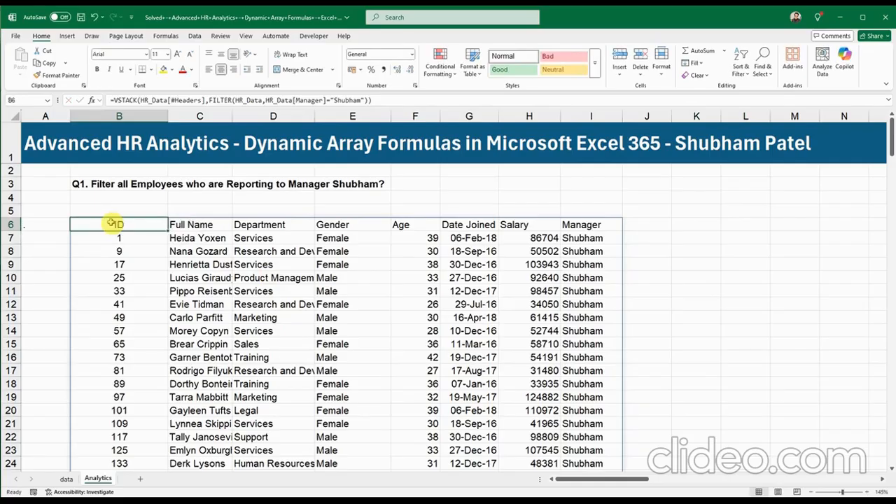
left_click(670, 280)
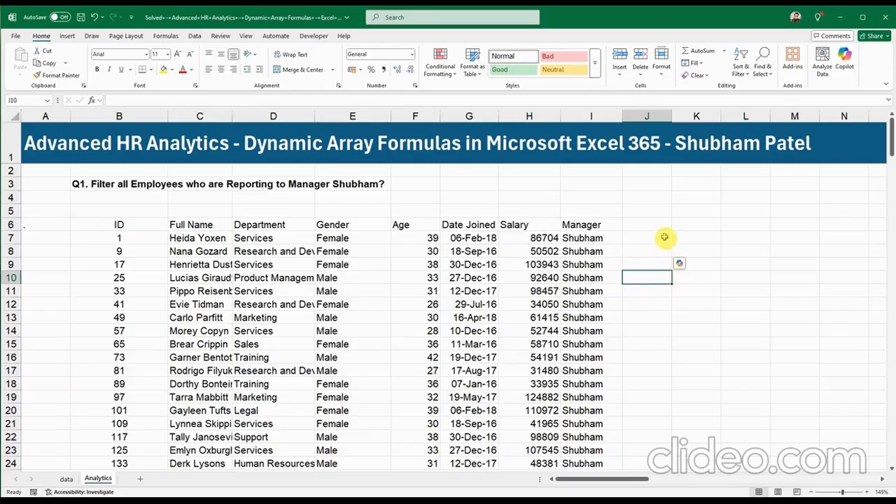
Step: Look up the other manager names in the Manager column of the data sheet and return to the Analytics sheet
left_click(66, 480)
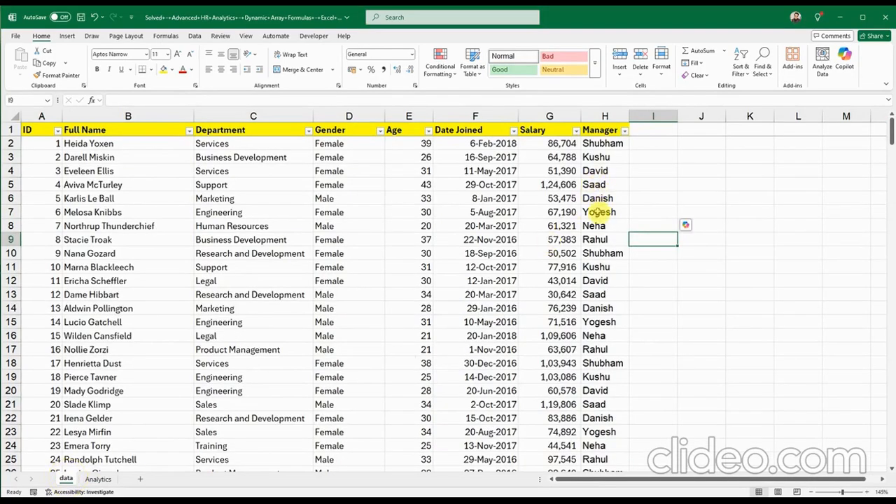
left_click(598, 198)
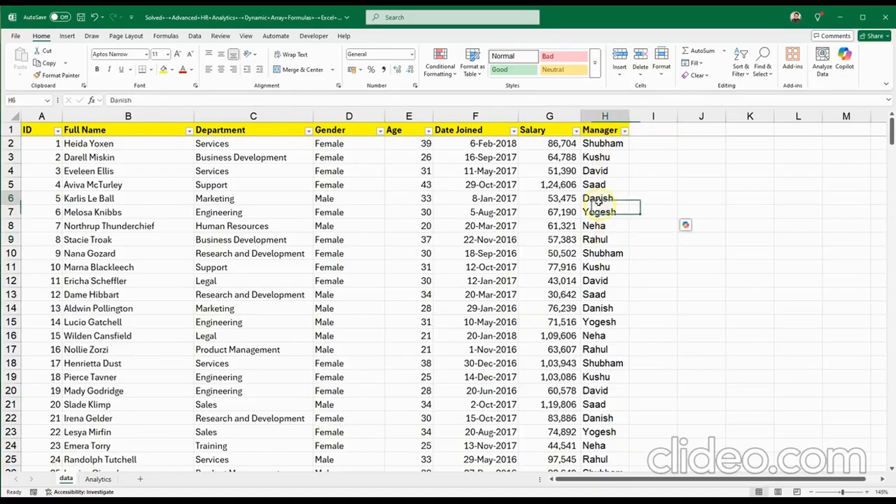
left_click(96, 479)
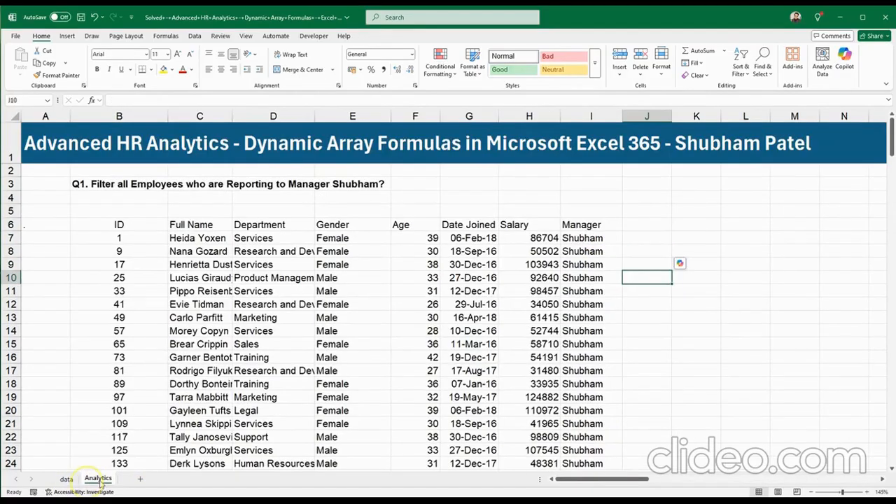
Step: Replace the manager name in the FILTER condition of the B6 formula with a different manager's name from the data sheet
double_click(133, 225)
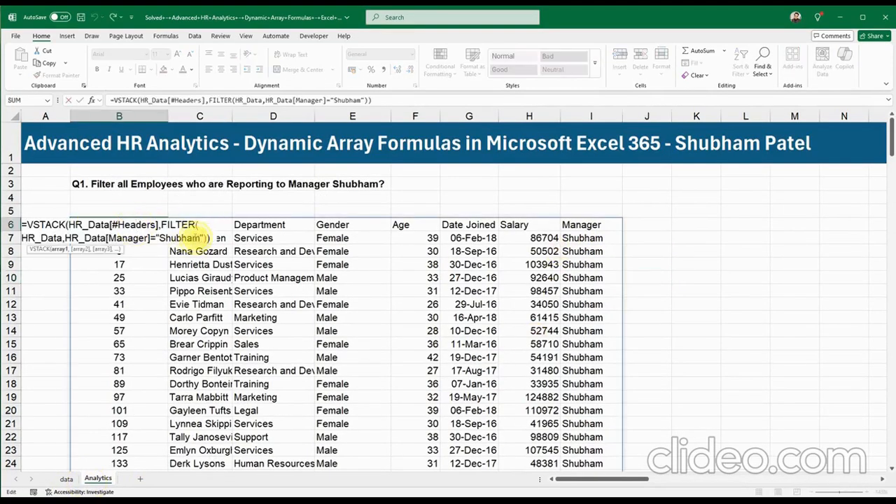
double_click(180, 238)
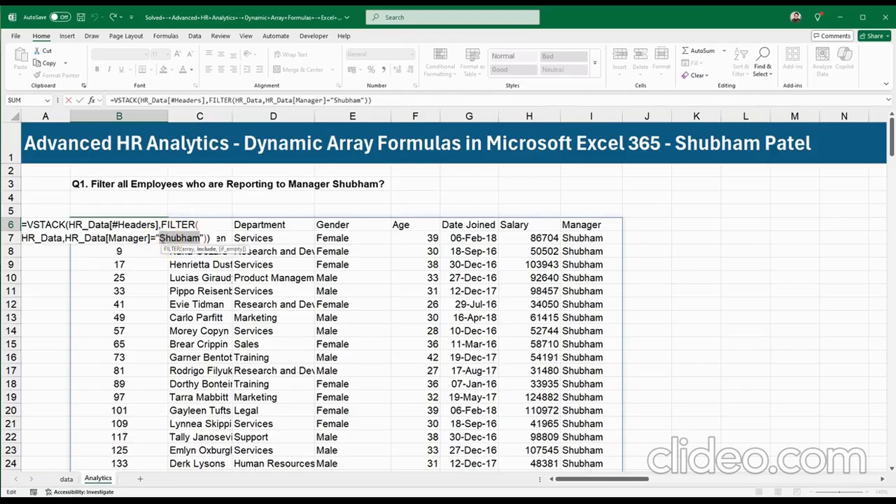
type("Danish")
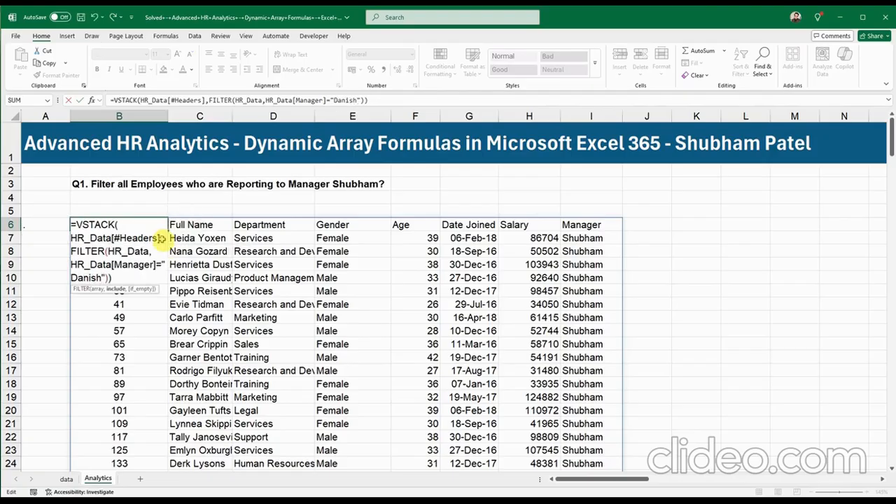
key("Return")
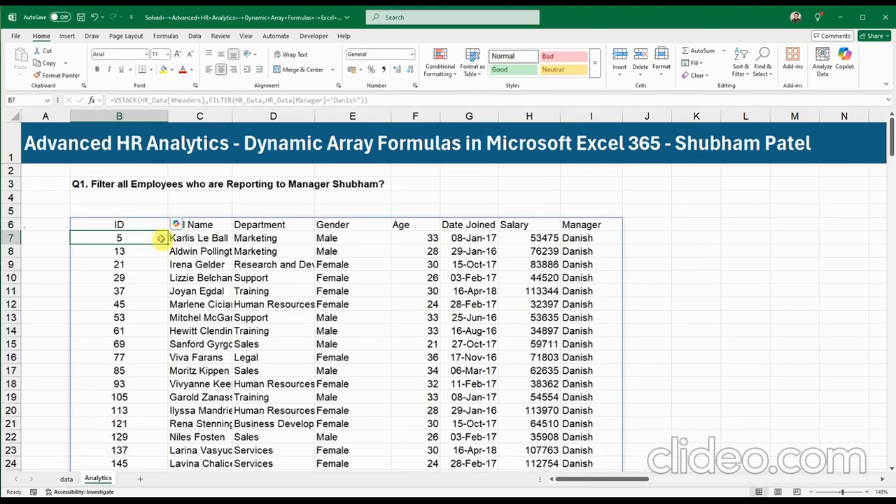
double_click(148, 226)
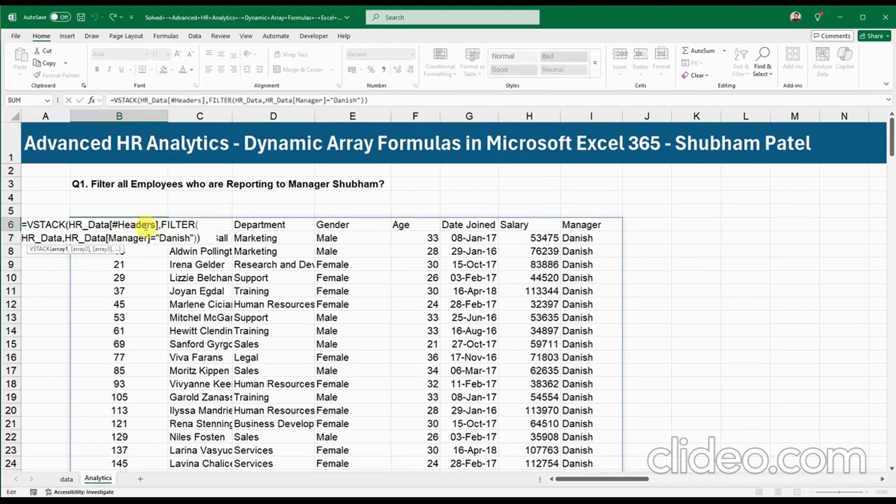
key("Escape")
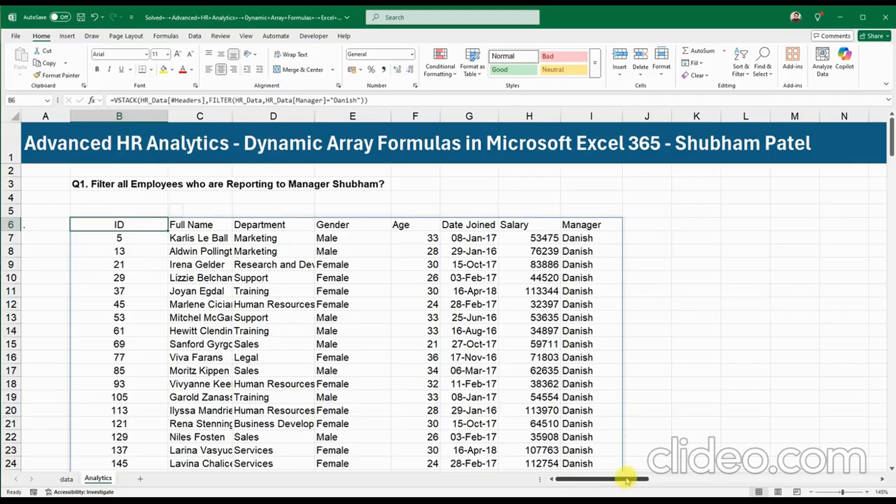
mouse_move(625, 479)
left_mouse_down()
mouse_move(636, 479)
mouse_move(621, 483)
left_mouse_up()
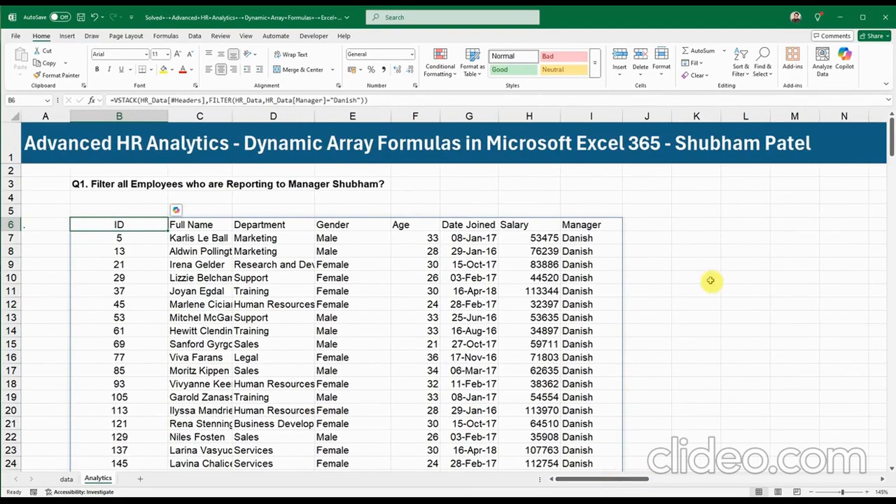
Step: Enter the label "List of managers" in cell K6
left_click(707, 225)
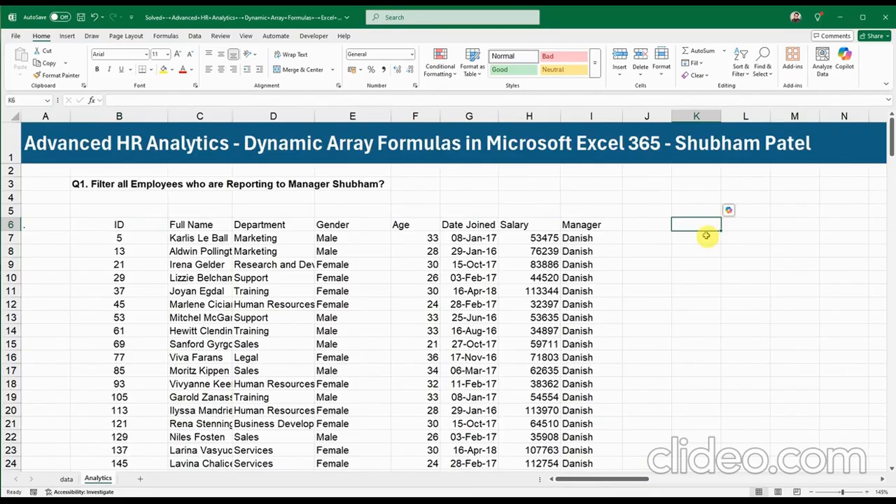
type("List of managers")
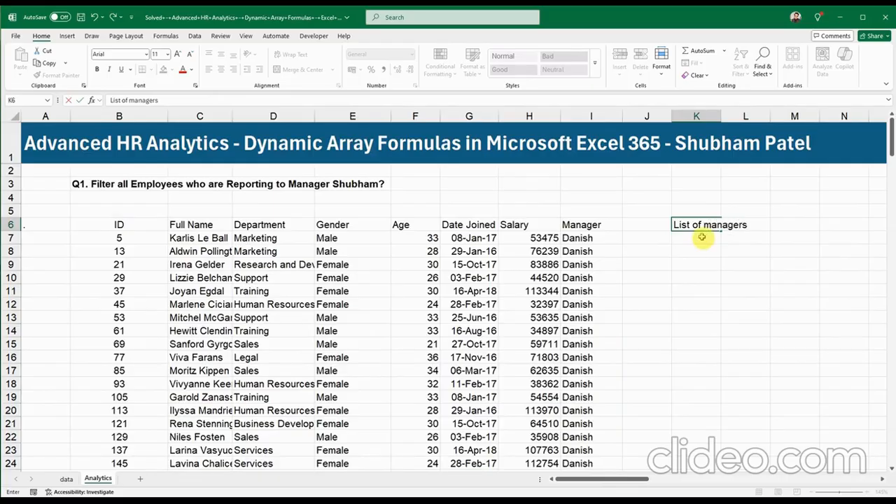
left_click(703, 237)
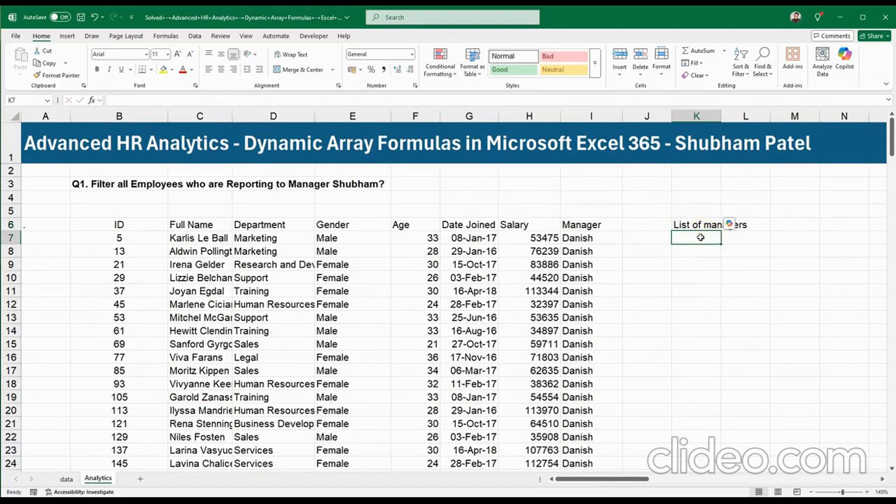
Step: Enter the formula =UNIQUE(HR_Data[Manager]) in K7 to list each manager once
type("=uni")
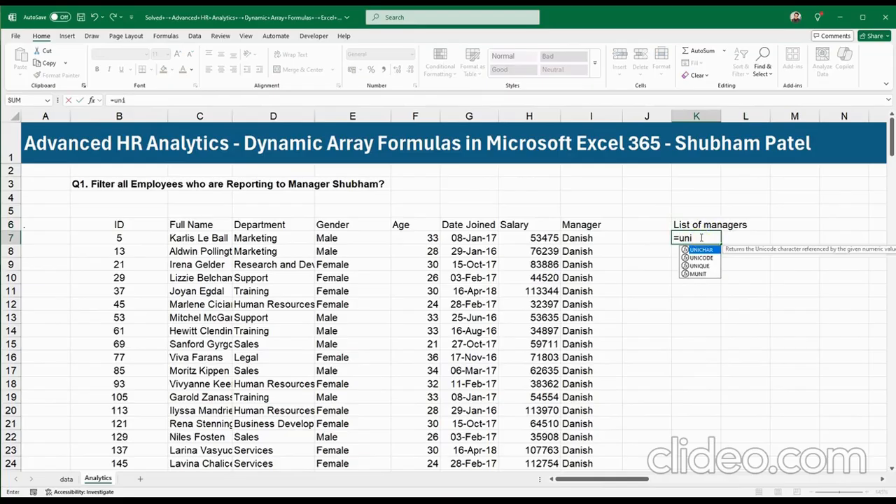
type("que")
key("Tab")
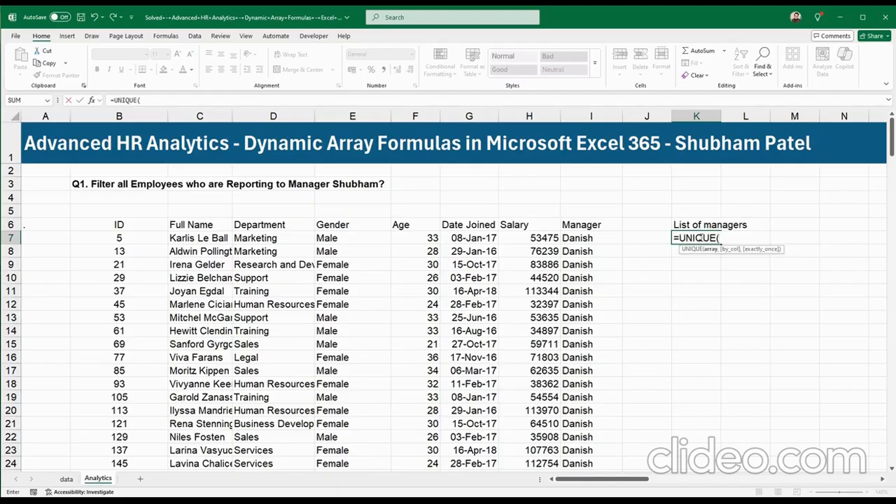
type("hr")
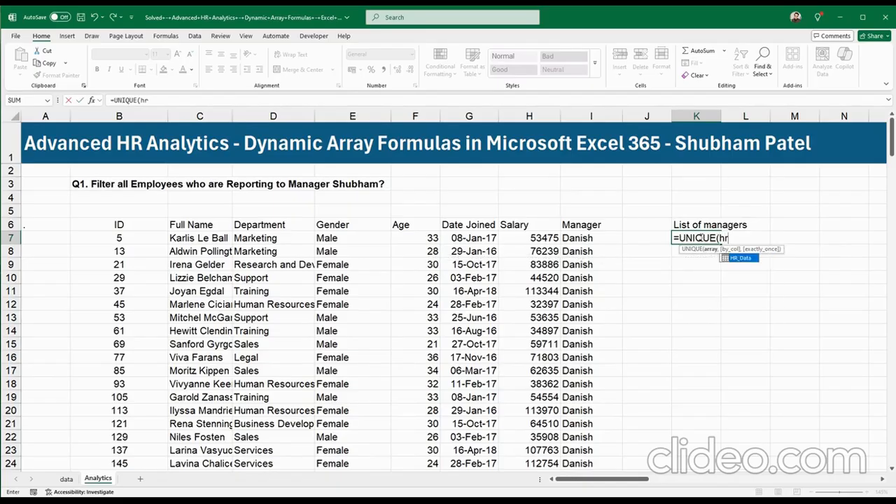
key("Tab")
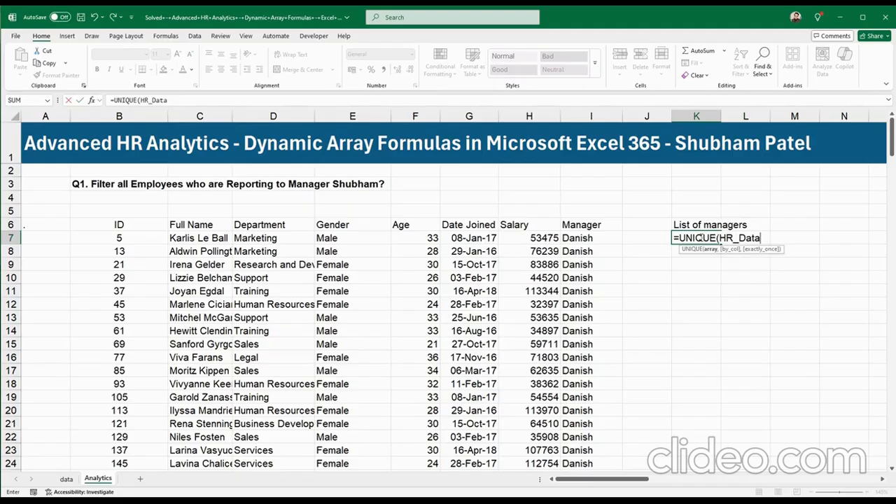
type("[man")
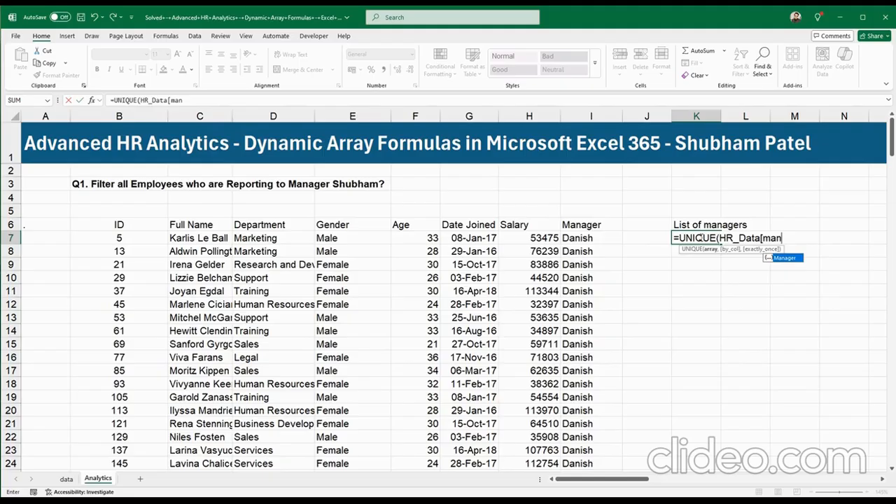
key("Tab")
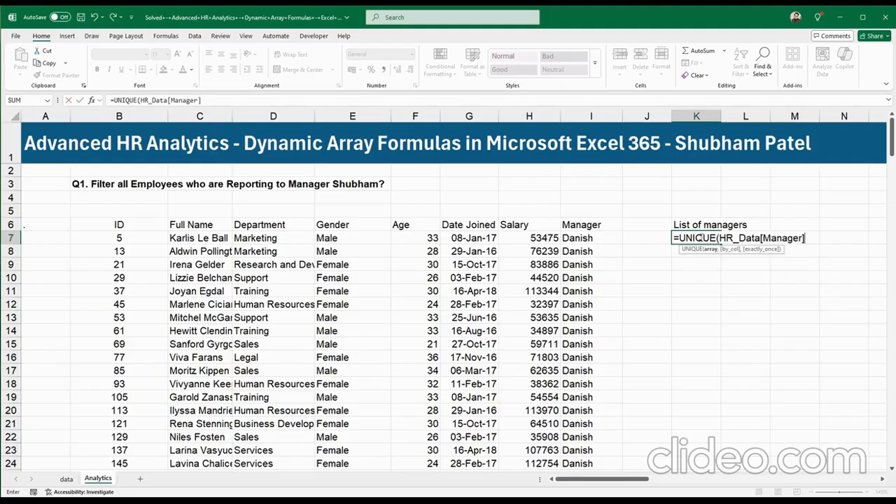
type("])")
key("Return")
Step: Wrap the K7 formula in SORT so it reads =SORT(UNIQUE(HR_Data[Manager]))
left_click(696, 238)
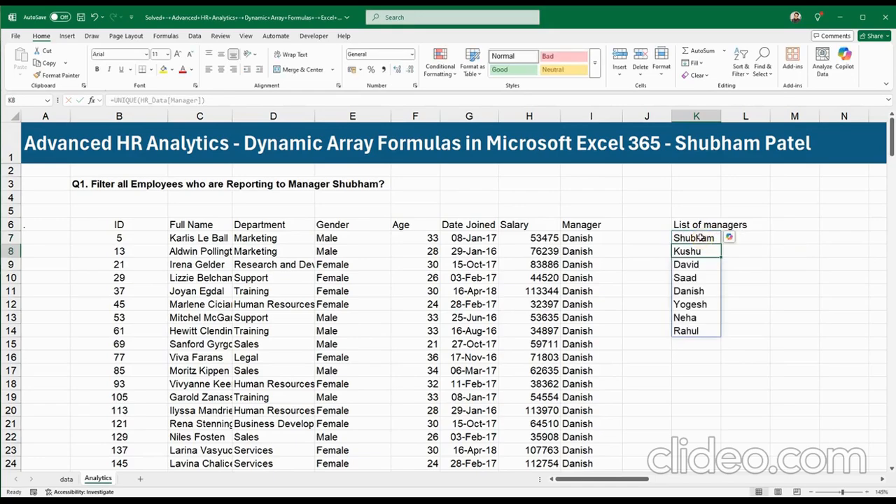
double_click(692, 238)
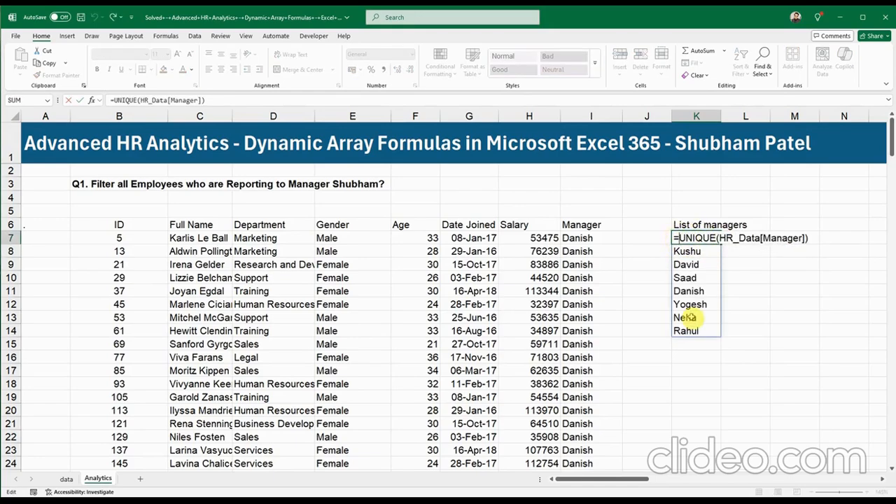
type("sort6")
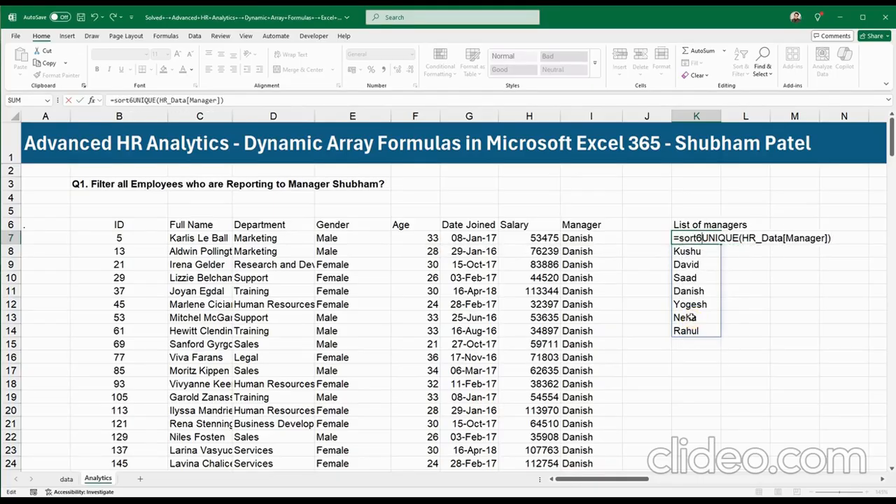
key("BackSpace")
key("Tab")
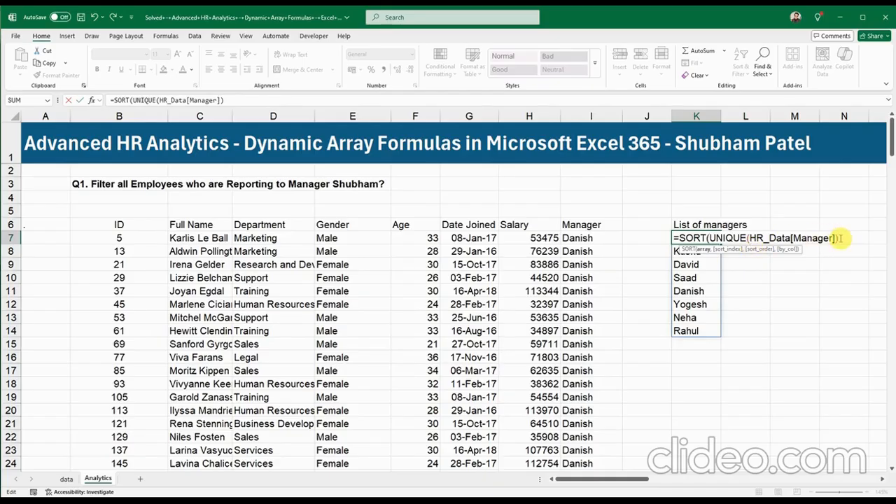
type(")")
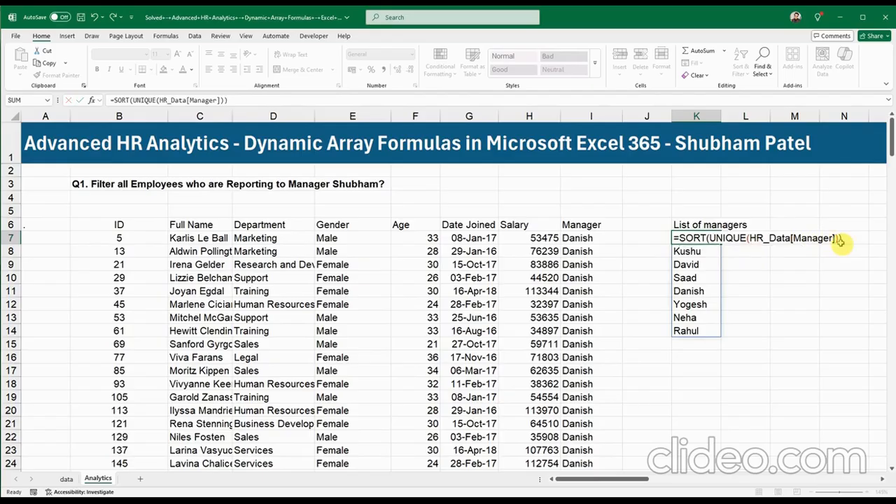
key("Return")
left_click(782, 251)
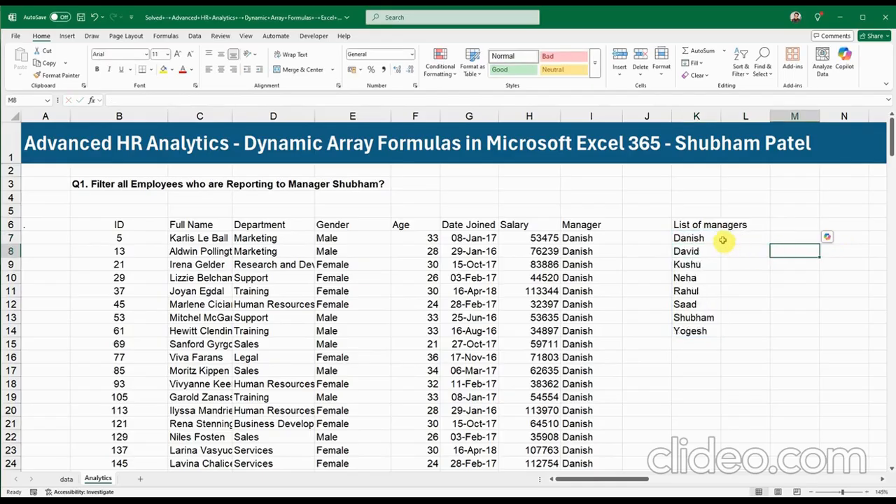
Step: Fill cell I3 yellow and give it a List data validation whose source is the spilled range =$K$7#
left_click(604, 186)
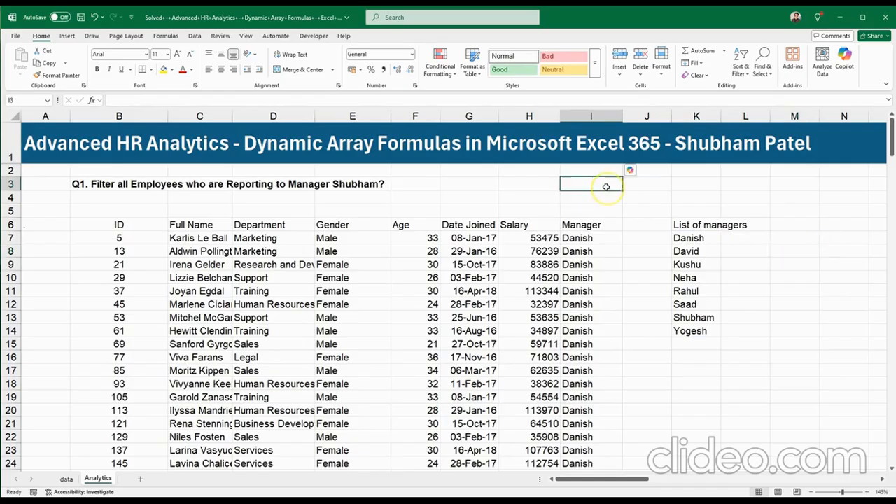
left_click(163, 70)
left_click(195, 36)
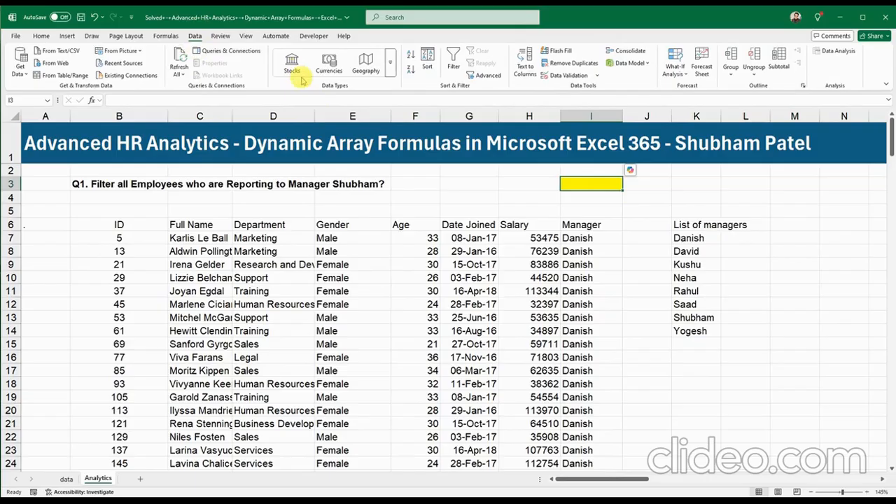
left_click(560, 76)
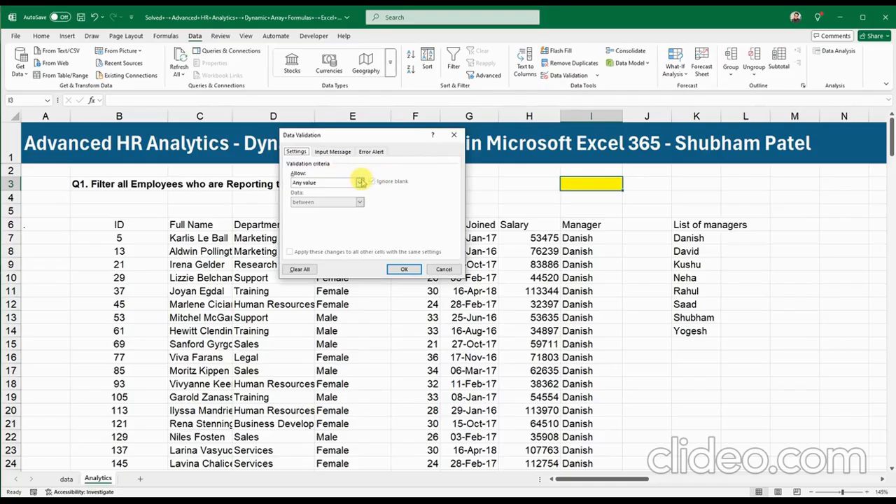
left_click(359, 182)
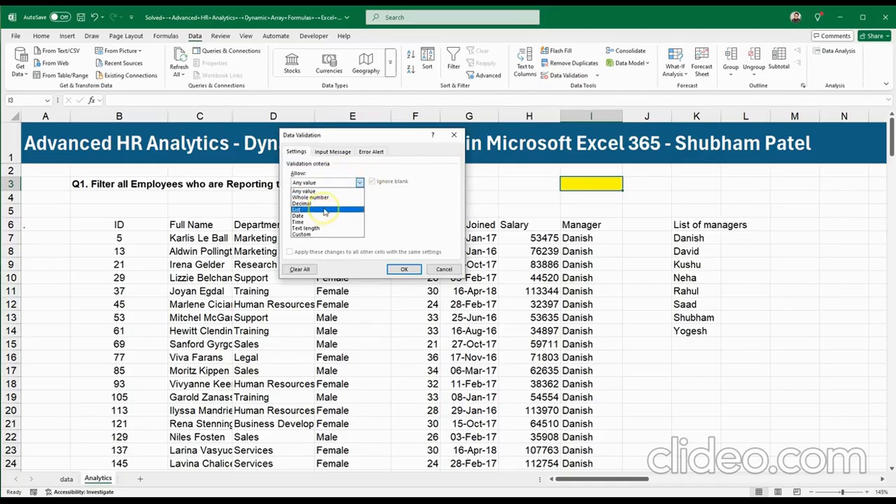
left_click(329, 209)
left_click(333, 221)
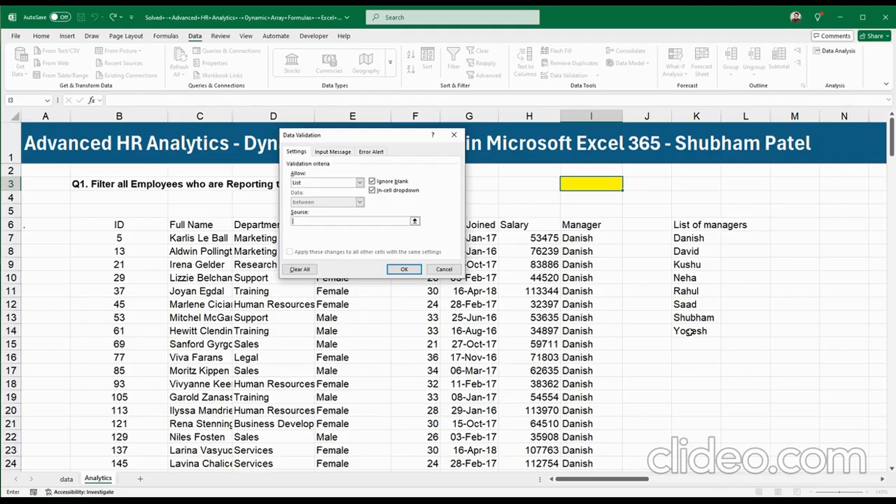
left_click(690, 239)
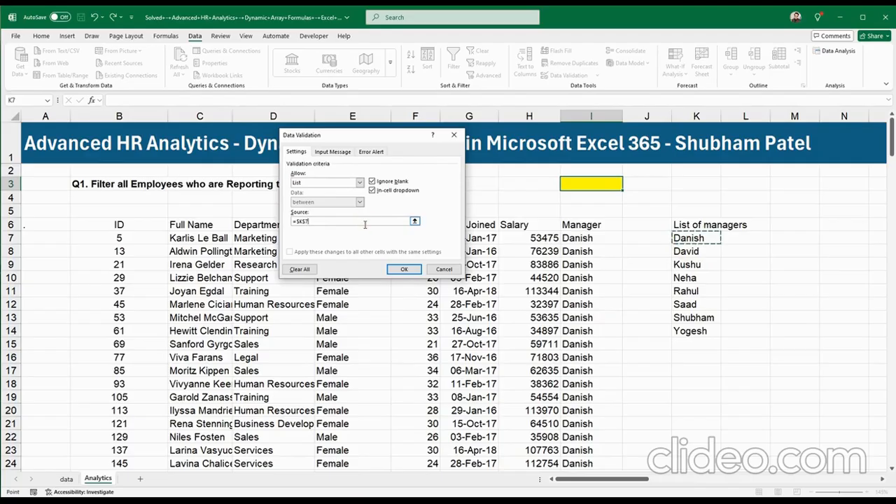
type("#")
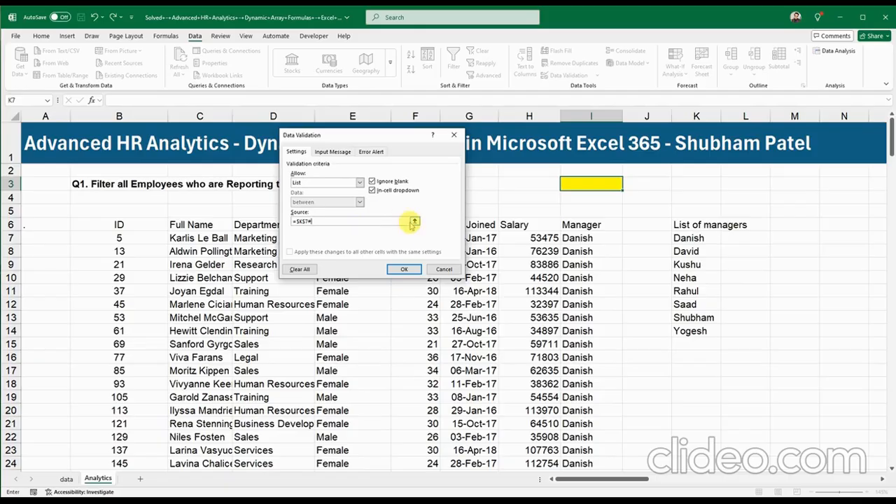
left_click(405, 269)
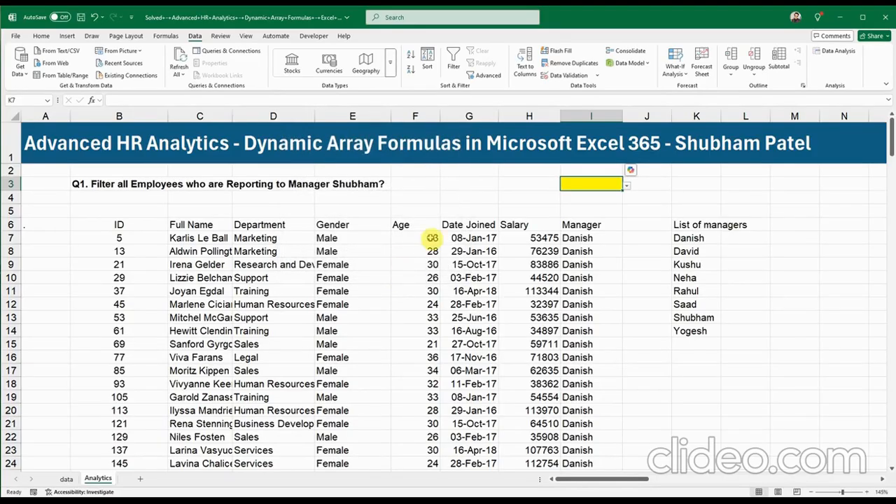
Step: Try the I3 dropdown with the second manager in the list and leave the first manager selected
left_click(628, 185)
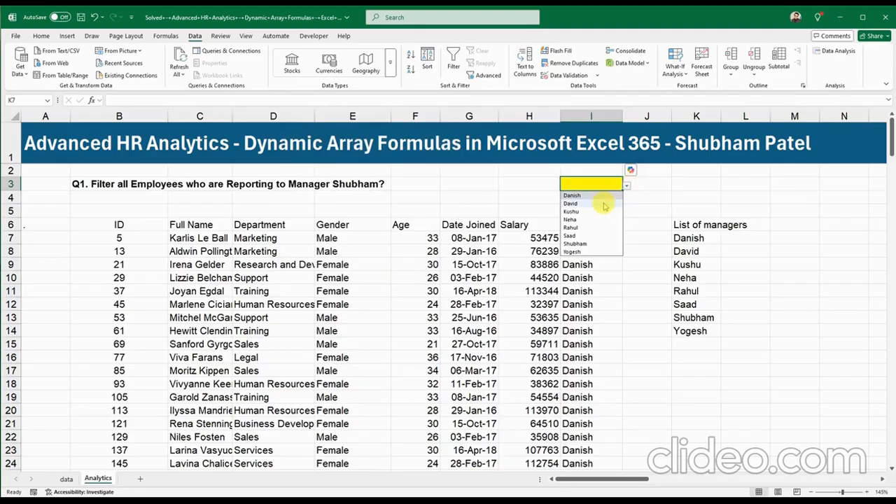
left_click(603, 203)
left_click(625, 187)
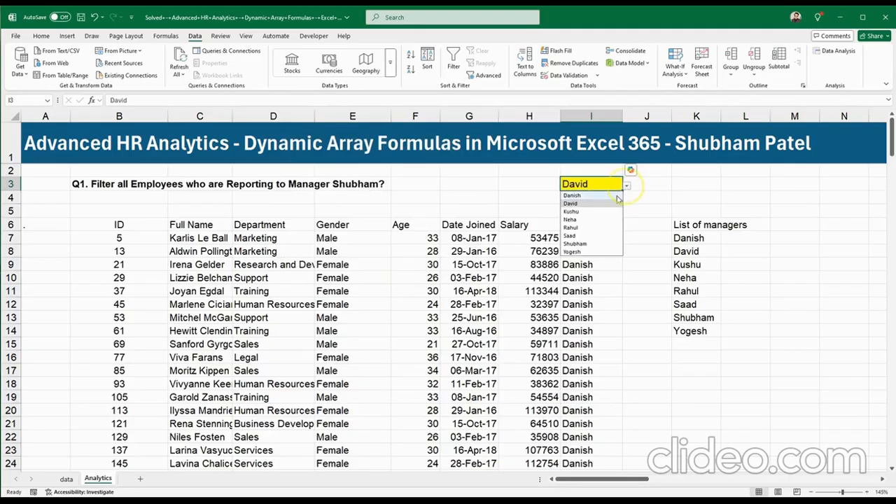
left_click(607, 197)
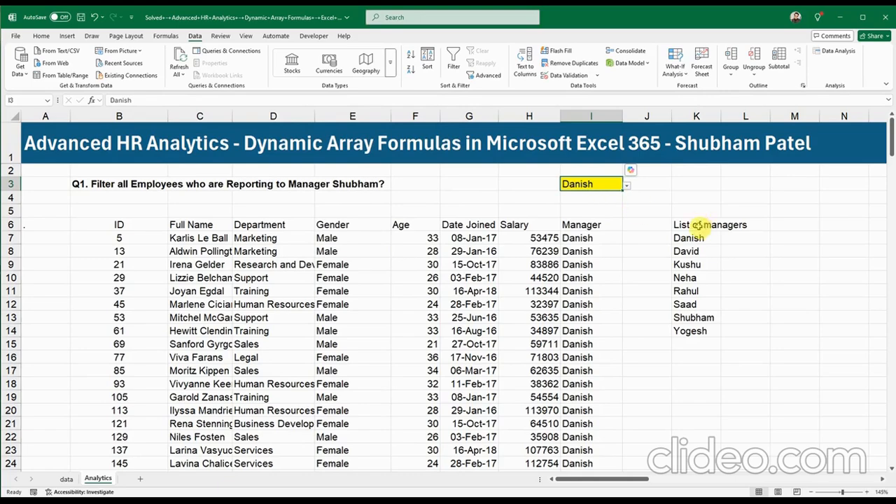
Step: Move the list of managers with its header from K6:K14 so that it starts in L6
left_click_drag(701, 225, 700, 332)
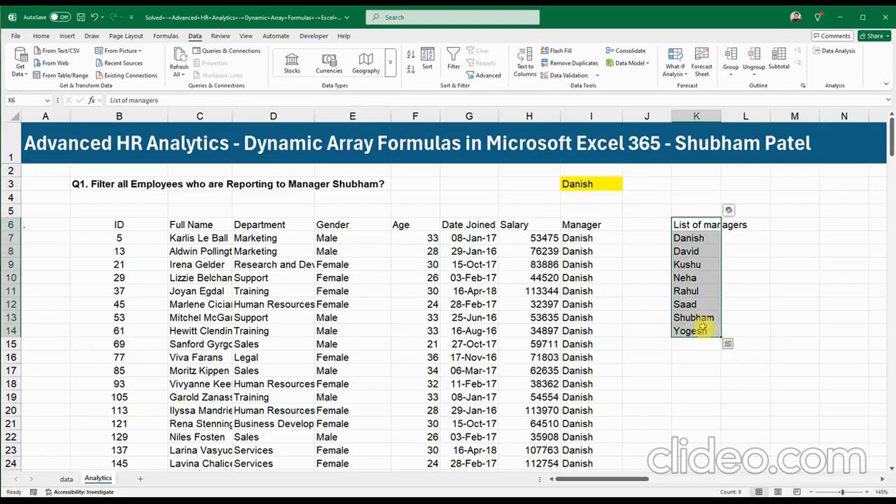
key("ctrl+c")
left_click(740, 224)
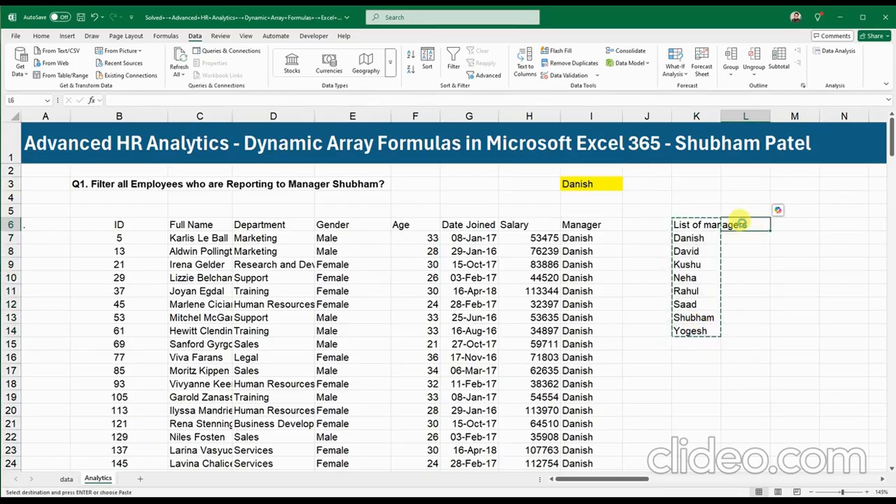
key("ctrl+v")
Step: Choose the last manager of the list in the I3 dropdown
left_click(614, 183)
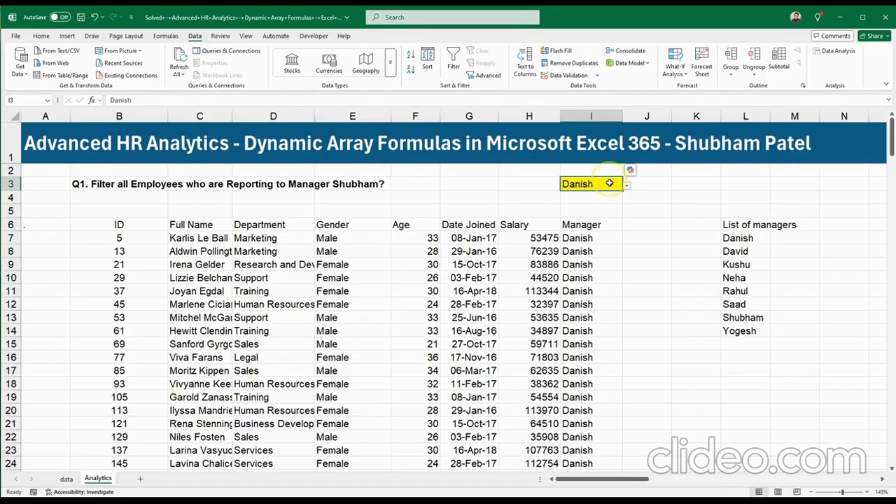
left_click(626, 185)
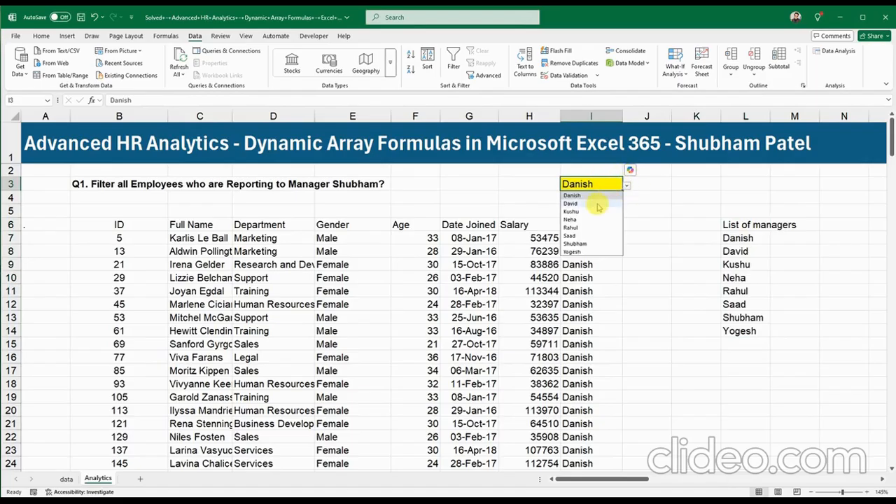
left_click(581, 251)
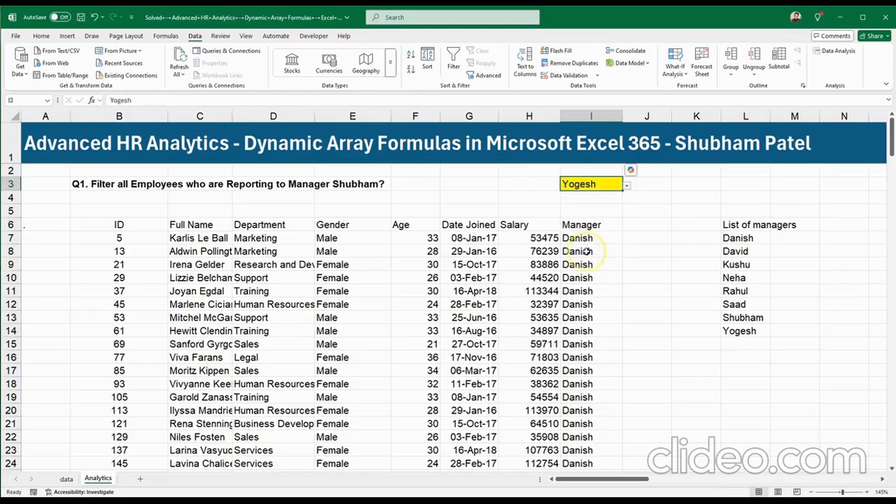
Step: Replace the hard-coded manager name in the B6 formula so it reads =VSTACK(HR_Data[#Headers],FILTER(HR_Data,HR_Data[Manager]=I3))
double_click(119, 224)
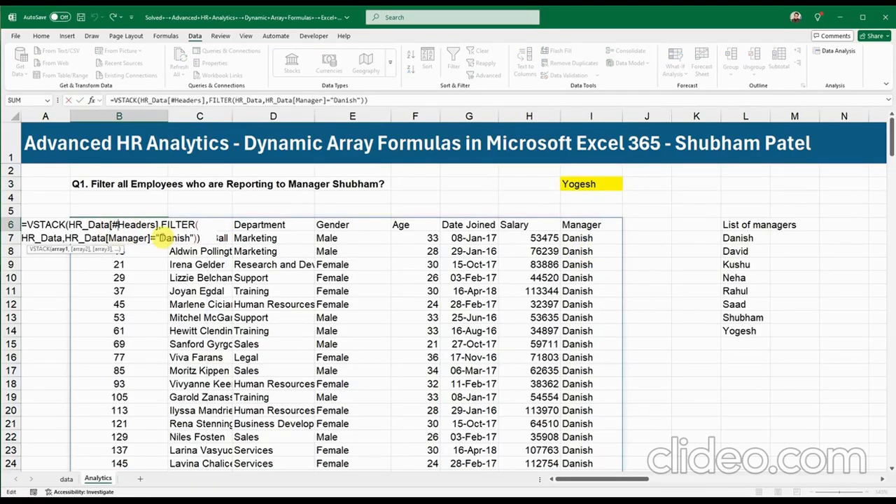
left_click_drag(158, 238, 192, 238)
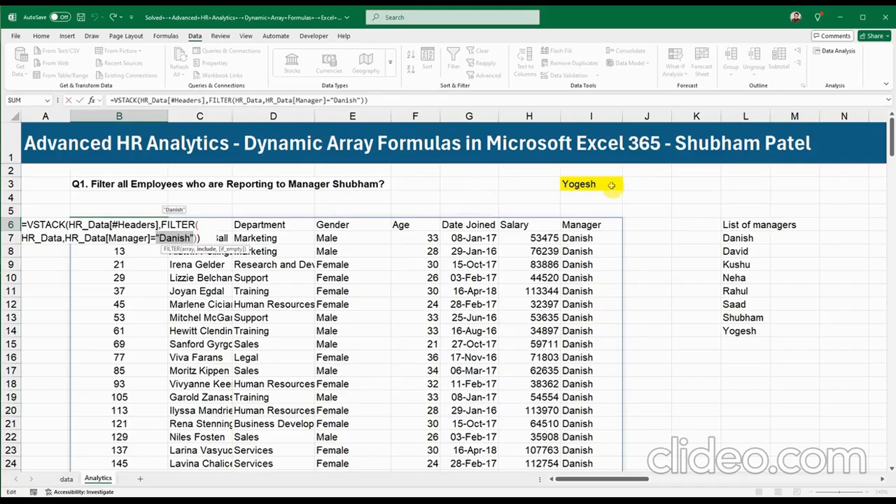
left_click(611, 185)
key("ctrl+Return")
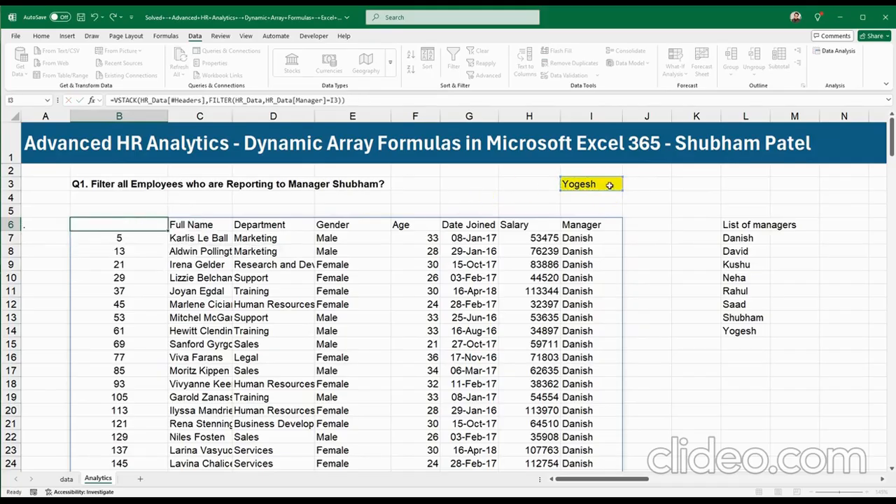
key("Return")
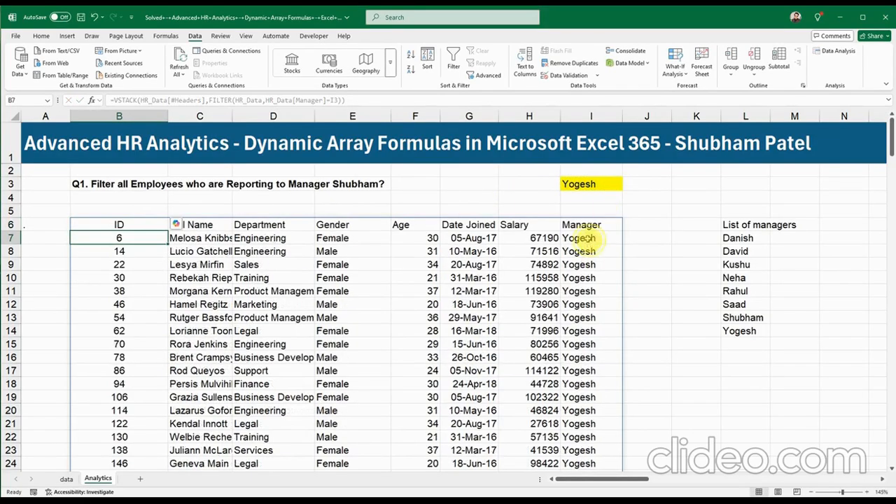
Step: Look through the filtered employee list and try several managers in the I3 dropdown, ending on the second-to-last one
left_click(590, 238)
scroll(591, 245, "down", 3)
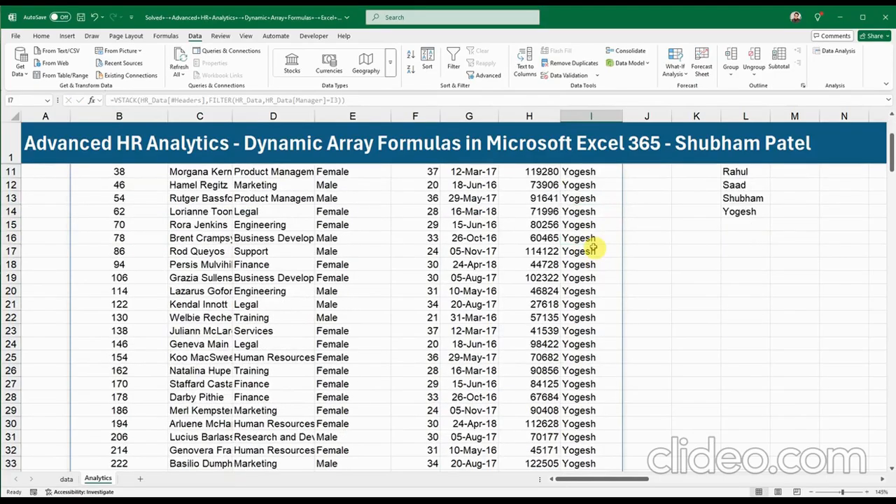
scroll(591, 245, "down", 2)
scroll(595, 238, "up", 5)
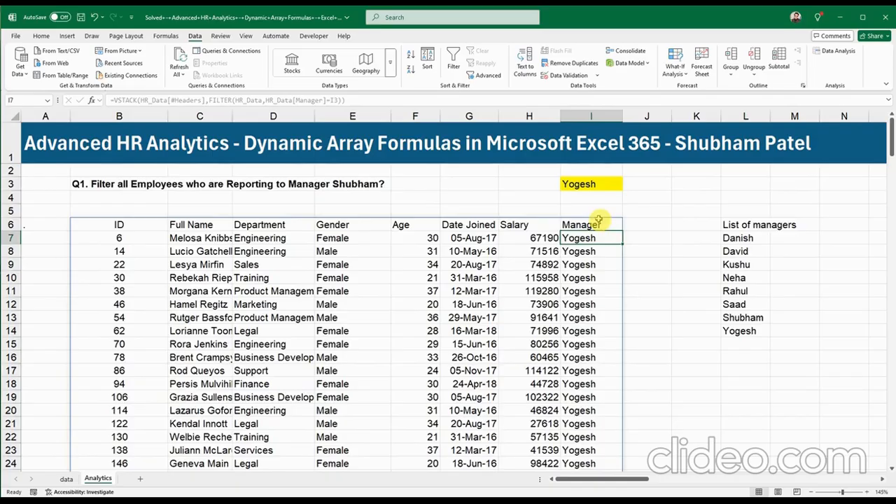
left_click(603, 186)
left_click(628, 186)
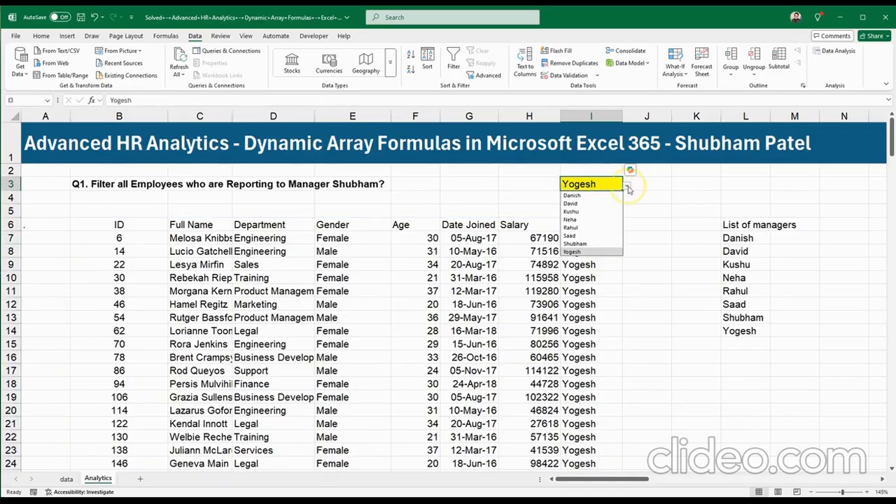
left_click(572, 196)
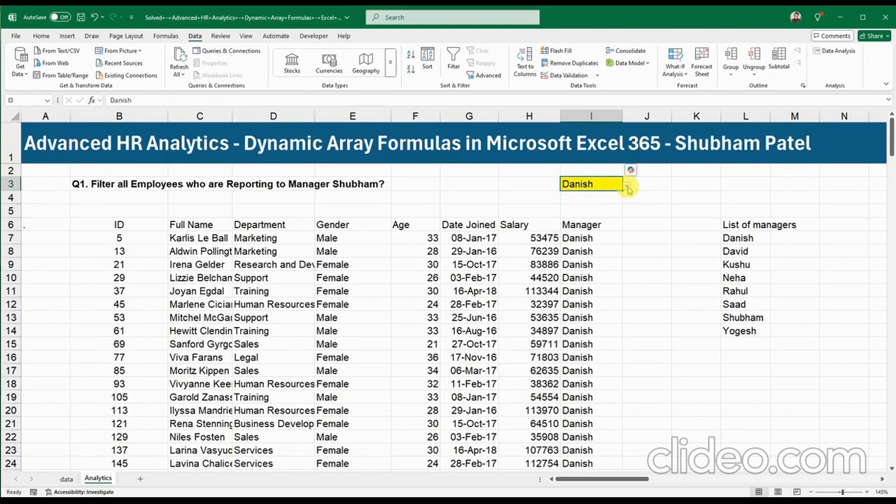
left_click(628, 186)
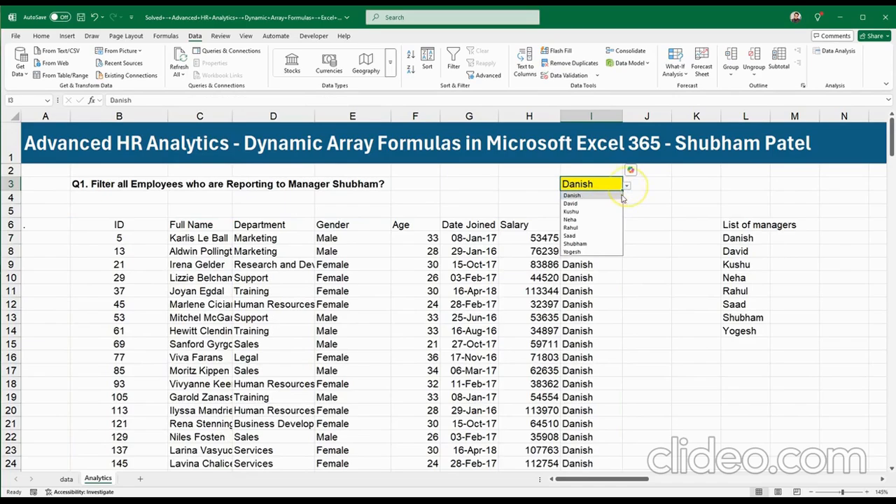
left_click(600, 243)
left_click(627, 186)
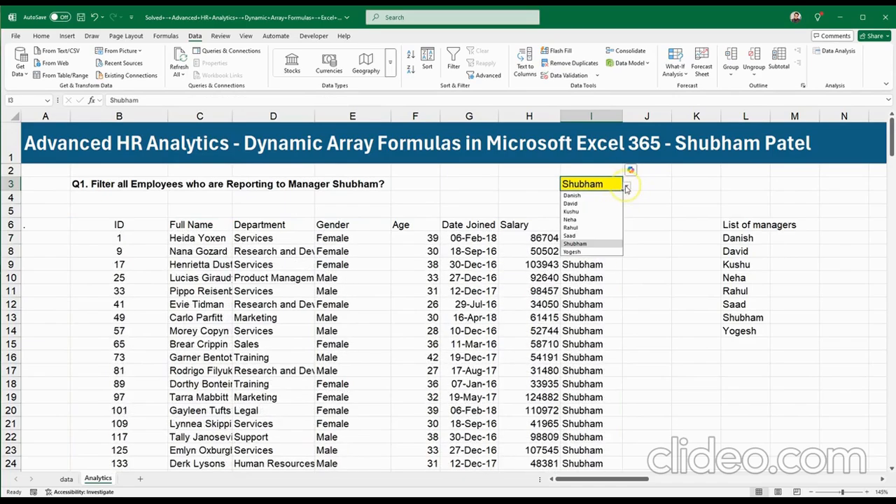
left_click(599, 228)
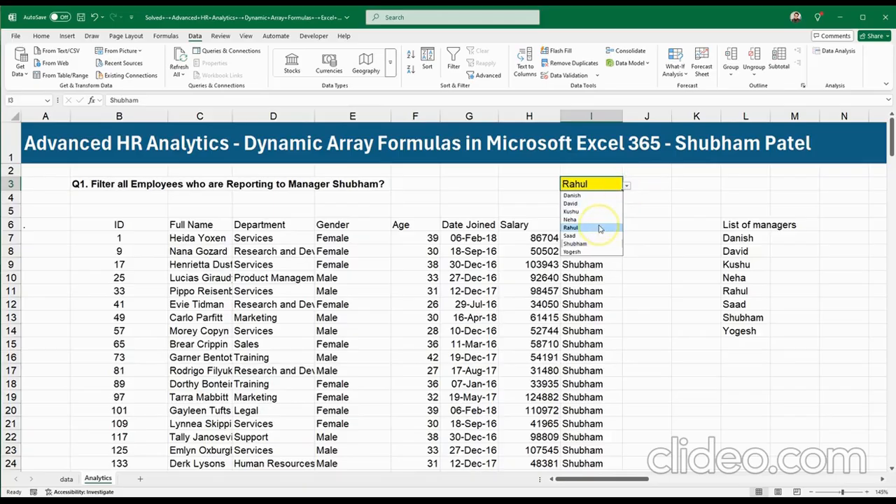
left_click(626, 186)
left_click(602, 243)
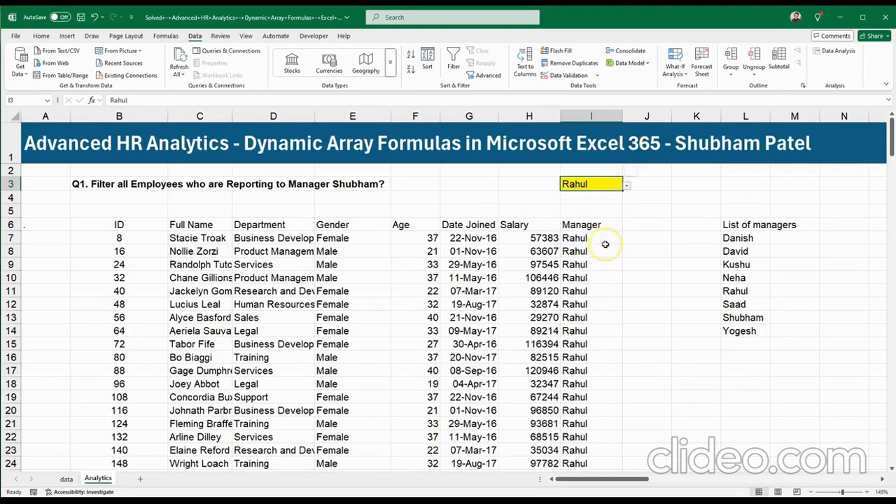
Step: On the data sheet, enter the same new manager's name in H3 and H4 of the Manager column
left_click(735, 342)
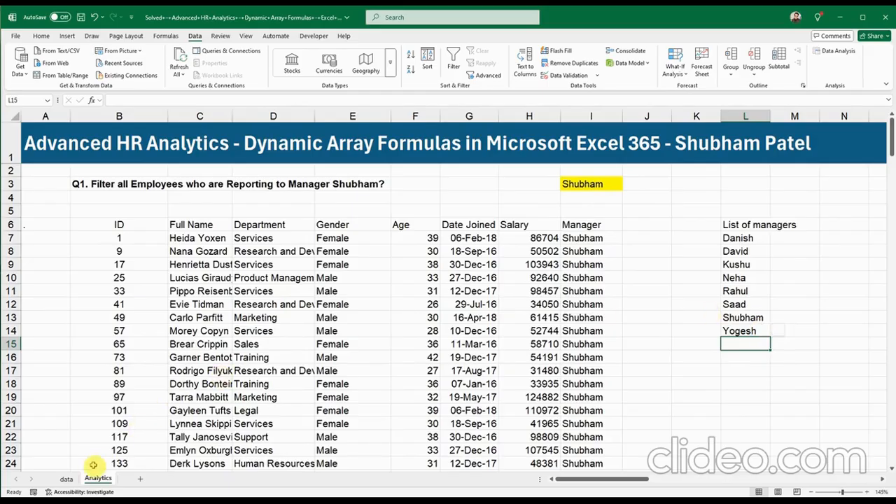
left_click(65, 478)
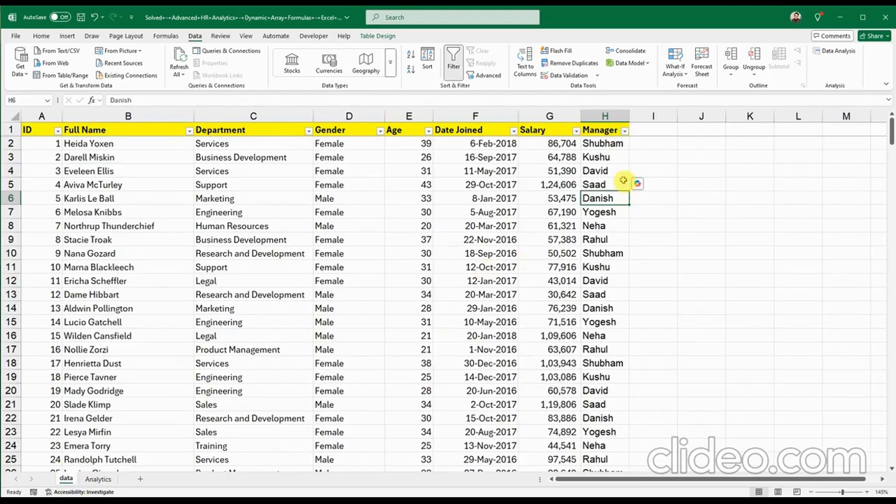
left_click(601, 158)
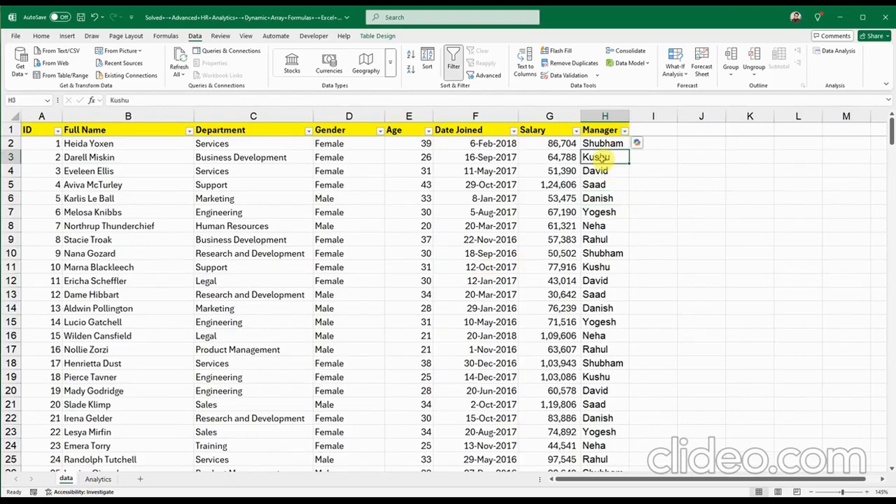
type("Shub")
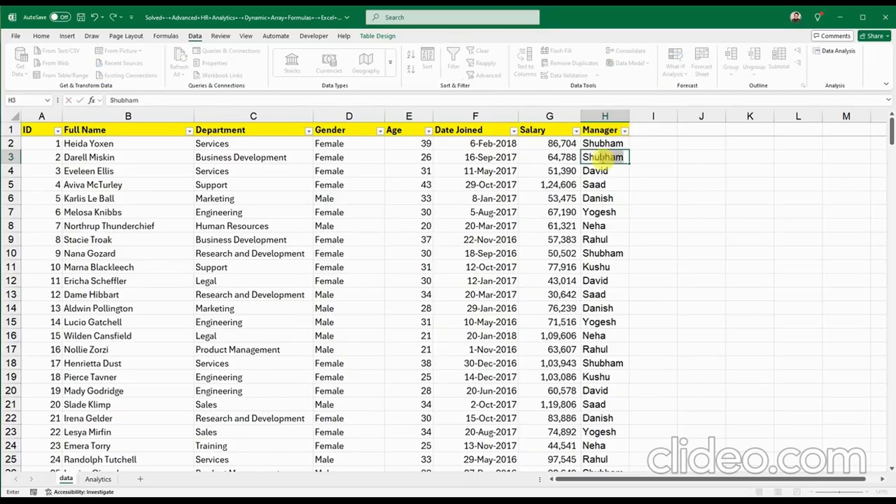
key("BackSpace")
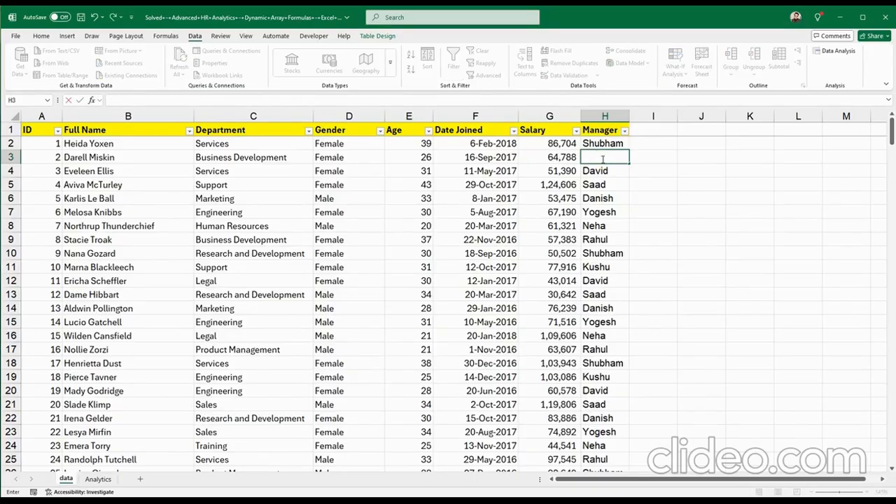
type("Saurabh")
left_click(603, 173)
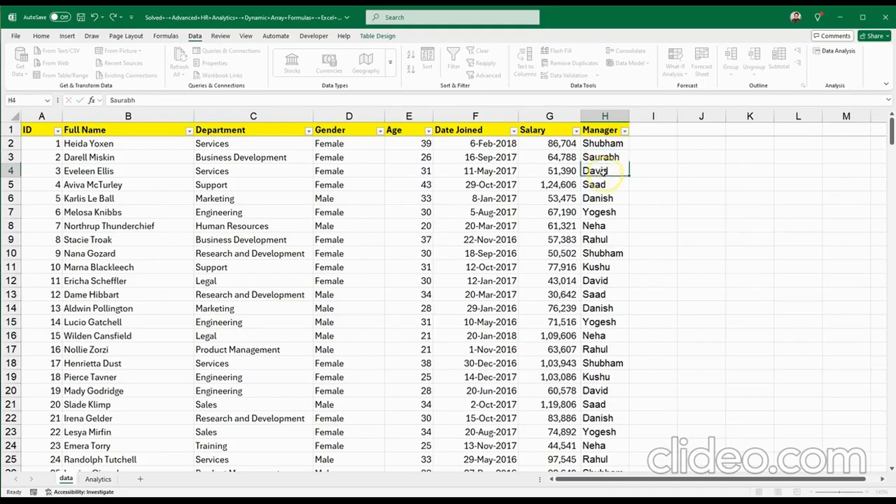
type("Saurabh")
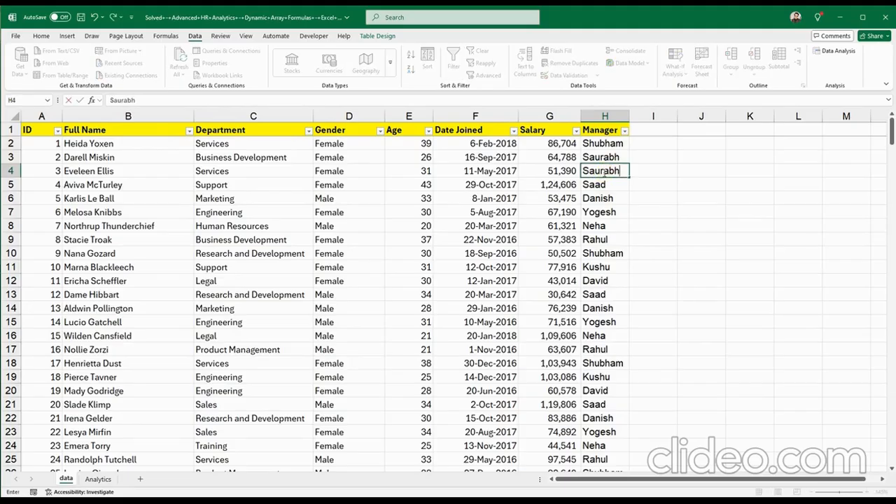
key("Return")
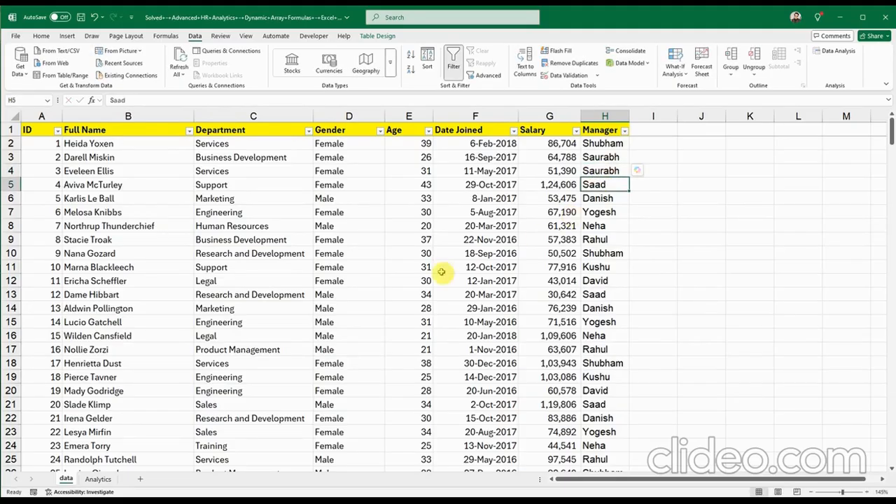
Step: On the Analytics sheet, check the manager list for the new name and test the I3 dropdown, leaving the new manager selected
left_click(98, 479)
left_click(743, 319)
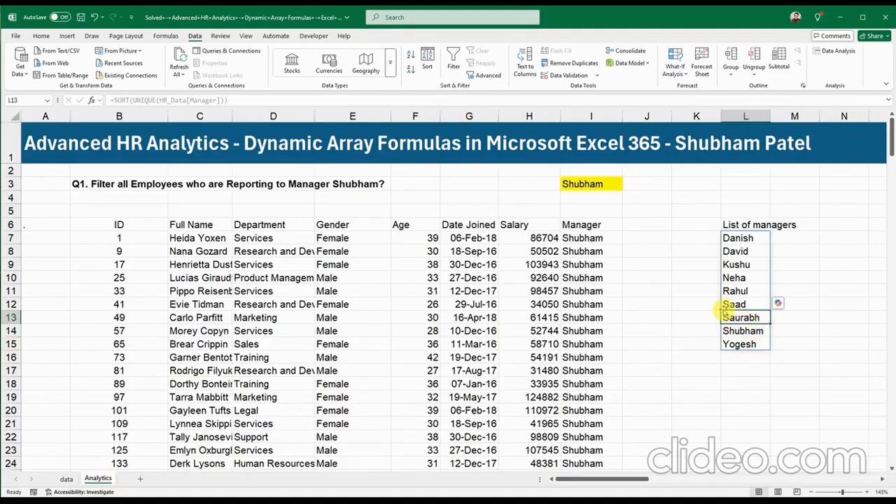
left_click(612, 186)
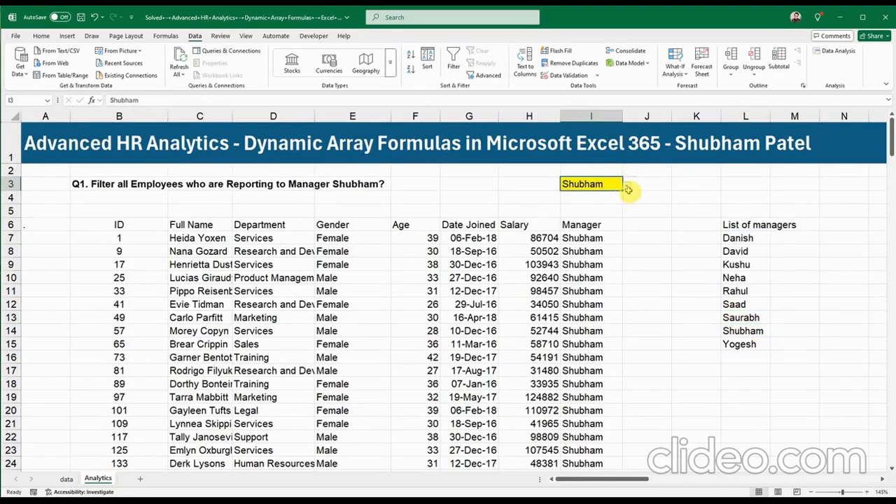
left_click(626, 187)
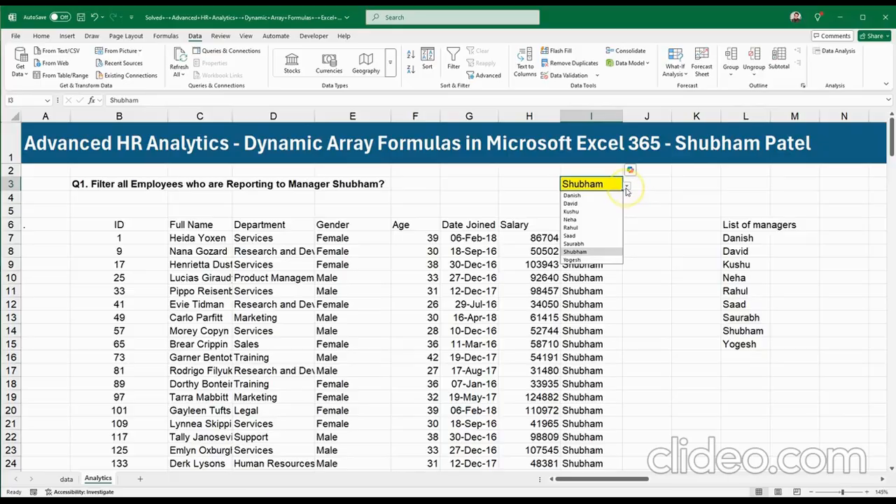
left_click(574, 244)
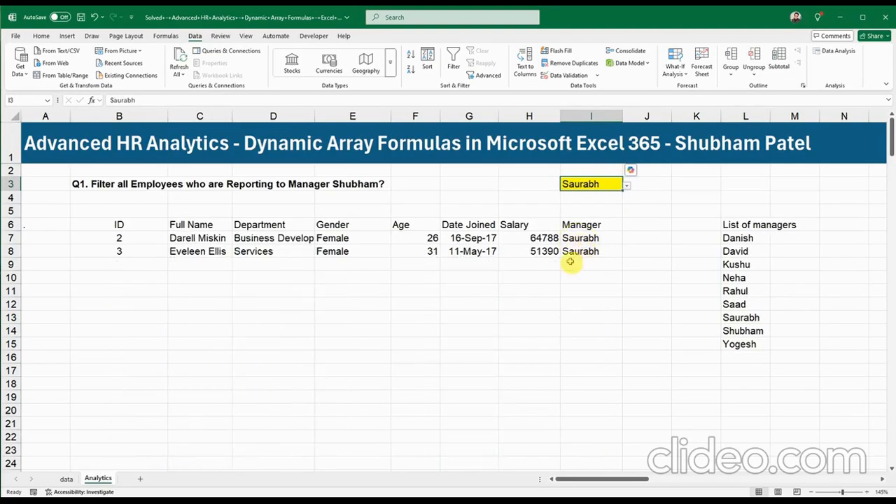
left_click(627, 187)
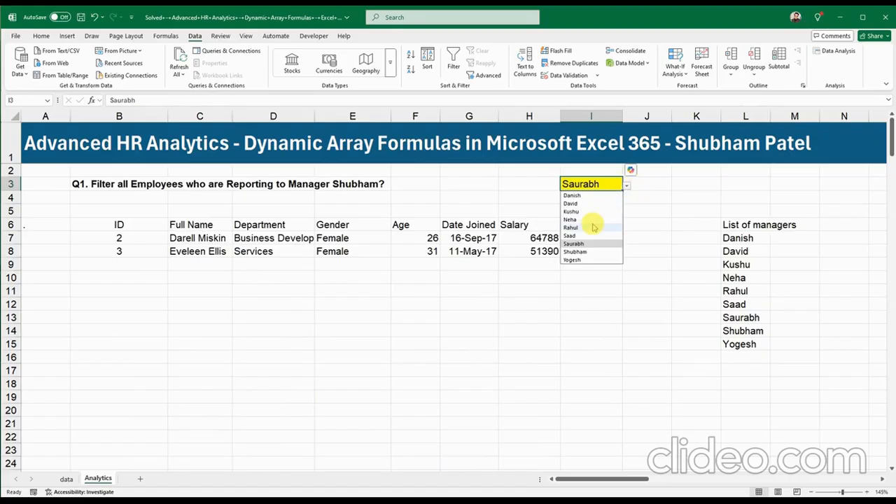
left_click(588, 251)
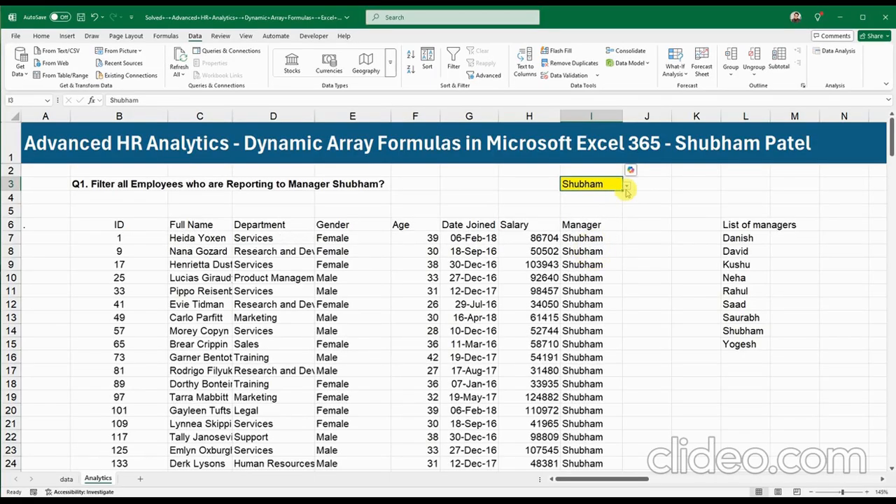
left_click(627, 187)
left_click(585, 243)
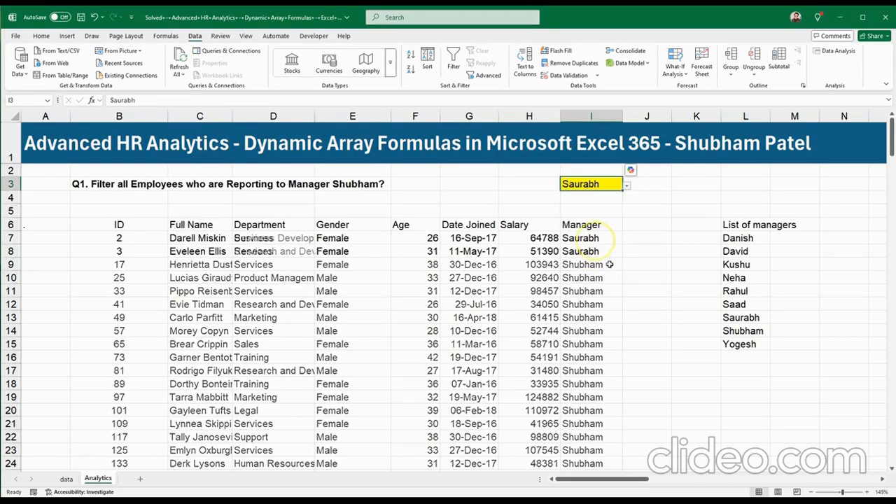
Step: Check the data validation settings of I9 and L7 and look over the list of managers in column L without changing anything
left_click(643, 294)
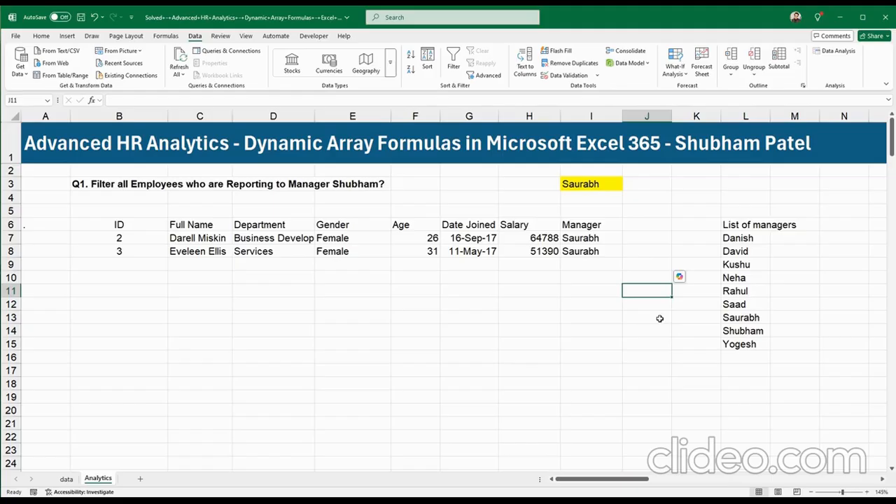
left_click(581, 265)
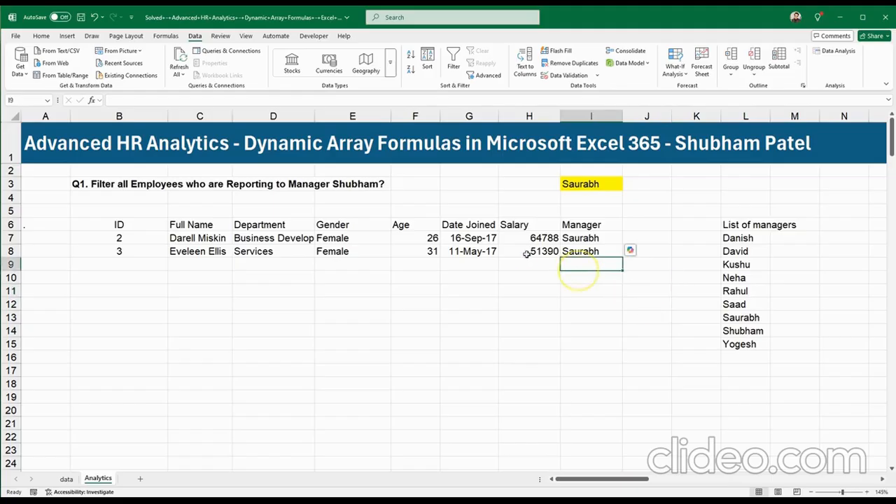
left_click(564, 75)
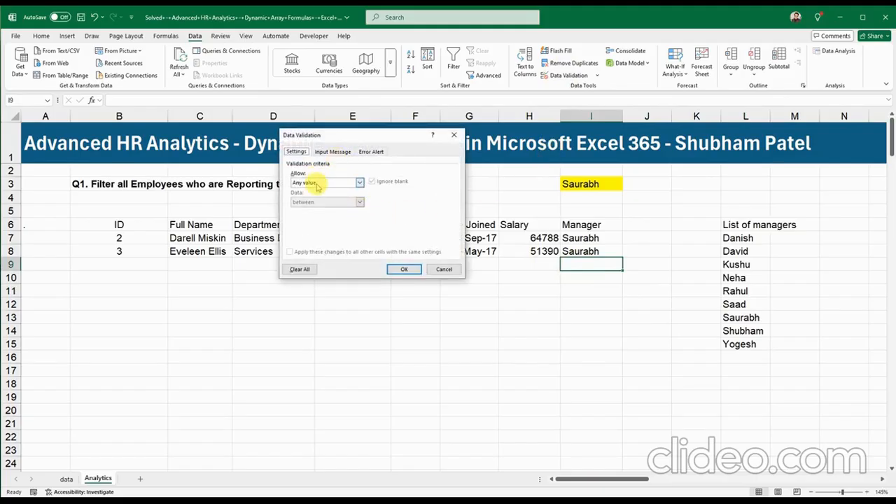
left_click(446, 270)
left_click(737, 238)
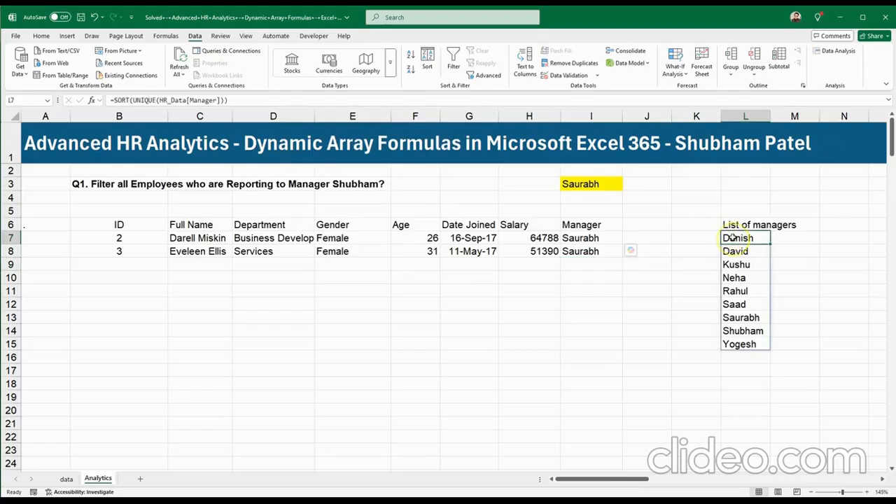
left_click(568, 75)
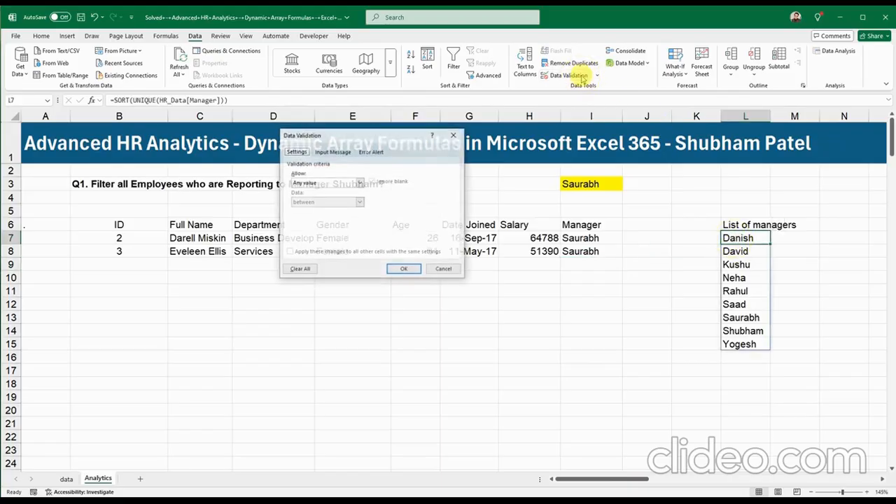
left_click(441, 269)
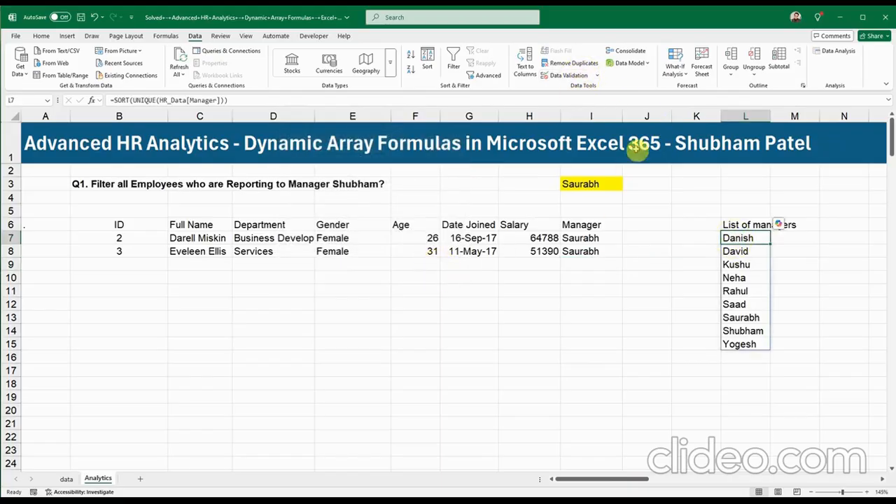
left_click(597, 75)
left_click(600, 77)
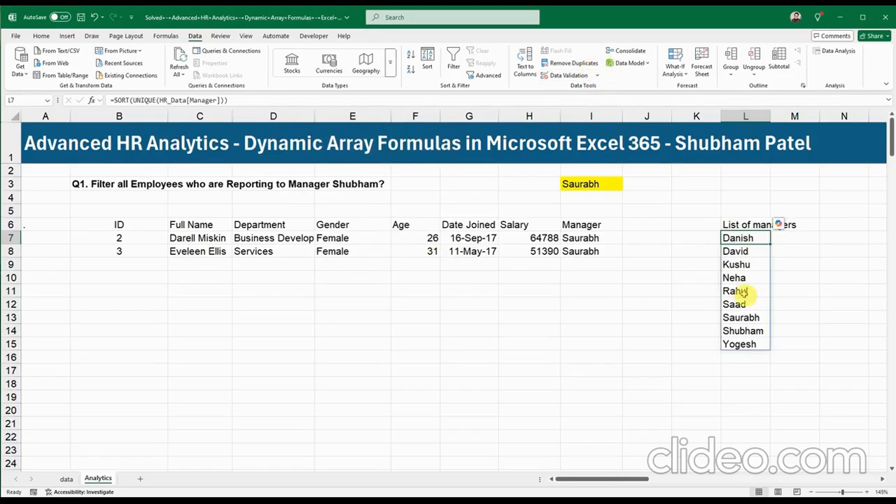
left_click(738, 291)
left_click(632, 339)
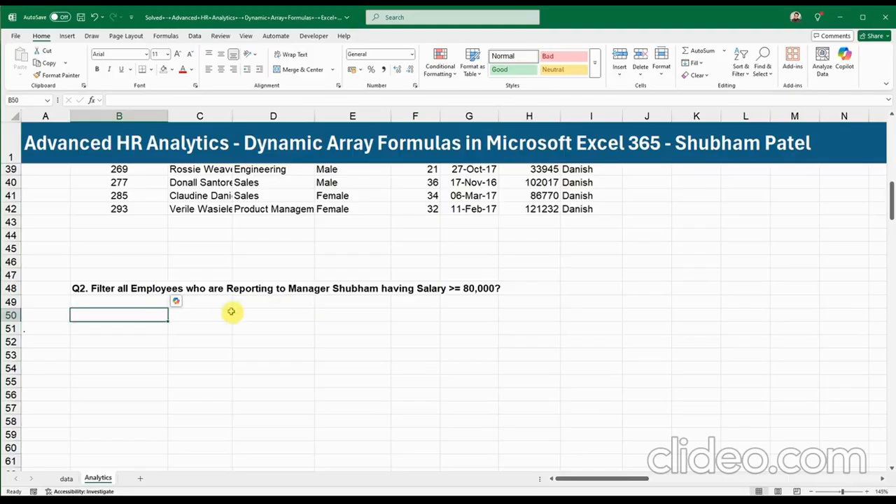
Step: Read the Q2 question in row 48 about one manager's employees with a salary of at least 80,000
left_click(214, 321)
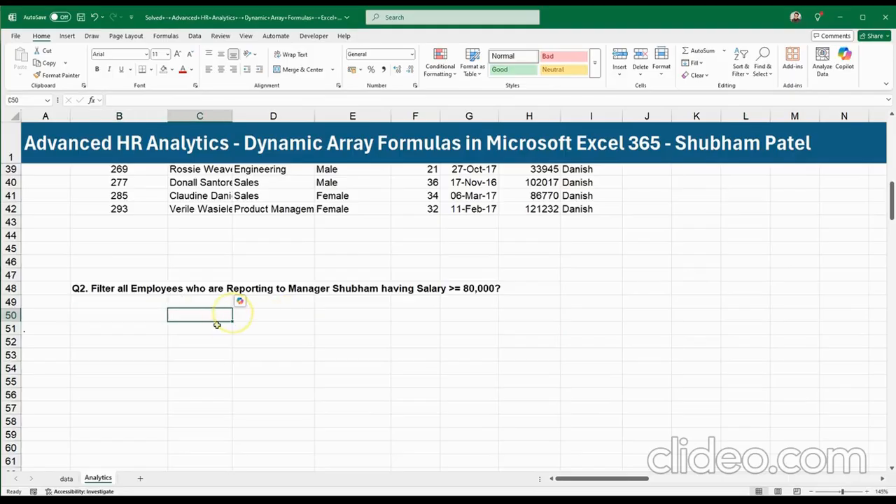
left_click(153, 312)
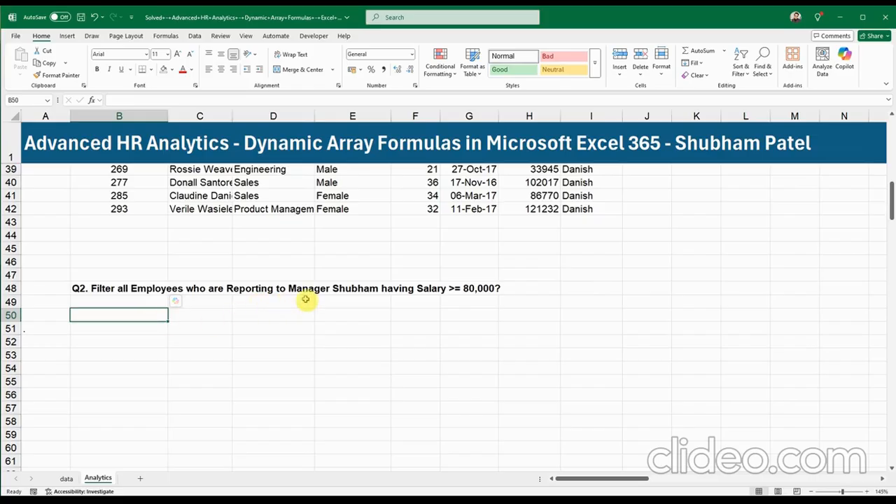
left_click(339, 288)
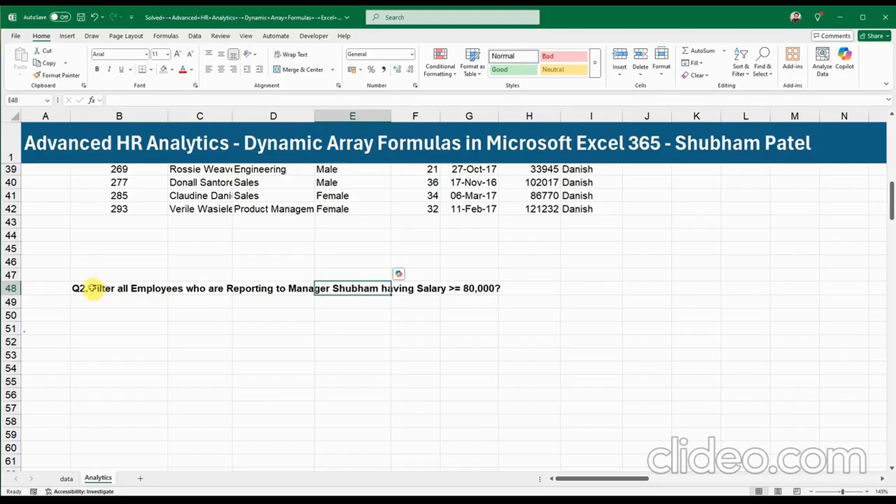
left_click(112, 290)
left_click_drag(112, 288, 476, 294)
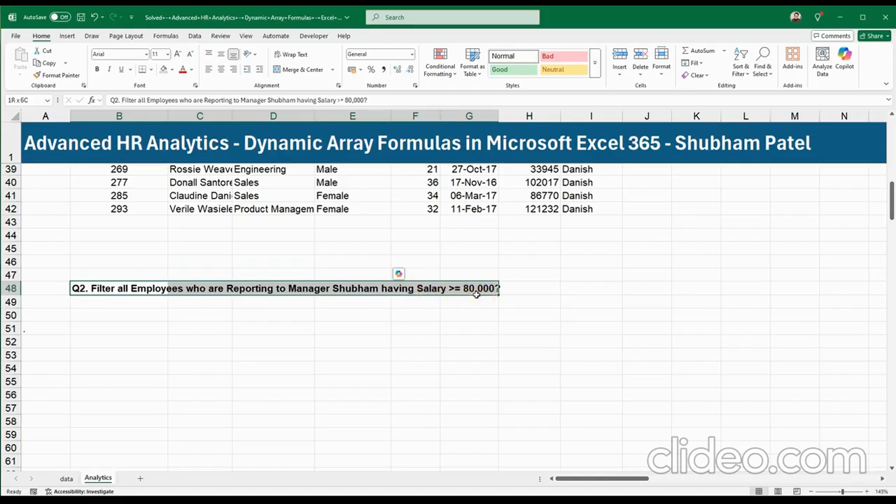
left_click(267, 341)
Step: Start a FILTER formula in B50 with the HR_Data table as its array
left_click(133, 315)
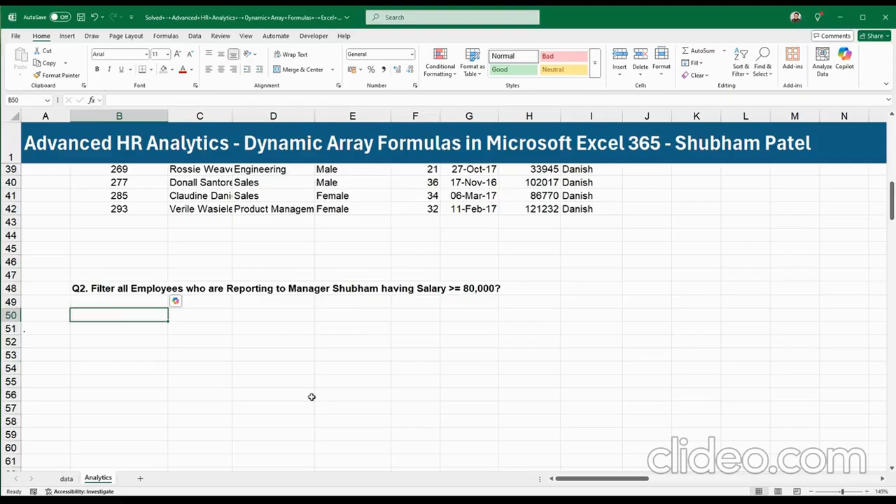
type("=")
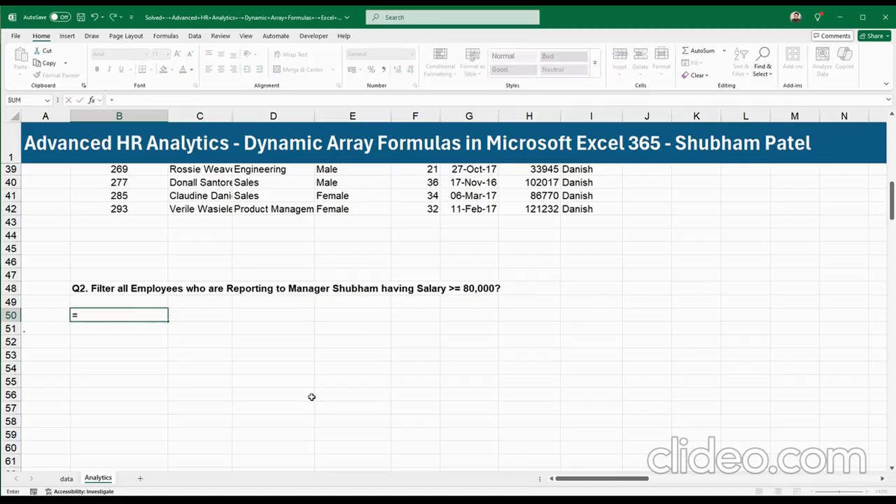
type("filter")
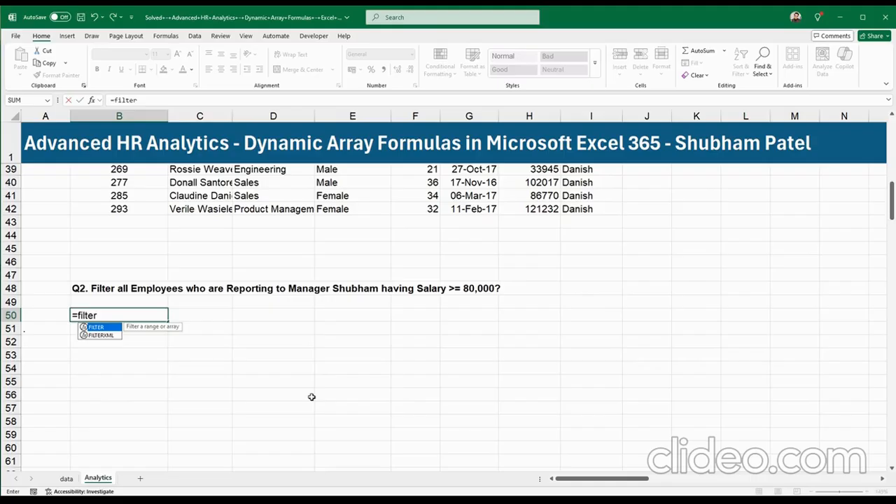
key("Tab")
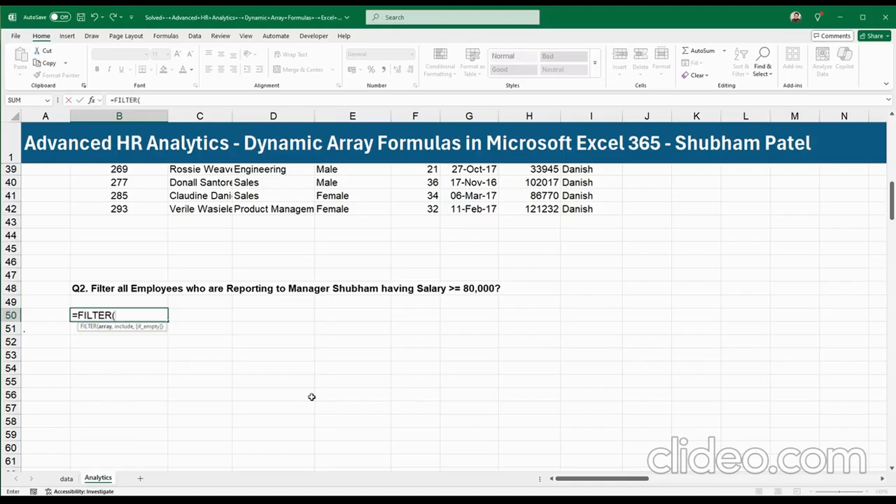
type("[hr")
key("BackSpace")
key("BackSpace")
key("BackSpace")
key("BackSpace")
type("hr")
key("Tab")
type(",")
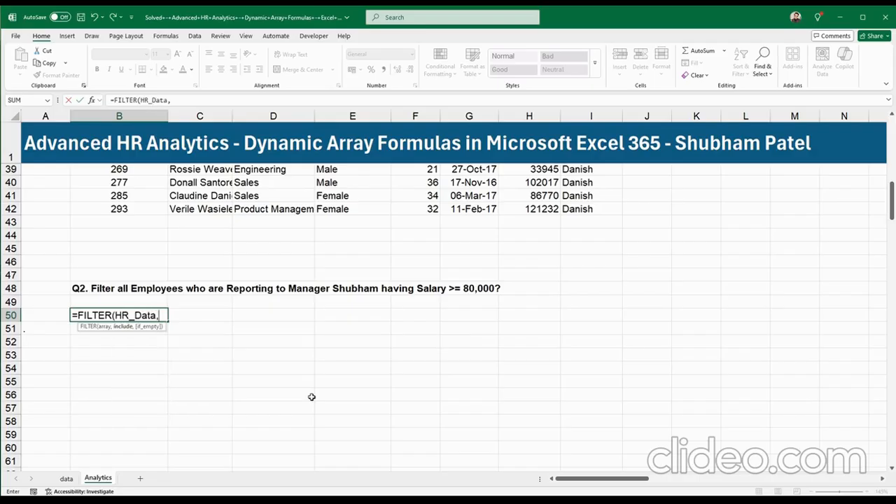
Step: Complete the B50 formula with the condition that HR_Data[Manager] equals the manager's name given in Q2, and commit it
type("hr")
key("Tab")
type("[")
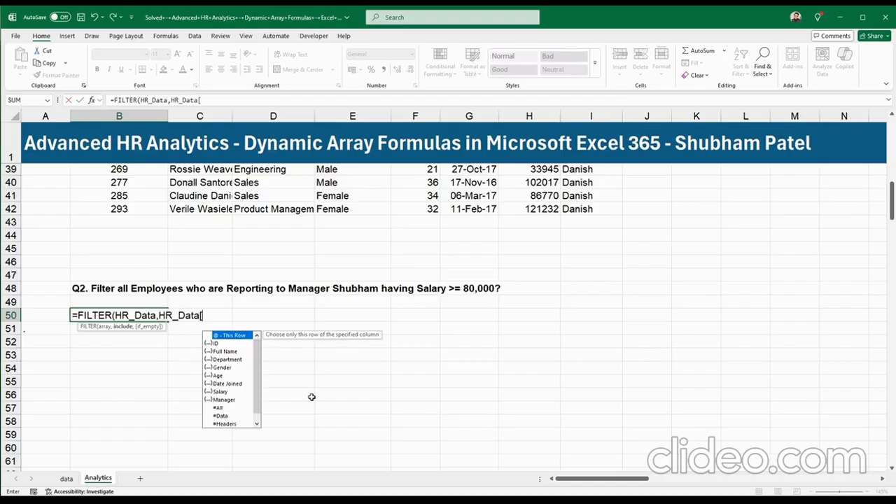
key("Down")
key("Down")
key("Down")
key("Down")
key("Down")
key("Down")
key("Down")
key("Down")
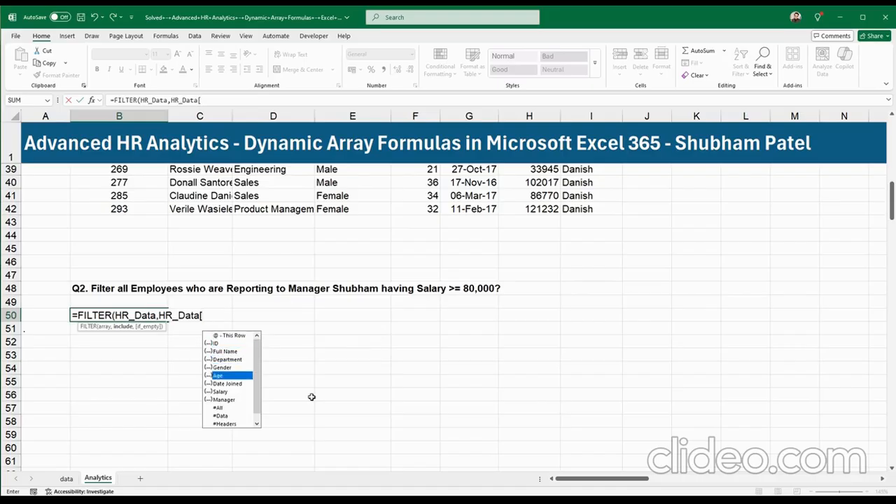
key("Tab")
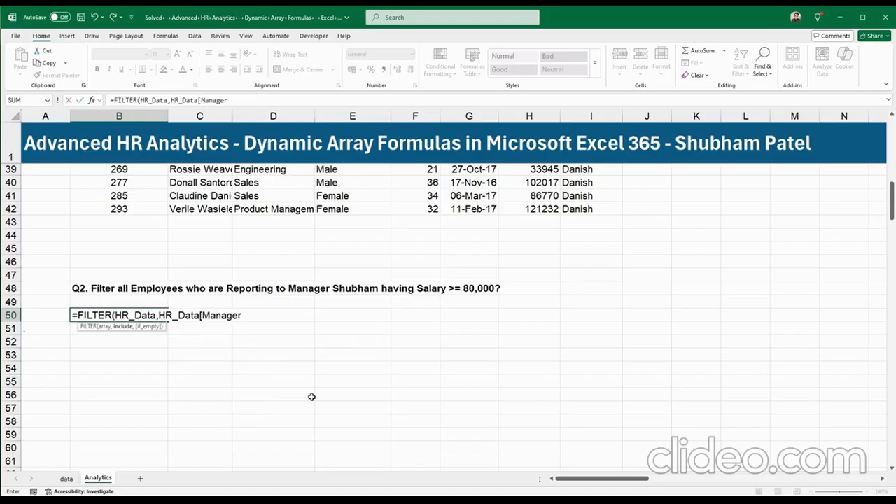
type("=\"Shubham\"")
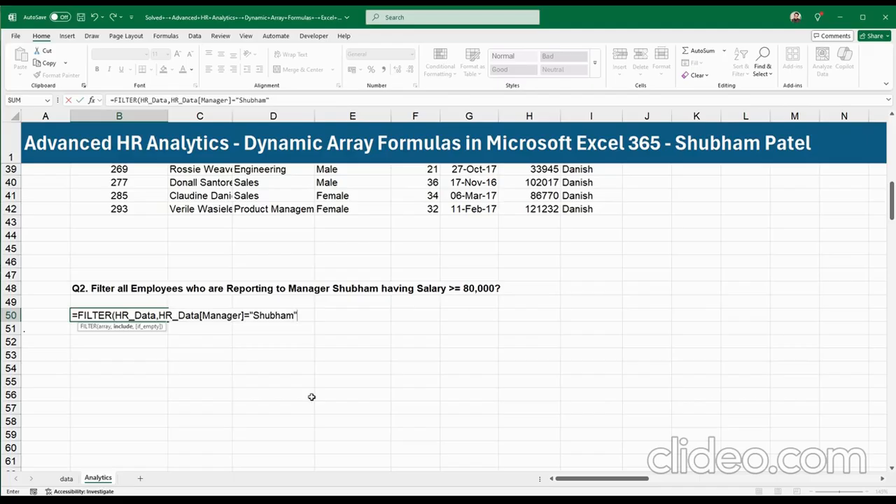
type(")")
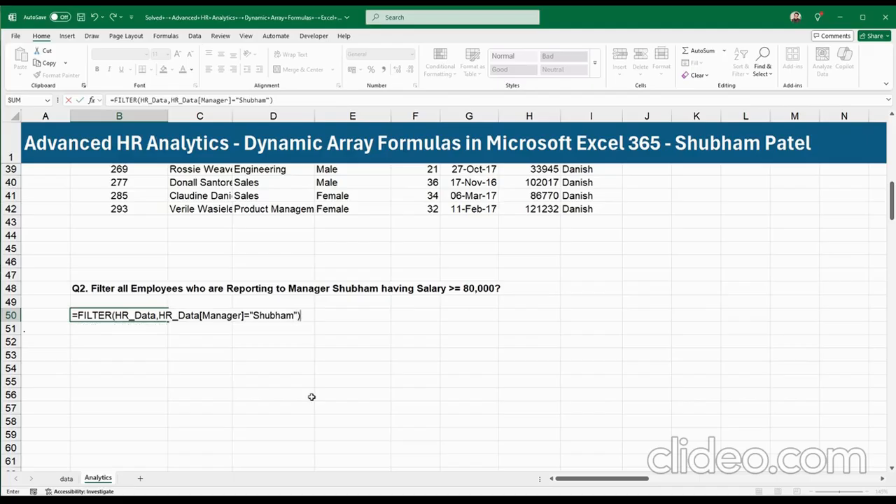
key("ctrl+Return")
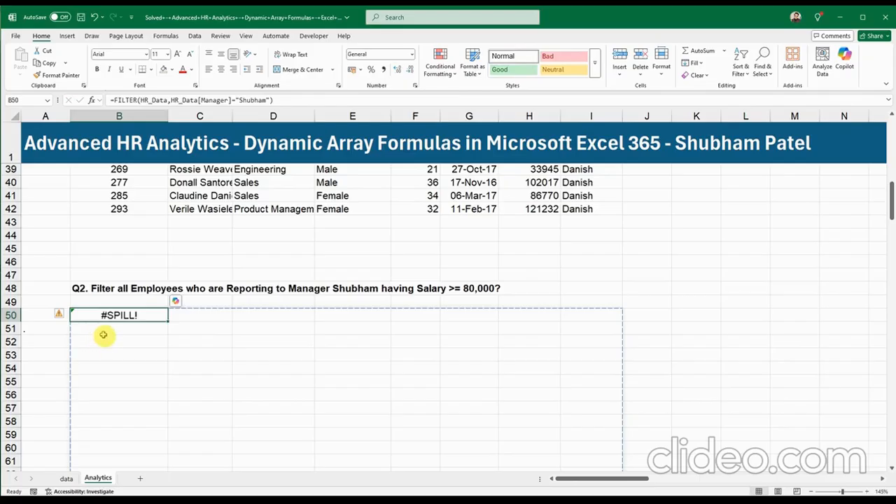
Step: Enclose the manager condition of the B50 FILTER formula in its own parentheses
double_click(129, 318)
left_click(158, 315)
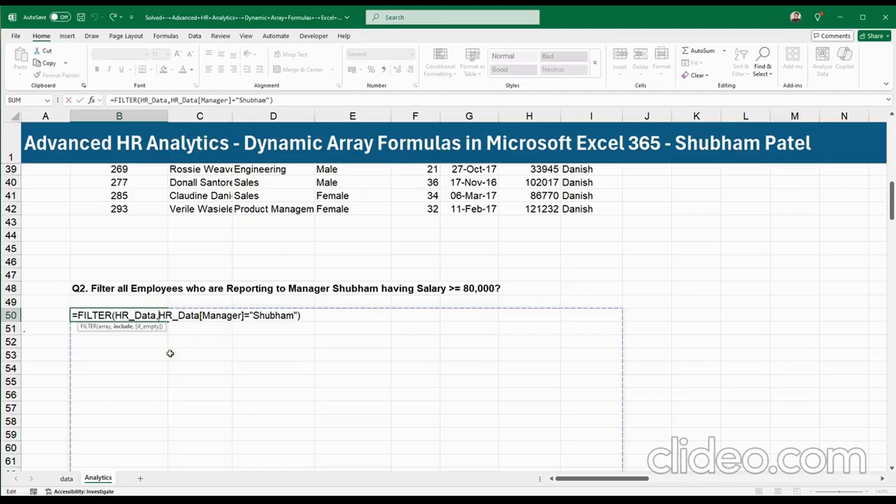
type("(")
left_click(306, 314)
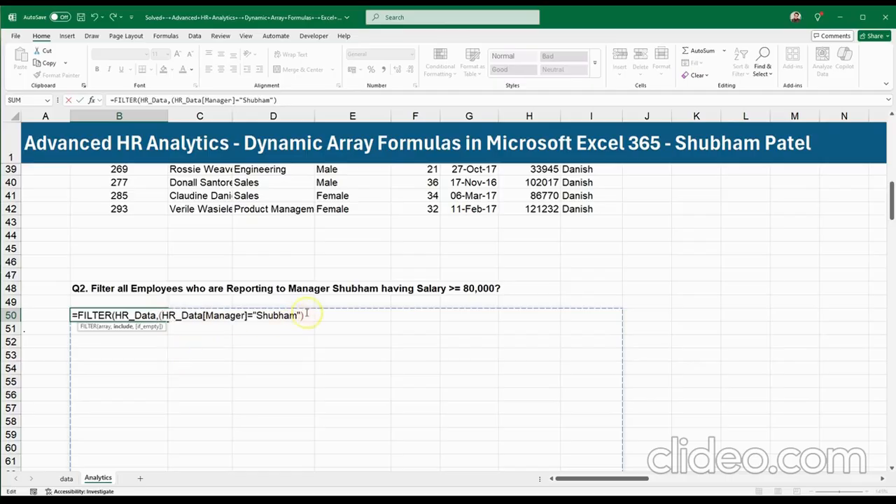
left_click(278, 315)
type("*")
left_click(310, 316)
key("BackSpace")
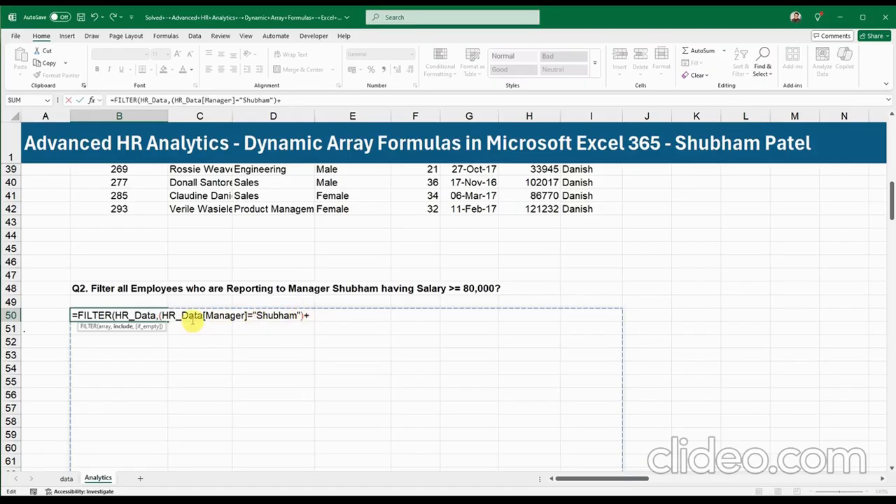
left_click_drag(159, 316, 297, 317)
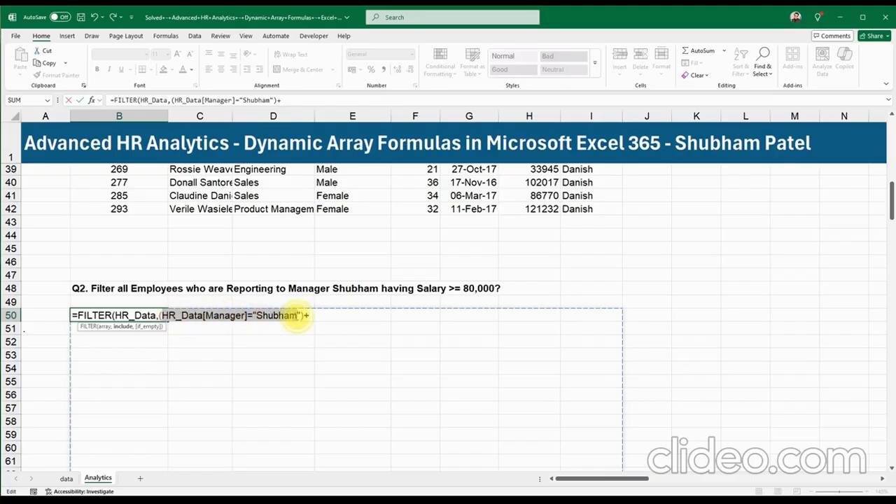
left_click(310, 317)
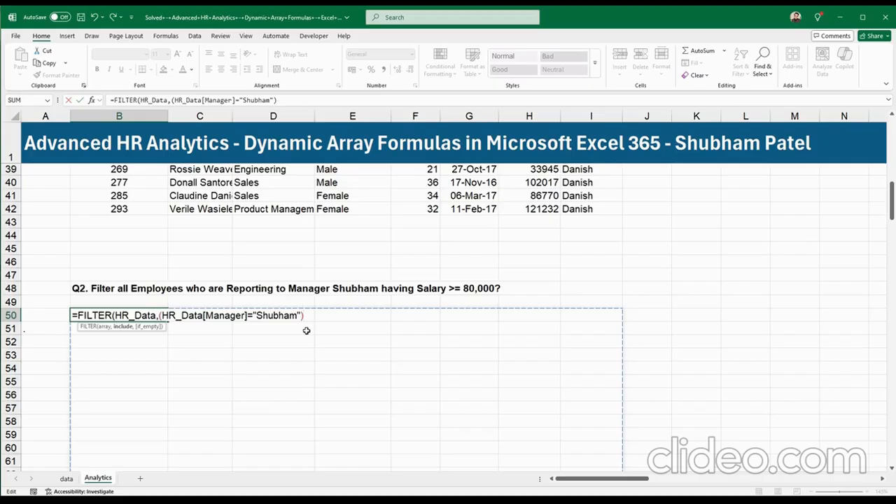
Step: Multiply the manager condition by (HR_Data[Salary]>=80000), close the FILTER function and commit the B50 formula
type("*")
type("(")
type("HR_")
key("Tab")
type("[")
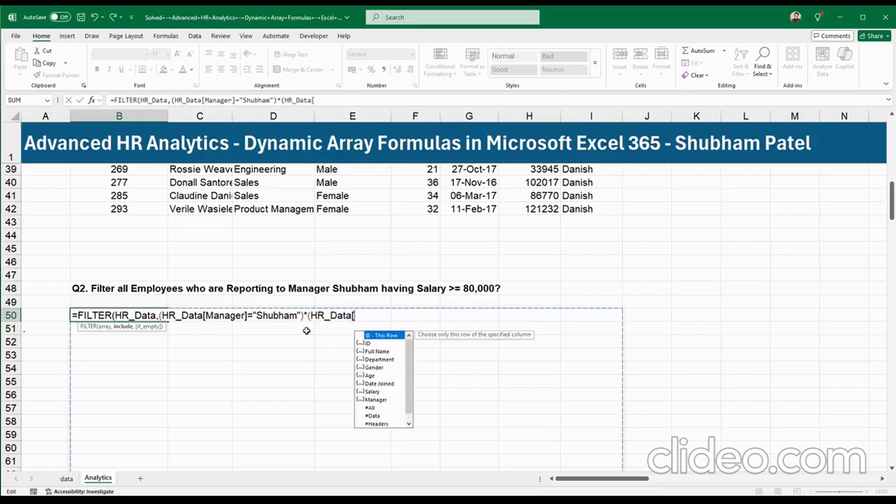
type("sal")
key("Tab")
type("]")
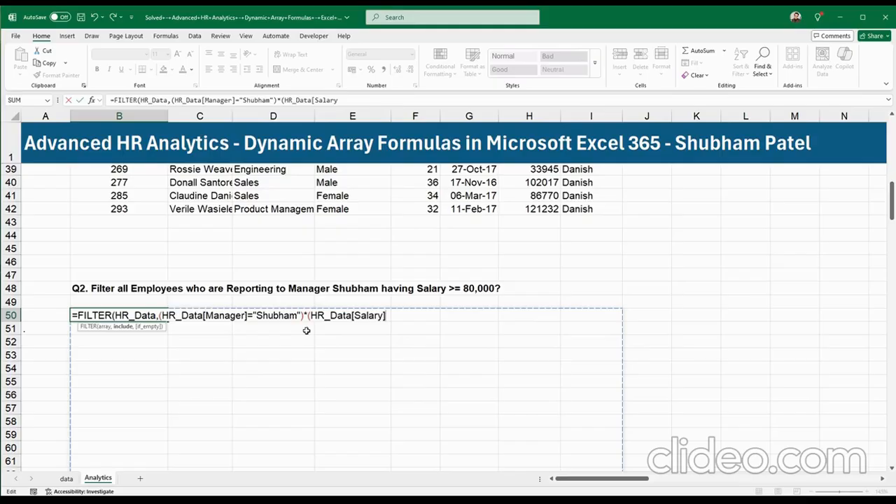
type("=")
key("BackSpace")
type(">=80000))")
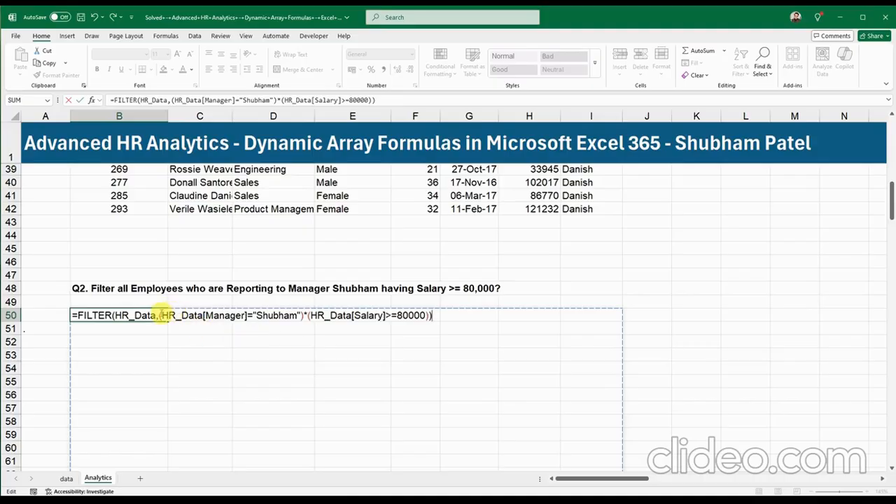
left_click_drag(162, 316, 428, 316)
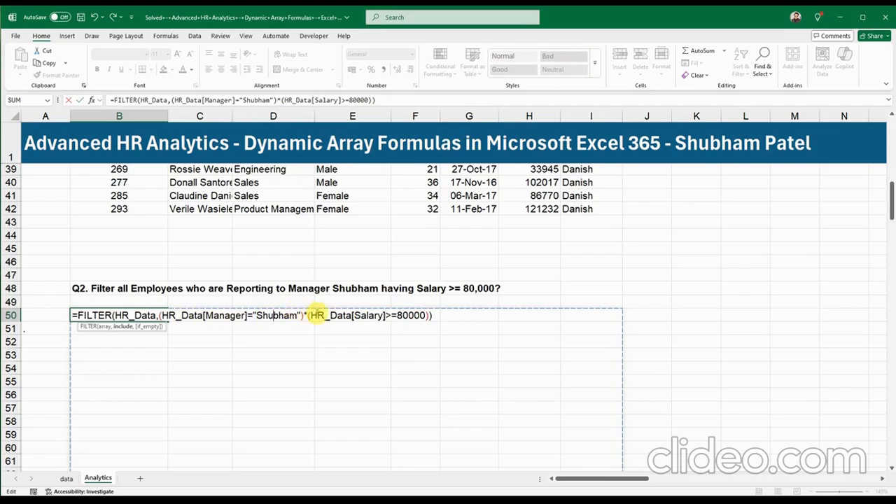
key("Return")
Step: Look through the filtered Q2 employee list and check its salary and manager columns
scroll(294, 329, "down", 4)
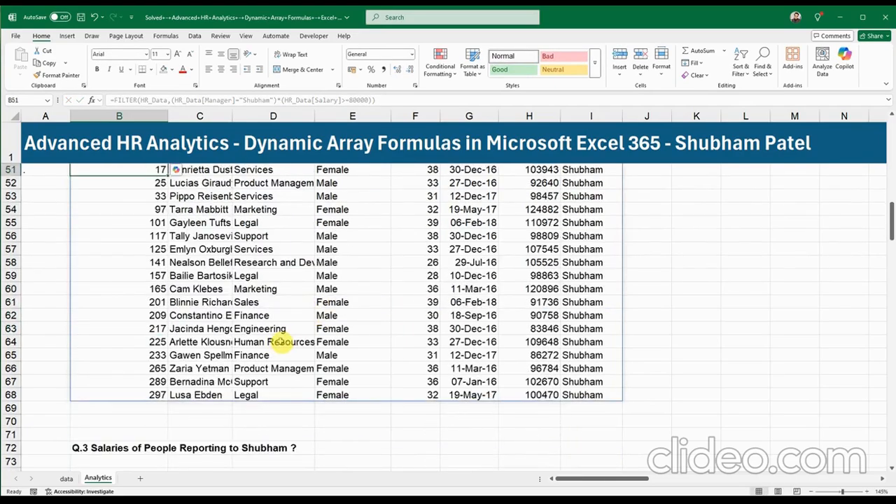
scroll(279, 341, "up", 4)
left_click(217, 318)
left_click(369, 341)
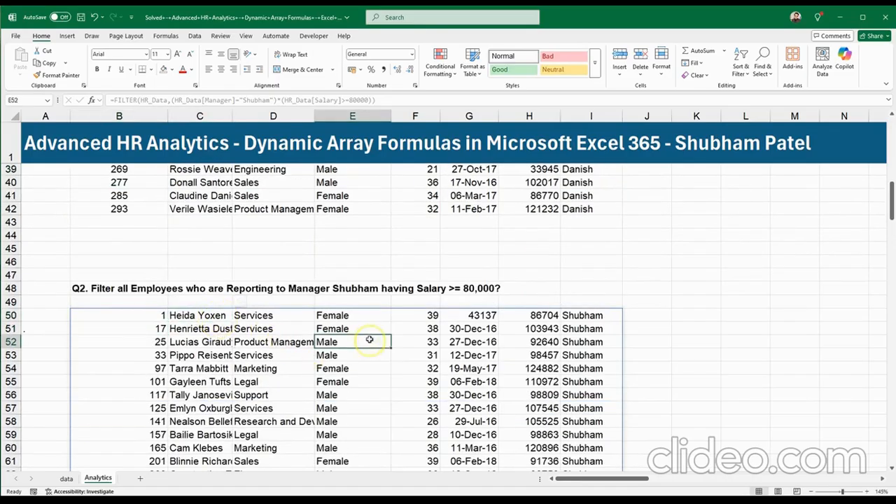
left_click(520, 347)
left_click(580, 315)
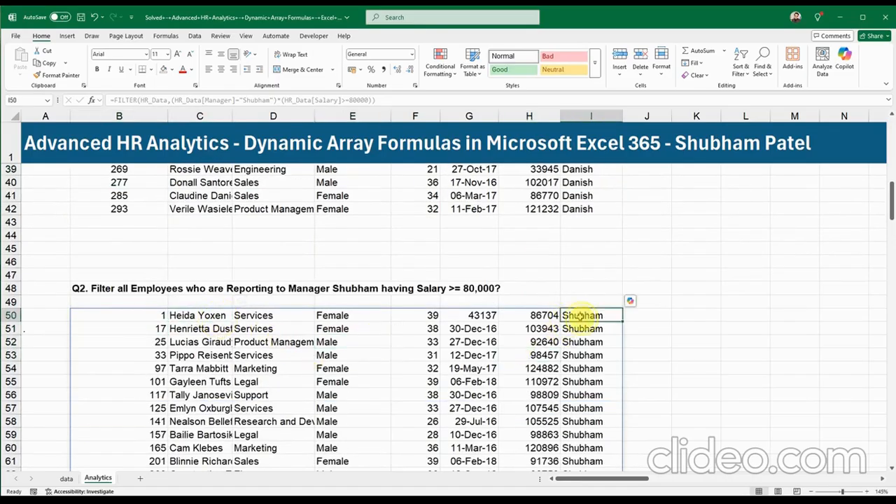
Step: Verify the Q2 manager and salary conditions by selecting the Manager values and the Salary values through the last result row
left_click_drag(580, 315, 595, 466)
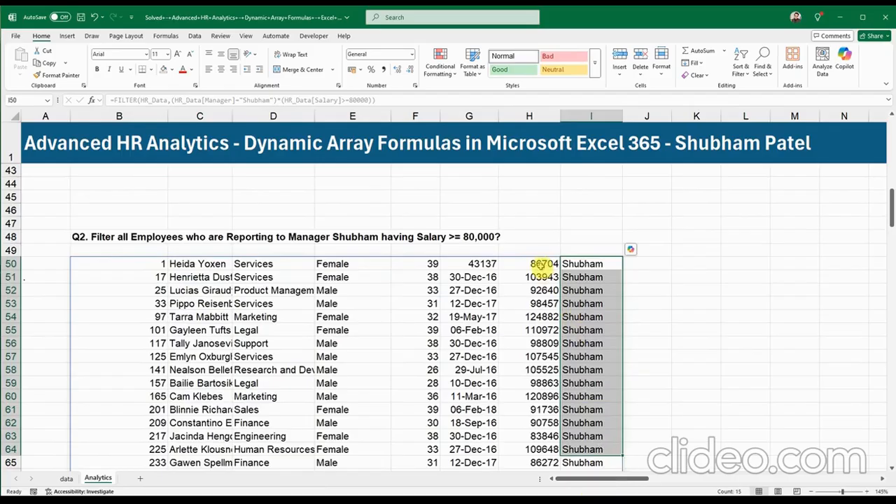
left_click(543, 264)
left_click_drag(542, 264, 538, 479)
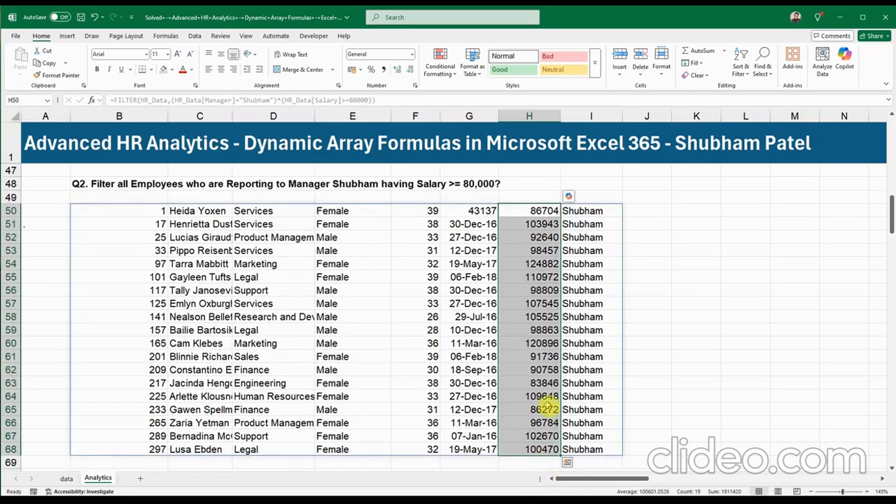
left_click(582, 277)
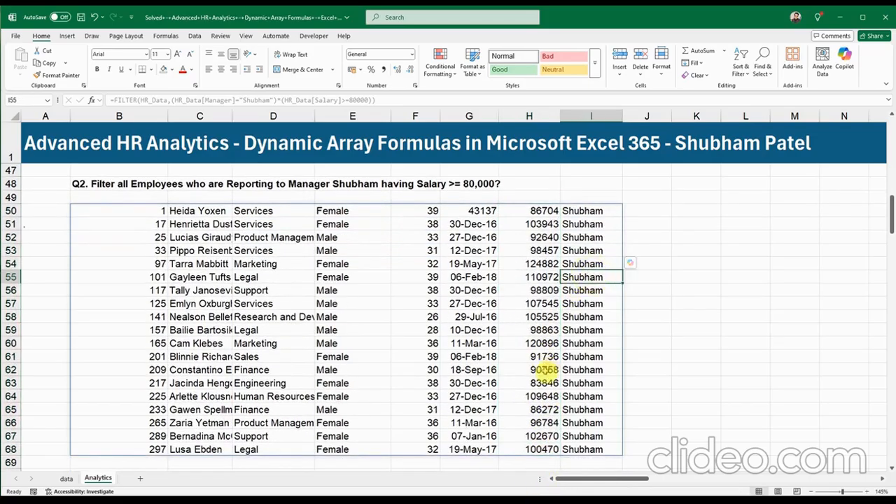
scroll(560, 364, "up", 4)
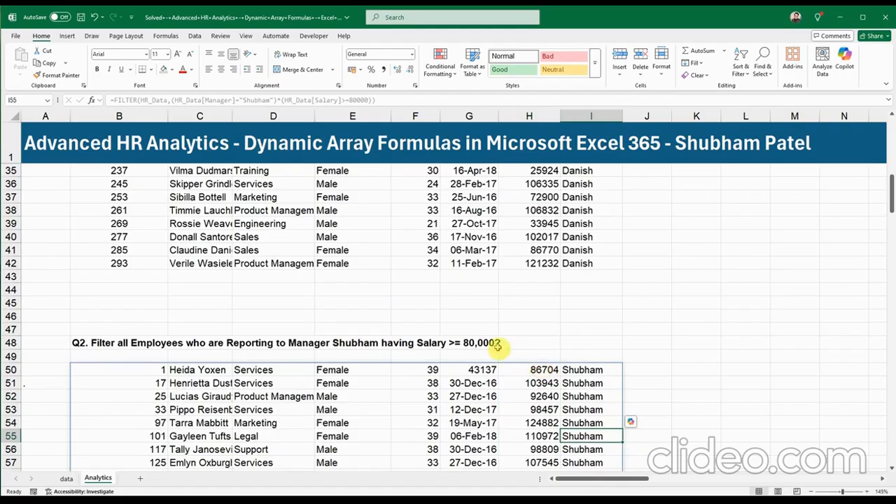
Step: Extend the B50 FILTER formula with a third multiplied condition, (HR_Data[Gender]="Male"), and commit it
left_click(141, 371)
double_click(141, 371)
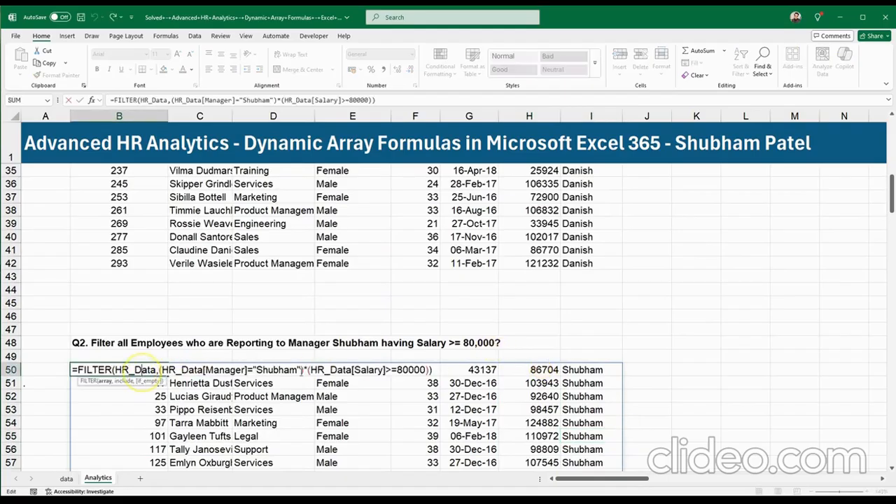
left_click(443, 370)
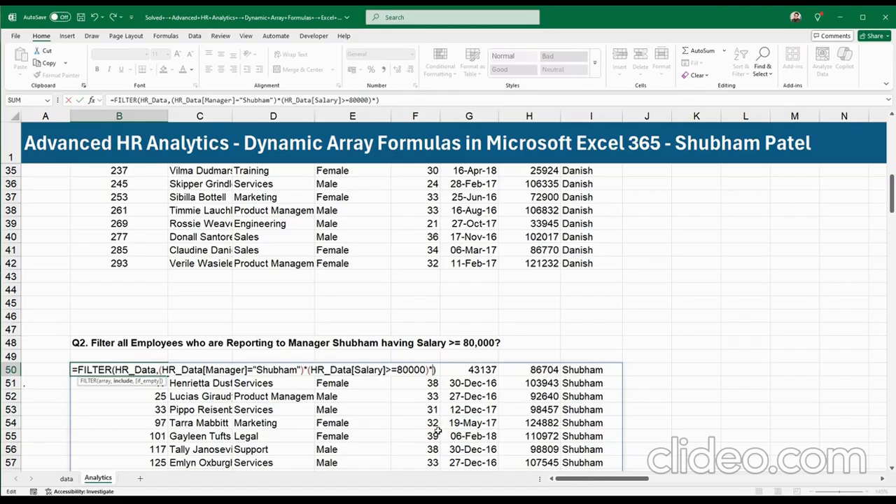
type("(HR_Data")
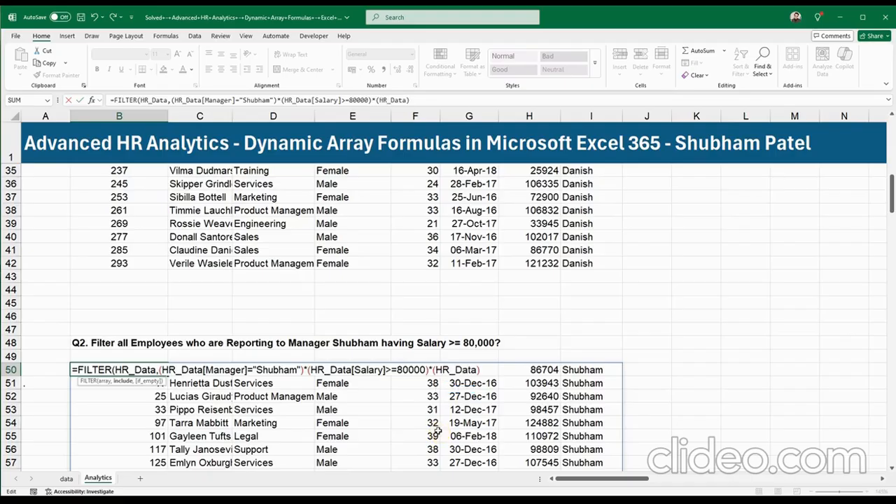
type("[")
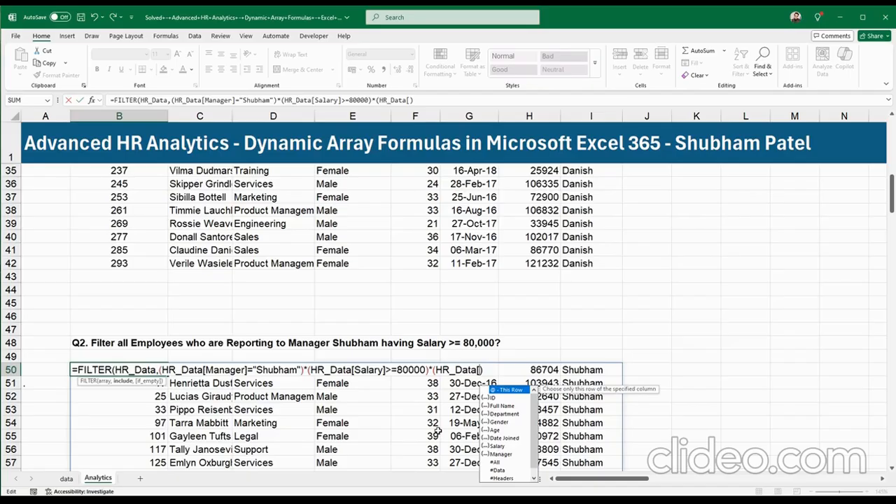
key("Down")
key("Down")
key("Down")
key("Down")
key("Tab")
type("]")
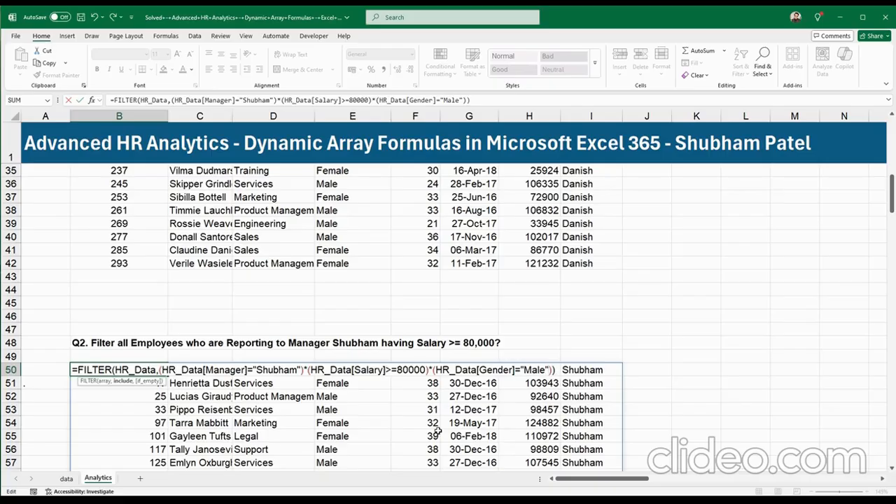
key("Return")
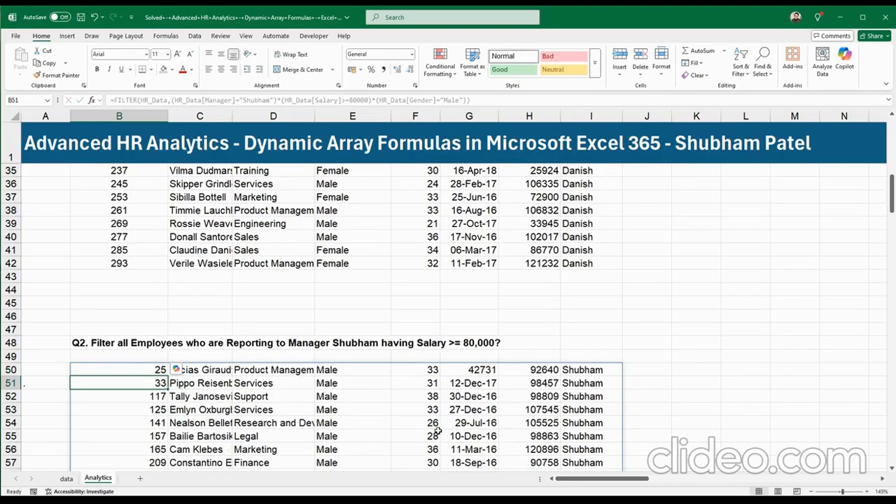
Step: Review the Q2 list filtered by three conditions, checking its salary and gender columns
scroll(438, 430, "down", 3)
scroll(424, 446, "up", 1)
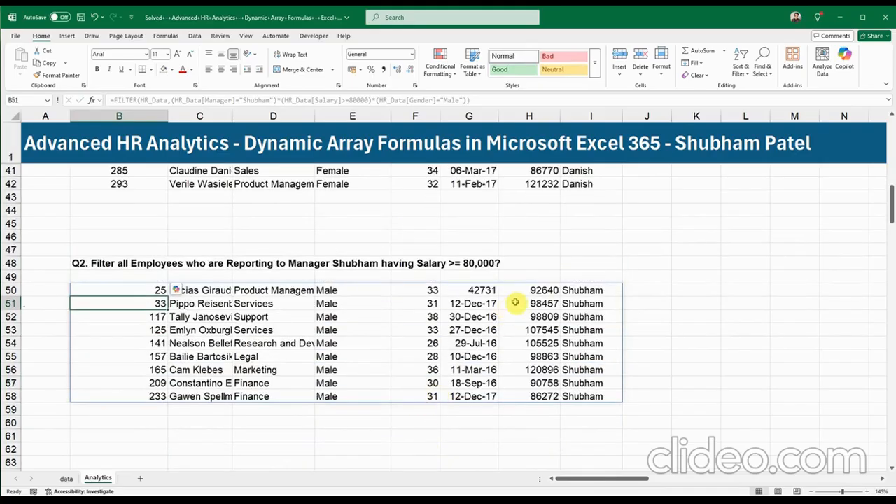
left_click_drag(544, 293, 546, 396)
left_click_drag(327, 290, 350, 394)
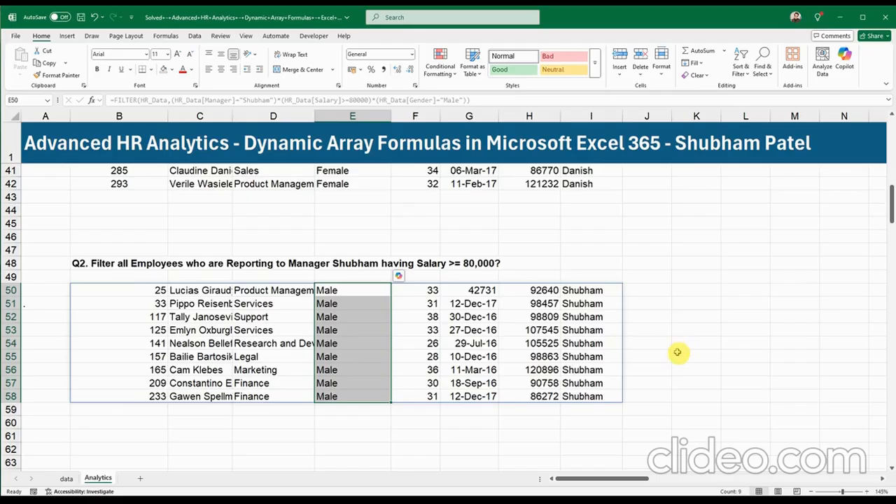
scroll(676, 357, "up", 6)
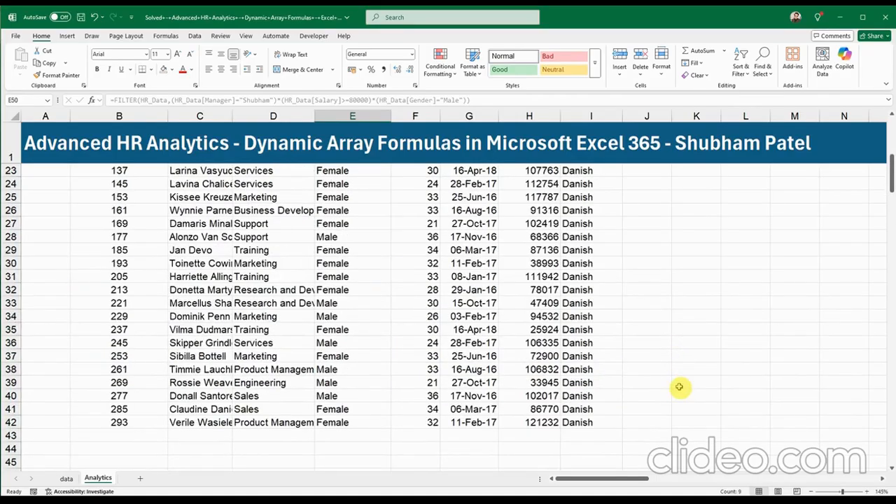
scroll(679, 387, "down", 8)
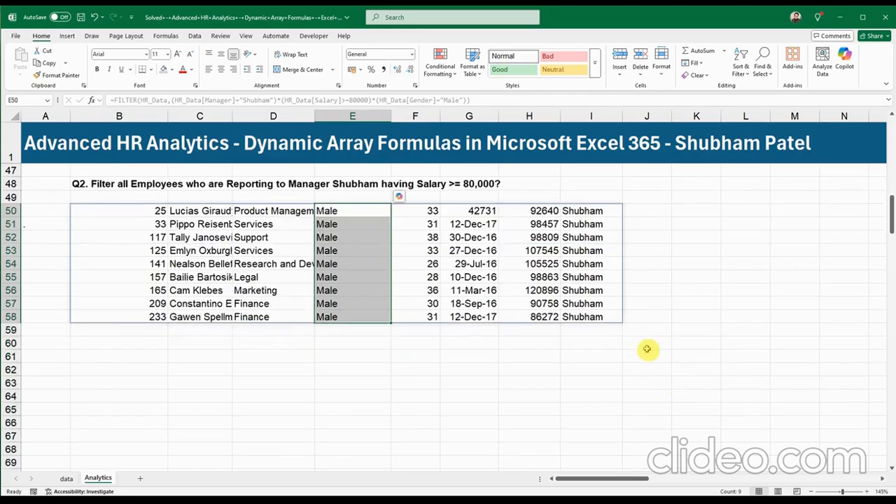
scroll(651, 361, "up", 2)
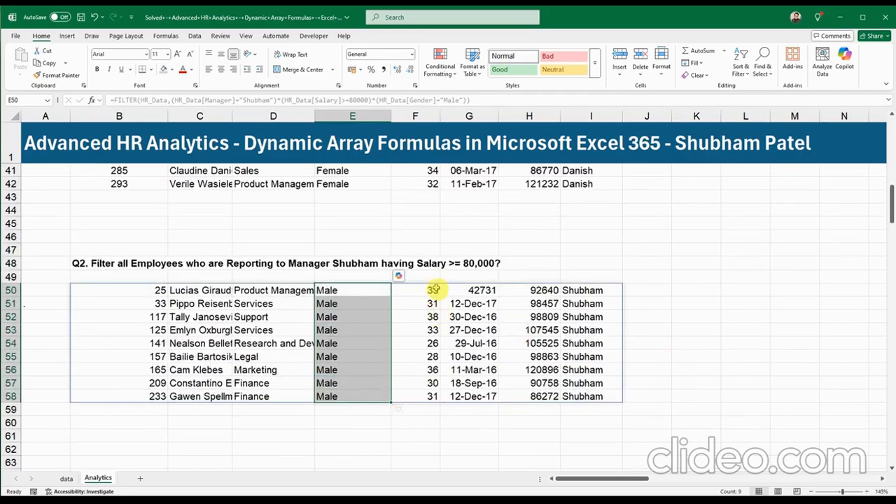
Step: Copy the highlighted manager drop-down cell I3 from Q1 into I48 beside the Q2 question
left_click(469, 276)
left_click(574, 273)
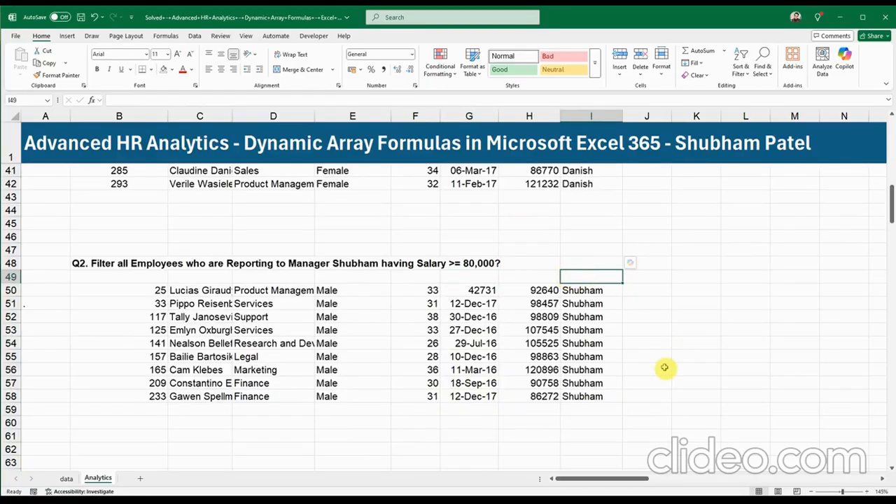
scroll(660, 367, "up", 13)
left_click(592, 184)
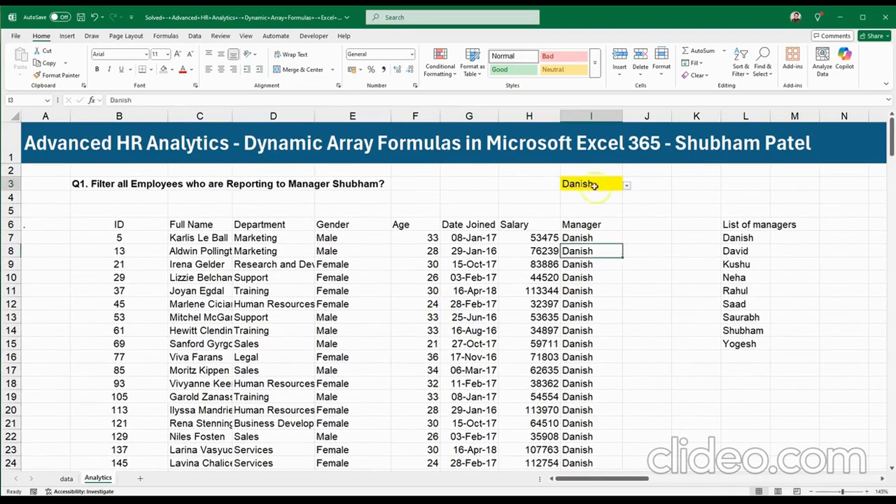
key("ctrl+c")
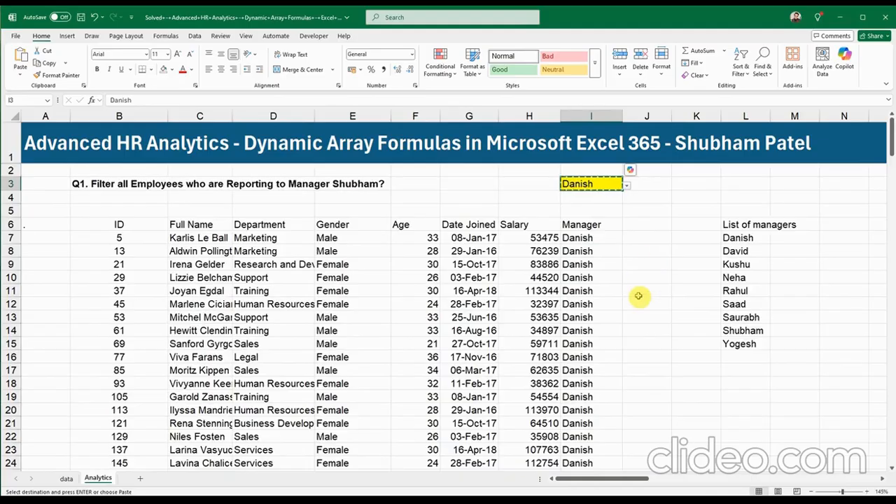
scroll(636, 296, "down", 13)
left_click(594, 266)
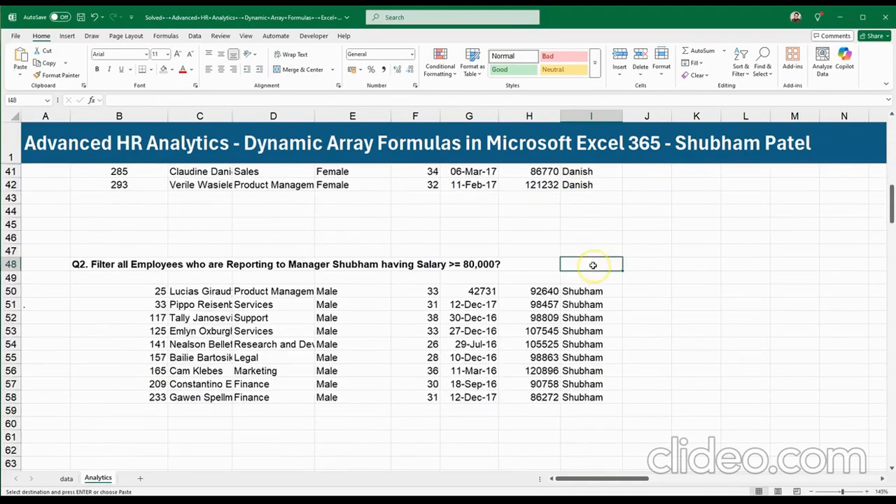
key("ctrl+v")
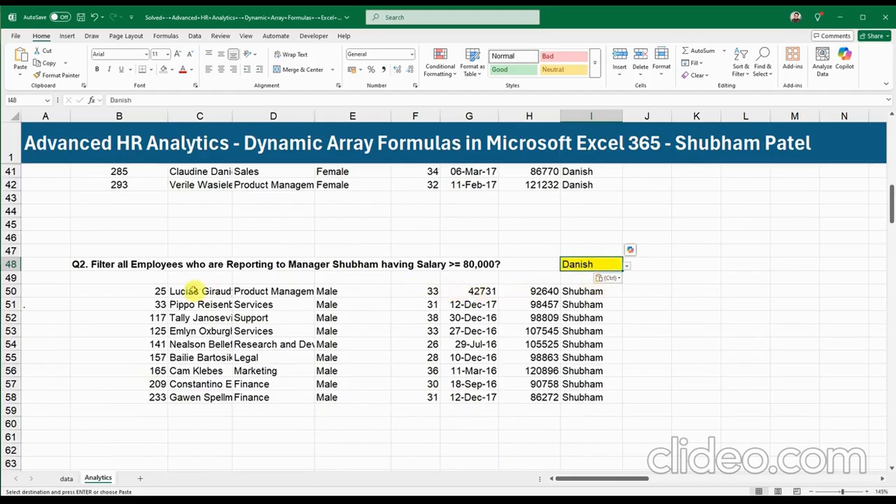
Step: Start wrapping the B50 FILTER formula in VSTACK, with an extra opening parenthesis before FILTER
double_click(148, 291)
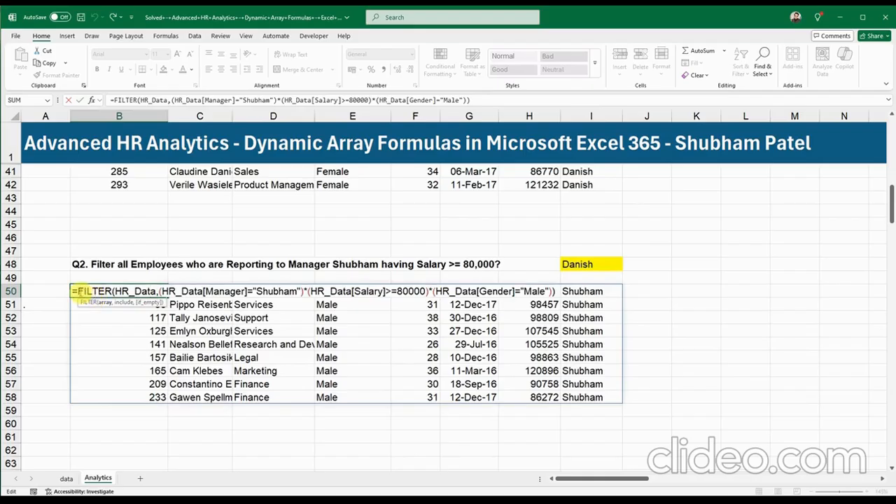
left_click(79, 291)
type("V")
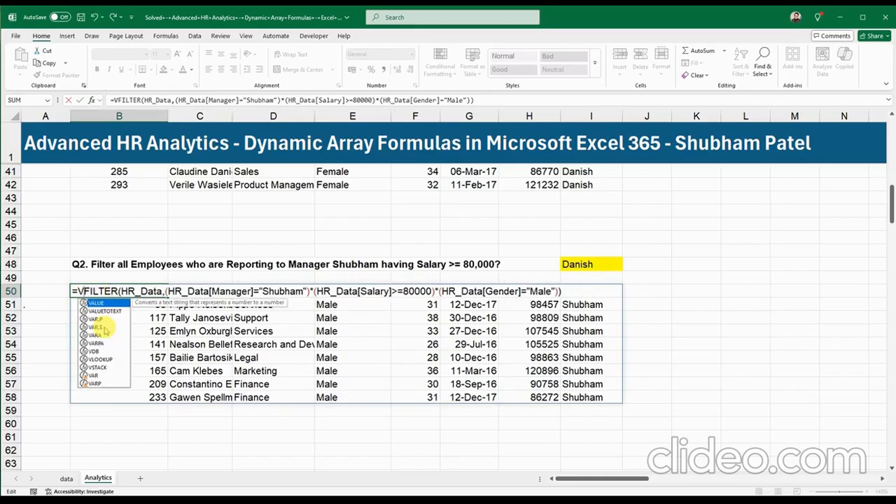
type("sta")
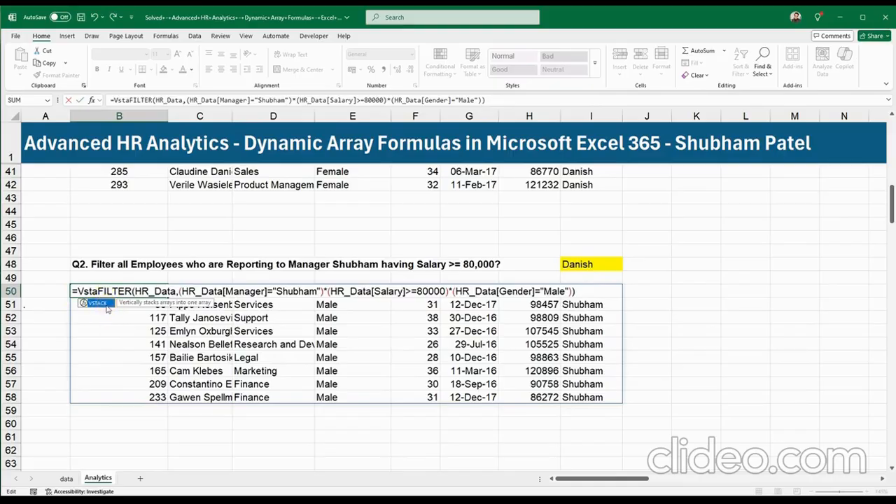
double_click(108, 306)
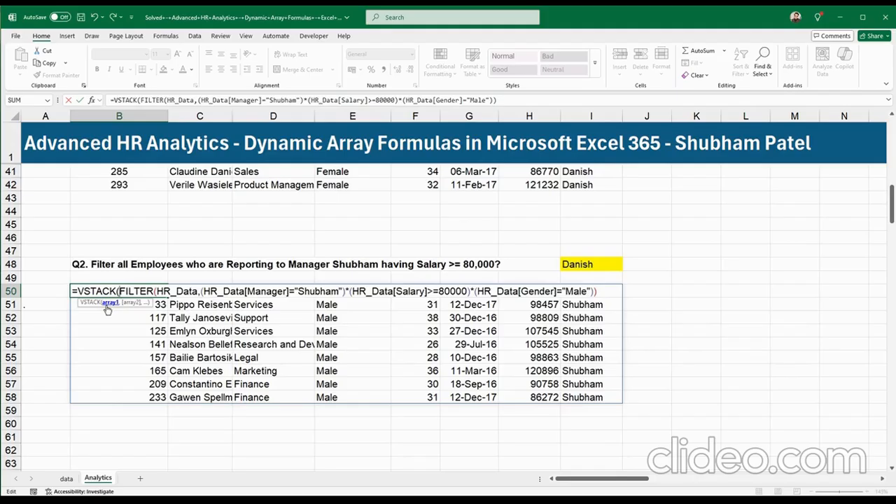
type("(")
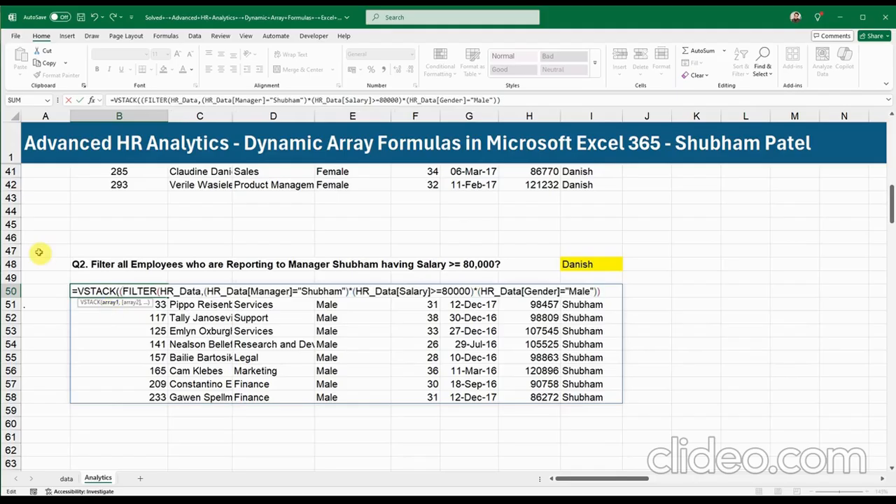
Step: Insert HR_Data[#Headers] as the first VSTACK array before the FILTER, commit the B50 formula and accept the suggested correction
left_click(120, 292)
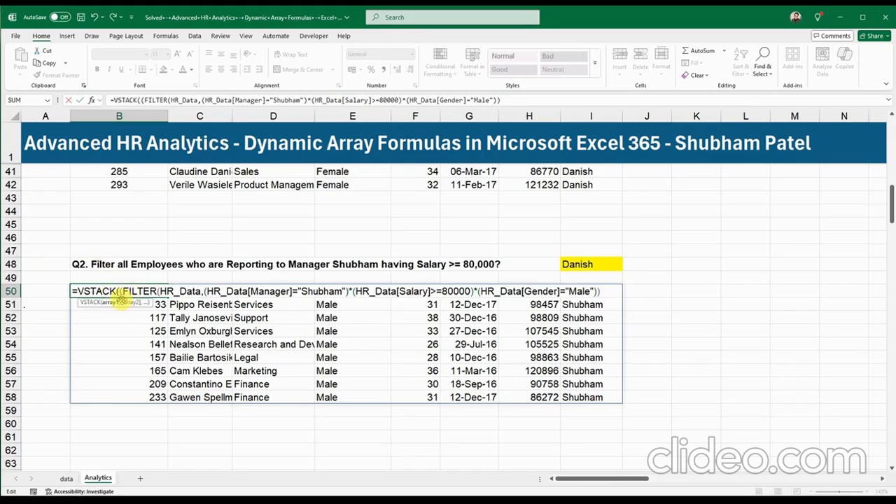
type("hr")
key("Tab")
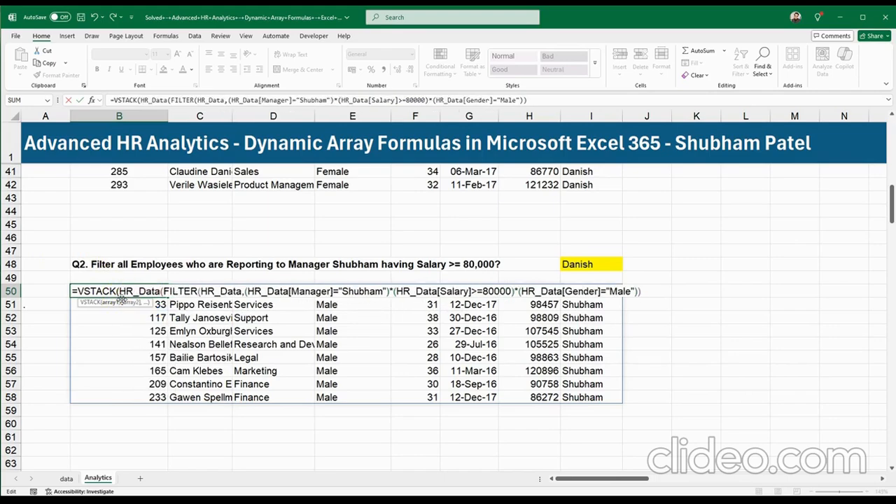
type("[he")
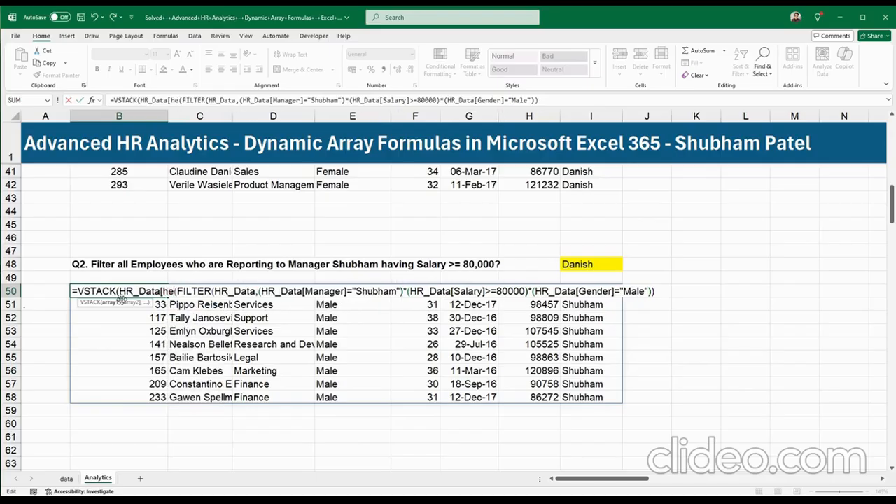
type("a")
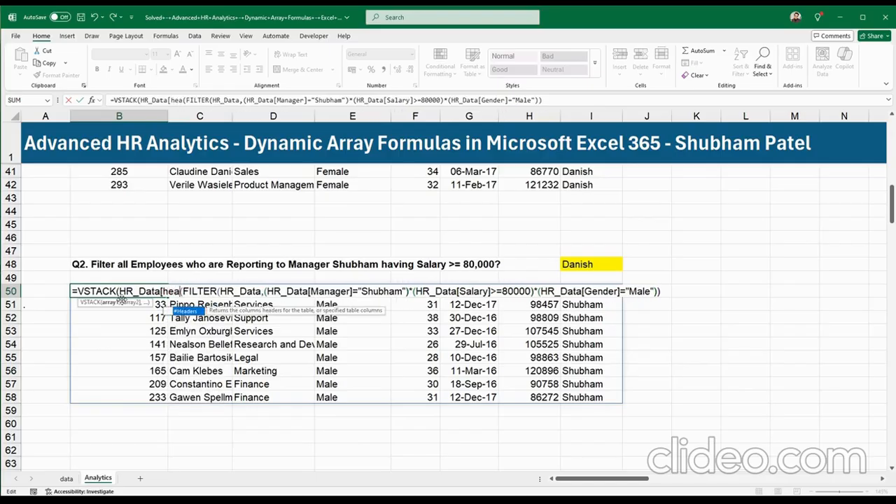
key("Tab")
type("]")
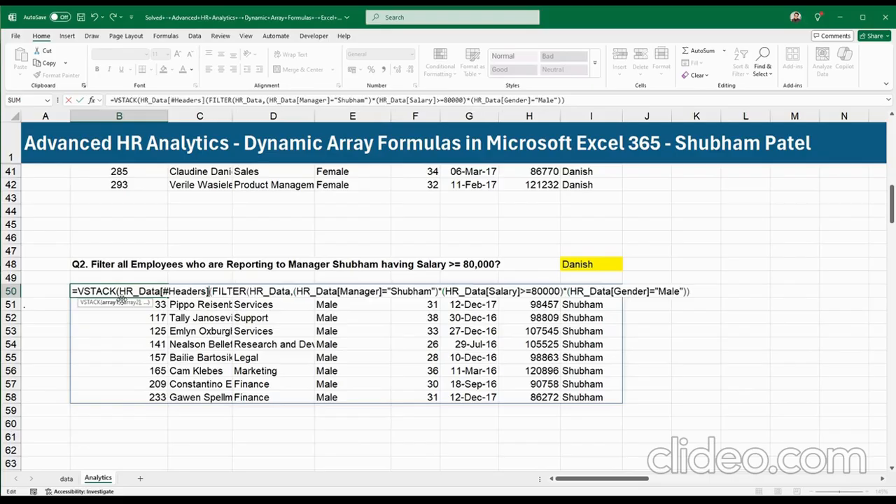
type(",")
key("Return")
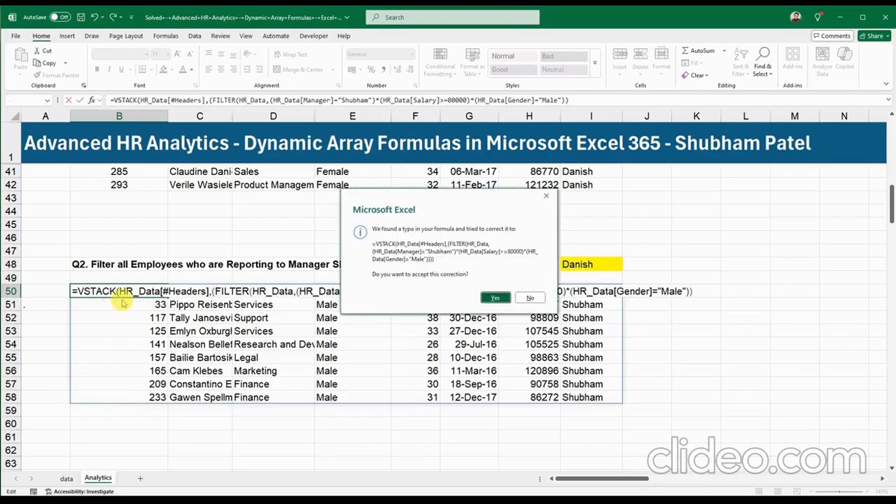
left_click(495, 297)
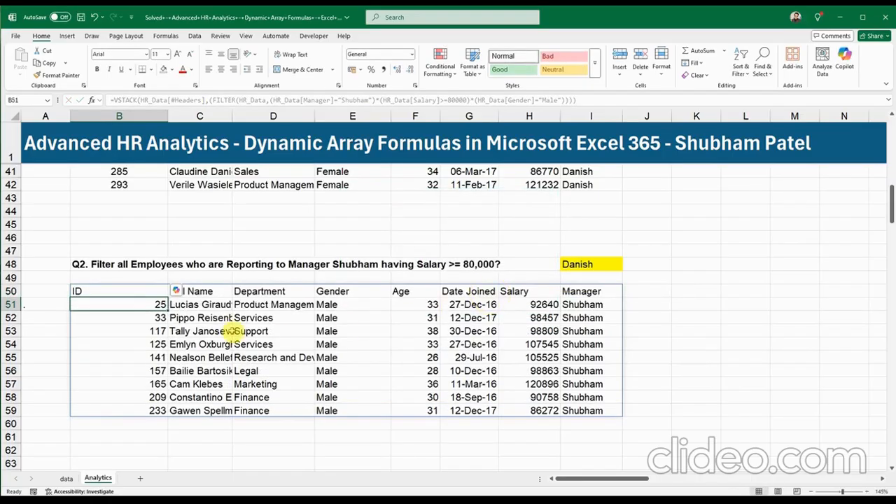
Step: Inspect the Q2 results with their header row and the I48 manager drop-down, and look back over the Q1 section
left_click(223, 334)
left_click(417, 344)
left_click(595, 344)
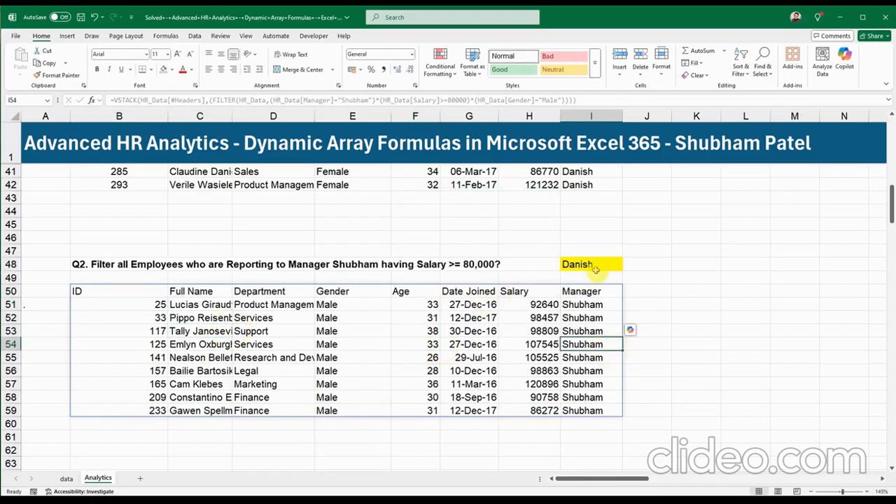
left_click(591, 264)
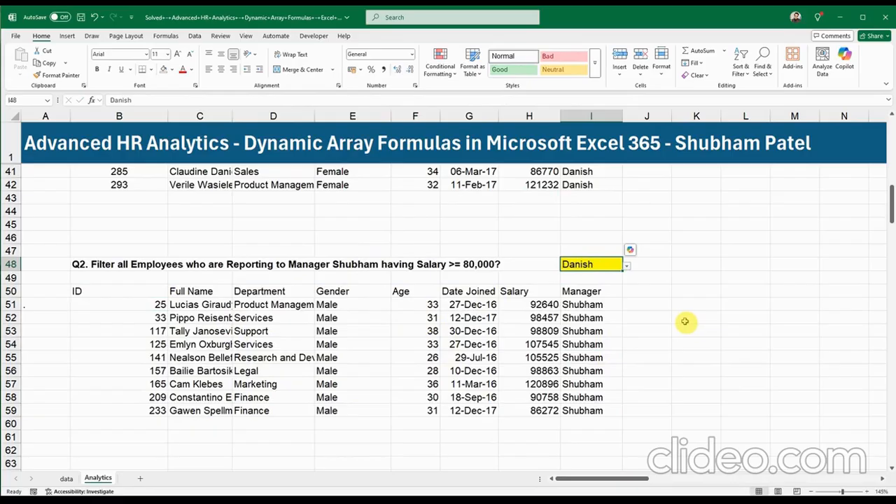
scroll(686, 322, "up", 13)
scroll(684, 321, "down", 5)
scroll(685, 321, "down", 10)
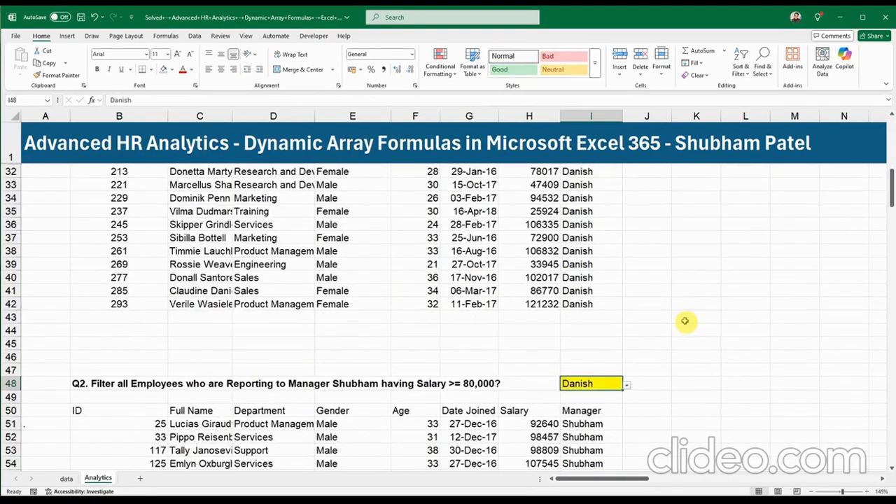
Step: Test the I48 drop-down by picking the second manager in its list, and compare the Q2 results with the Q1 section
scroll(660, 300, "up", 2)
left_click(600, 293)
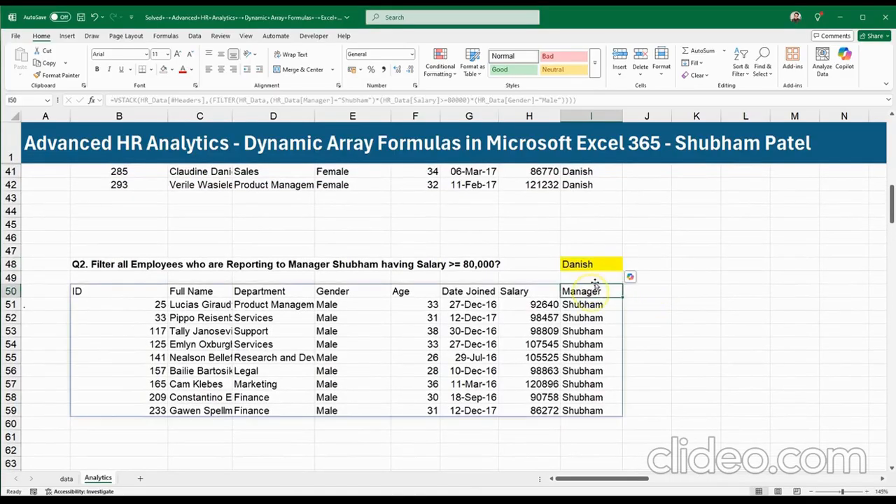
left_click(615, 269)
left_click(627, 269)
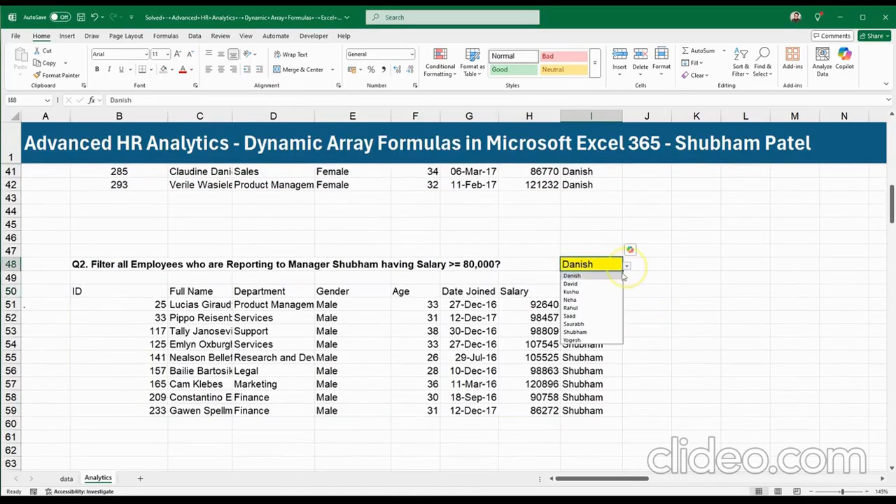
left_click(619, 283)
left_click(591, 305)
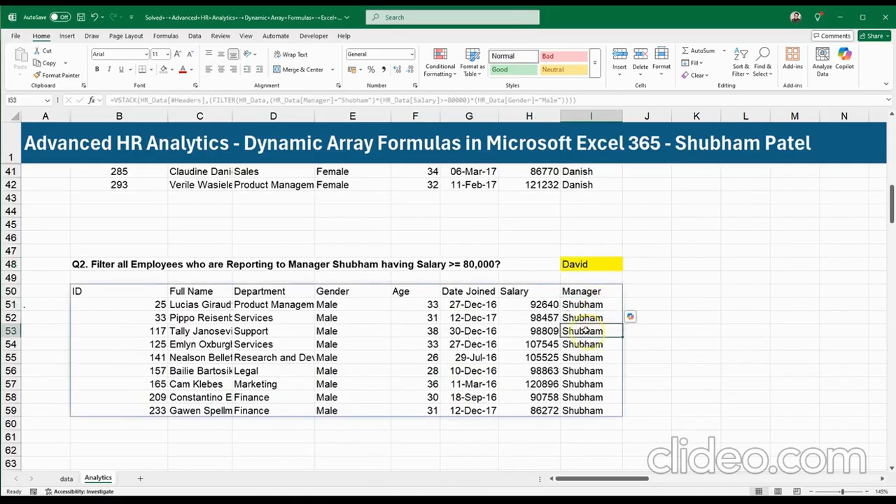
left_click(596, 266)
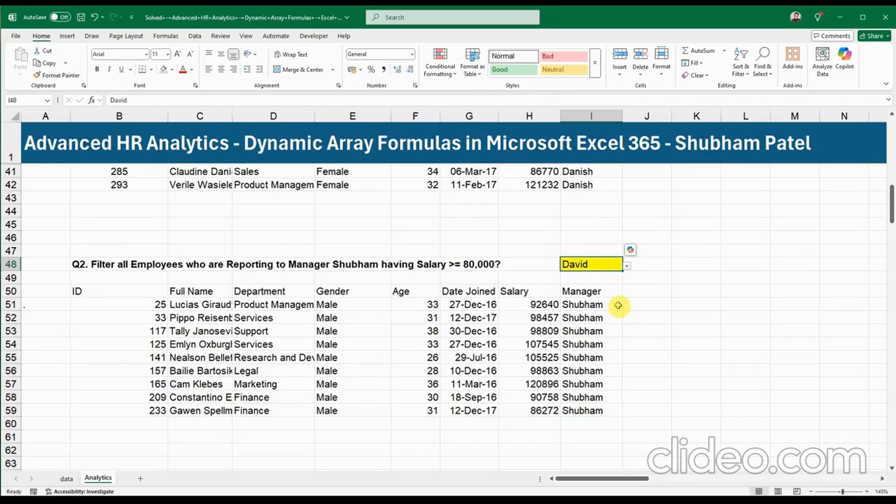
scroll(616, 311, "up", 13)
scroll(615, 310, "down", 9)
scroll(616, 310, "down", 4)
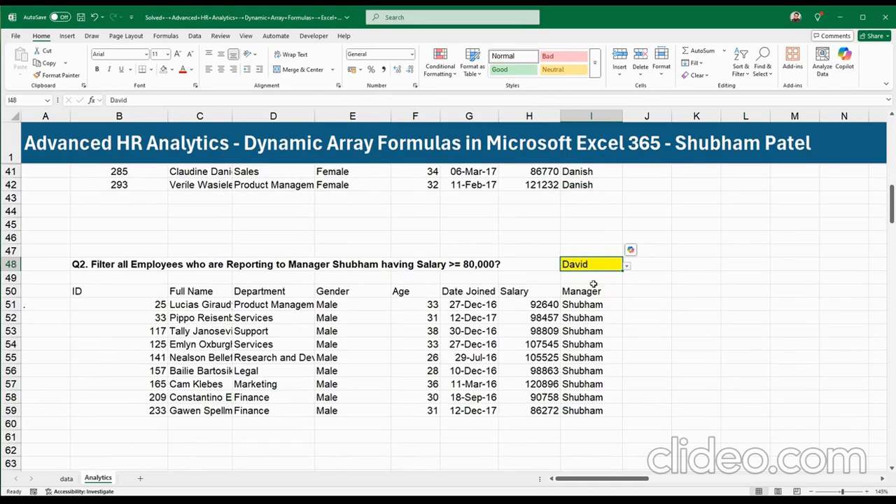
left_click(626, 267)
left_click(626, 268)
Step: Replace the hard-coded manager name in the B50 VSTACK/FILTER formula with a reference to I48 and commit it
double_click(121, 296)
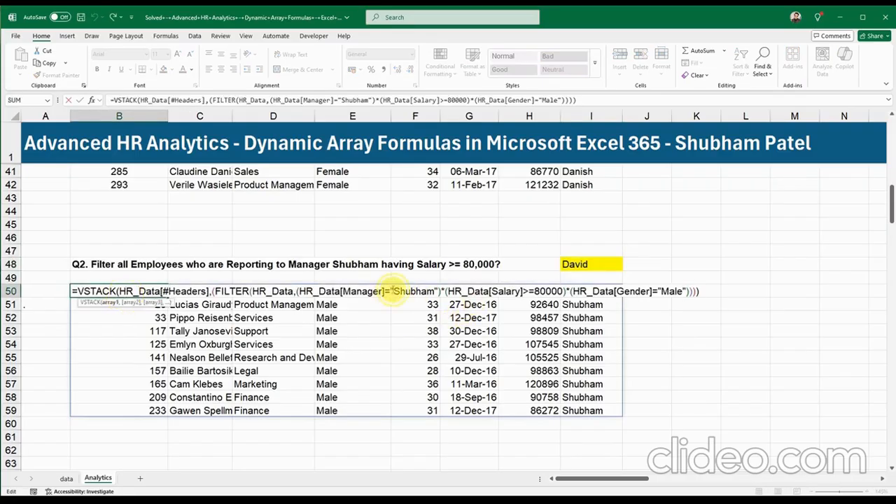
left_click_drag(392, 291, 428, 292)
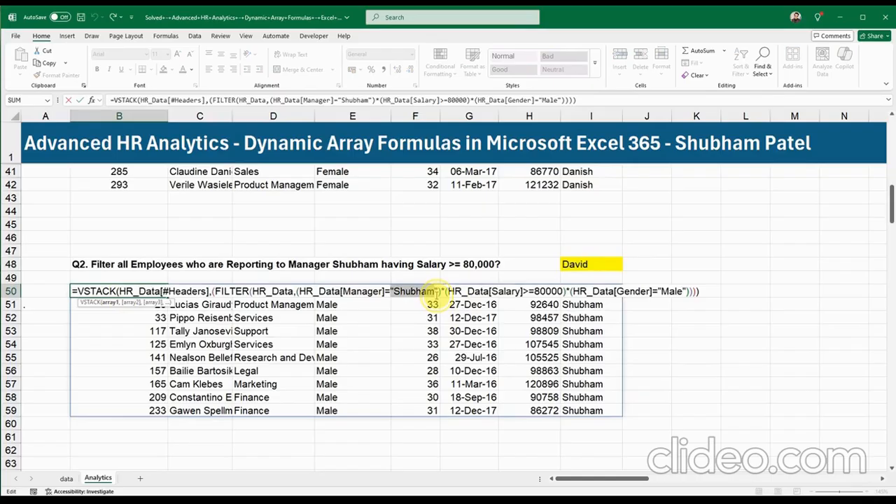
left_click(604, 262)
key("Return")
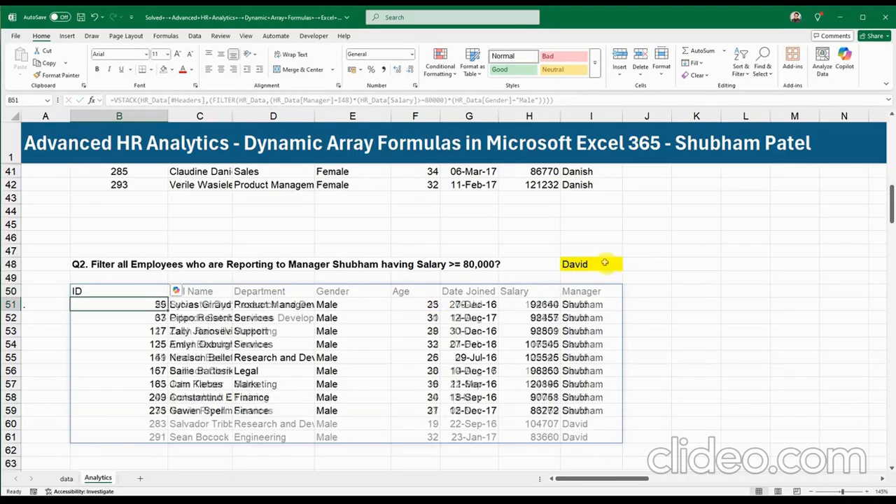
Step: Test the linked Q2 filter by switching I48 to the first manager in the list and to the seventh
left_click(623, 267)
left_click(627, 270)
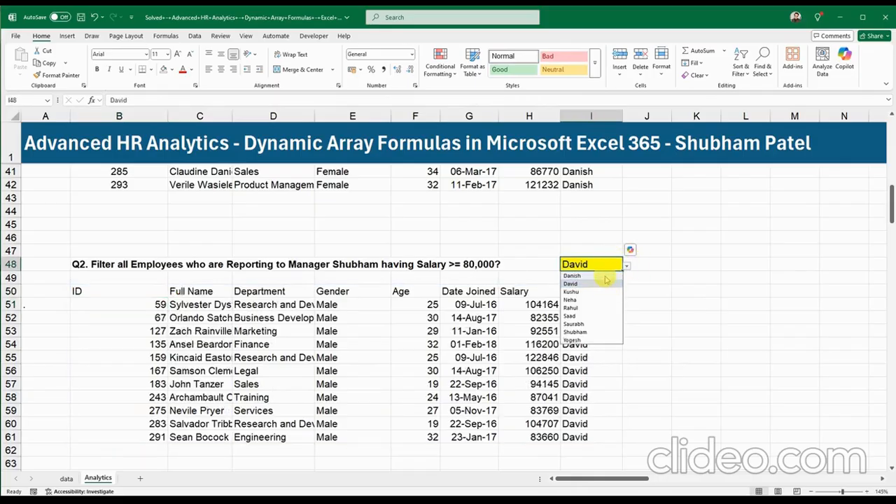
left_click(603, 281)
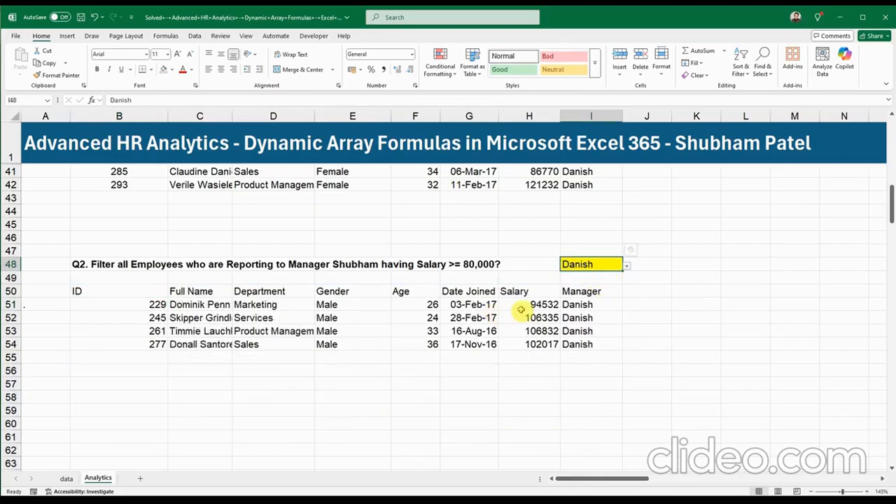
left_click(539, 307)
left_click(619, 264)
left_click(627, 266)
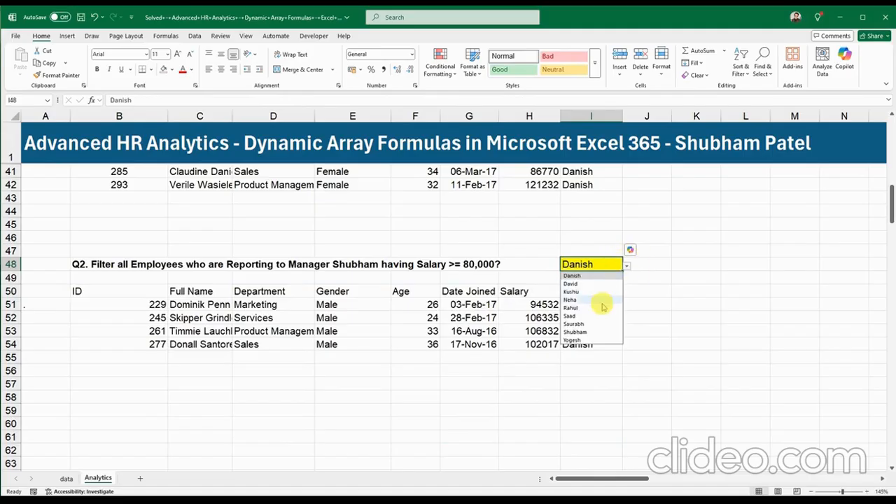
left_click(594, 324)
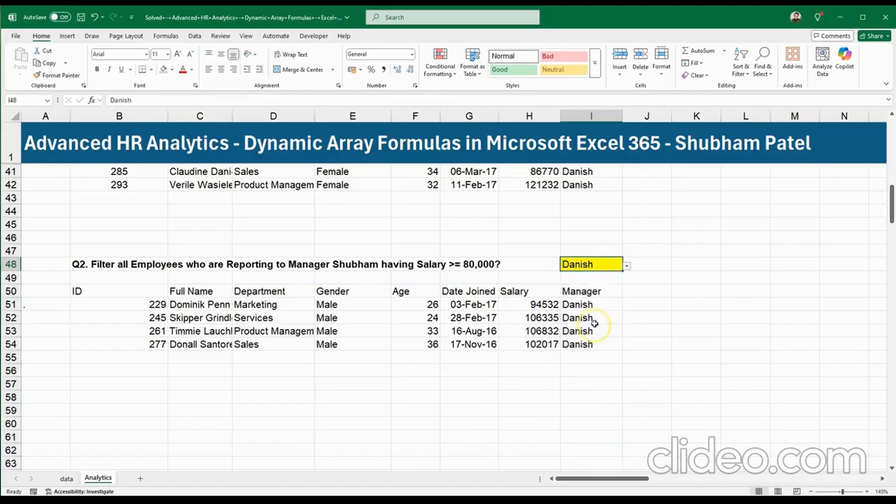
left_click(630, 266)
left_click(611, 270)
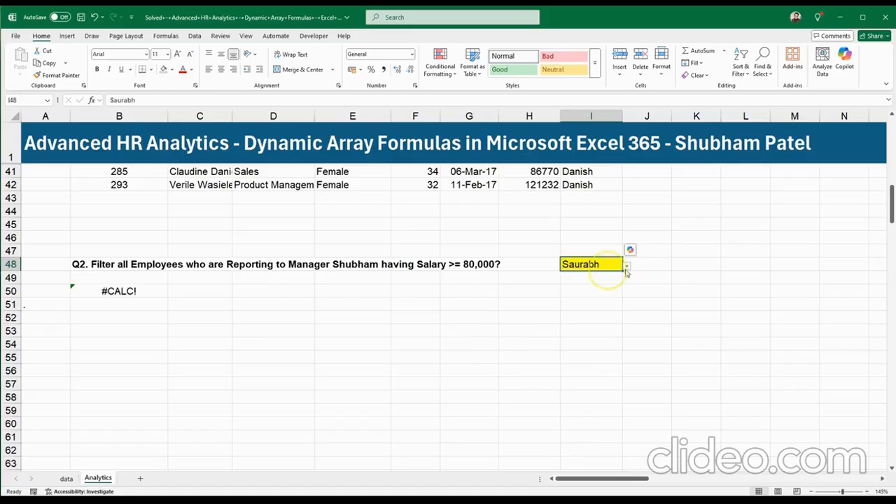
Step: Set I48 to the last manager in the list and check the filtered Q2 rows in the Manager column
left_click(627, 266)
left_click(585, 340)
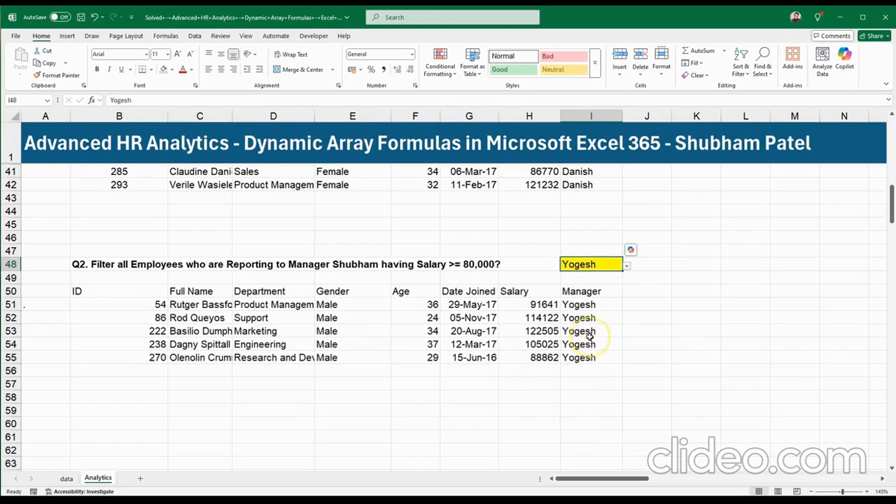
left_click(581, 306)
left_click(585, 359)
left_click(468, 398)
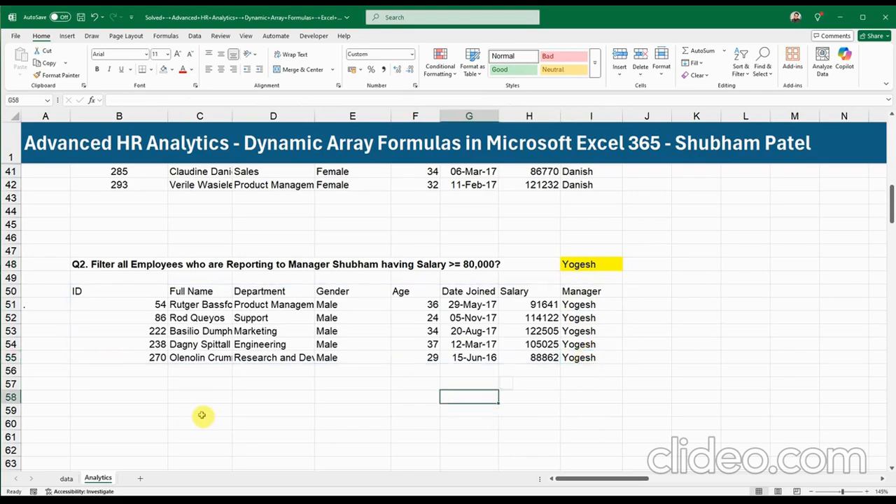
Step: Start a FILTER formula in B75 under the Q.3 salaries question, with HR_Data[Salary] as its array
scroll(202, 415, "down", 8)
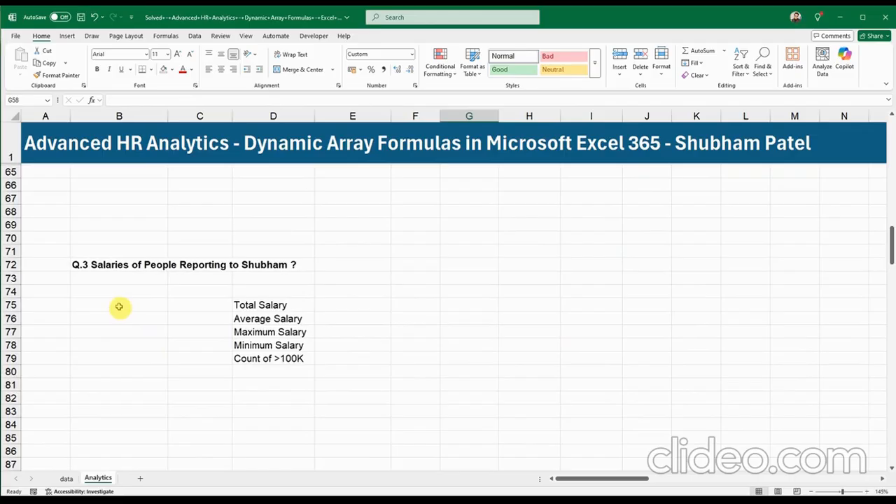
left_click(115, 305)
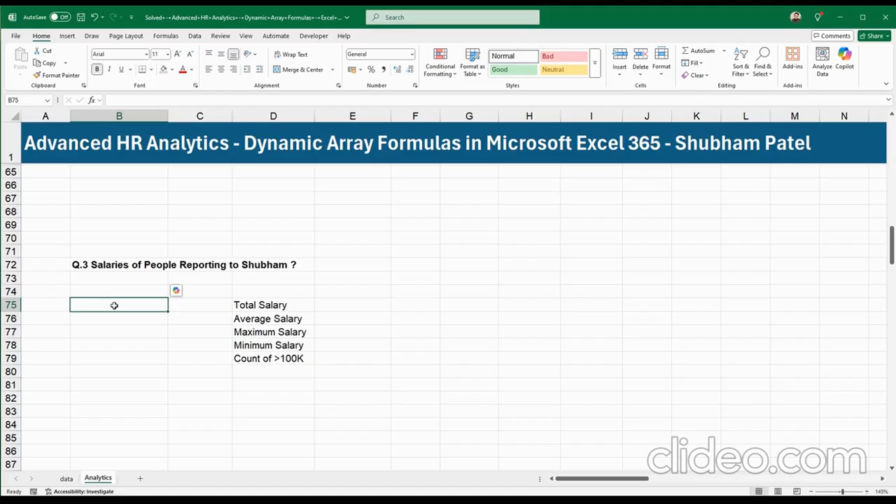
left_click(114, 305)
type("=")
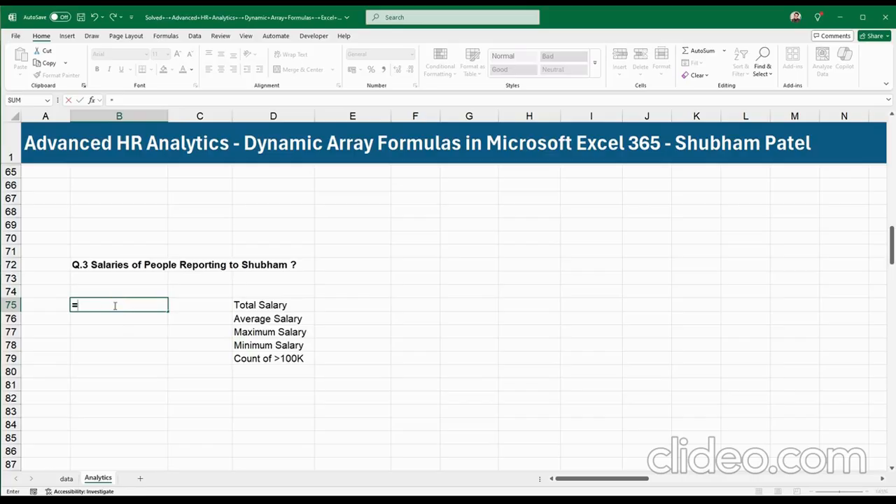
type("filter")
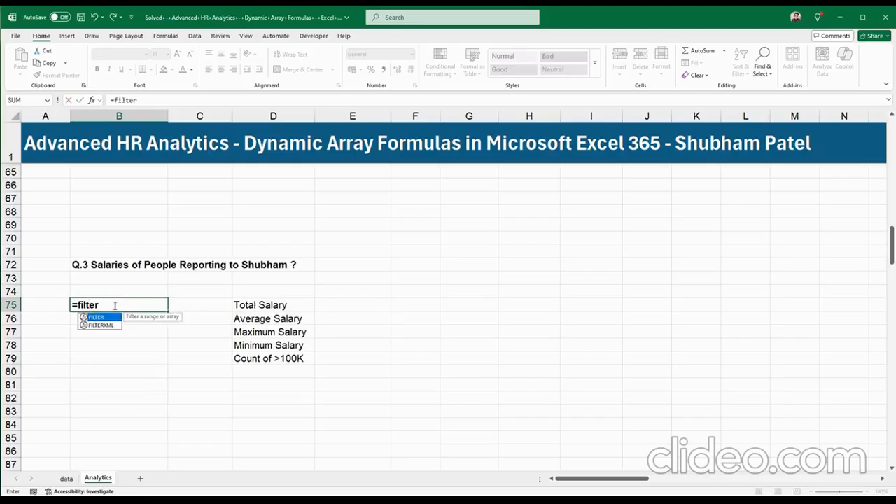
key("Tab")
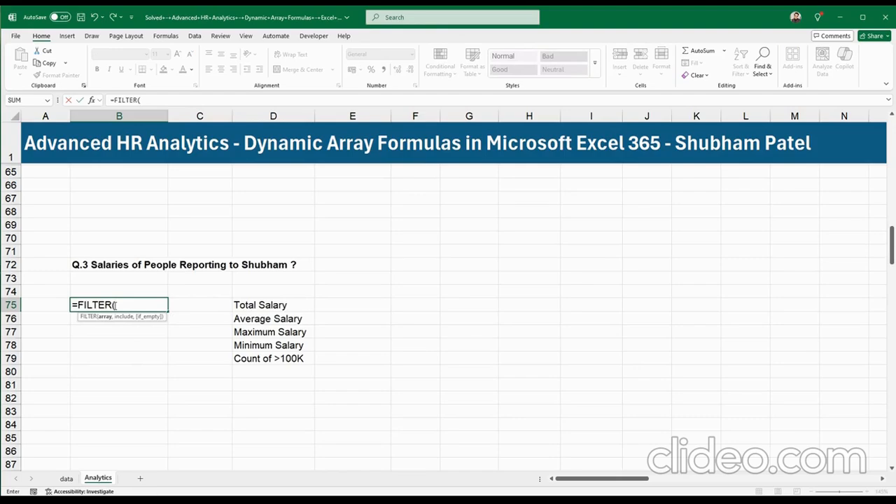
type("hr")
key("Tab")
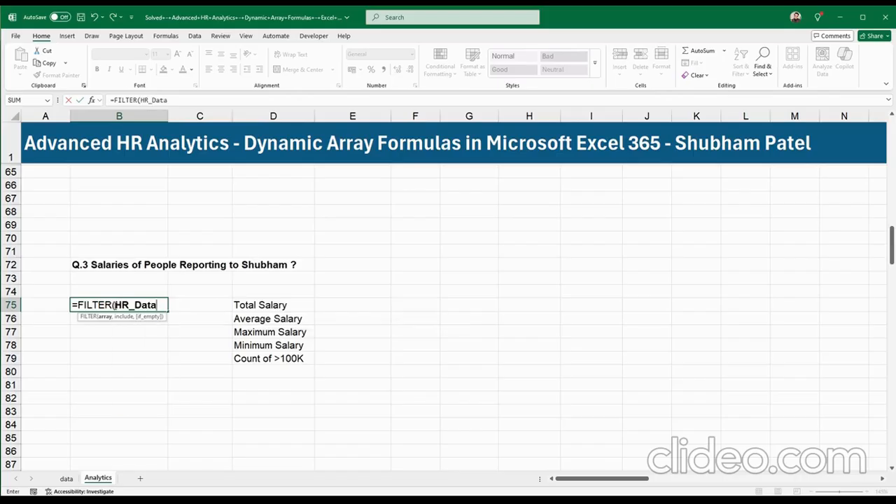
type("[")
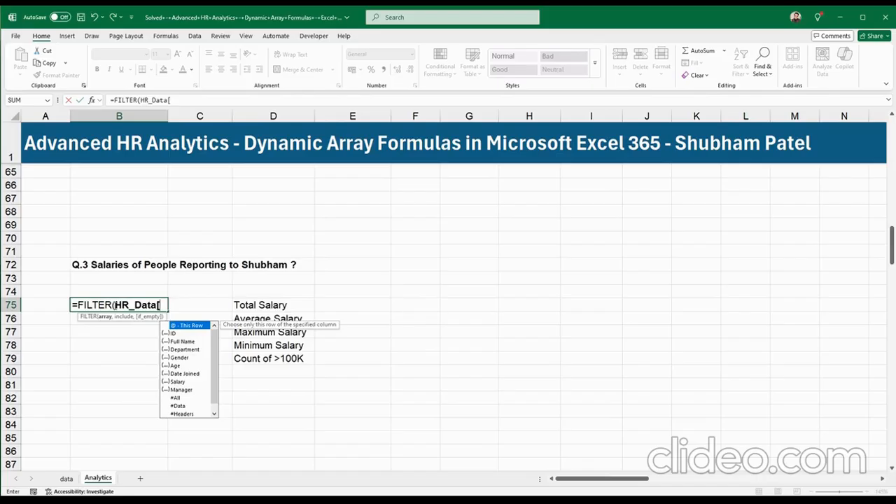
type("sa")
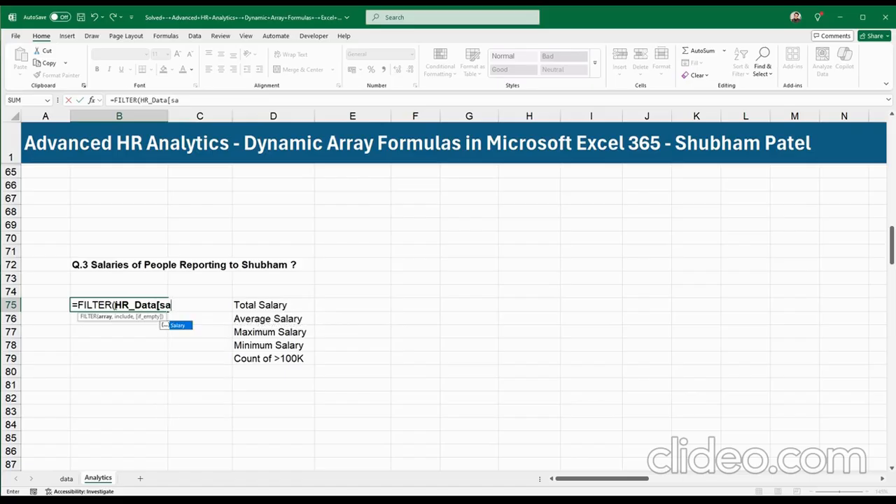
key("Tab")
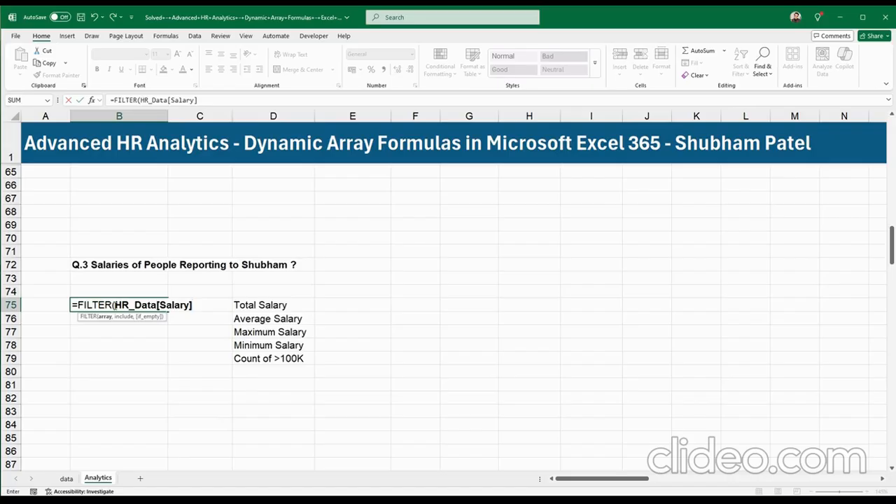
Step: Complete the B75 FILTER with the condition HR_Data[Manager] equal to the manager named in Q.3, and commit the formula
type(",hr")
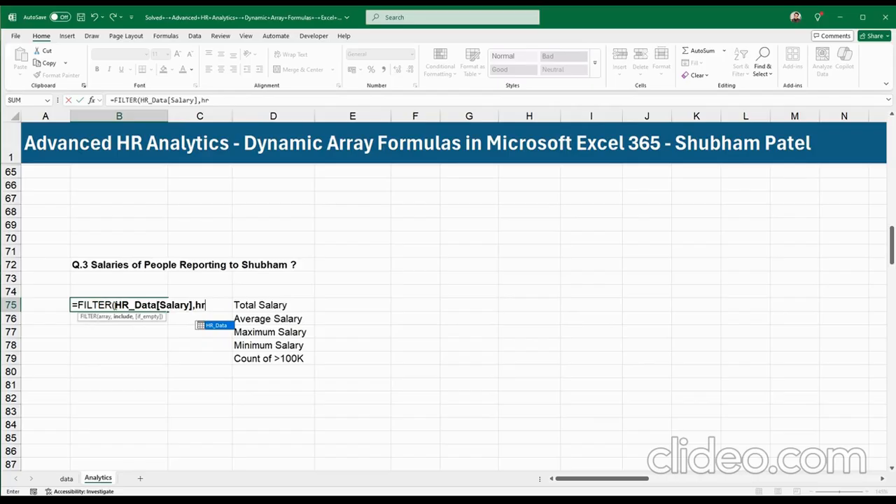
key("Tab")
type("[")
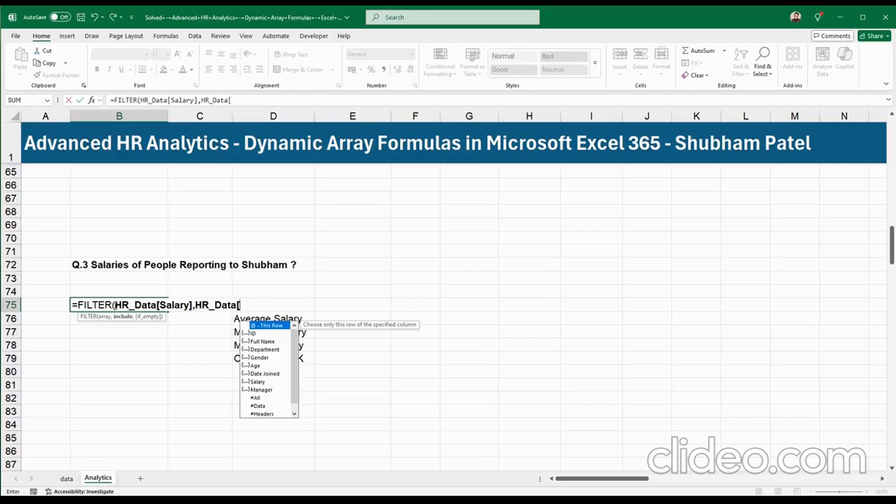
type("ma")
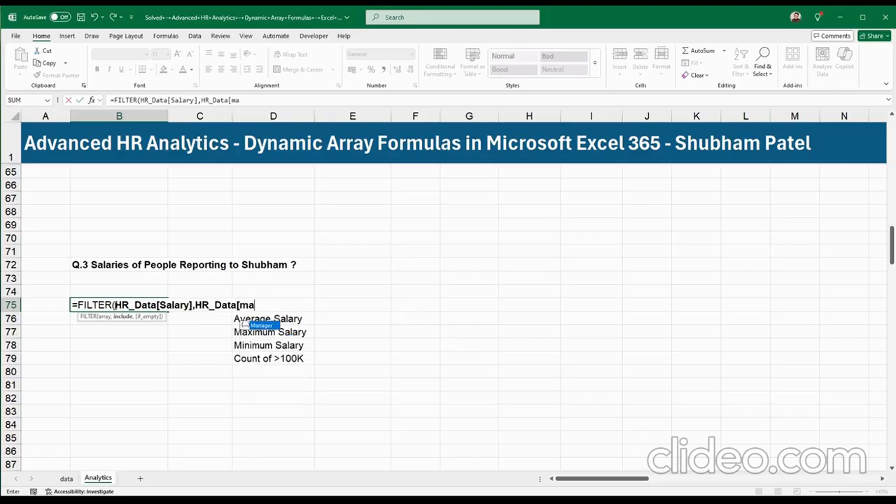
key("Tab")
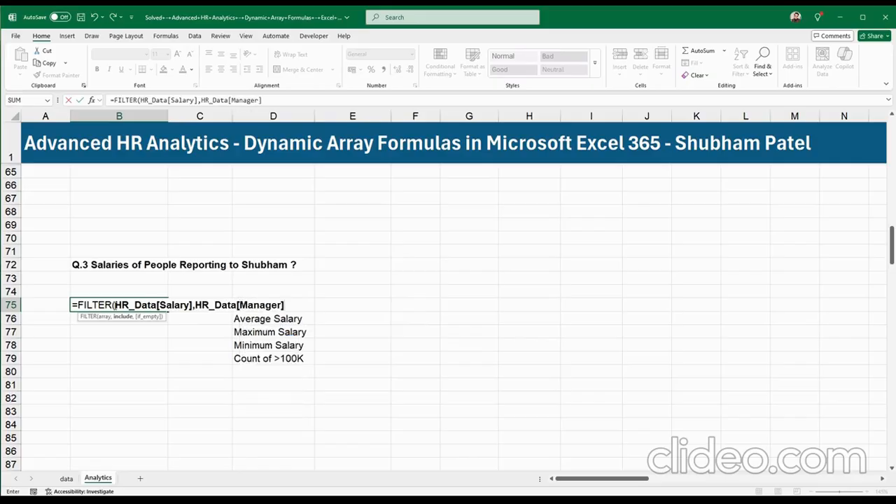
type("=\"Shubham")
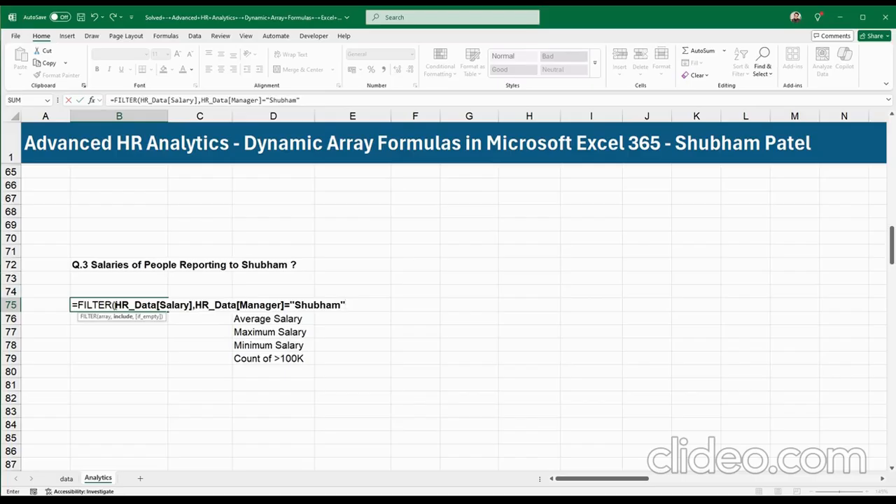
type("\")")
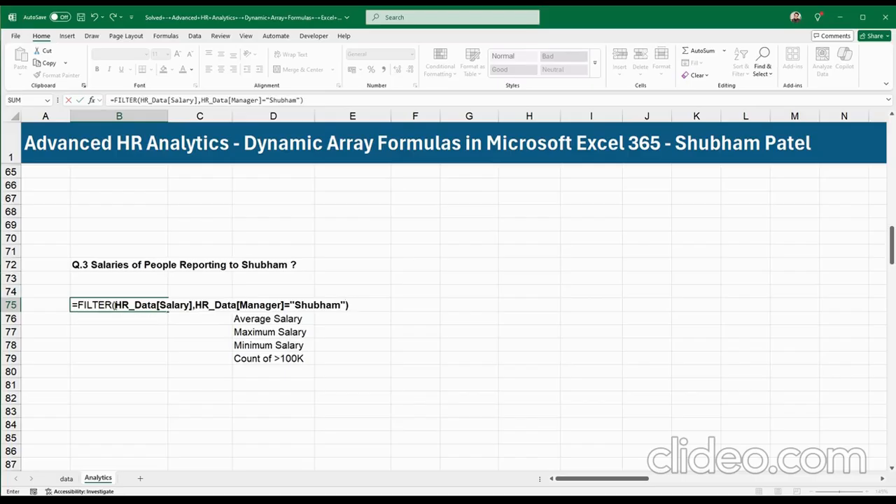
key("Return")
Step: Inspect the B75 formula result and trace its spill range down column B to the Q4 section
scroll(113, 315, "down", 7)
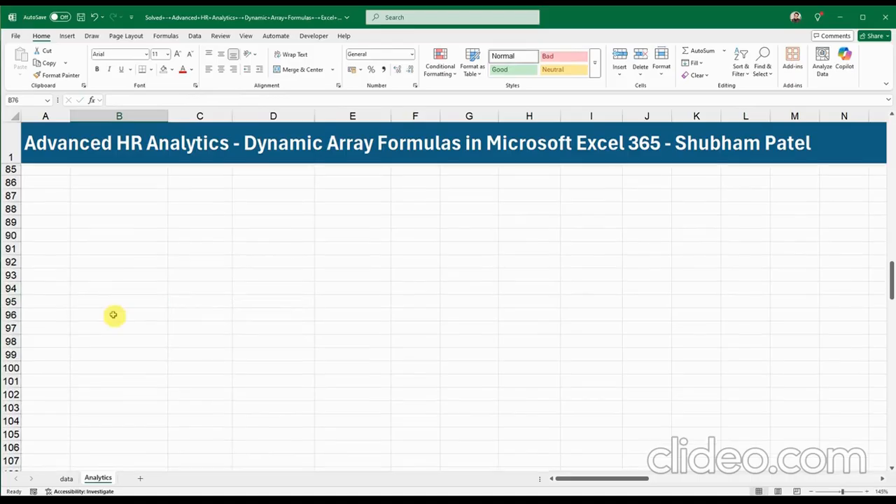
scroll(112, 315, "up", 3)
scroll(126, 198, "up", 1)
left_click(122, 186)
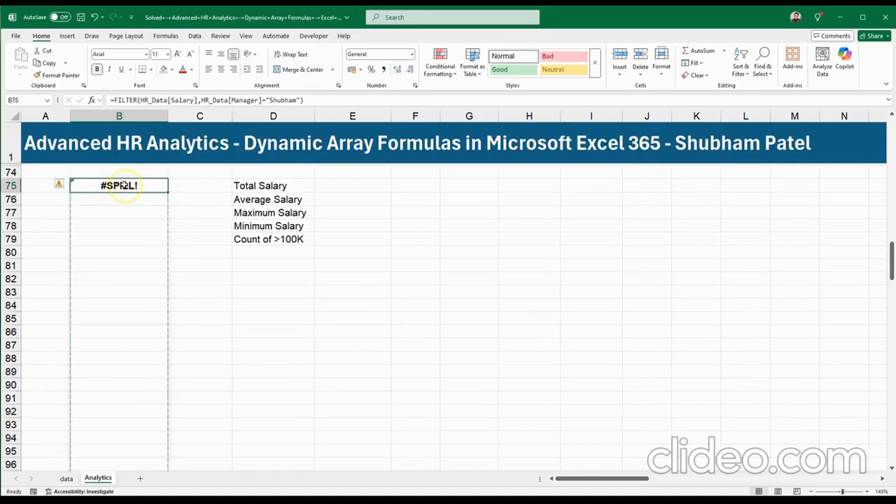
scroll(110, 340, "down", 9)
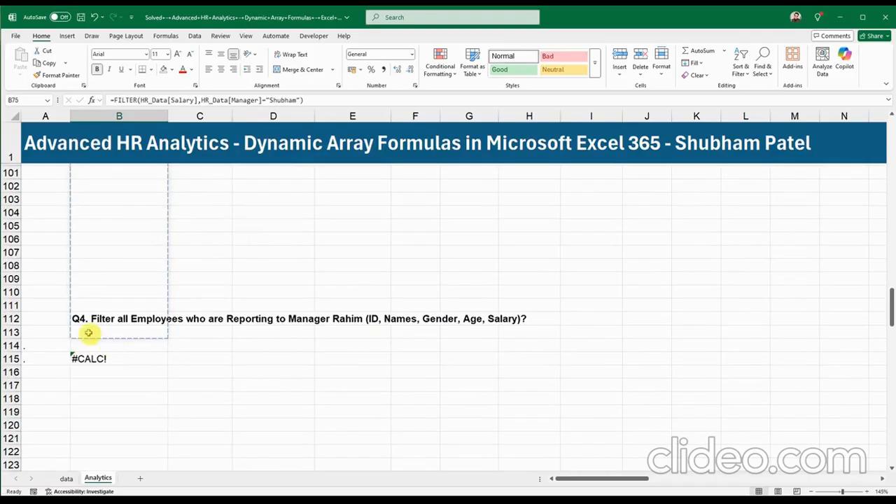
scroll(103, 320, "up", 11)
Step: Insert two blank rows above the Q4 heading to make room for the salary list spilling from B75
left_click(118, 280)
scroll(105, 342, "down", 9)
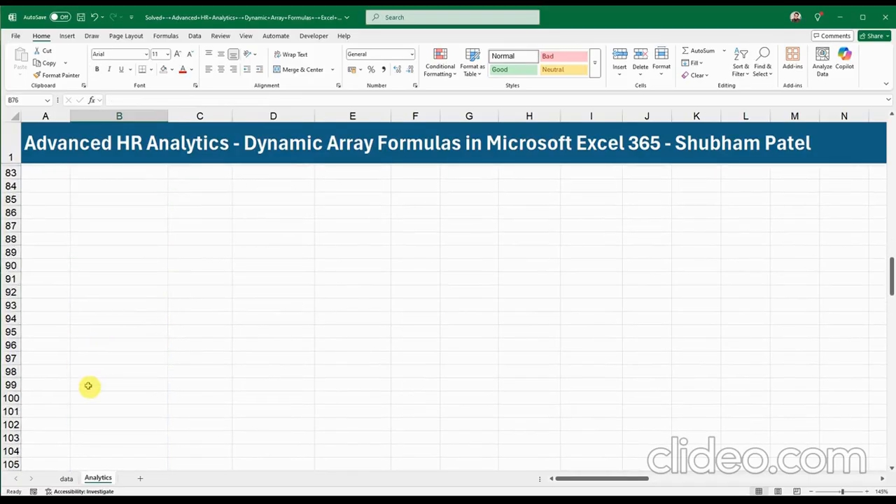
left_click(9, 384)
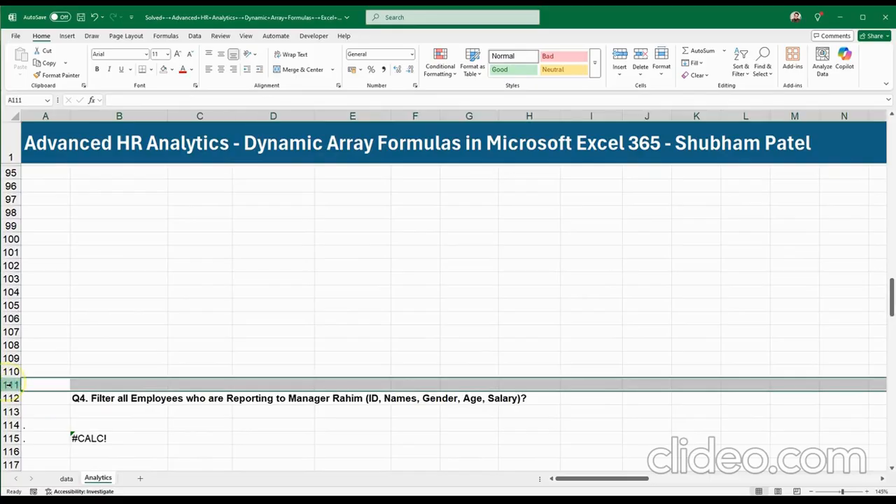
right_click(11, 385)
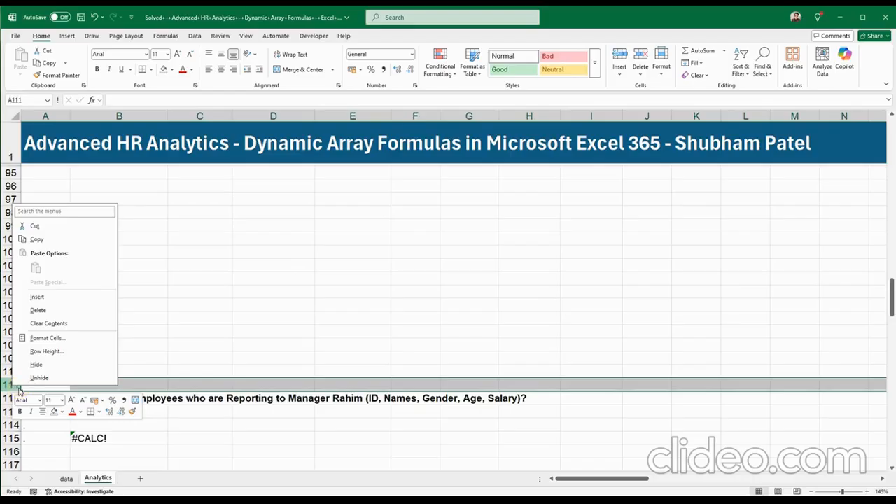
left_click(52, 300)
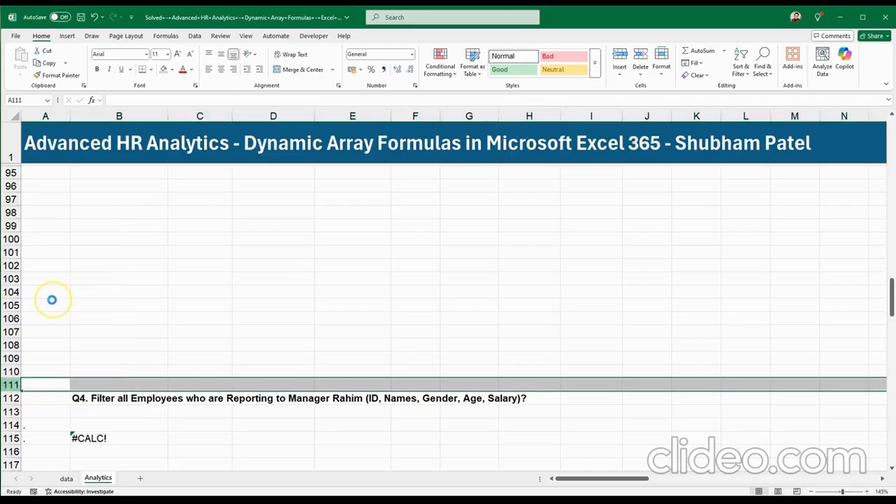
left_click(12, 398)
right_click(11, 398)
left_click(42, 311)
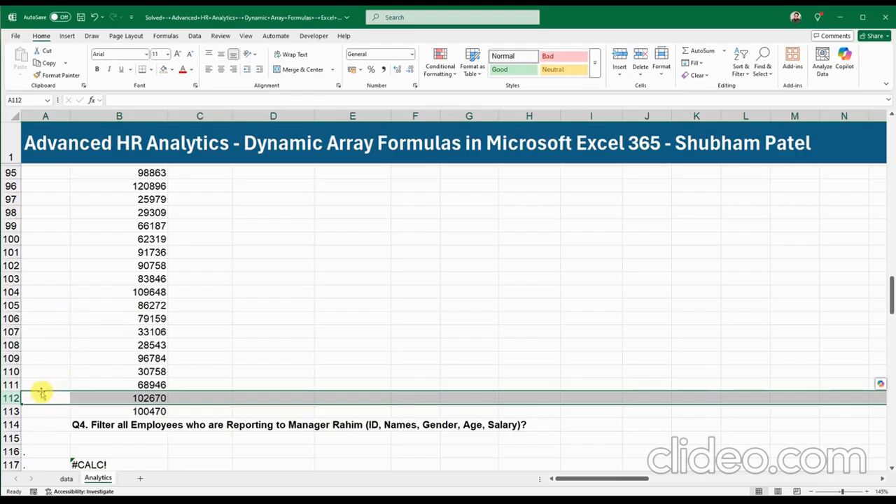
Step: Check the full B75 salary spill, and insert one blank row between the list's last value and the Q4 heading
scroll(10, 452, "down", 3)
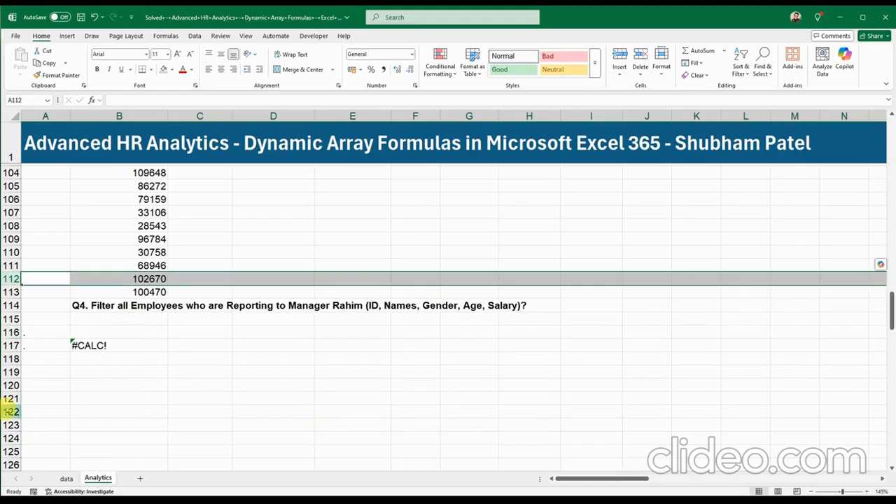
scroll(137, 348, "up", 2)
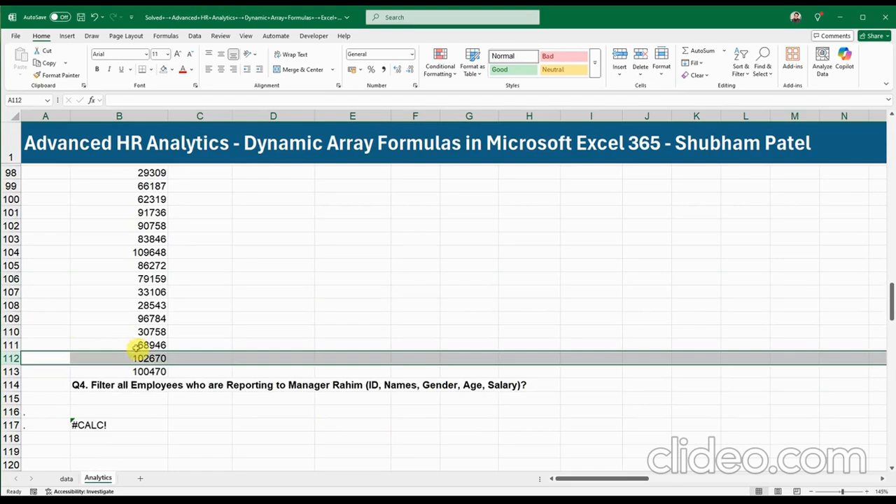
scroll(149, 357, "up", 11)
left_click(153, 300)
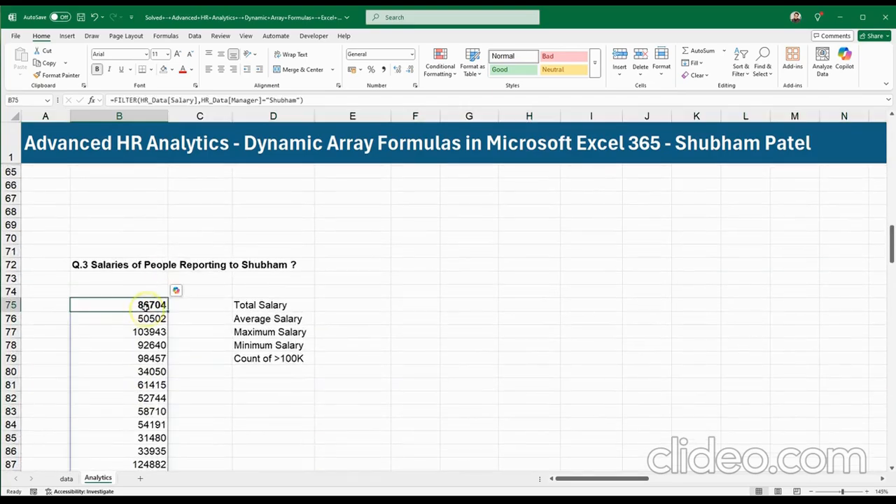
scroll(154, 301, "down", 5)
scroll(151, 358, "down", 7)
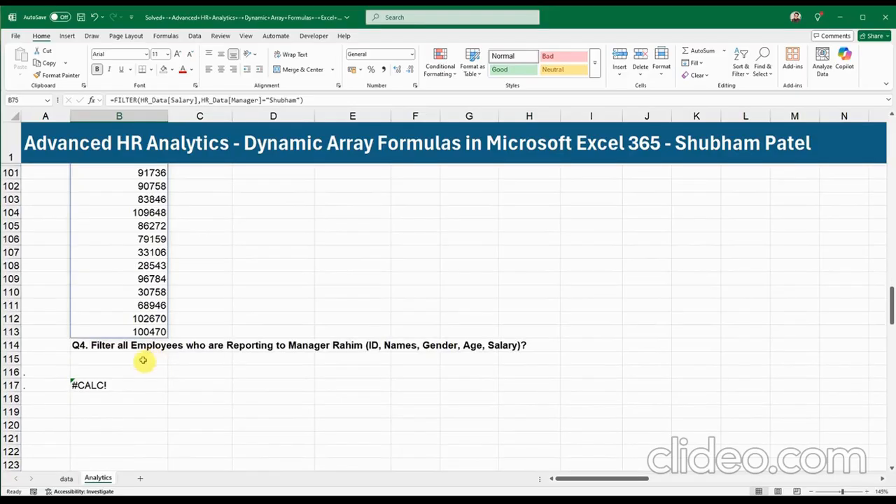
left_click(144, 359)
left_click(11, 344)
right_click(11, 344)
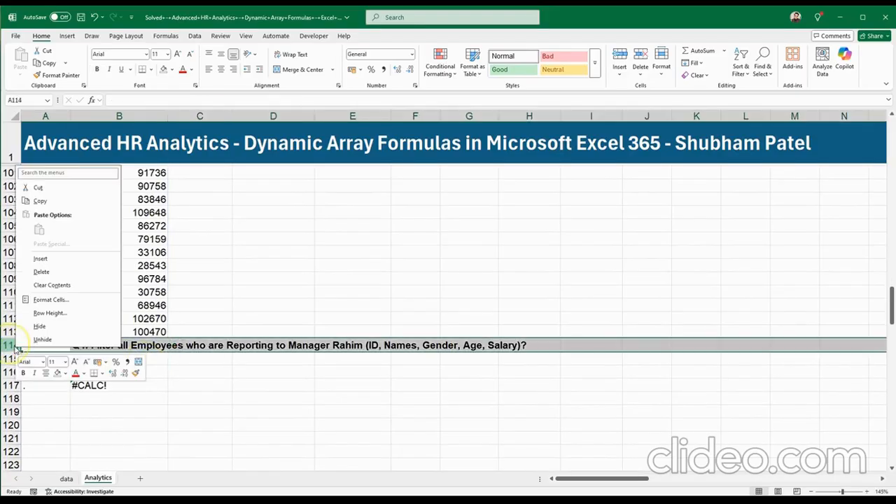
left_click(40, 260)
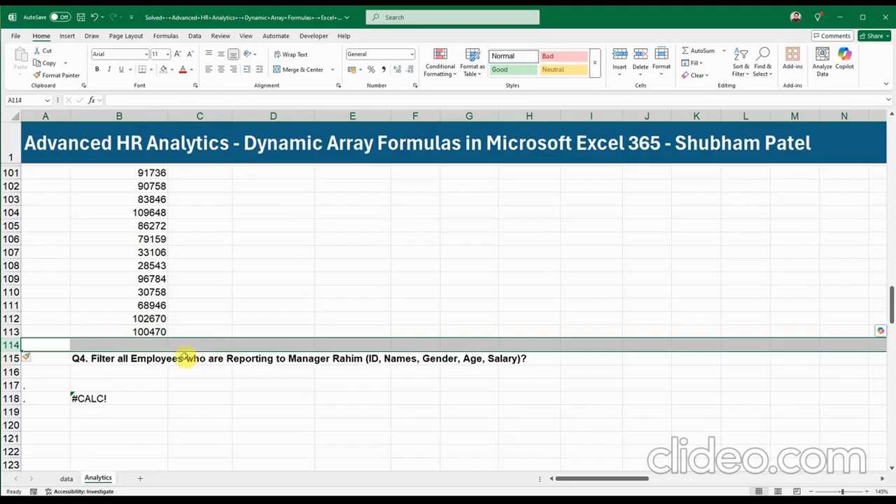
Step: Examine the spilled salary list from B75 down to its end, and select the empty cell B74 above it
scroll(181, 354, "up", 9)
left_click(146, 212)
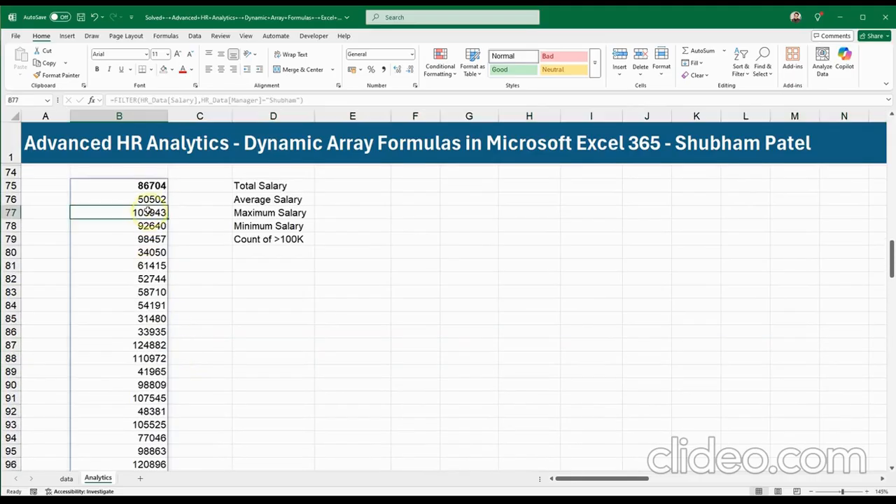
left_click(147, 186)
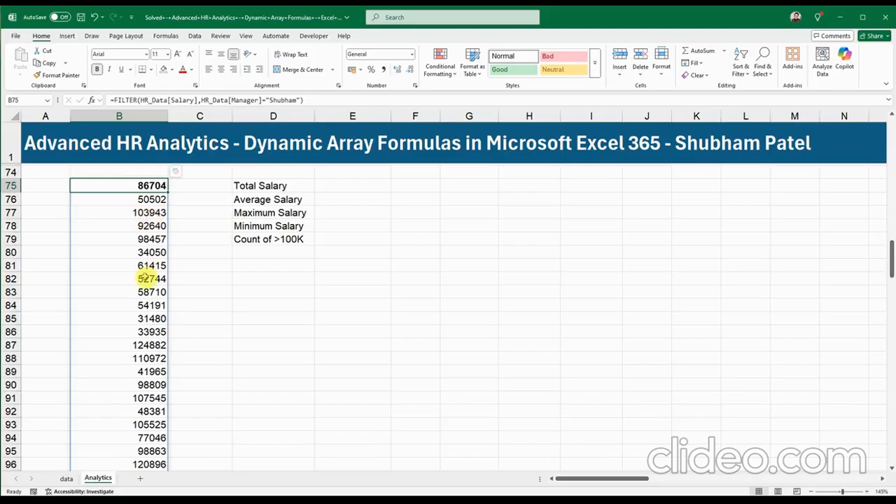
scroll(147, 279, "down", 9)
scroll(143, 278, "up", 5)
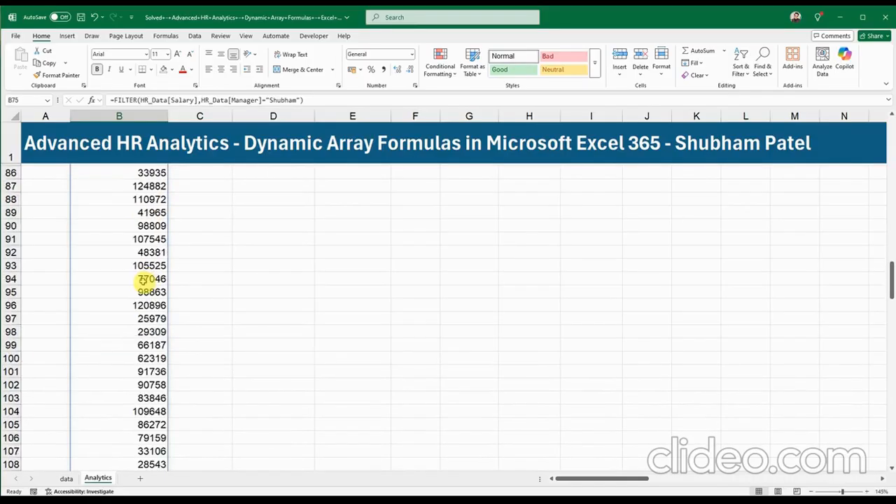
scroll(144, 278, "up", 6)
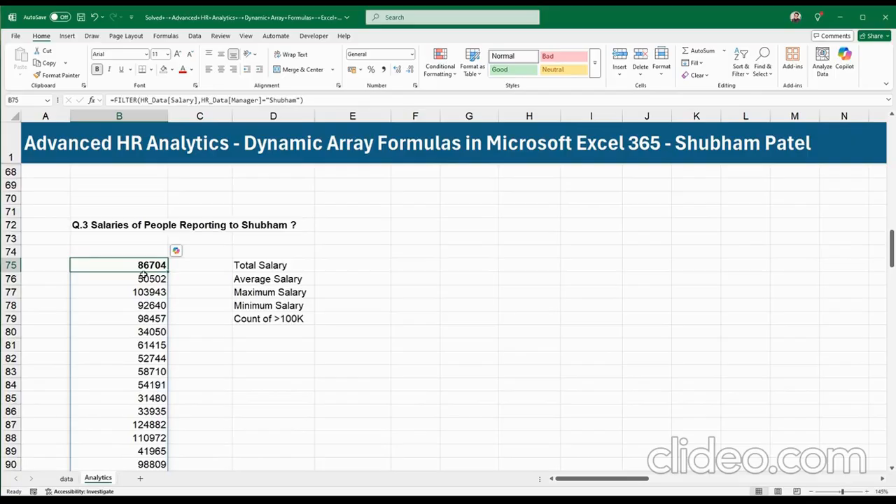
left_click(143, 263)
left_click(148, 252)
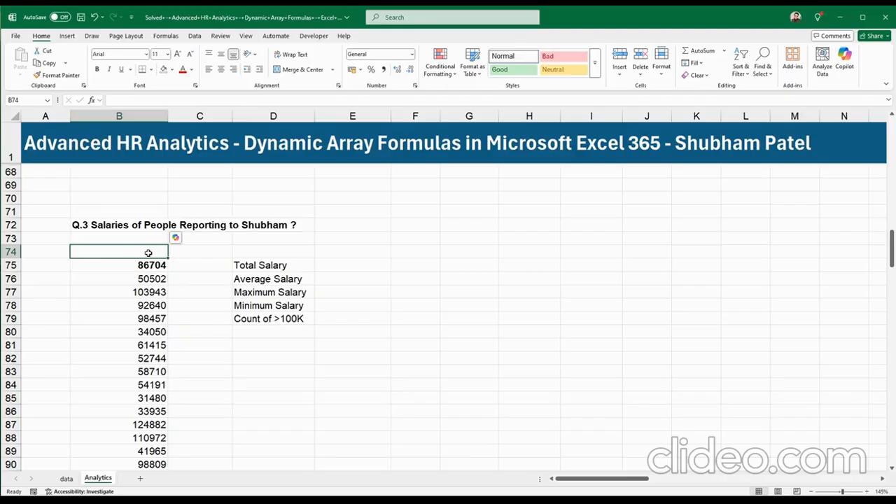
Step: Enter a heading in B74 above the Q.3 salary list reading "Reporting To" followed by the manager's name
type("Reportin")
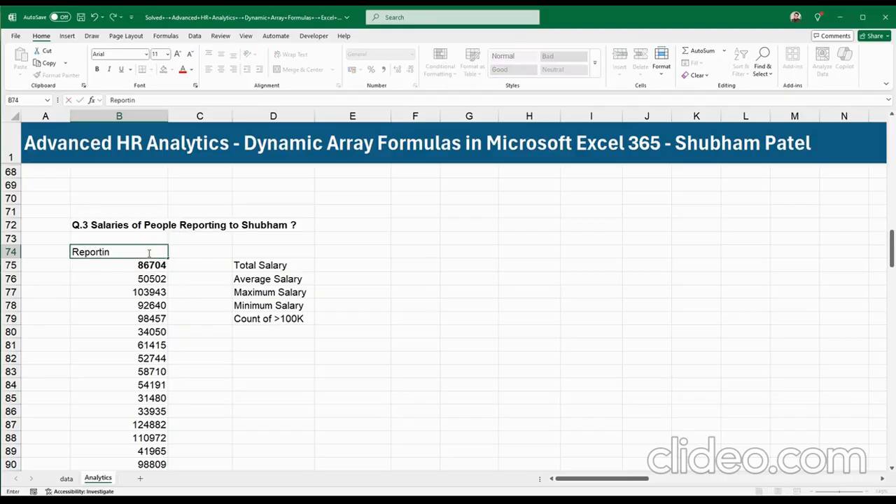
type("g To Shubham")
left_click(469, 225)
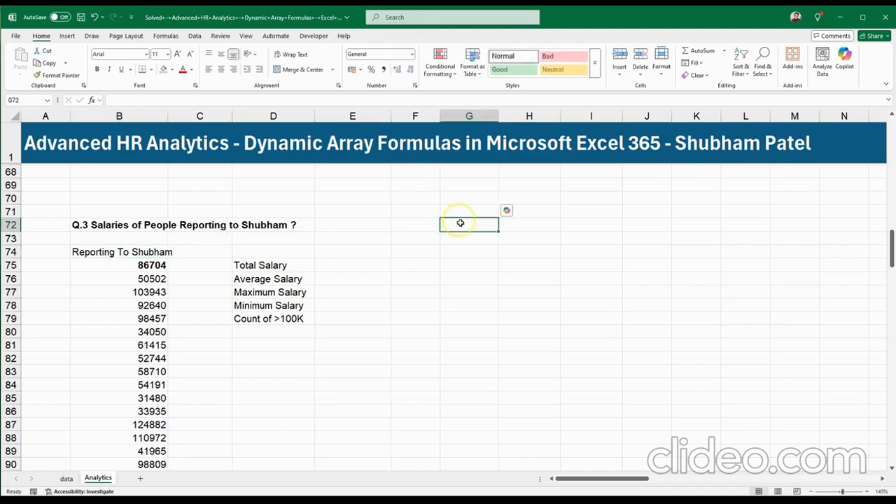
Step: Copy the yellow manager drop-down cell I48 from the Q2 section and paste it into B73 under the Q.3 question
scroll(476, 238, "up", 9)
left_click(584, 267)
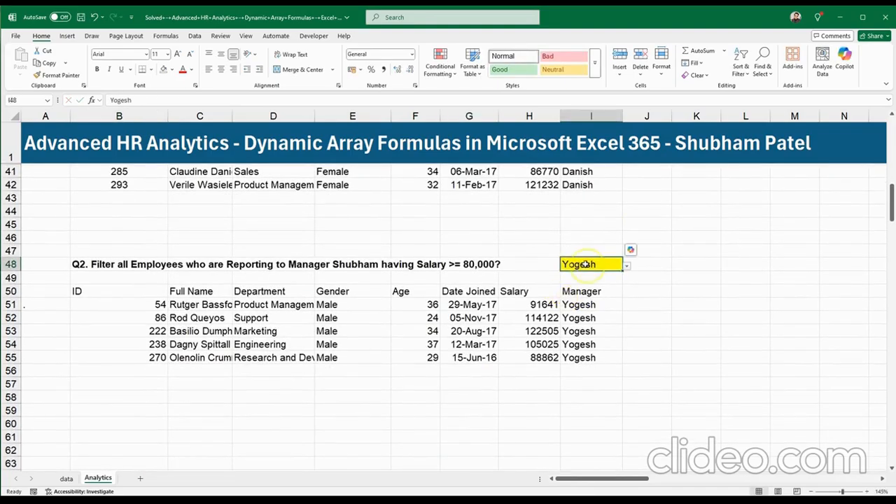
key("ctrl+c")
scroll(282, 336, "down", 5)
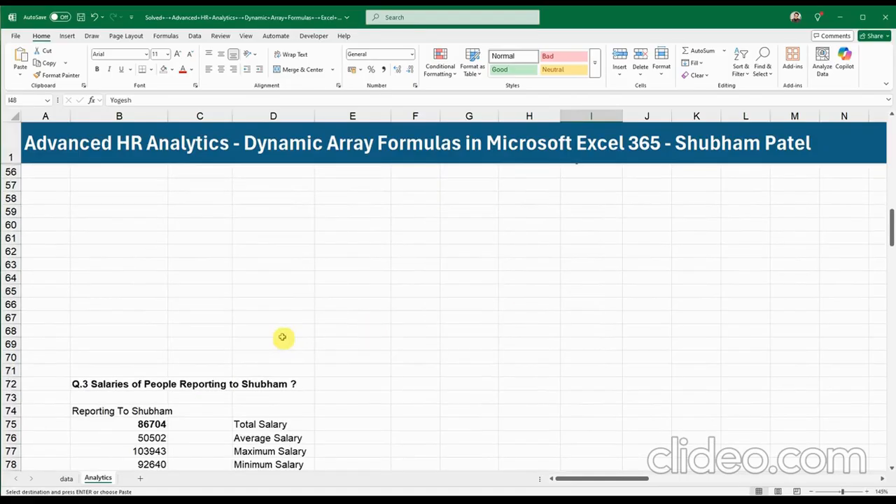
left_click(95, 396)
key("ctrl+v")
left_click(240, 383)
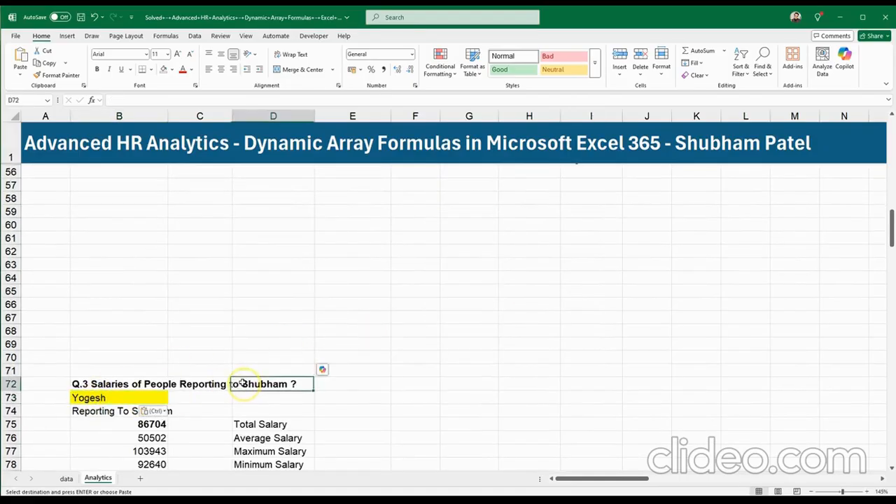
left_click(229, 318)
scroll(229, 315, "down", 3)
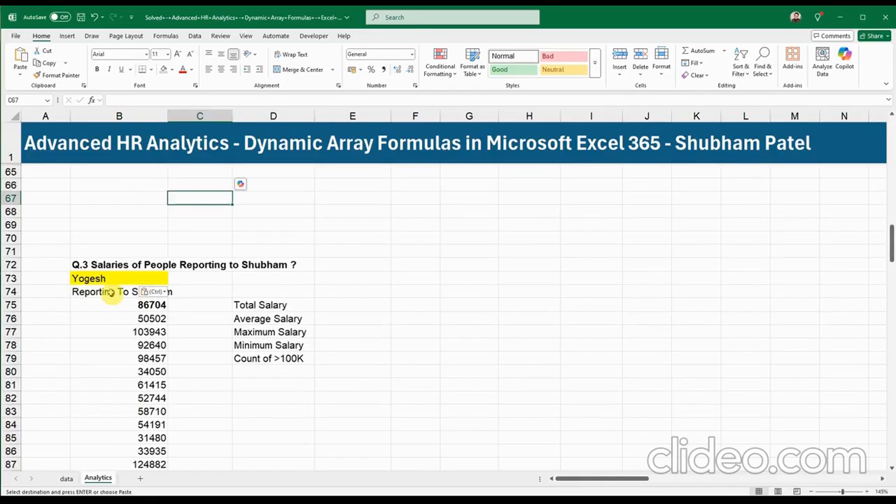
Step: Turn the B74 heading into the dynamic formula ="Reporting To "&B73
left_click(87, 291)
double_click(84, 292)
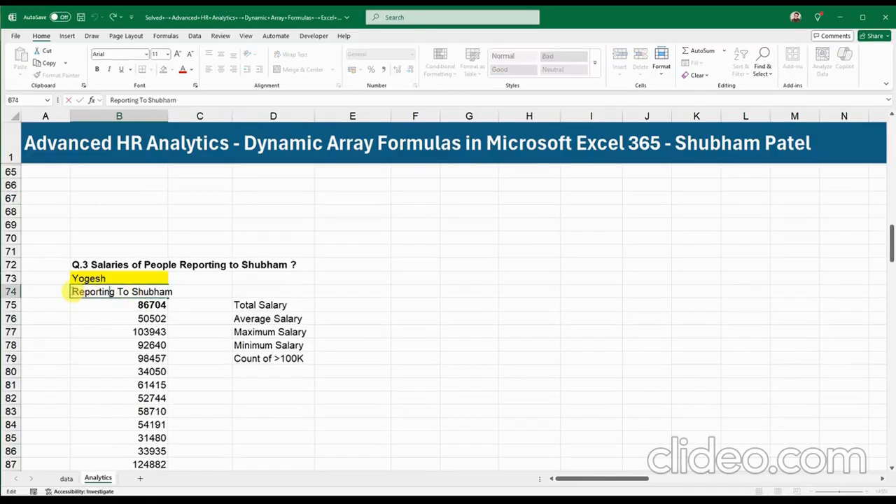
type("=")
left_click(89, 305)
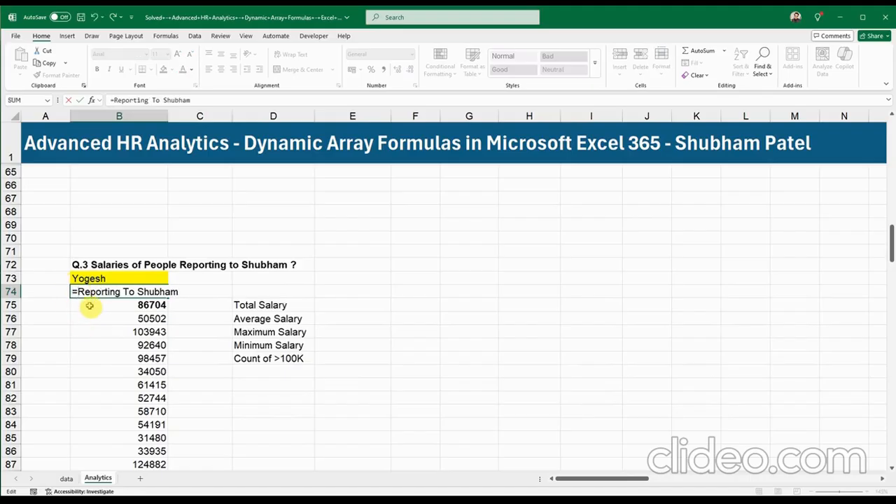
type("\"")
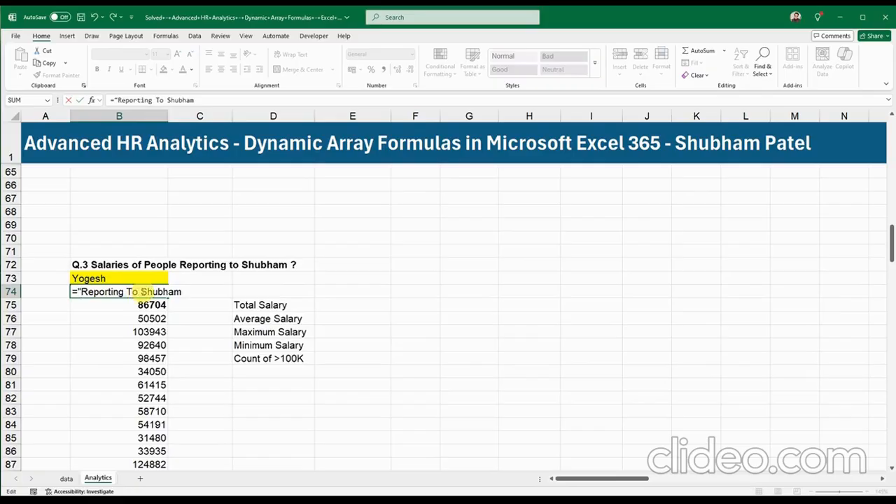
left_click_drag(140, 291, 183, 290)
type("\"")
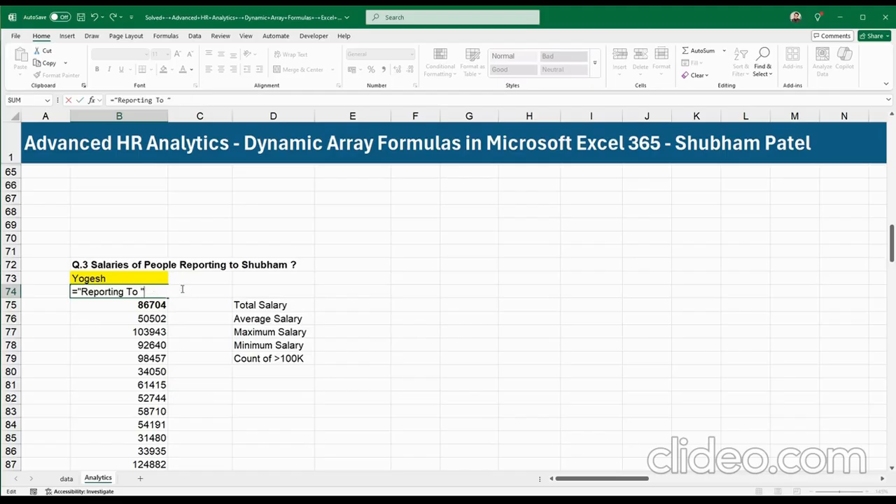
type("&")
left_click(152, 278)
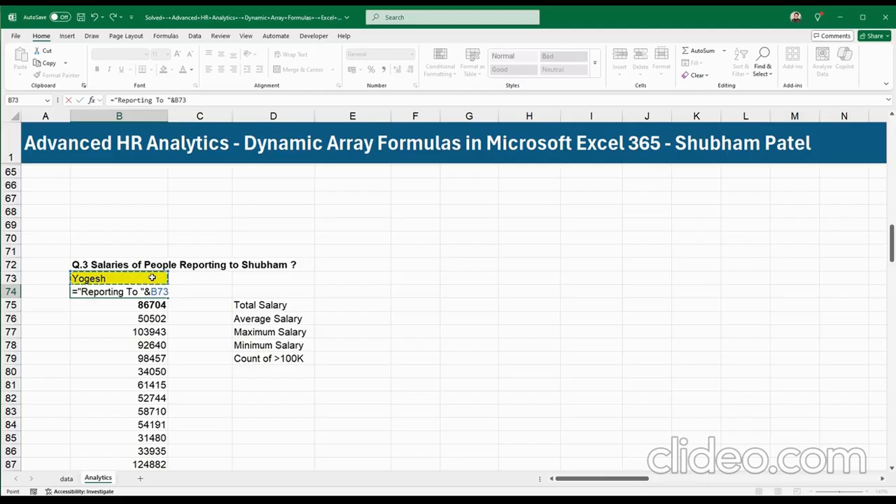
key("Return")
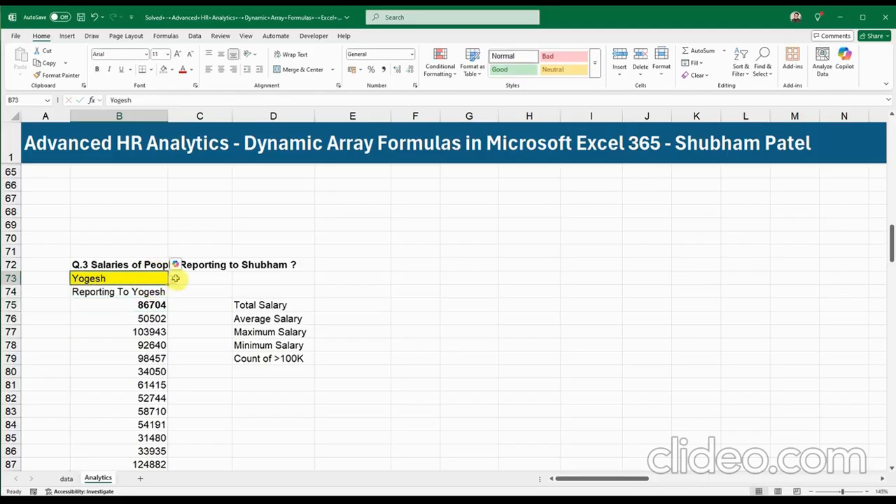
Step: Test the dynamic heading by choosing the second manager in the B73 drop-down
left_click(190, 280)
left_click(153, 279)
left_click(172, 279)
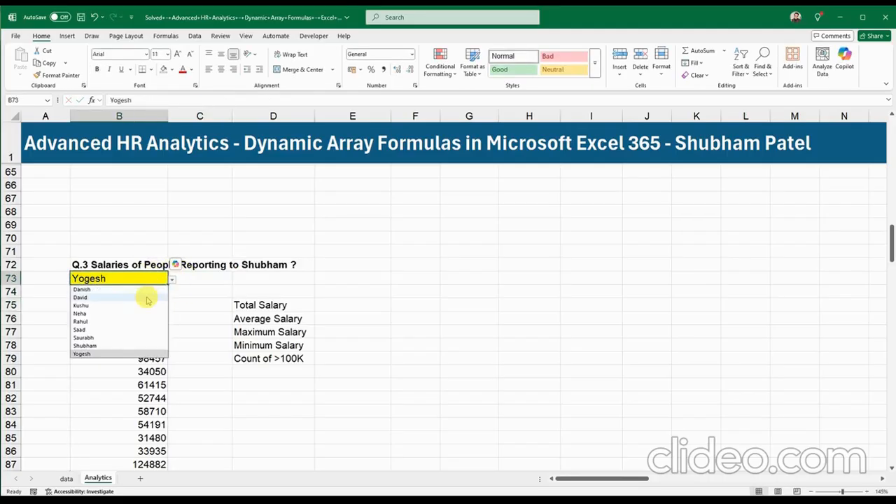
left_click(151, 311)
Step: Replace the hard-coded manager name in the B75 FILTER formula with a reference to B73
left_click(152, 307)
double_click(157, 305)
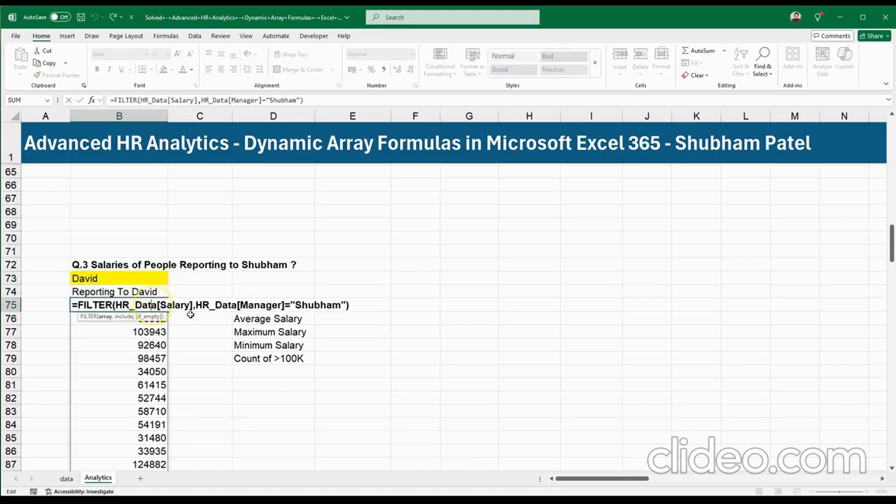
left_click_drag(289, 305, 347, 306)
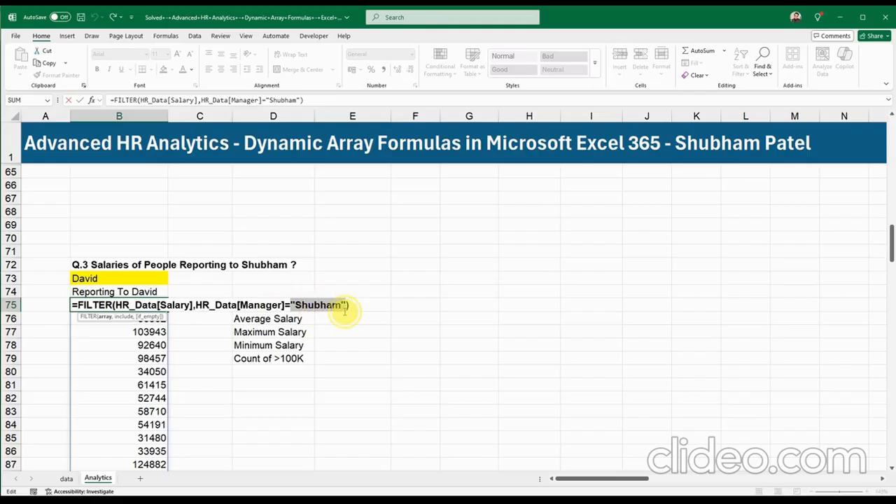
left_click(159, 276)
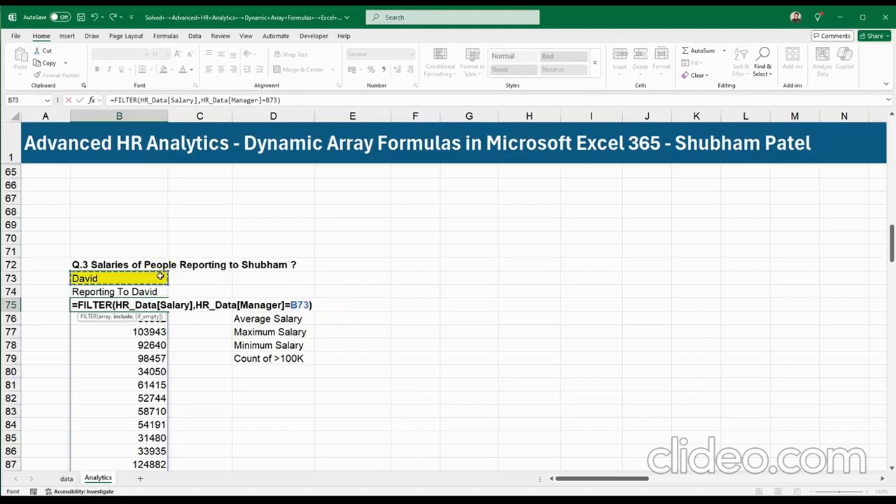
key("Return")
Step: Test the salary filter by choosing the seventh manager and then the last manager in the B73 drop-down
left_click(156, 280)
left_click(171, 279)
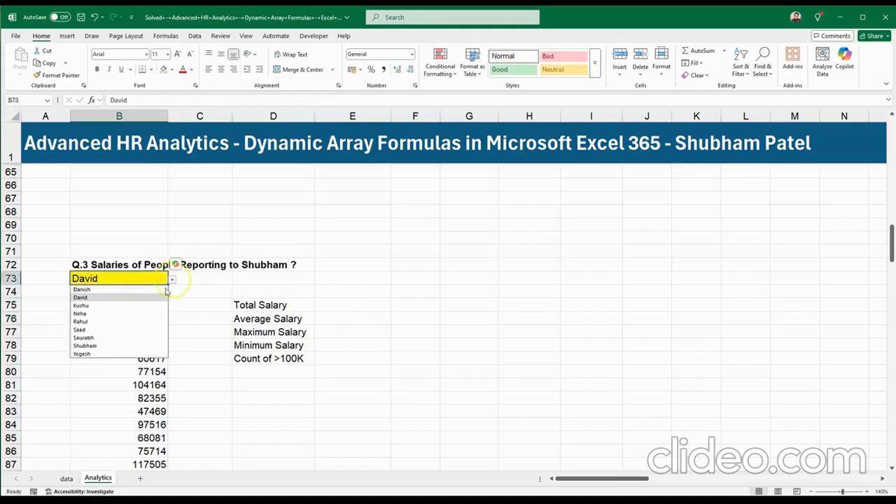
left_click(122, 338)
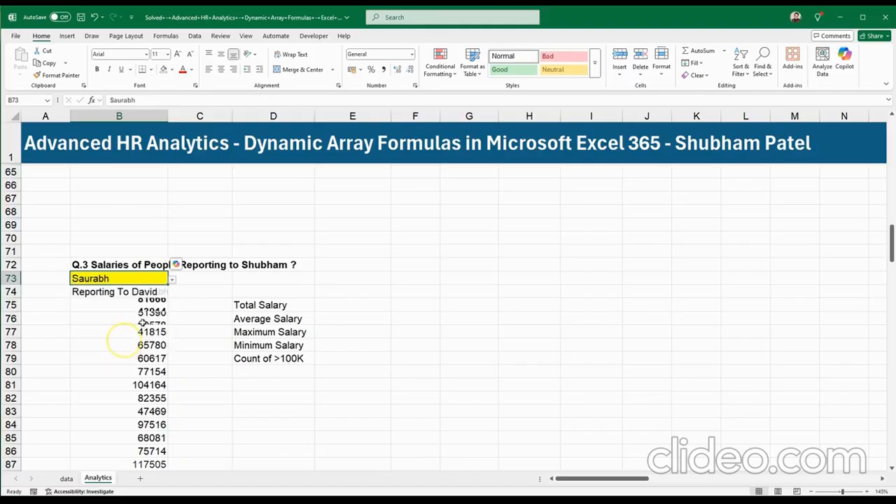
left_click(172, 279)
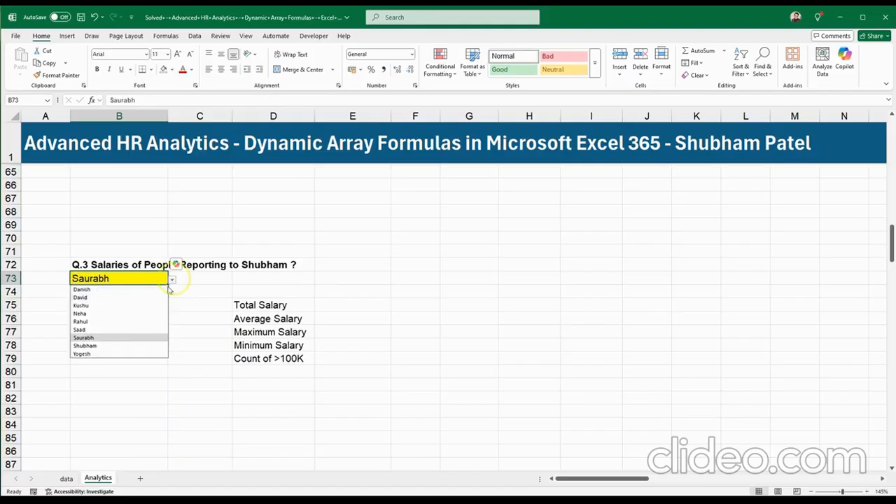
left_click(115, 353)
Step: Set B73 to the manager named in the Q.3 question and review the filtered salaries and the B75 formula
left_click(171, 279)
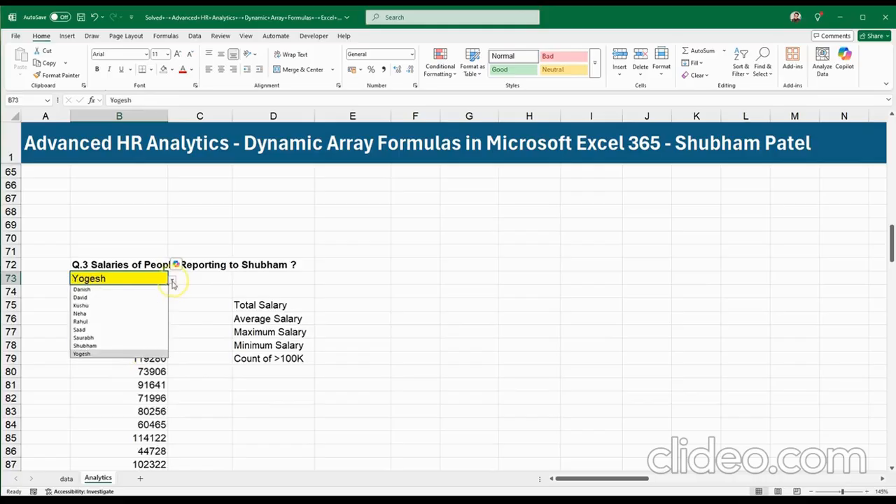
left_click(128, 345)
scroll(172, 355, "down", 3)
scroll(173, 356, "down", 5)
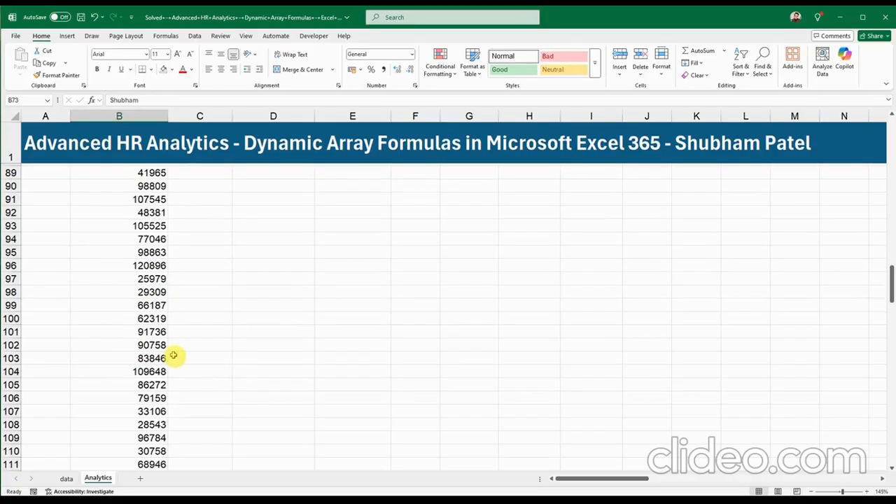
scroll(175, 355, "up", 9)
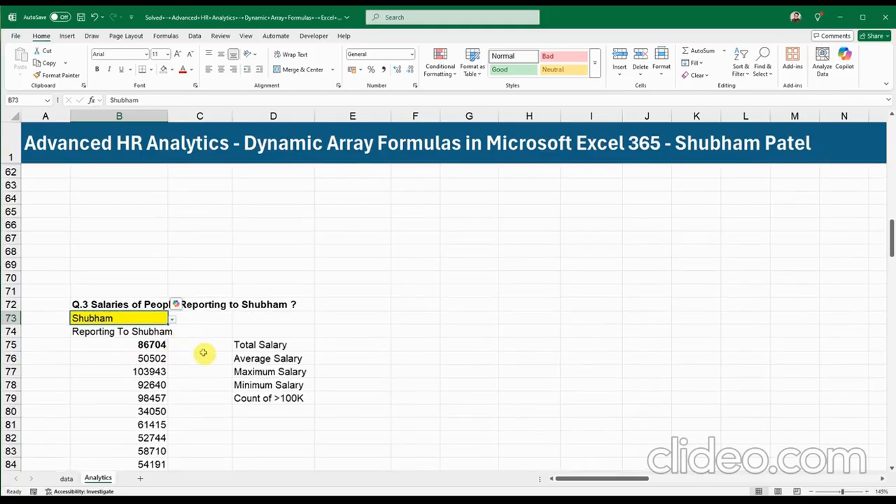
scroll(203, 354, "down", 2)
left_click(156, 265)
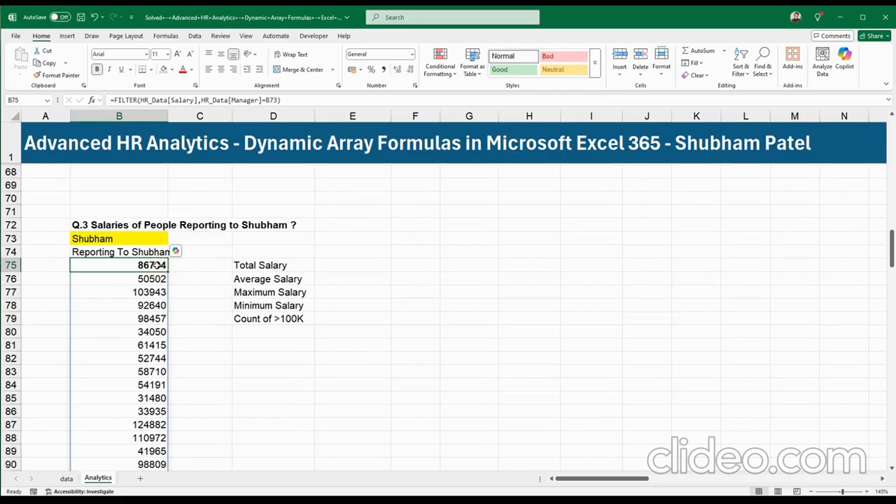
Step: Choose the seventh manager and then the first manager in B73, checking the extent of each salary list
left_click(158, 239)
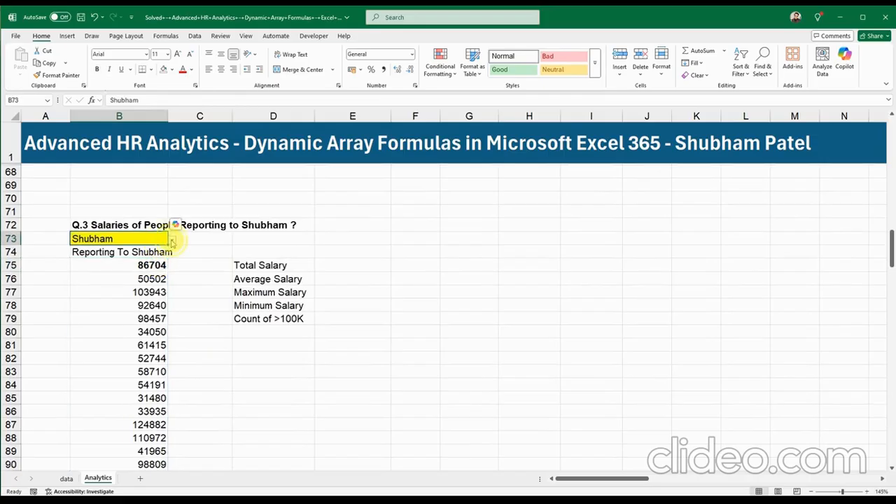
left_click(171, 241)
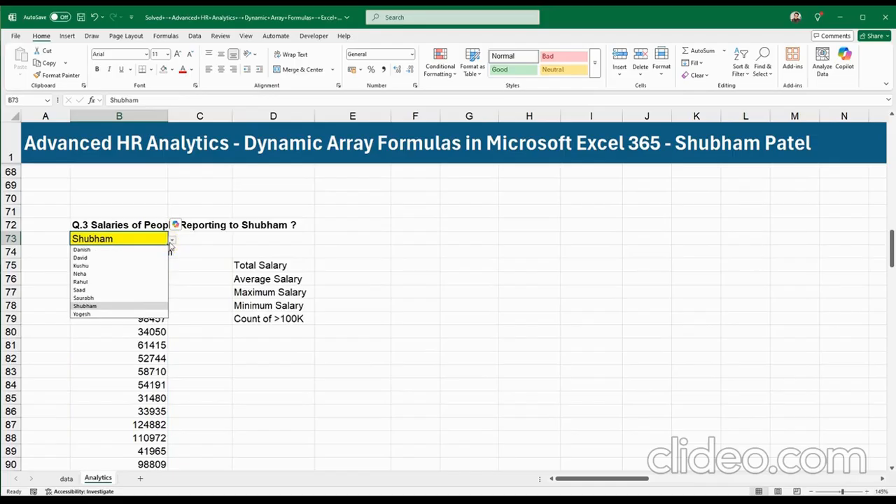
left_click(138, 298)
scroll(150, 326, "down", 5)
scroll(150, 301, "up", 5)
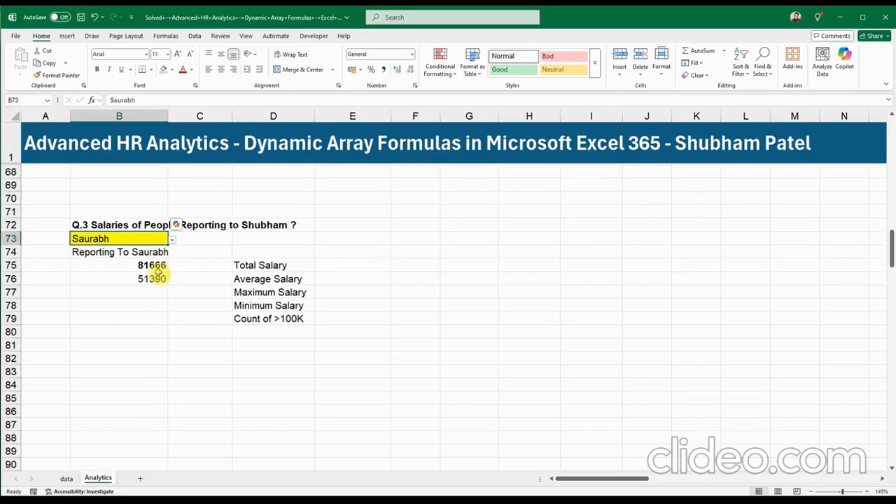
left_click(172, 239)
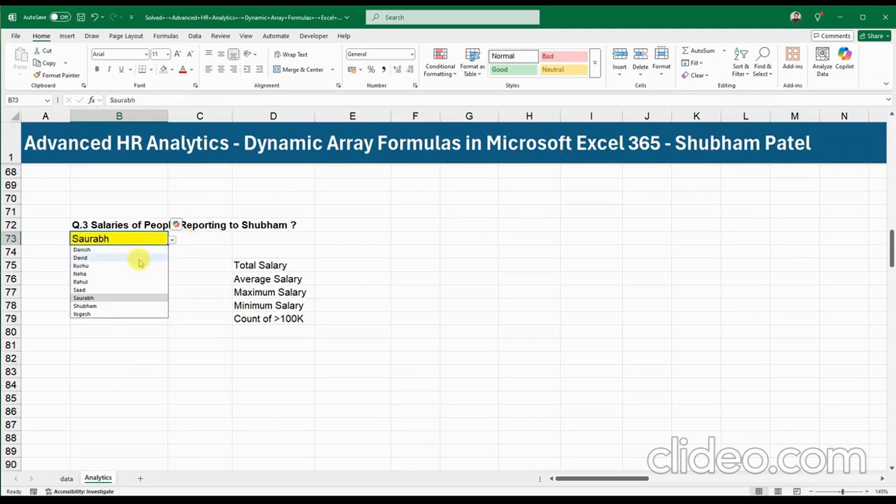
left_click(137, 250)
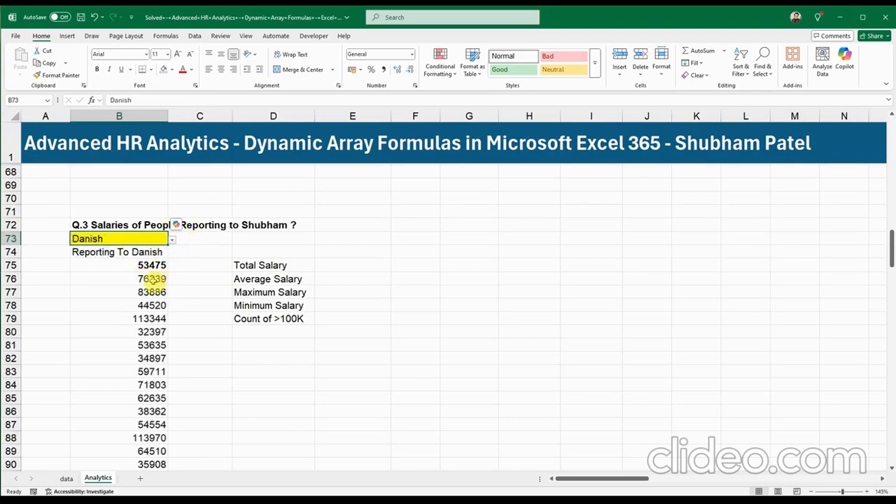
scroll(152, 278, "down", 9)
scroll(153, 280, "up", 9)
Step: Return B73 to the manager named in the Q.3 question and check the salary list down to the Q4 section
left_click(172, 239)
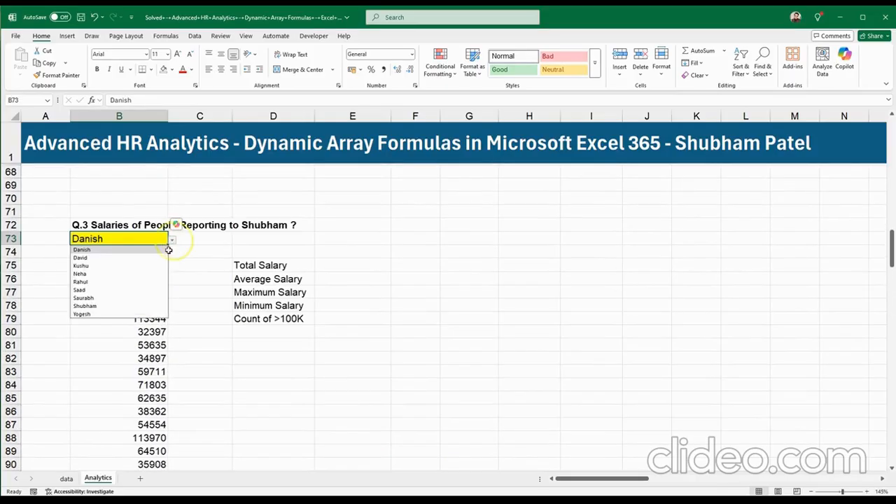
left_click(137, 307)
scroll(144, 329, "down", 11)
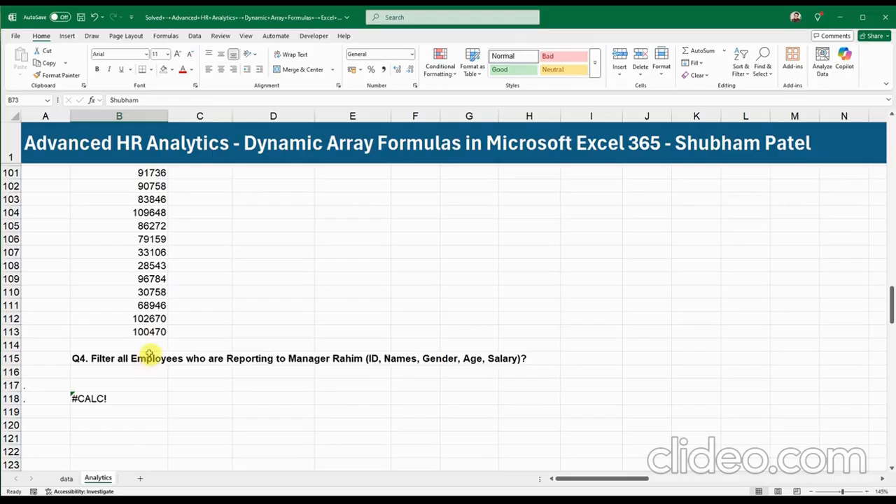
scroll(149, 353, "up", 14)
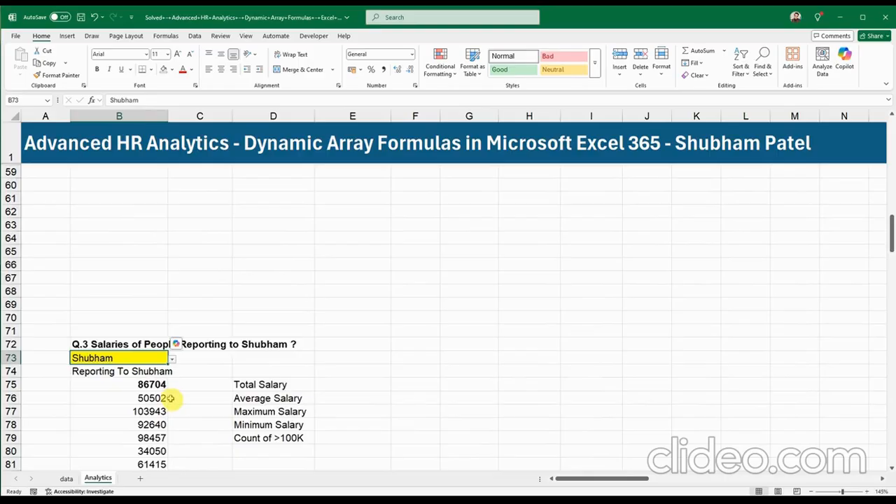
left_click(172, 359)
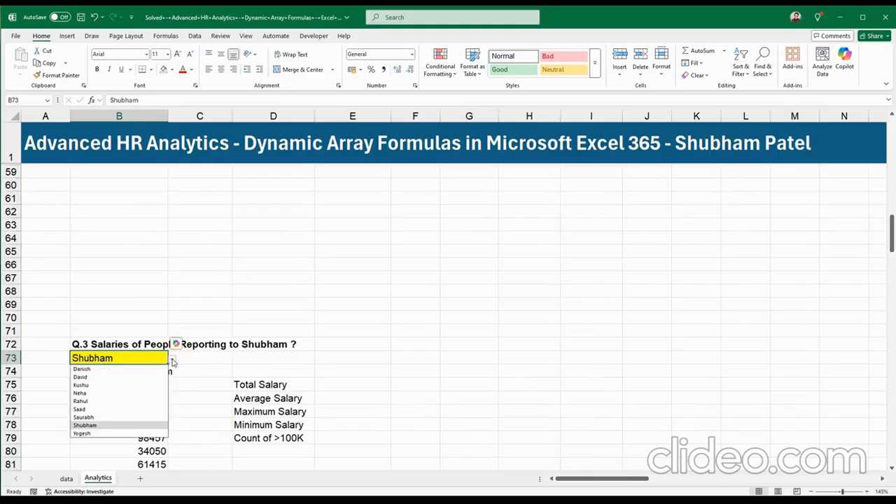
left_click(172, 361)
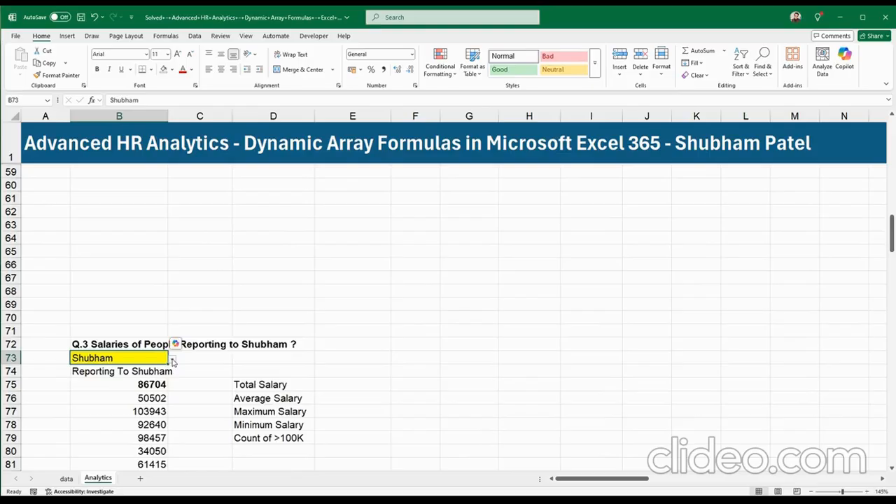
left_click(199, 370)
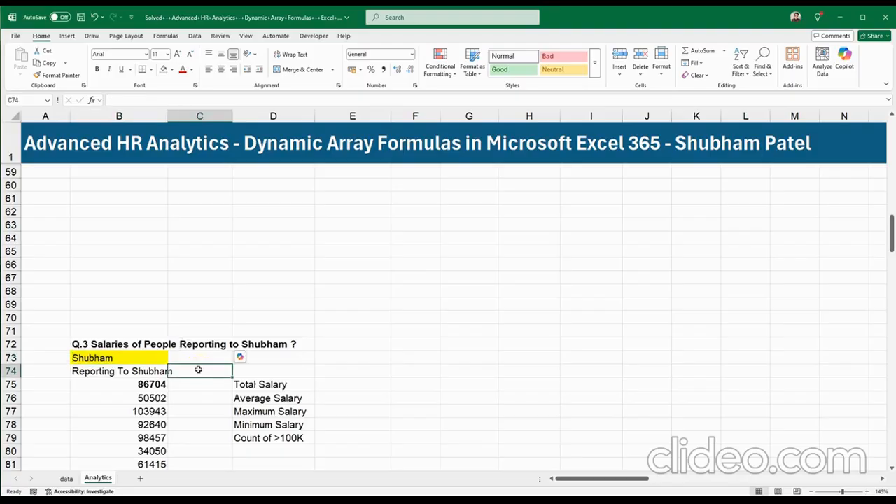
scroll(198, 369, "down", 1)
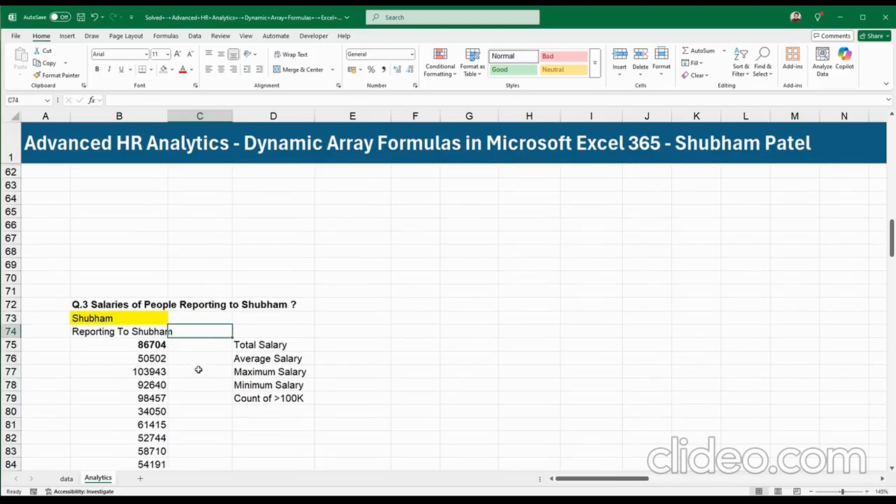
Step: Enter "#" in D74 as the heading above the salary summary labels
left_click(247, 335)
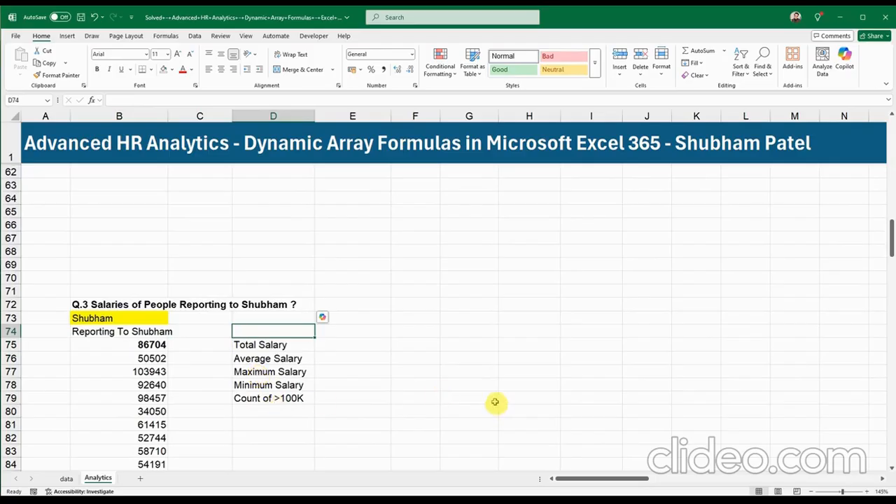
left_click(303, 349)
key("ctrl+shift+Down")
left_click(270, 330)
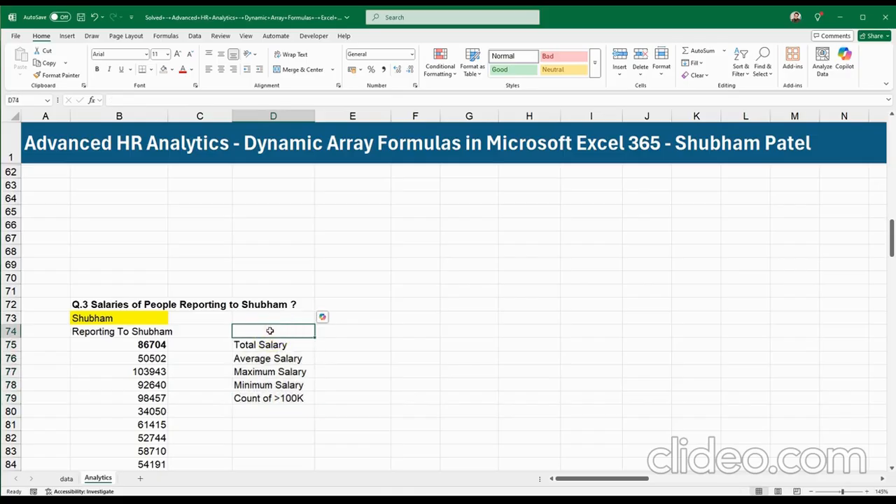
type("#")
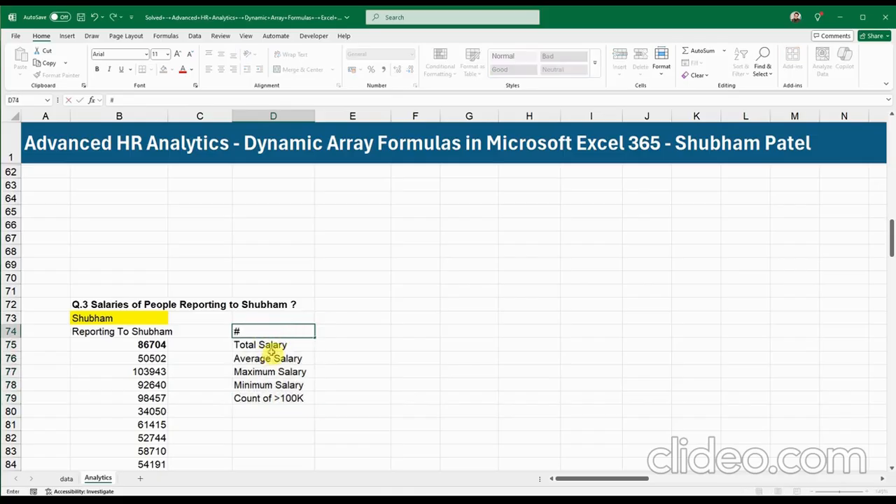
left_click(262, 359)
left_click(283, 345)
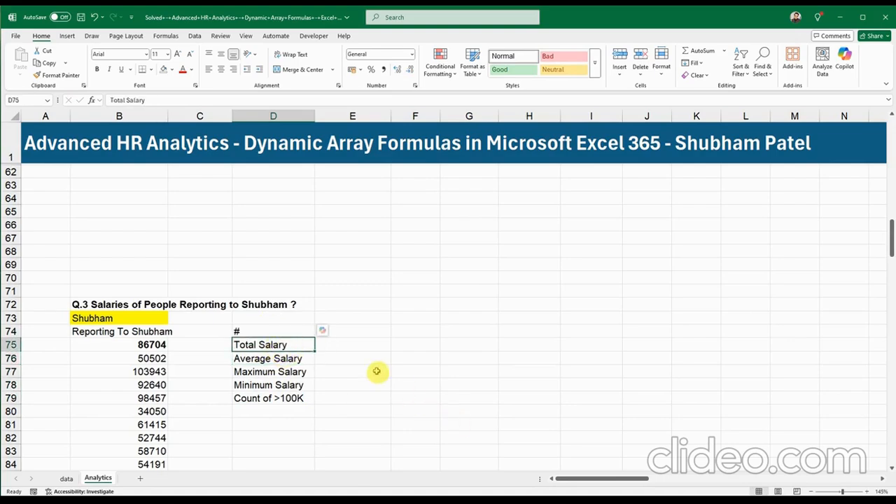
Step: Start a SUM formula for Total Salary in E75
left_click(329, 348)
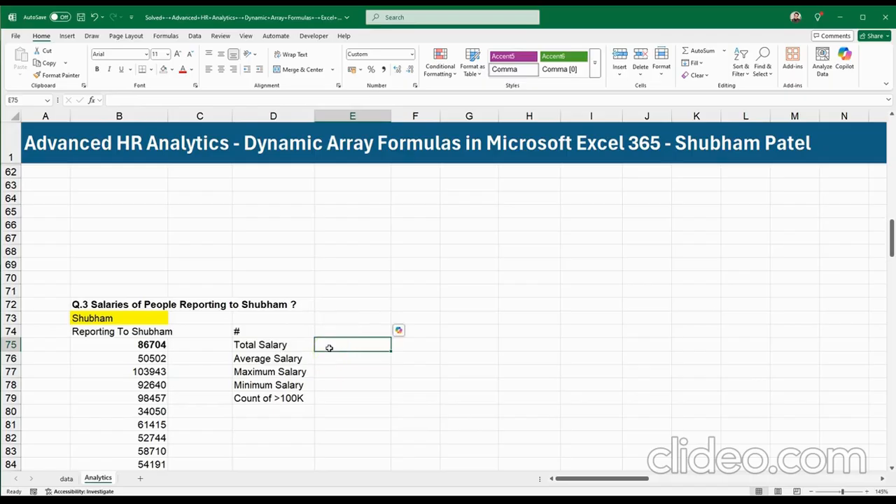
type("=Su")
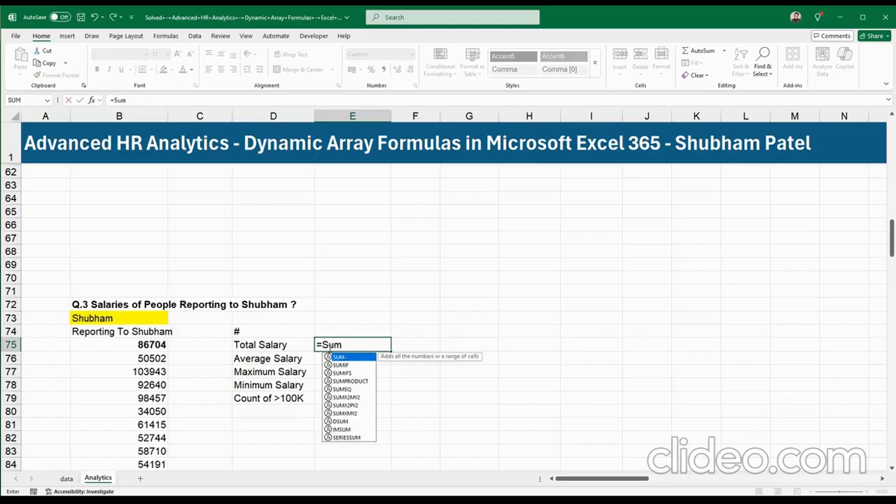
type("m")
key("Tab")
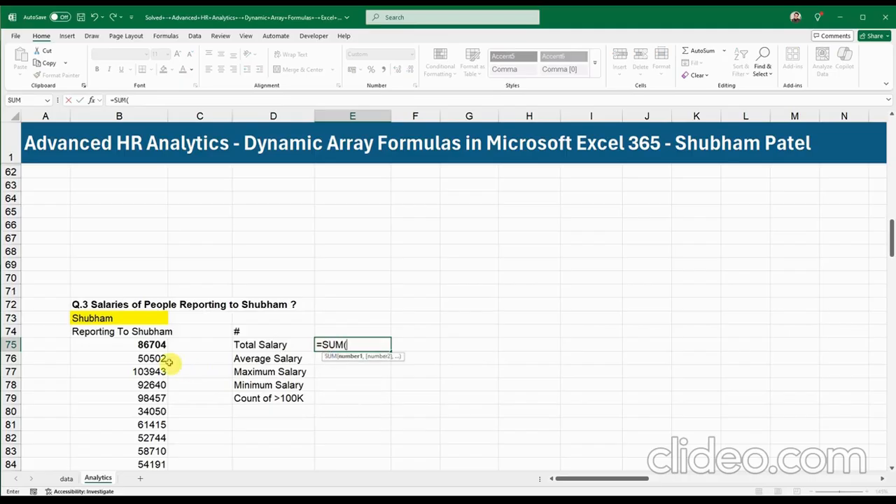
left_click_drag(148, 341, 147, 424)
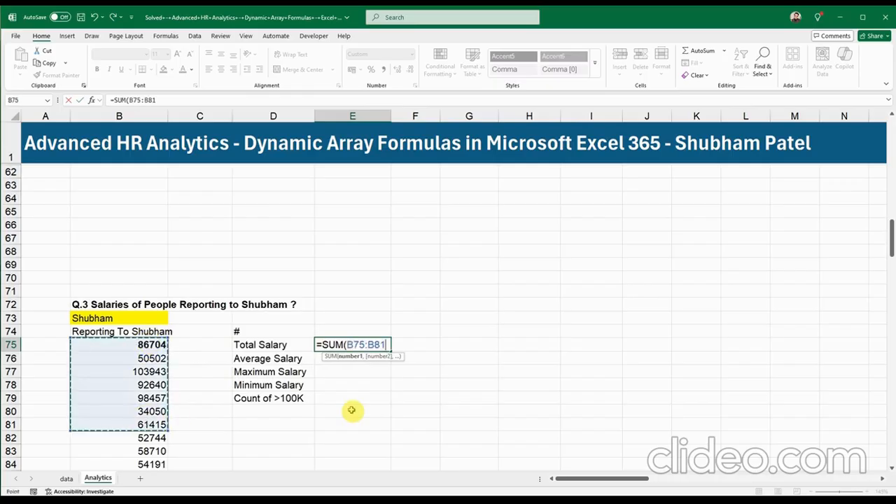
key("BackSpace")
key("BackSpace")
key("BackSpace")
key("BackSpace")
key("BackSpace")
key("BackSpace")
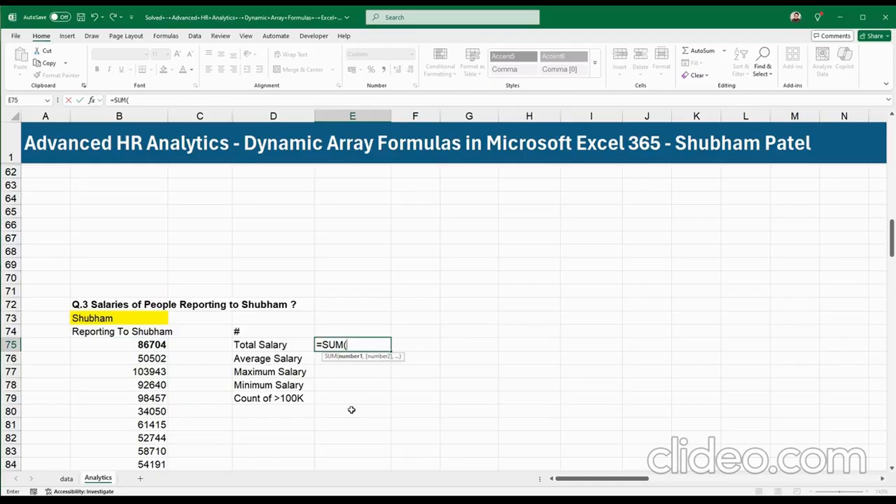
Step: Complete the Total Salary formula in E75 as =SUM(B75#) and review it against the salary list
left_click(145, 343)
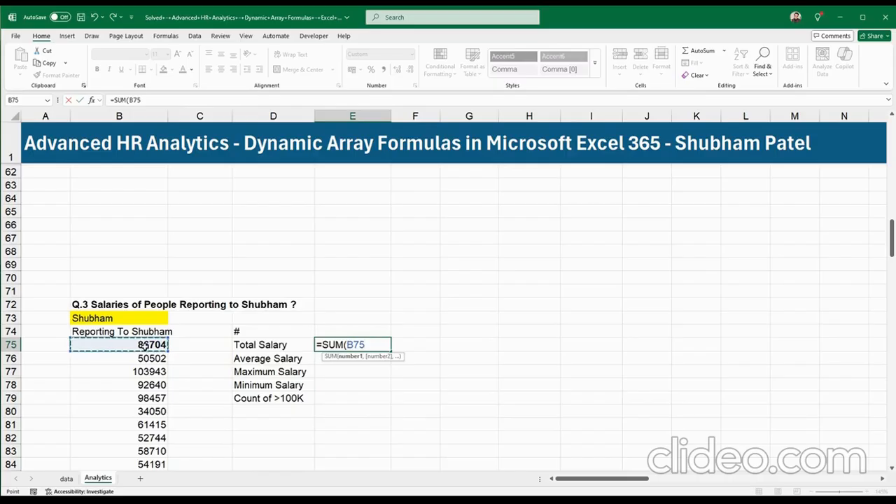
type("#")
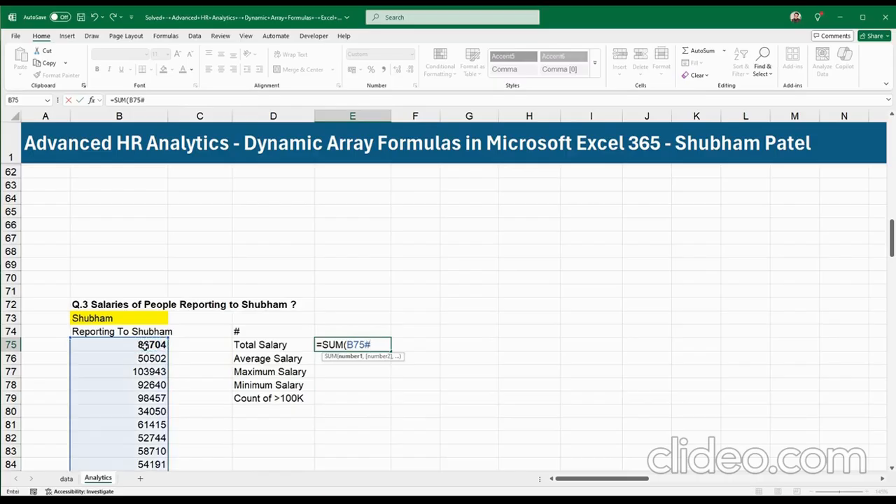
type(")")
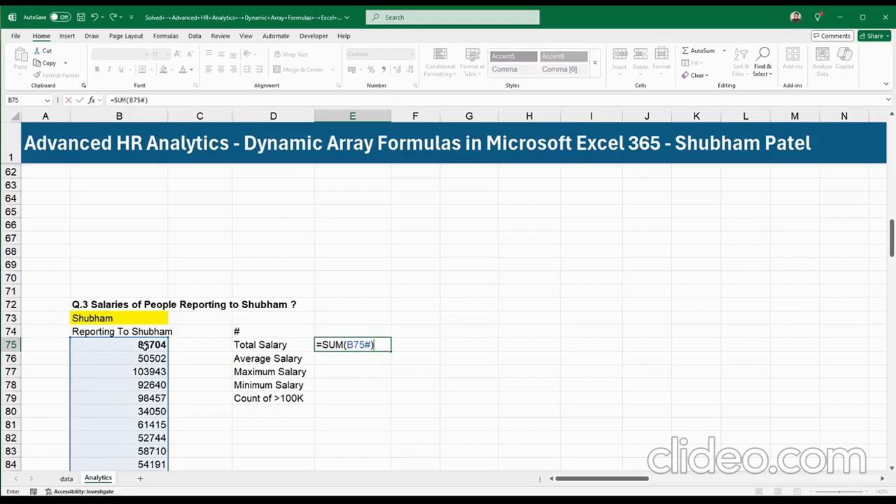
key("Return")
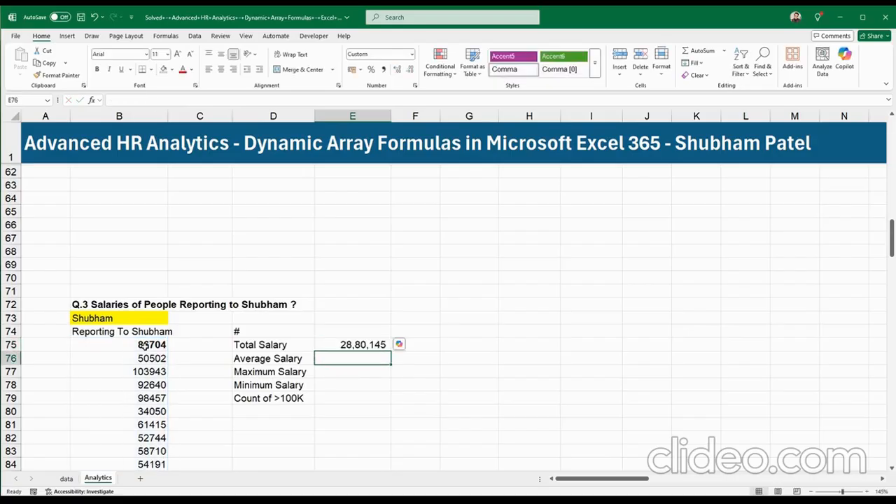
left_click(335, 346)
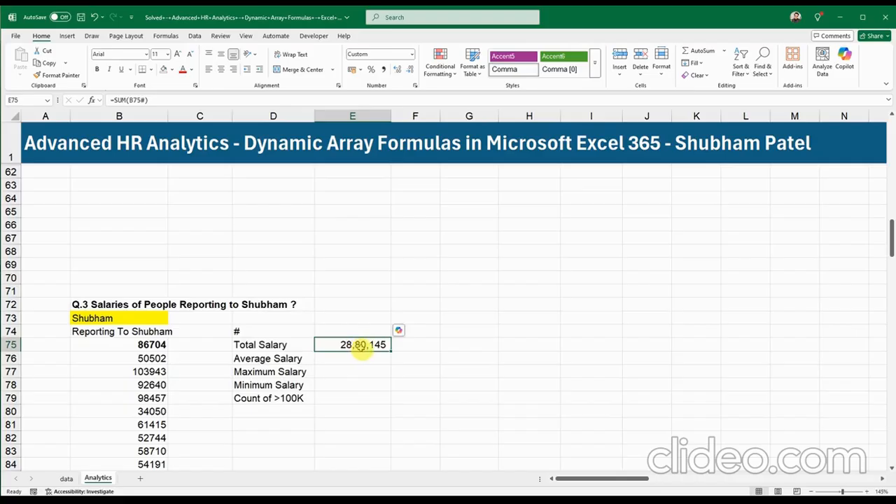
scroll(156, 354, "down", 8)
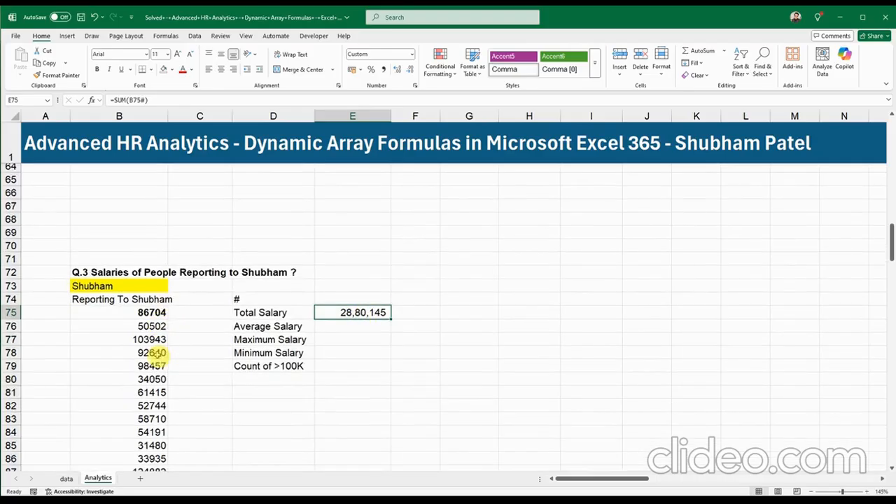
scroll(155, 357, "down", 2)
scroll(161, 355, "up", 9)
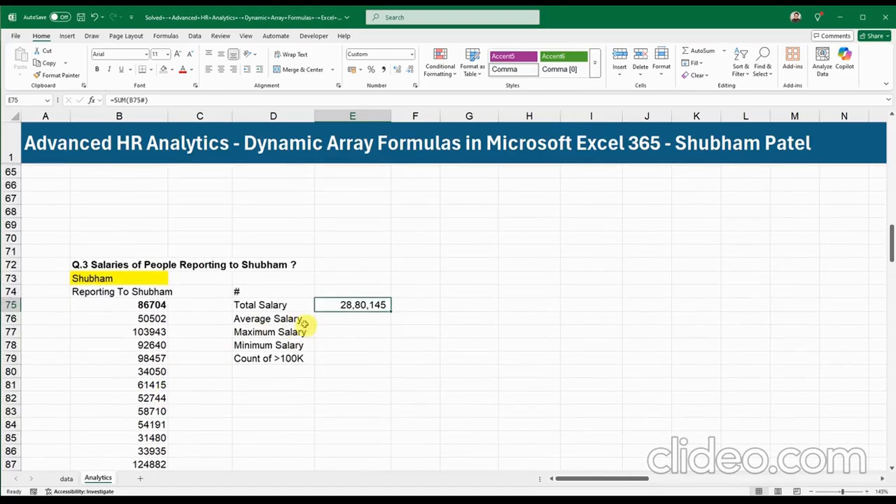
Step: Test the Total Salary formula by choosing the first manager in B73 and checking E75 against the salary list
left_click(167, 279)
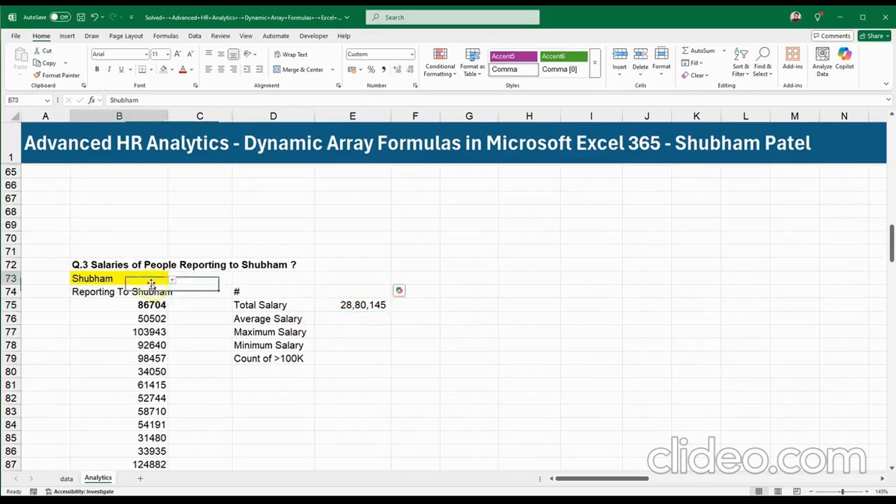
left_click(172, 280)
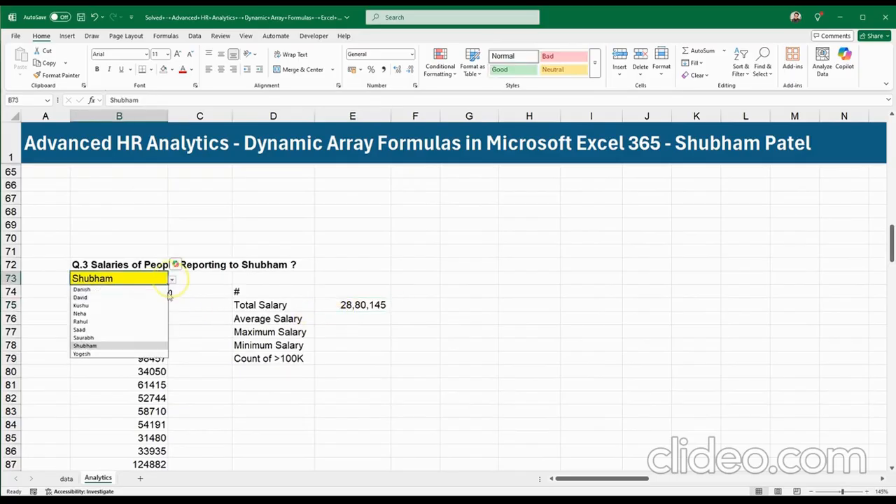
left_click(130, 290)
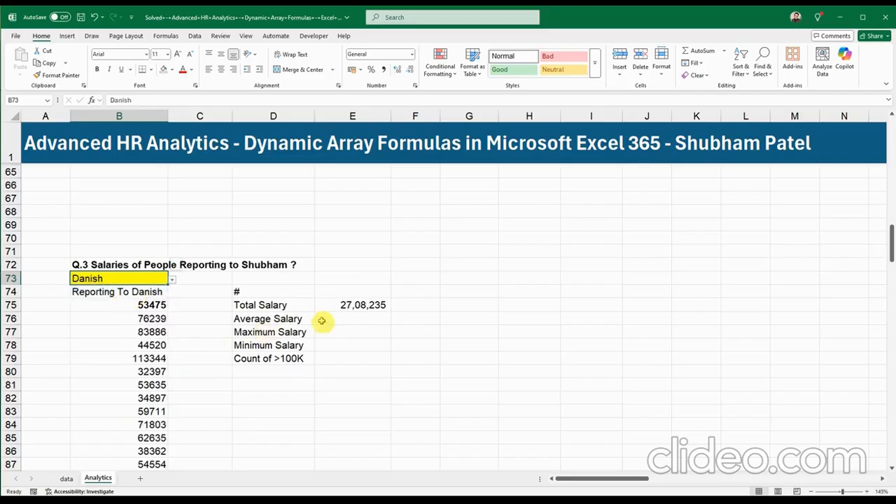
left_click(349, 306)
scroll(177, 336, "down", 10)
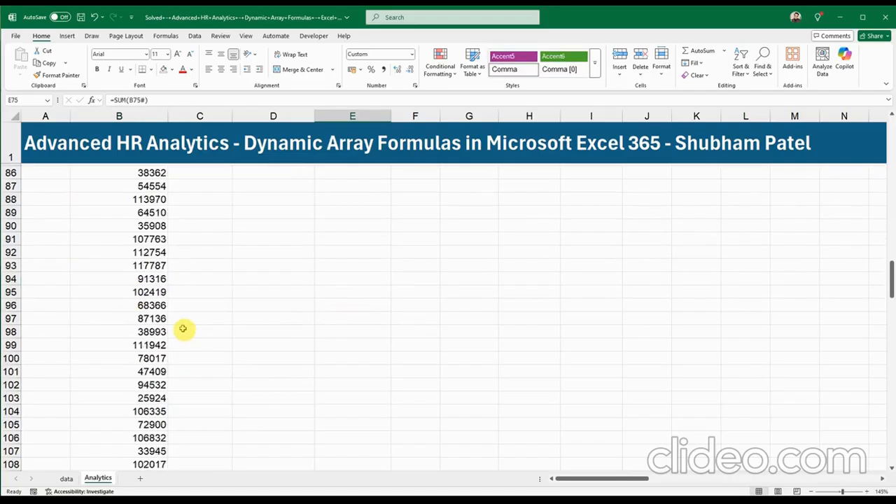
scroll(177, 337, "up", 10)
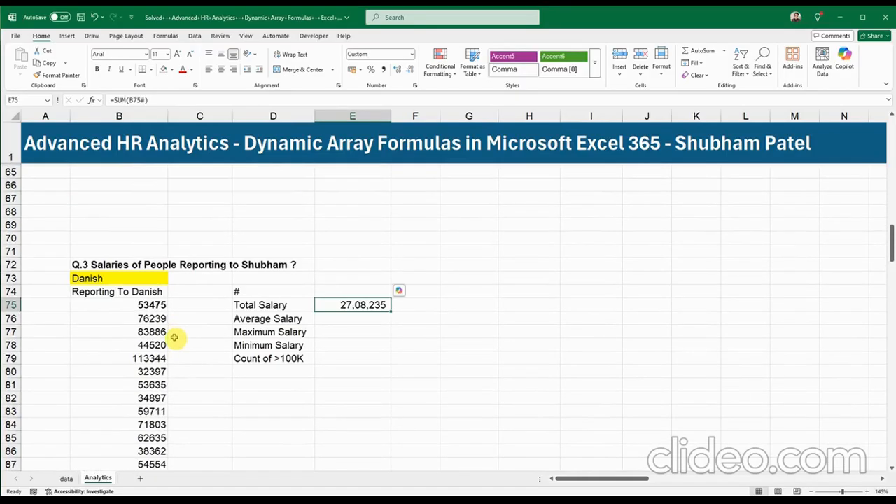
Step: Examine which cells the B75# reference in the E75 formula covers for the first manager
double_click(346, 306)
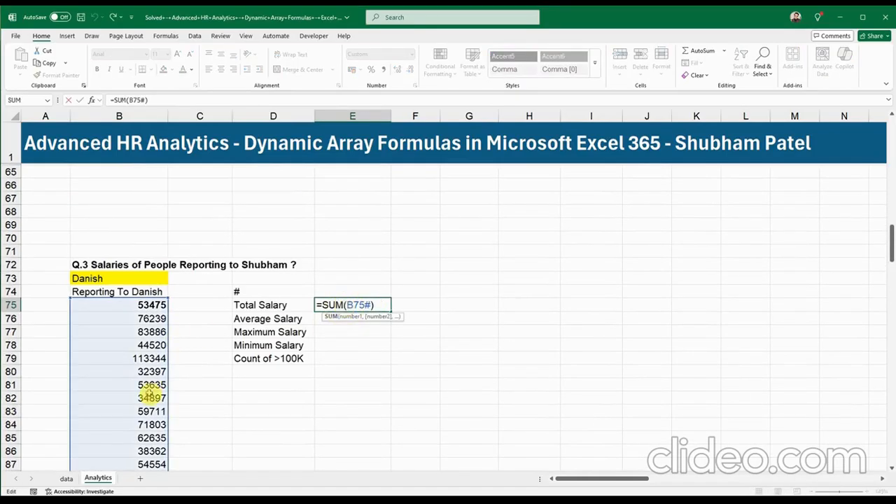
scroll(152, 396, "down", 4)
scroll(153, 394, "down", 5)
scroll(164, 399, "up", 11)
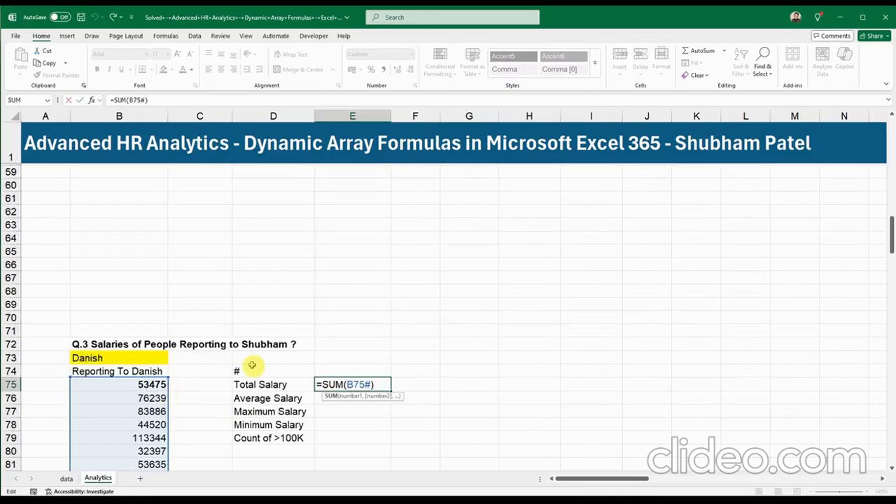
key("Escape")
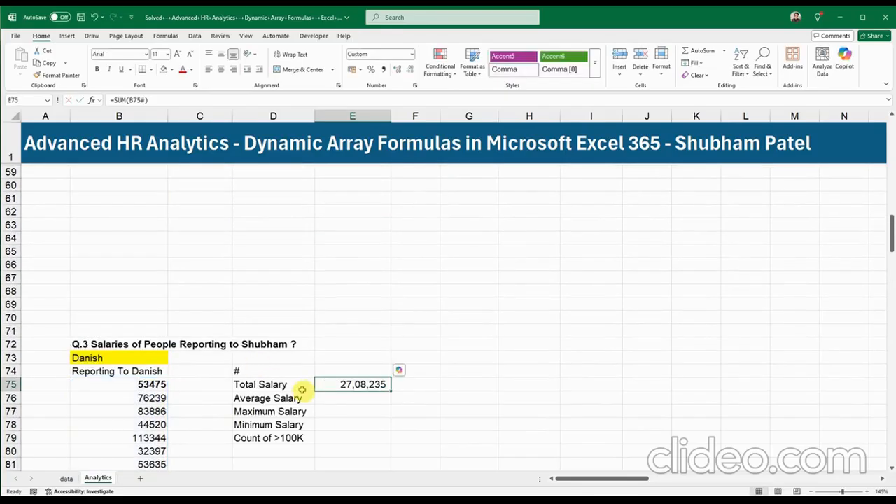
scroll(299, 352, "down", 2)
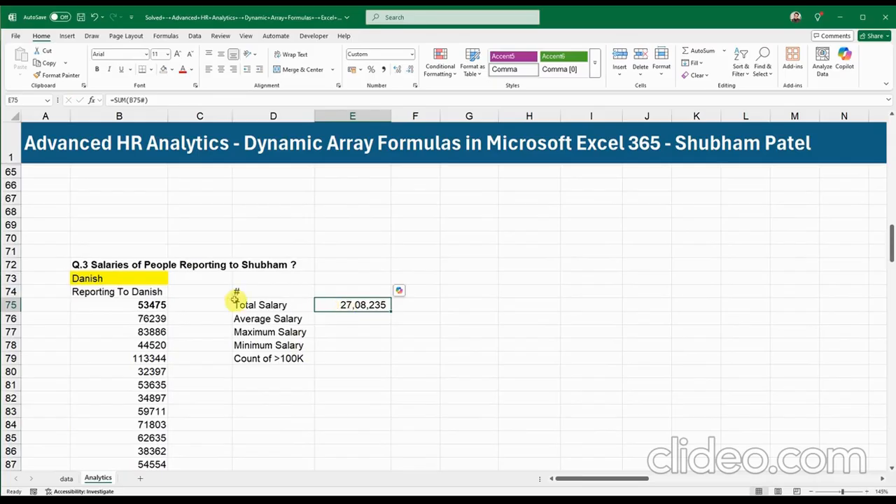
Step: Return B73 to the manager named in the Q.3 question and inspect the range covered by the E75 formula
left_click(151, 280)
left_click(172, 279)
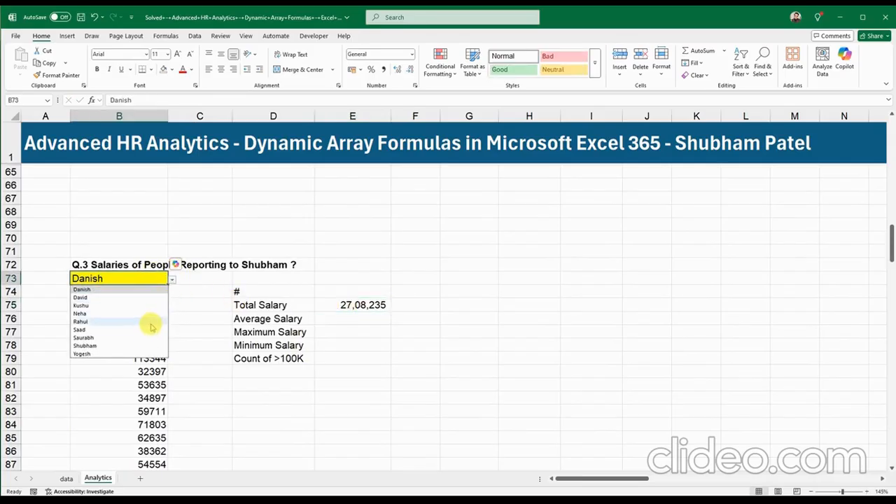
left_click(151, 347)
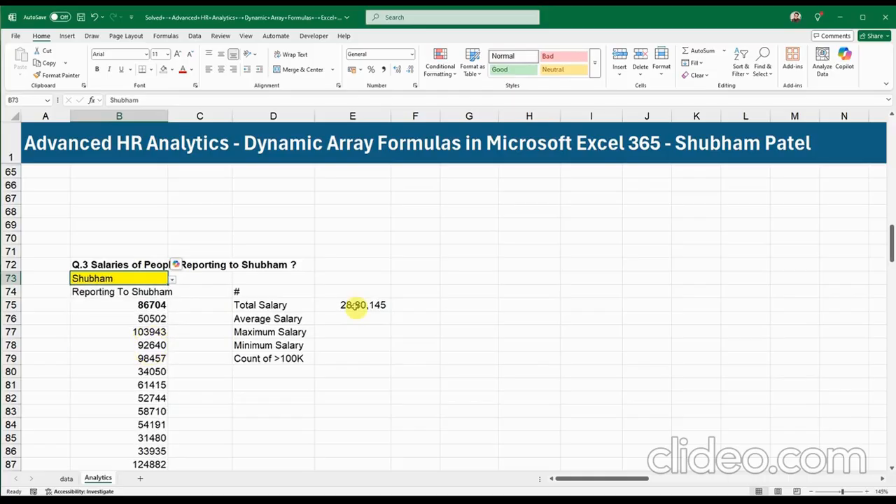
double_click(355, 305)
scroll(120, 404, "down", 7)
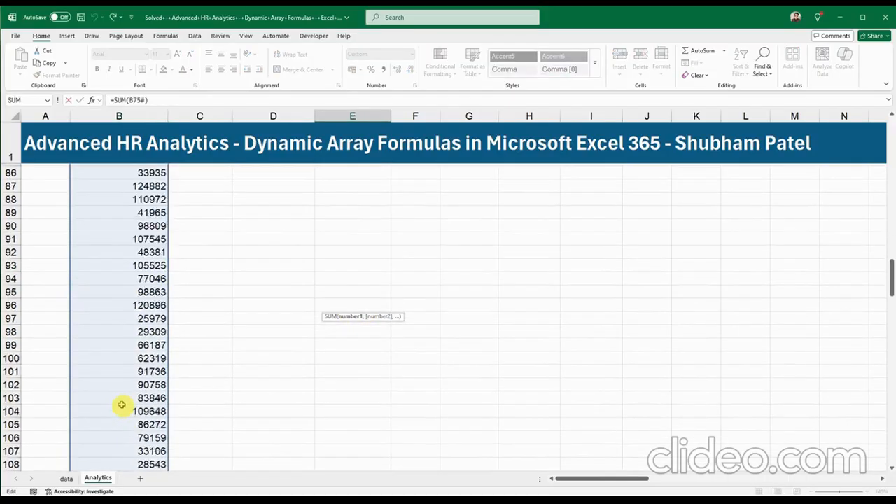
scroll(122, 405, "down", 3)
scroll(202, 403, "up", 12)
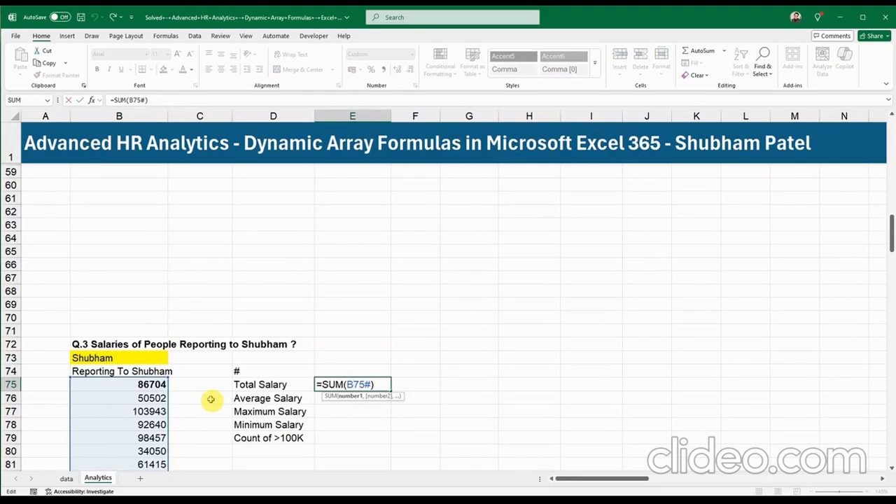
key("Escape")
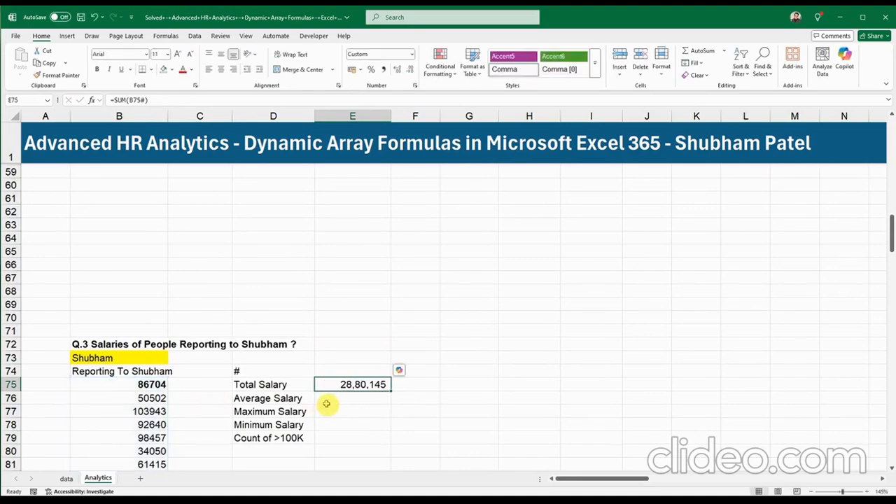
Step: Review the Total Salary formula in E75 once more and re-enter it
left_click(340, 398)
left_click(344, 384)
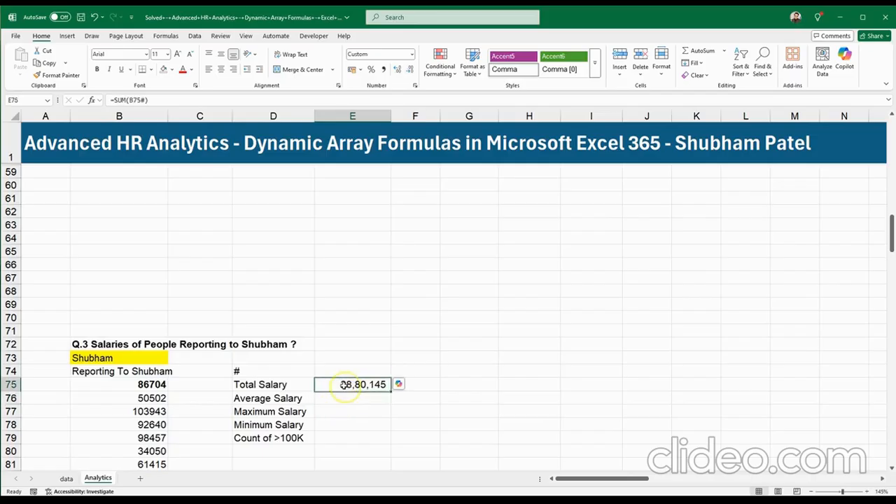
double_click(343, 384)
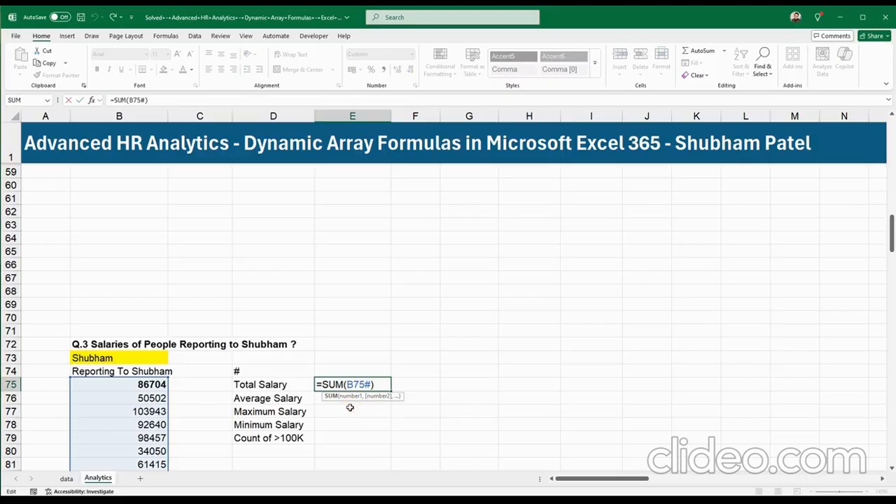
key("ctrl+Return")
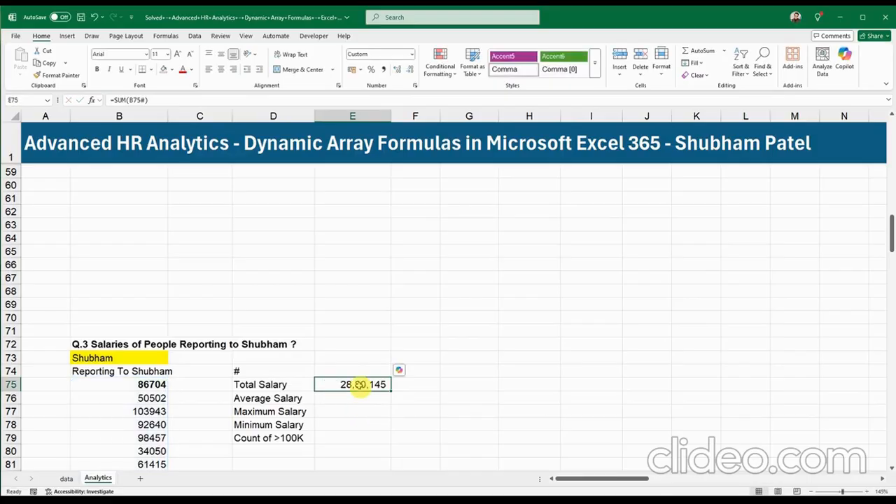
Step: Fill E76:E79 with the average, maximum, minimum and >100K count formulas based on B75#, and review =AVERAGE(B75#) in E76
scroll(360, 376, "down", 2)
key("Return")
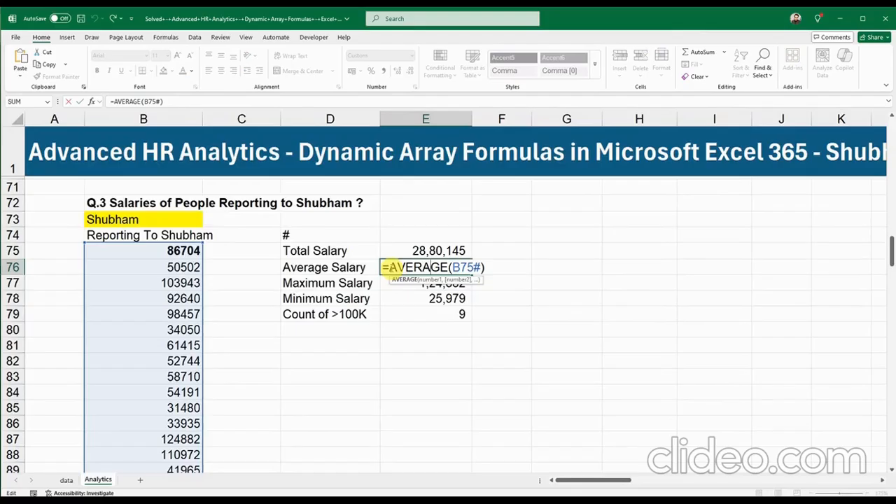
left_click_drag(389, 267, 456, 266)
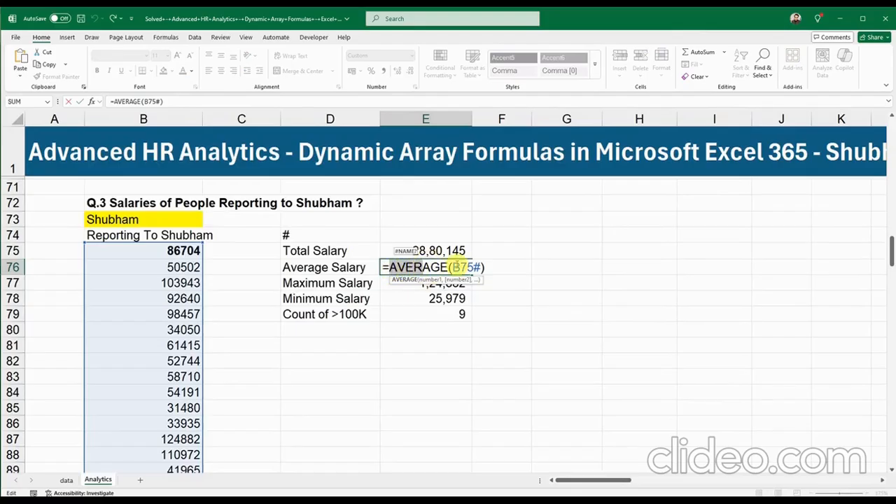
left_click(456, 266)
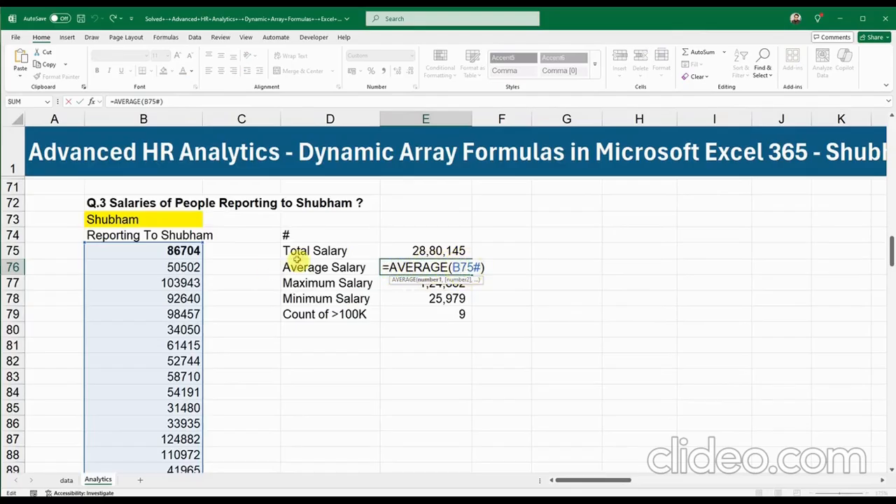
key("Return")
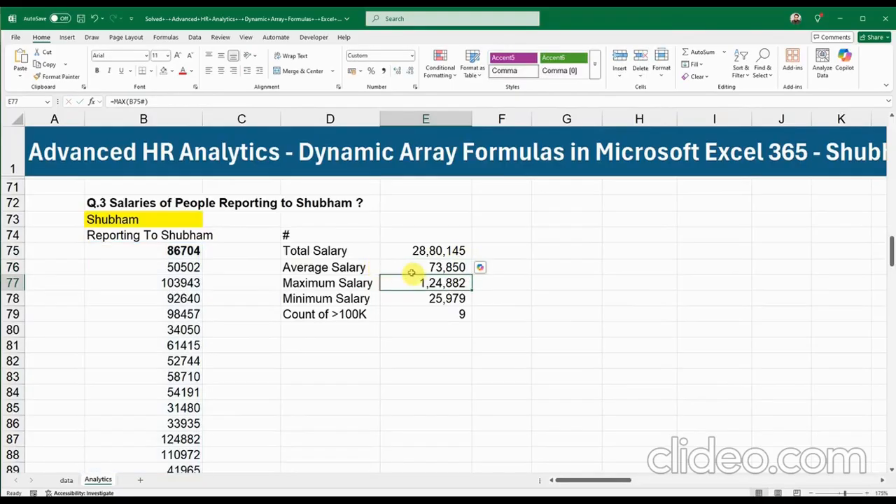
Step: Review the Maximum Salary formula =MAX(B75#) in E77 and the Minimum Salary formula =MIN(B75#) in E78
double_click(422, 283)
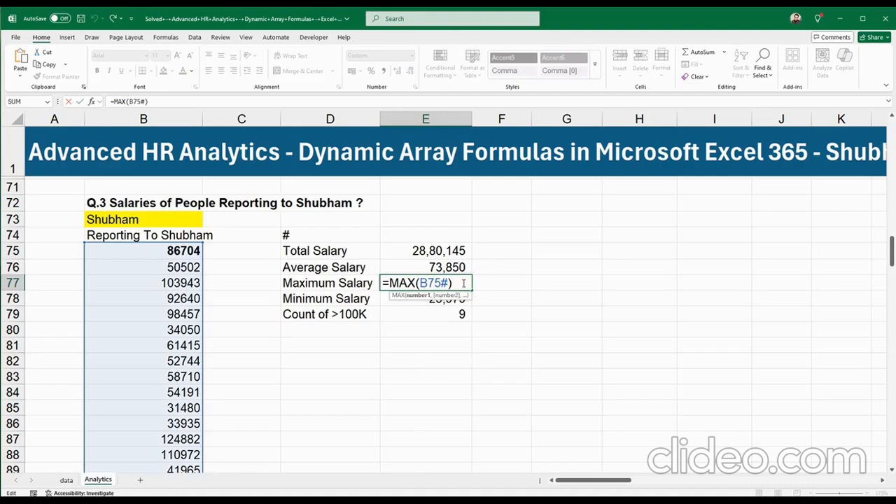
key("Return")
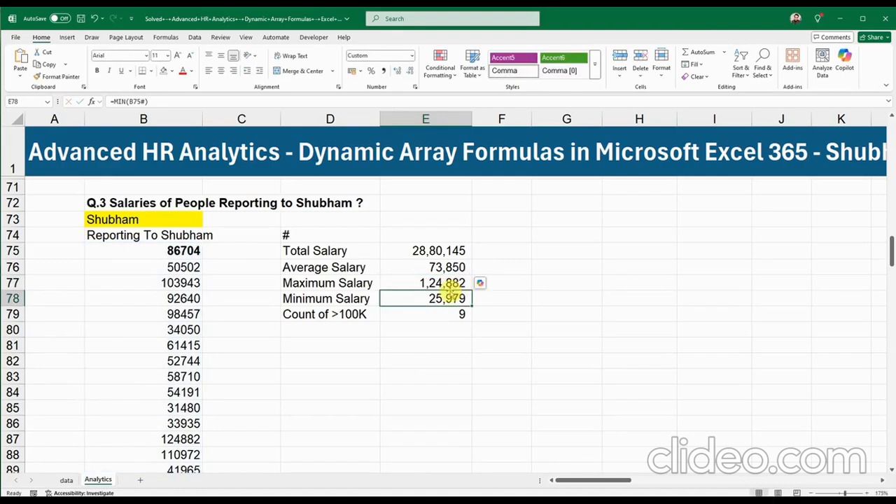
double_click(437, 299)
left_click(459, 299)
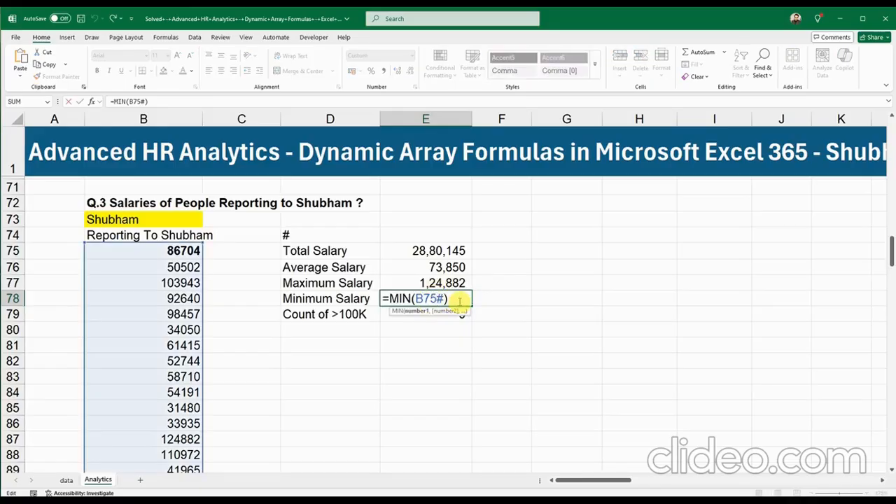
left_click(458, 298)
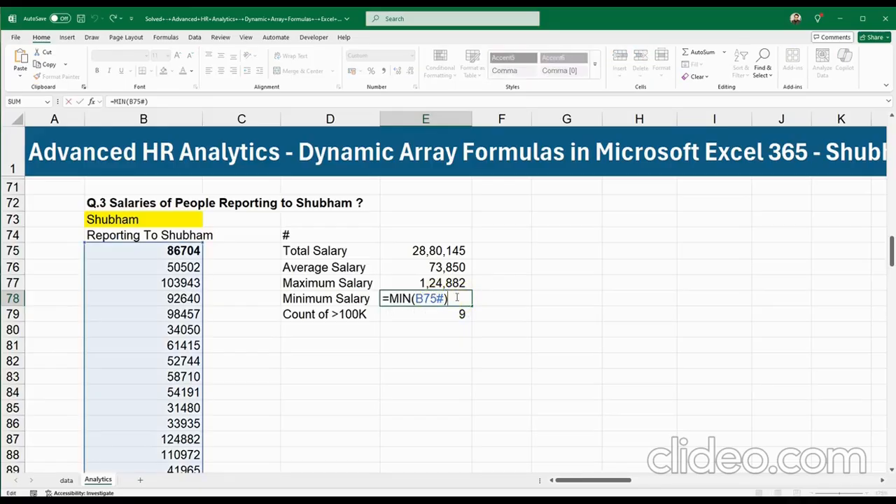
left_click(439, 298)
key("Return")
Step: Examine the range and the ">100000" criterion of the COUNTIFS formula in E79, and re-enter it
left_click(431, 314)
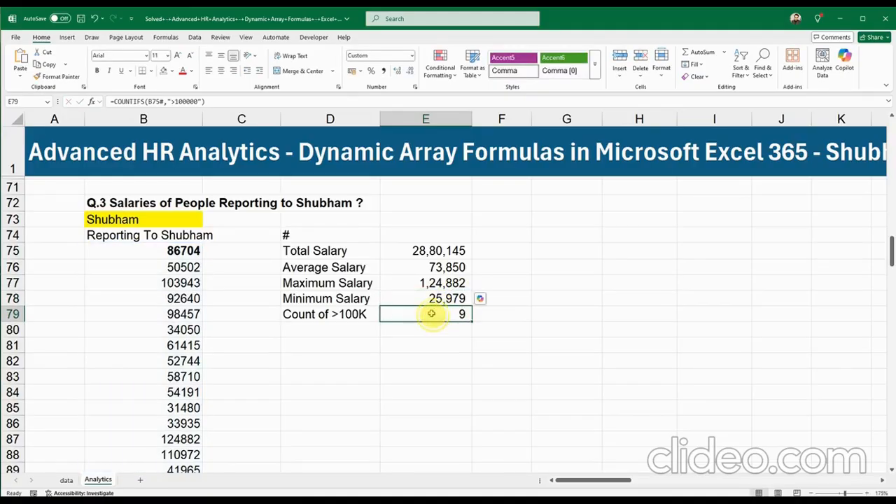
double_click(431, 314)
left_click(431, 341)
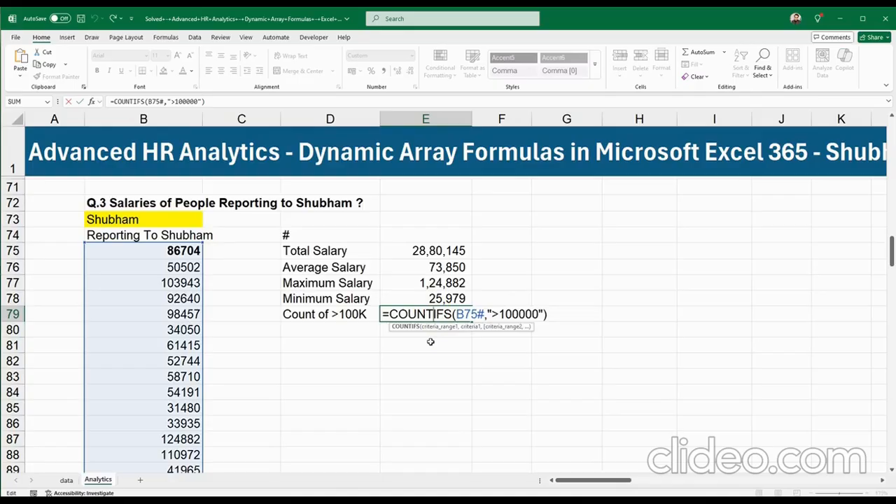
left_click(488, 317)
left_click(458, 315)
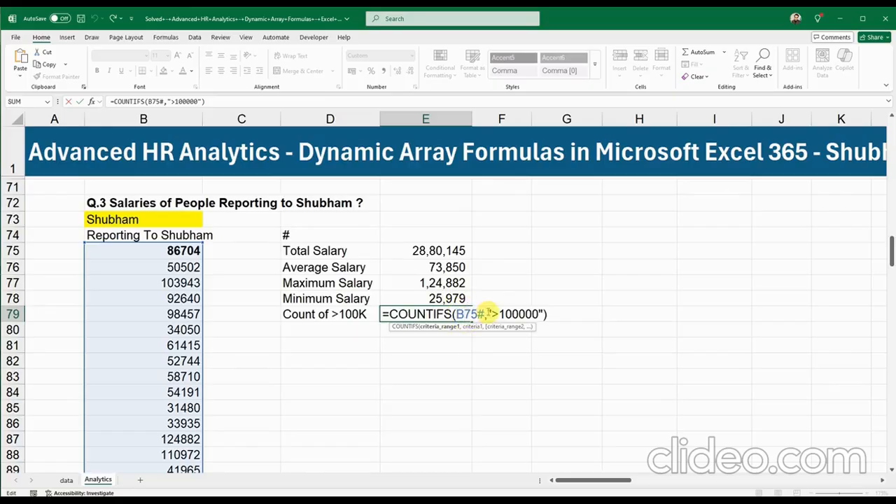
left_click(510, 315)
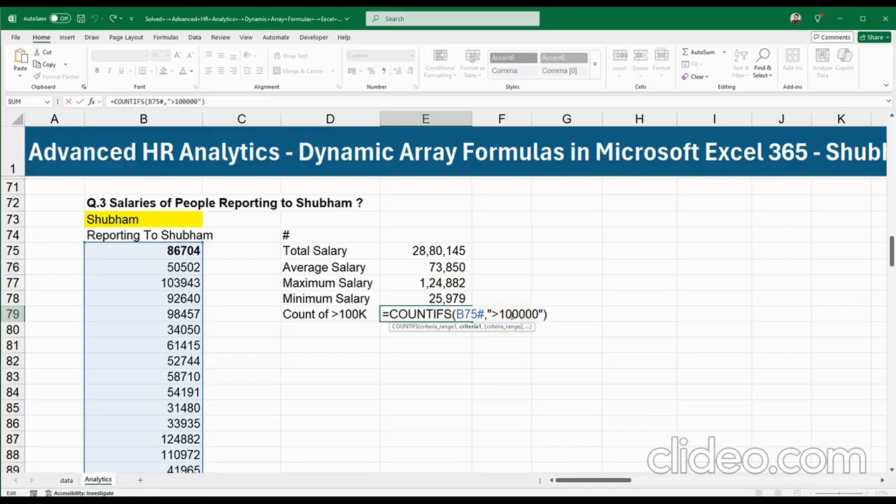
key("Return")
Step: Choose the first manager in the B73 list and check the salary summary in E75:E79
left_click(186, 213)
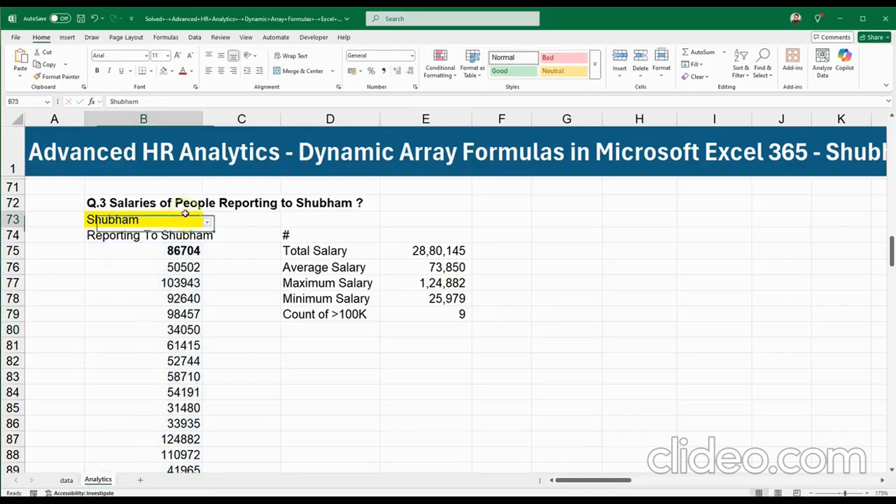
left_click(207, 222)
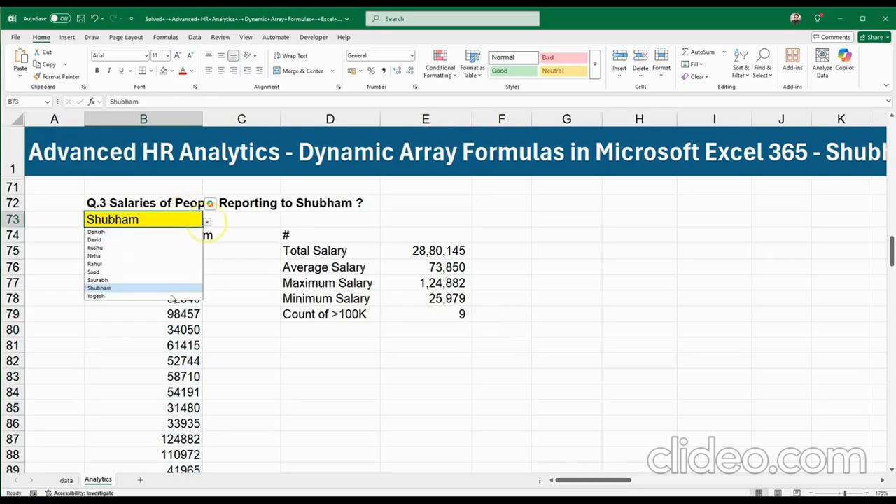
left_click(156, 233)
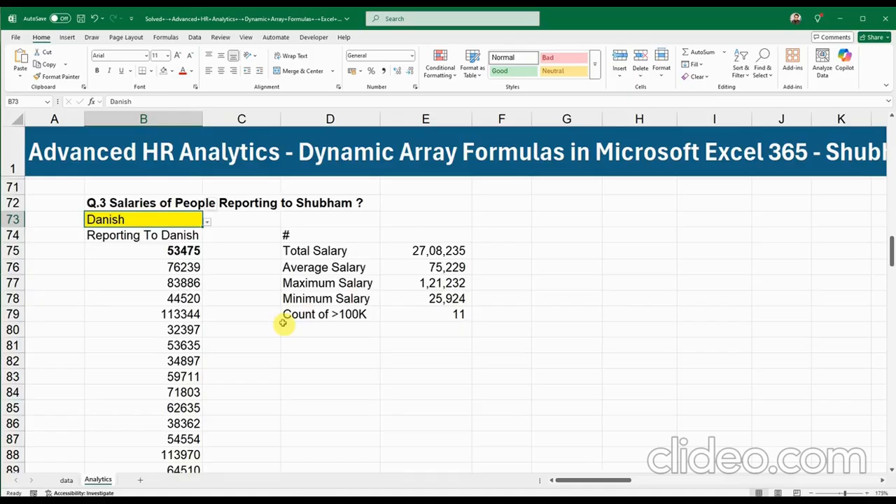
left_click(346, 316)
left_click(413, 298)
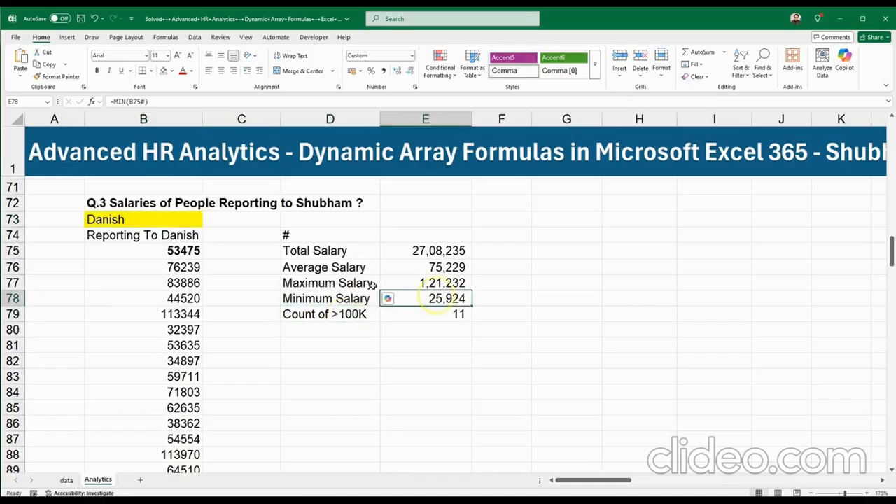
left_click(176, 224)
left_click(308, 406)
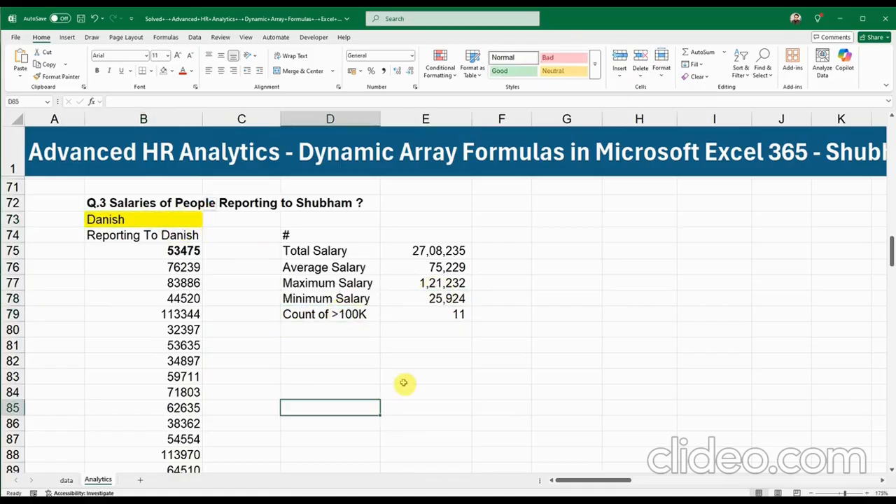
Step: Examine the Q4 question and its prepared FILTER formula in B119, and check the column order on the data sheet
scroll(363, 372, "down", 3)
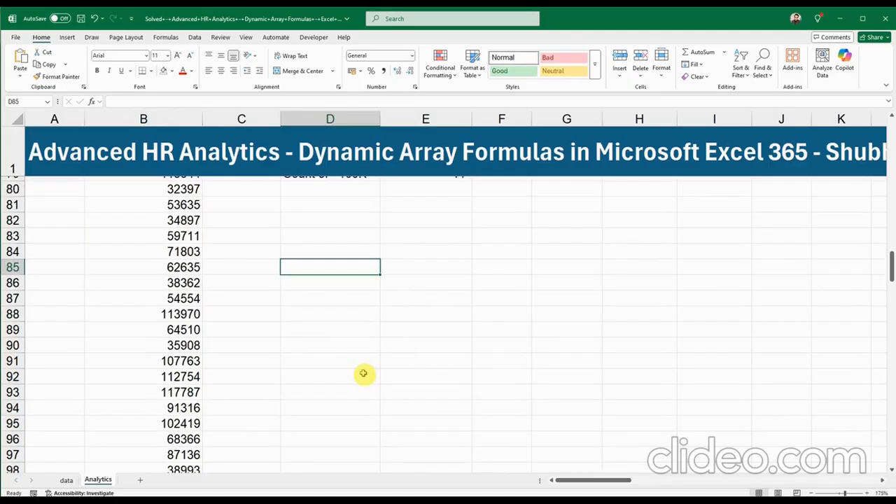
scroll(362, 373, "down", 8)
scroll(363, 373, "down", 3)
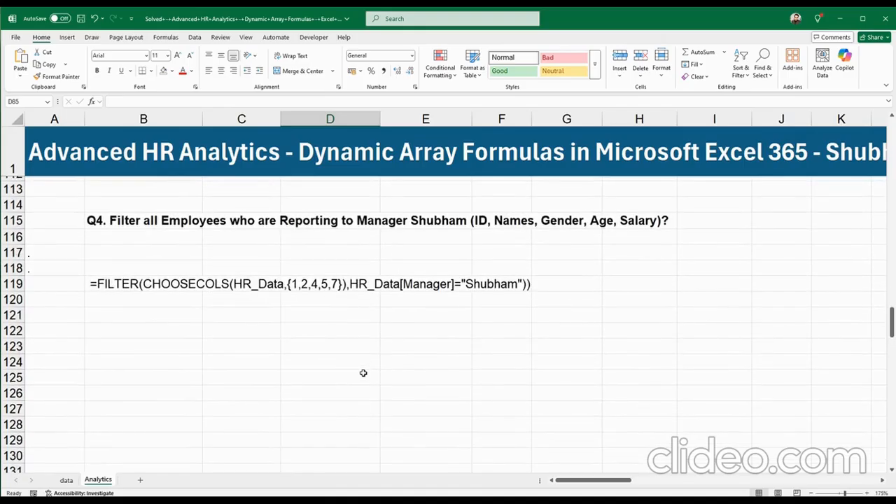
scroll(360, 370, "up", 1)
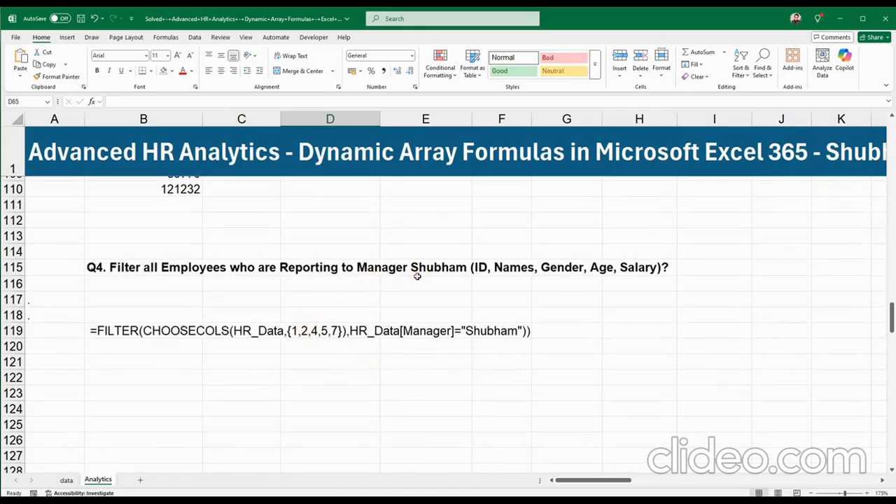
left_click(483, 270)
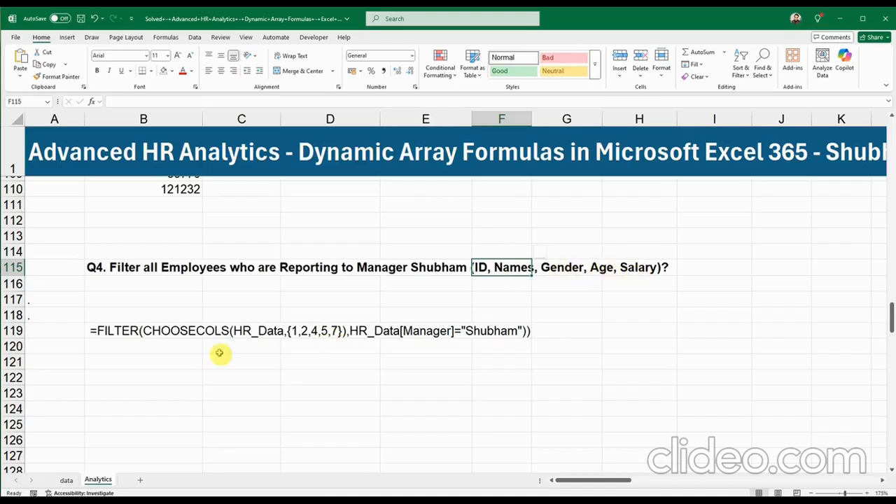
left_click(109, 333)
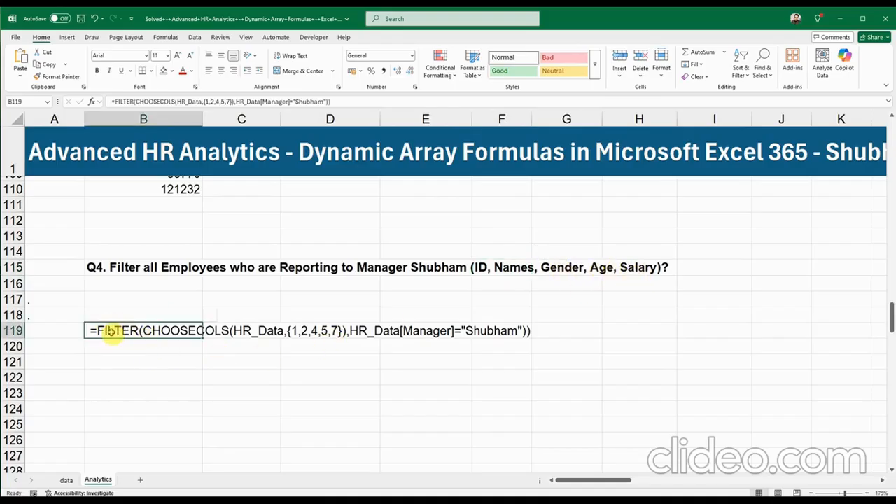
left_click(65, 481)
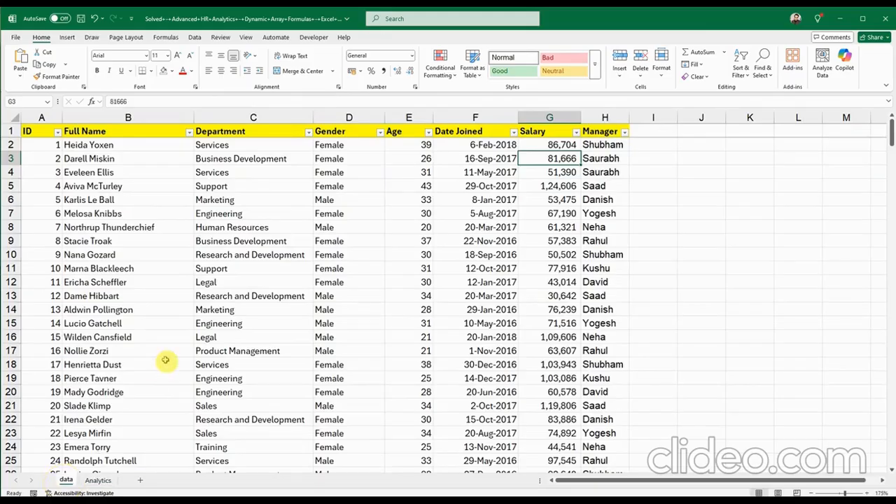
left_click(102, 131)
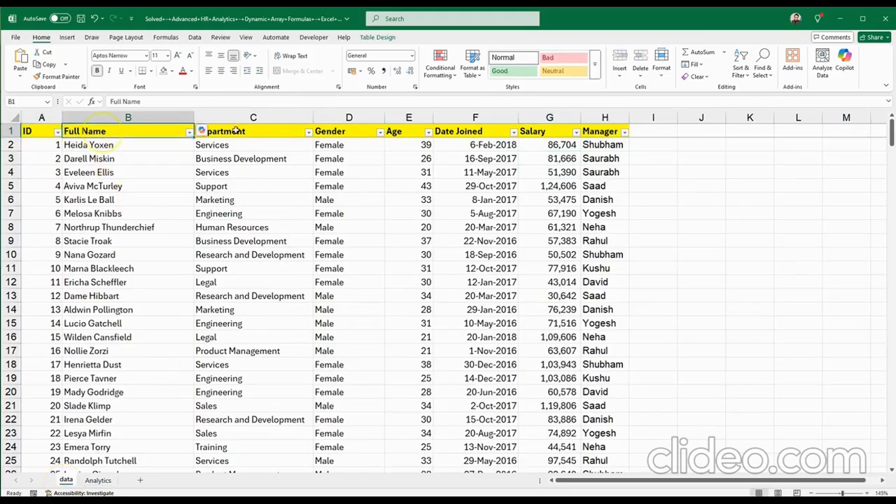
left_click(201, 132)
left_click(98, 480)
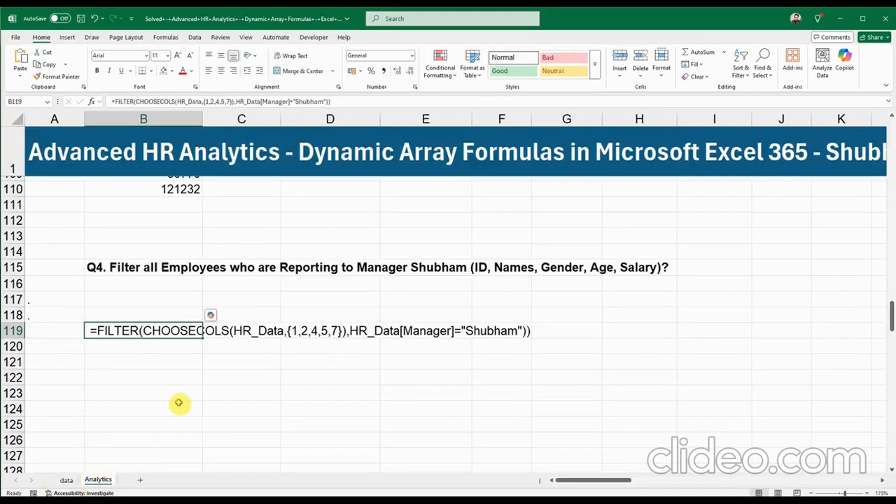
Step: Remove the leading space from the Q4 formula text in B119 so it becomes a working FILTER formula
left_click(114, 330)
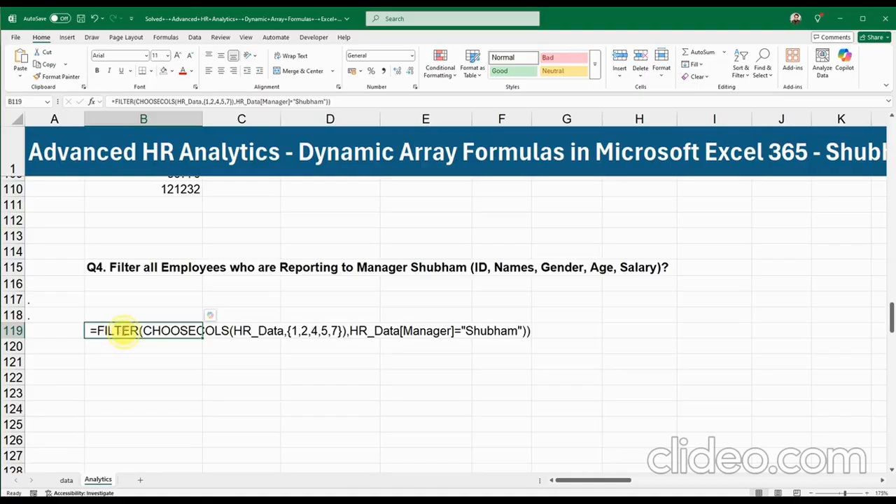
double_click(116, 330)
left_click(92, 331)
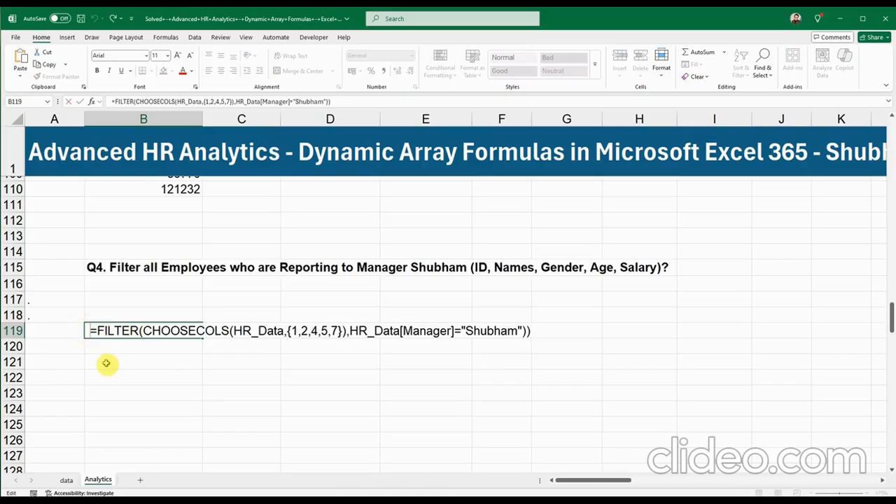
key("BackSpace")
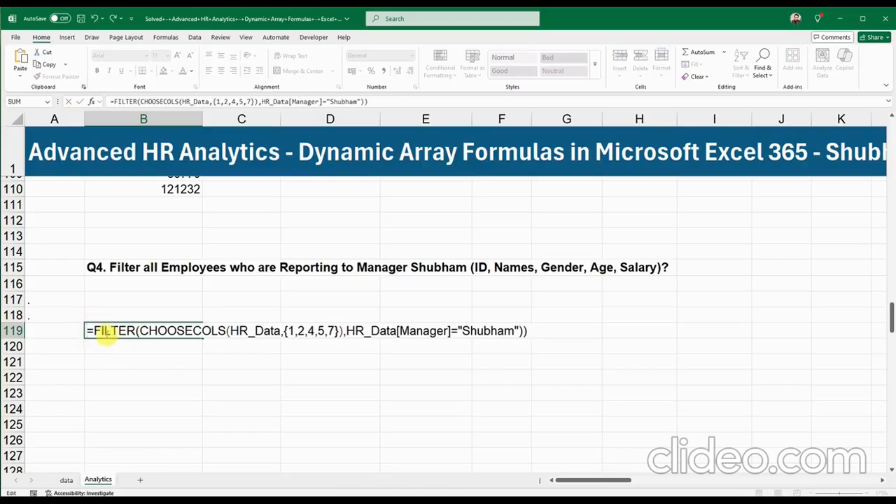
Step: Examine the FILTER, CHOOSECOLS, HR_Data, {1,2,4,5,7} and Manager criterion parts of the formula in B119
left_click_drag(94, 330, 135, 331)
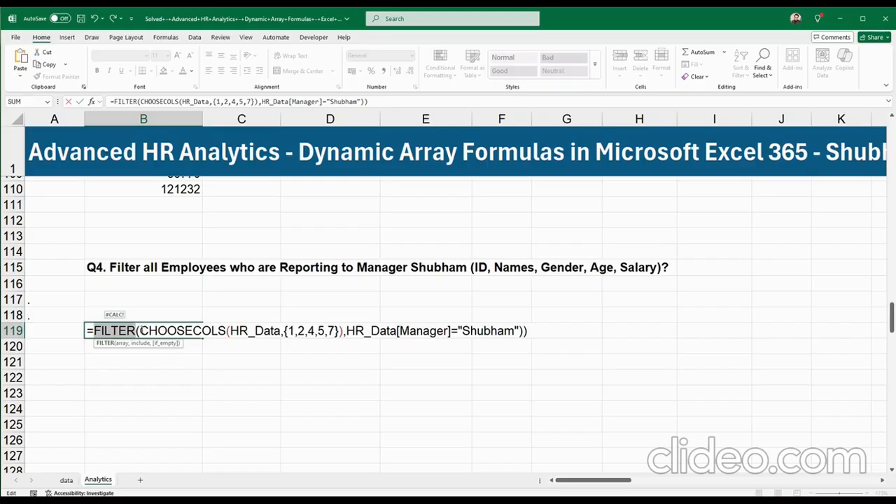
left_click_drag(139, 330, 228, 333)
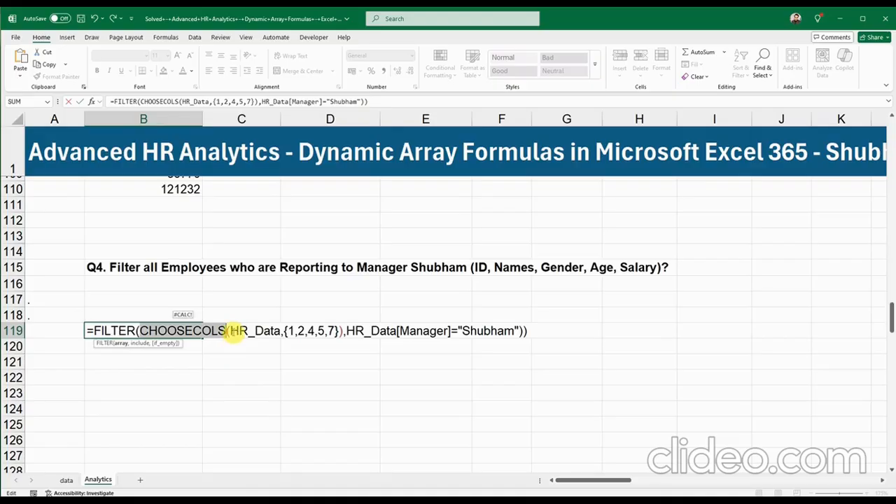
left_click_drag(231, 331, 282, 335)
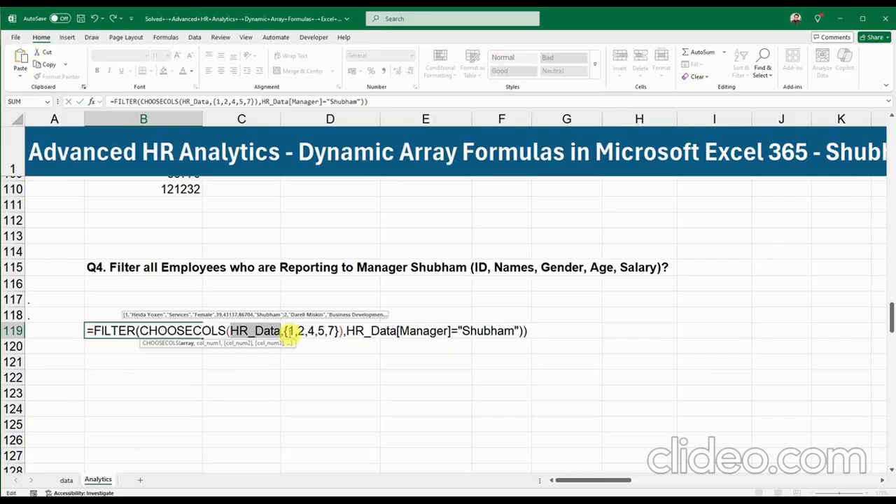
left_click(285, 330)
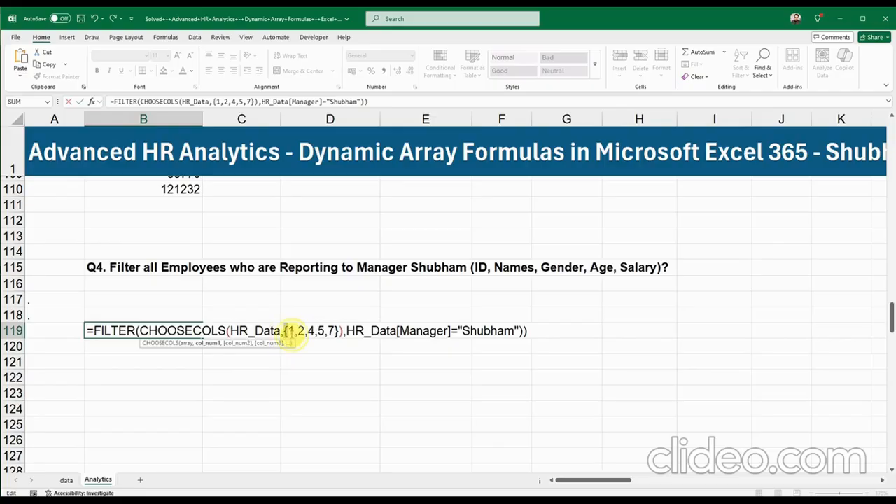
left_click(308, 331)
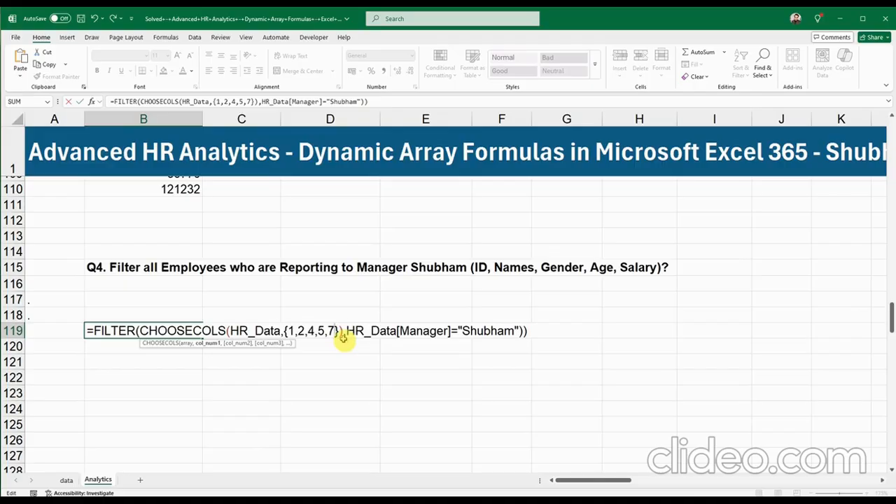
left_click(341, 330)
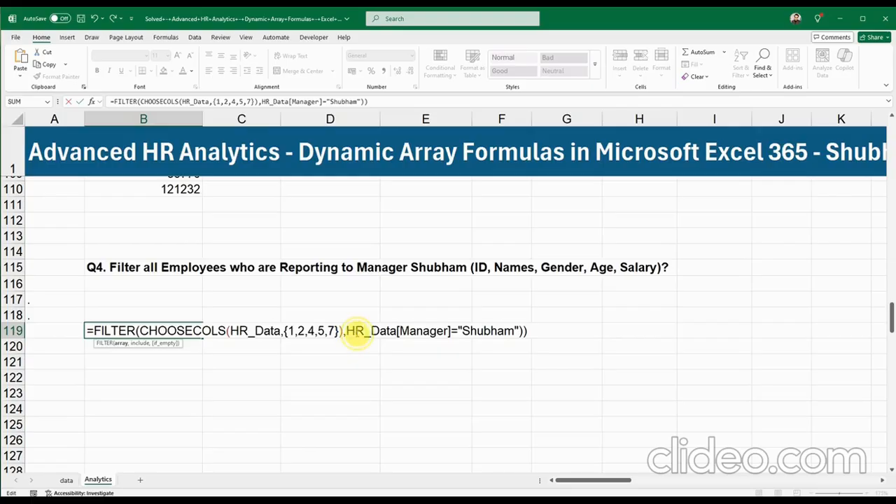
left_click(357, 332)
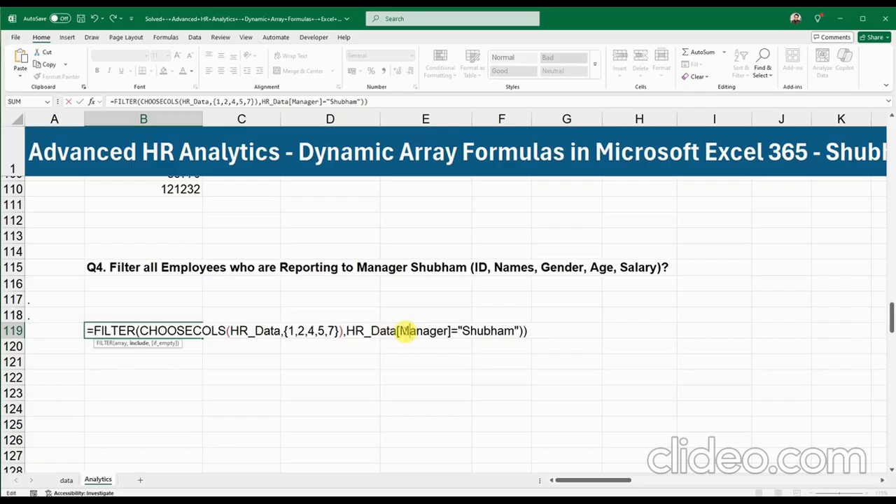
left_click_drag(347, 330, 397, 331)
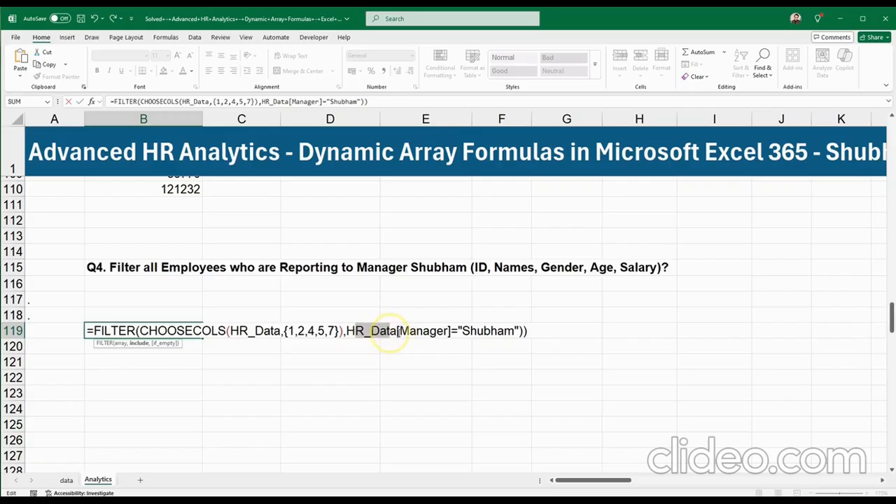
double_click(420, 330)
left_click(459, 330)
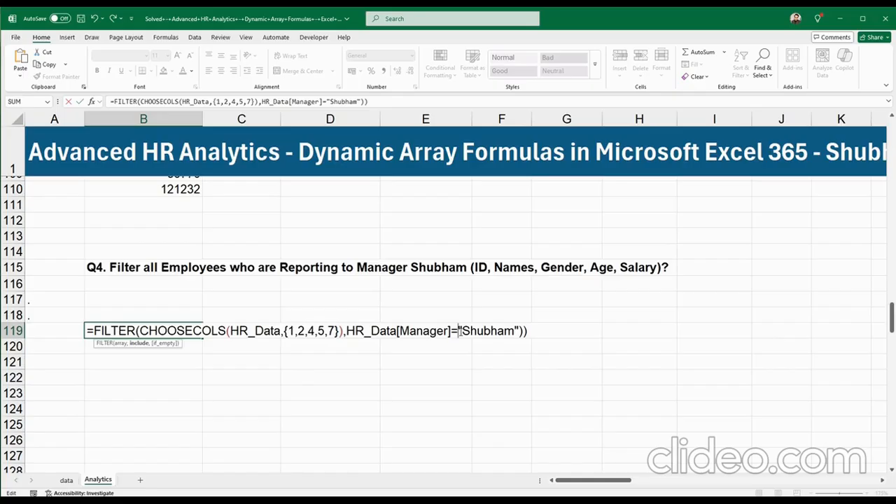
Step: Enter the FILTER formula in B119, accepting the proposed correction of its surplus closing parenthesis
left_click(457, 330)
key("Return")
left_click(475, 299)
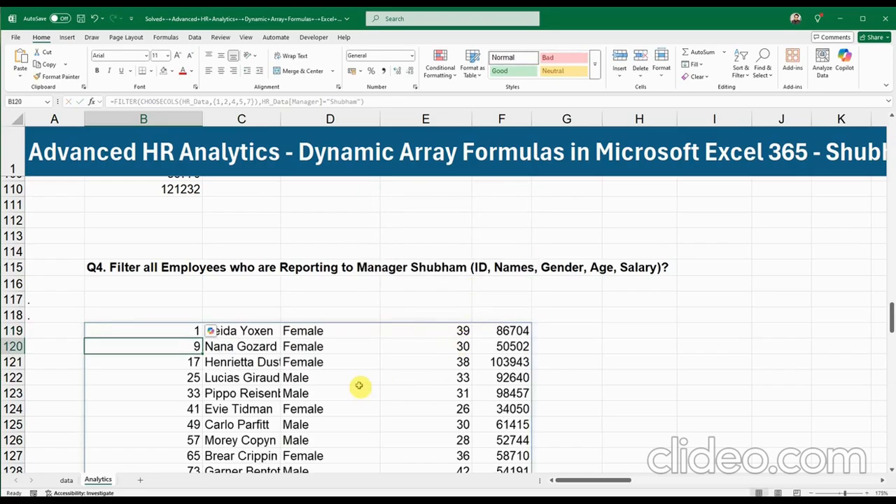
Step: Check the filtered employee list below Q4 and its ID, name, gender, age and salary columns
scroll(359, 385, "down", 13)
scroll(358, 386, "up", 5)
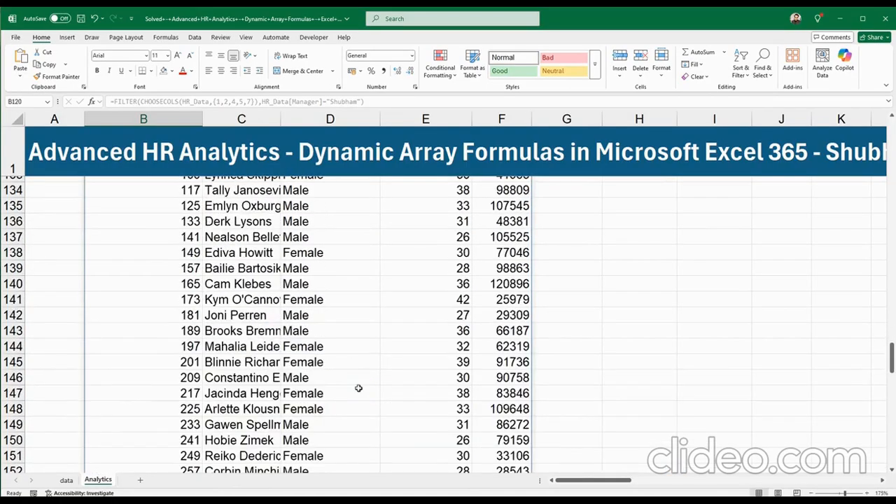
scroll(359, 388, "up", 9)
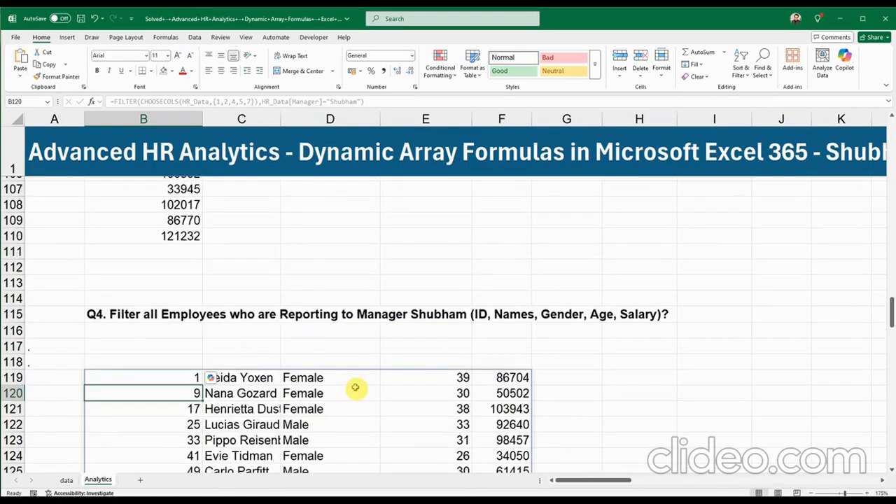
scroll(353, 387, "down", 3)
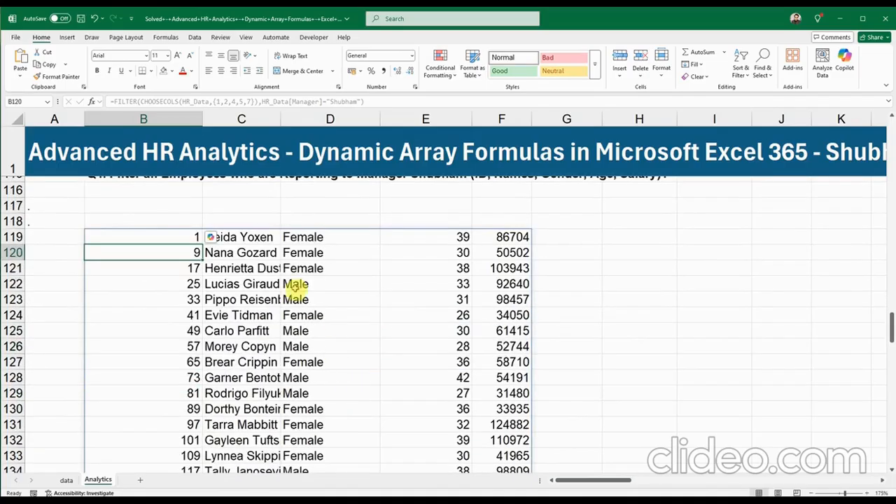
left_click(263, 236)
key("Right")
key("Right")
key("Right")
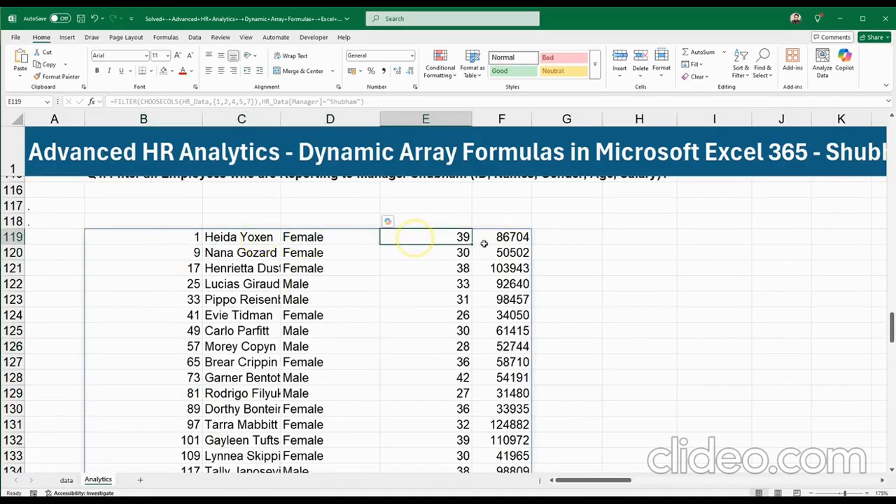
scroll(362, 370, "up", 2)
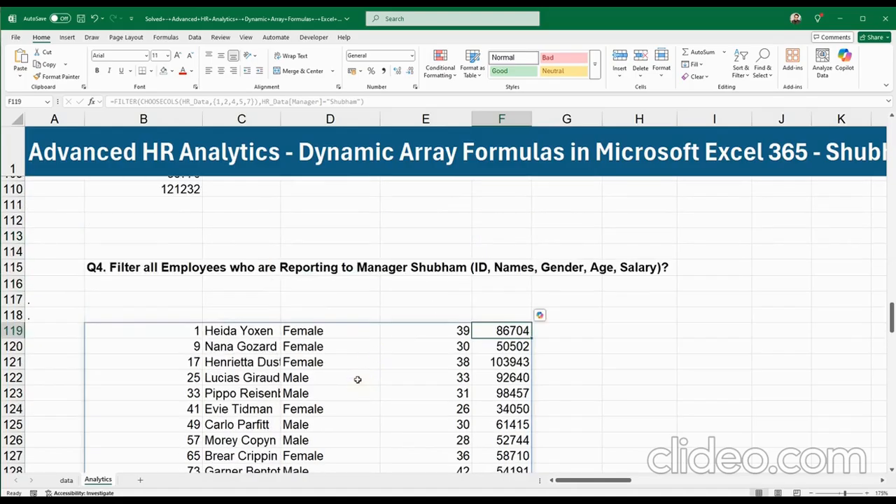
Step: Reopen the formula in B119 and insert VSTACK( in front of FILTER
left_click(180, 330)
double_click(179, 330)
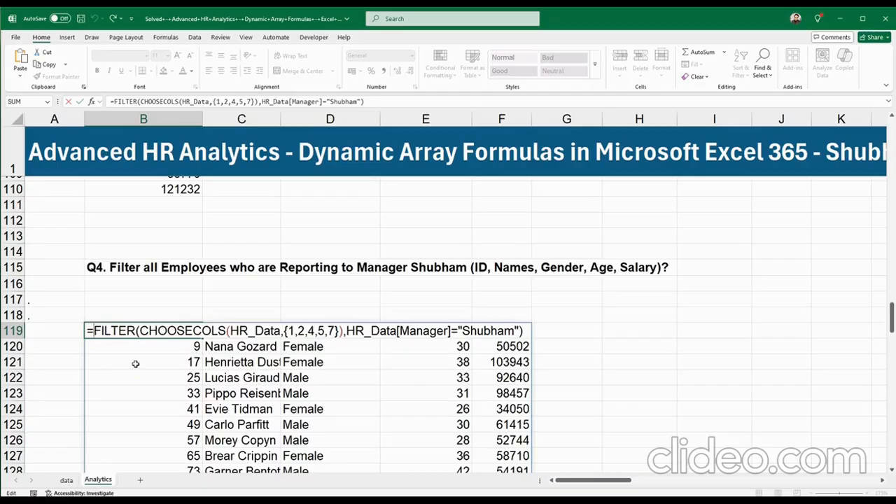
type("Vsta")
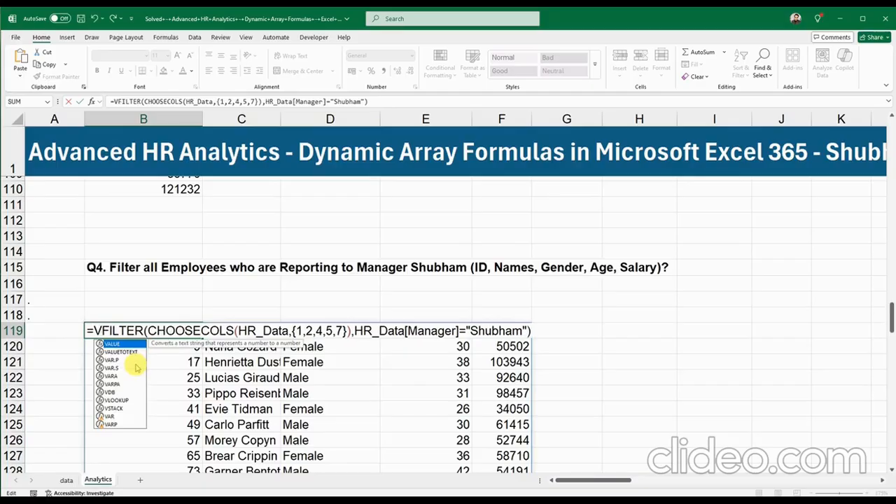
type("ck")
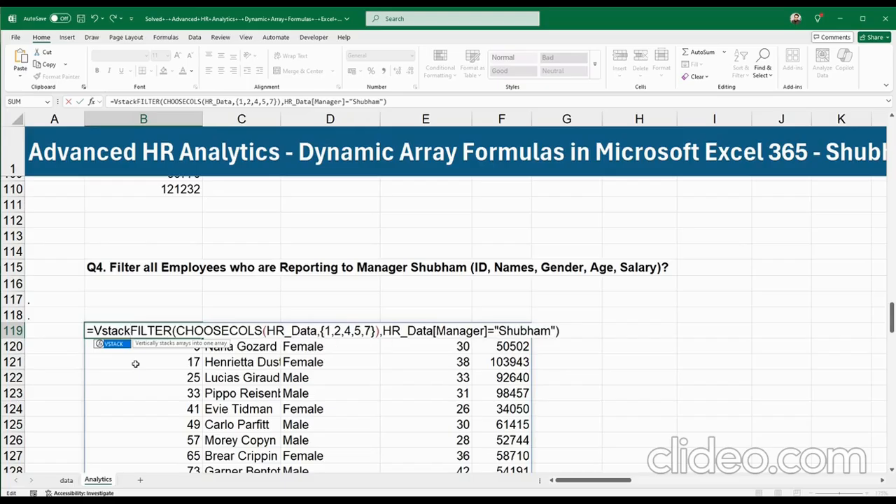
key("Tab")
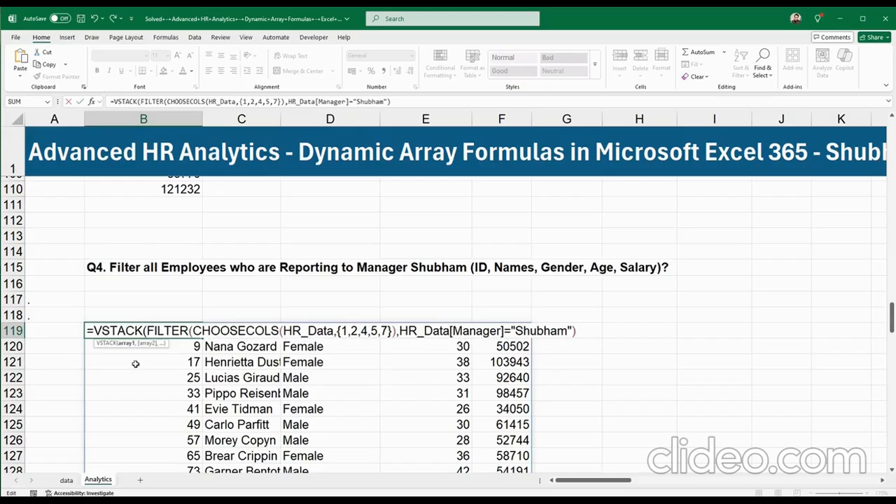
Step: Add HR_Data[#Headers] as the first VSTACK array before the FILTER part, and enter the formula with the proposed parenthesis correction
left_click(144, 329)
type("(hr")
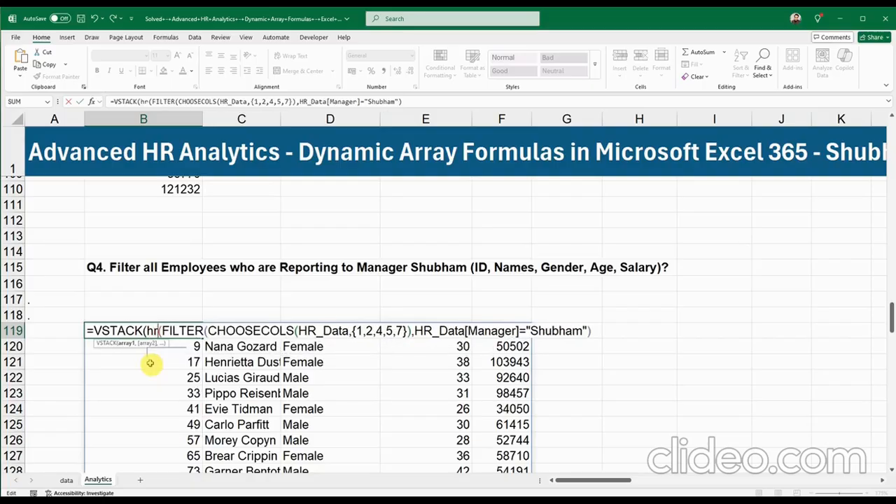
key("Tab")
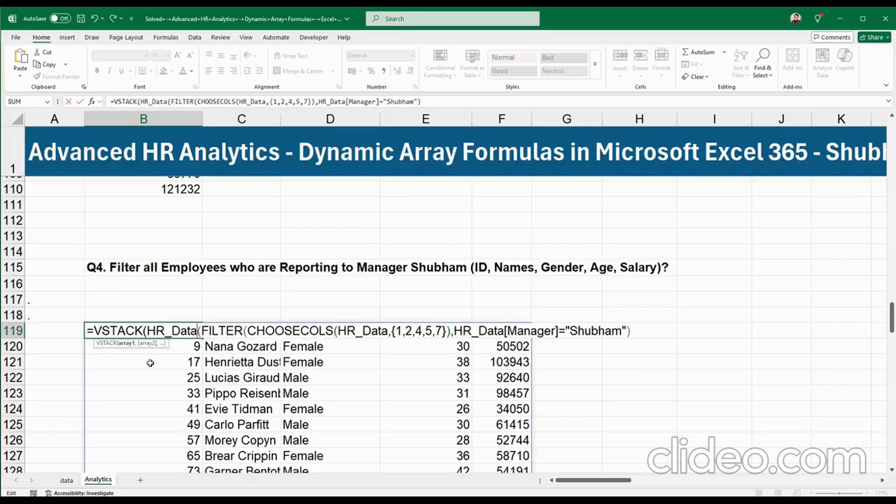
type("[")
key("Down")
key("Down")
key("Down")
key("Down")
key("Down")
key("Down")
key("Down")
key("Down")
key("Down")
key("Down")
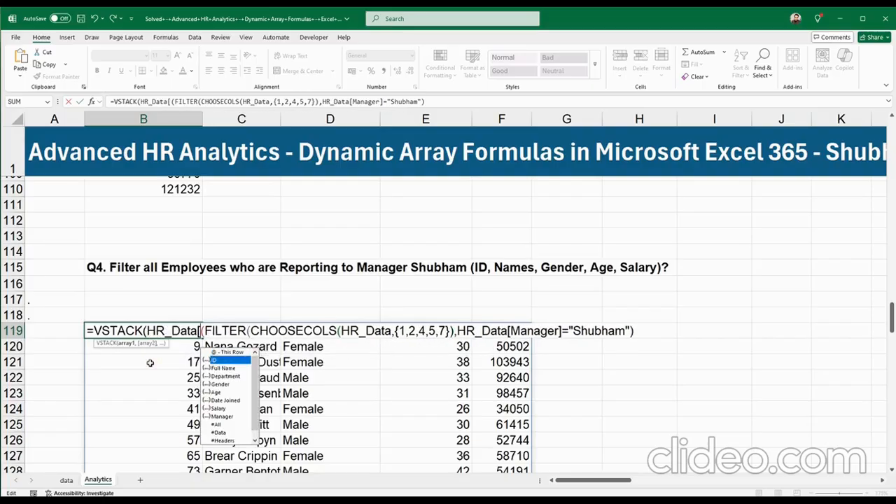
key("Down")
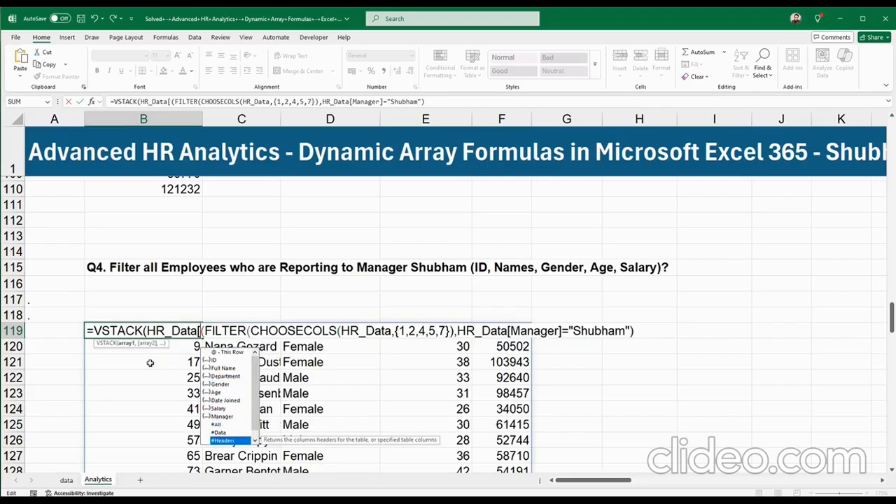
key("Tab")
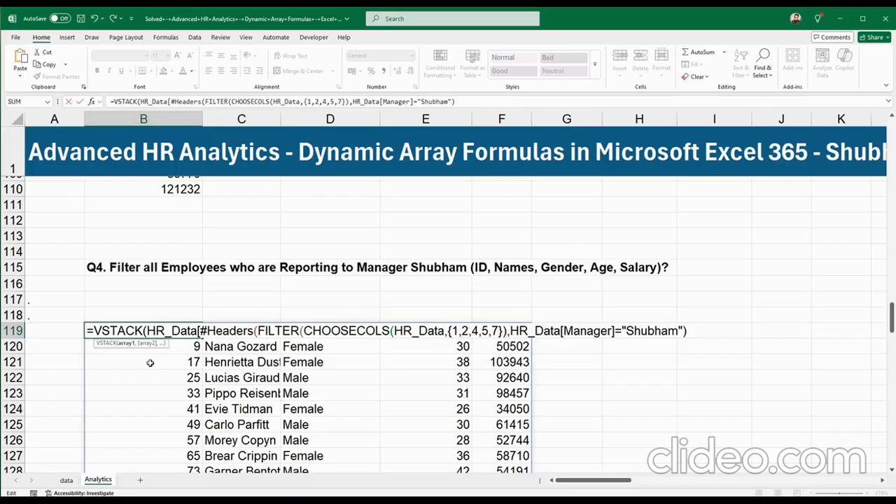
type("]")
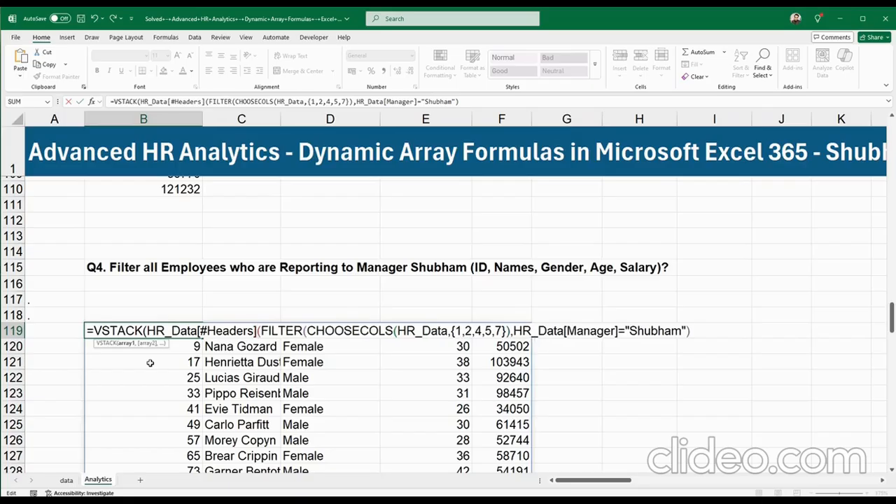
type(",")
key("Return")
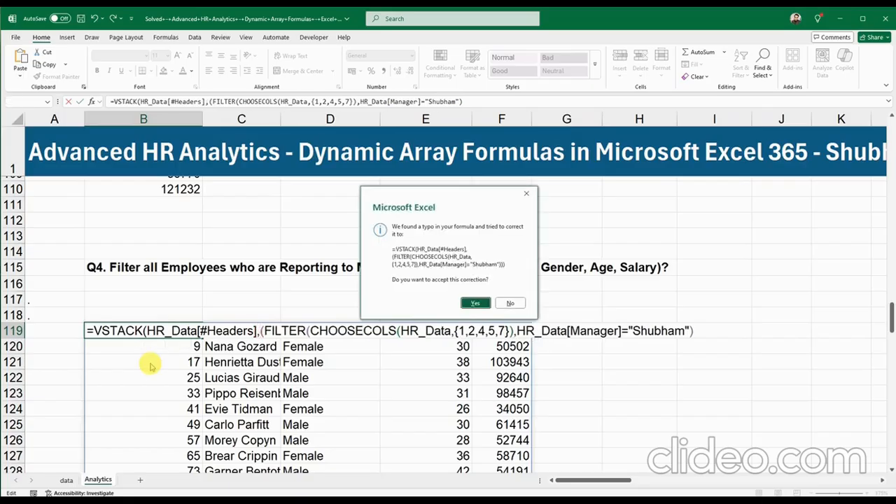
key("Return")
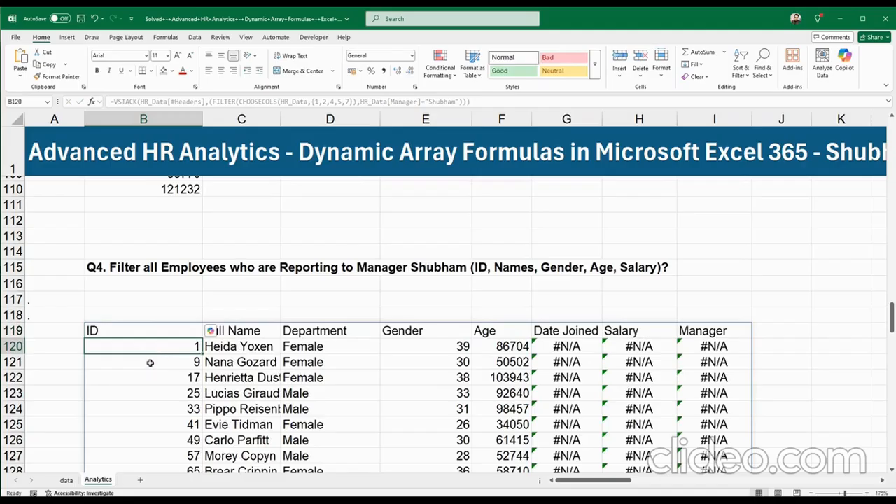
Step: Check the stacked Q4 result, comparing its header row with the data and inspecting the Date Joined, Salary and Manager columns
scroll(478, 370, "down", 4)
scroll(548, 364, "up", 5)
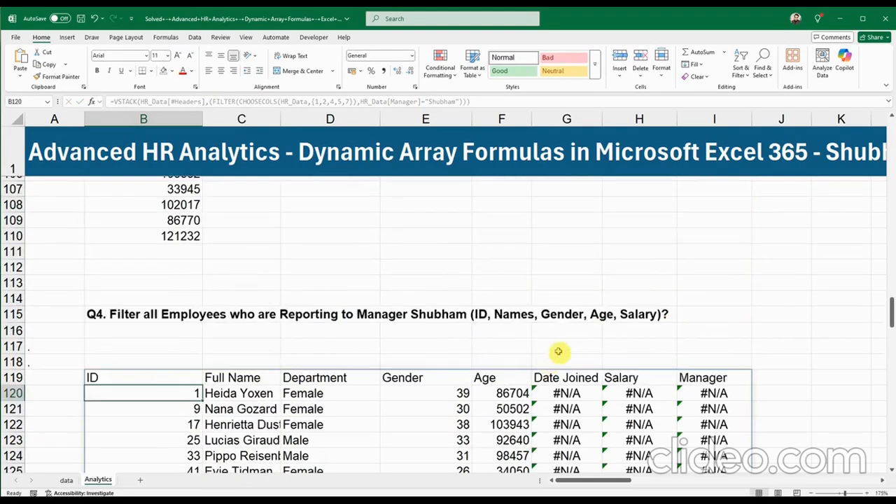
left_click(565, 393)
left_click(636, 394)
left_click(707, 394)
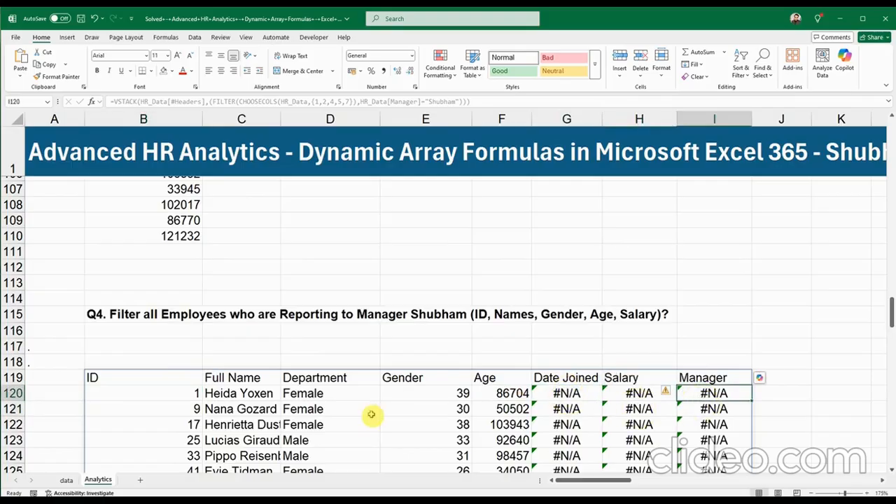
scroll(462, 427, "down", 6)
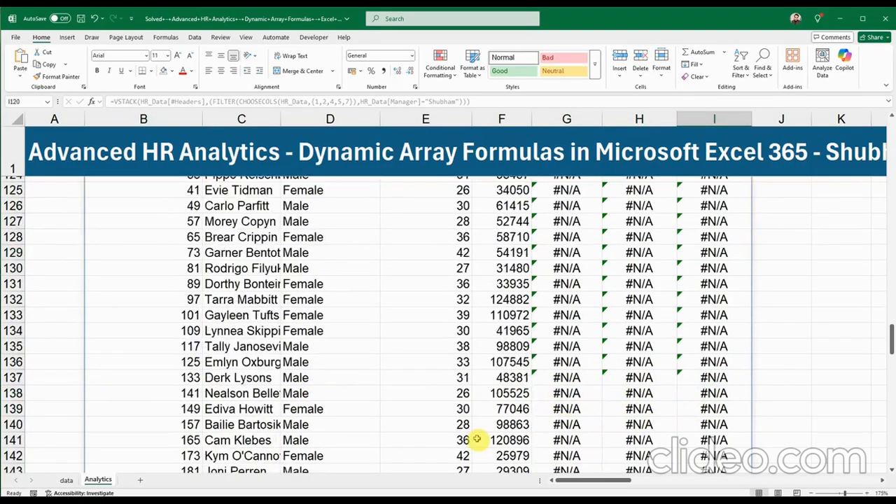
scroll(476, 439, "down", 2)
scroll(300, 426, "up", 11)
scroll(240, 424, "down", 5)
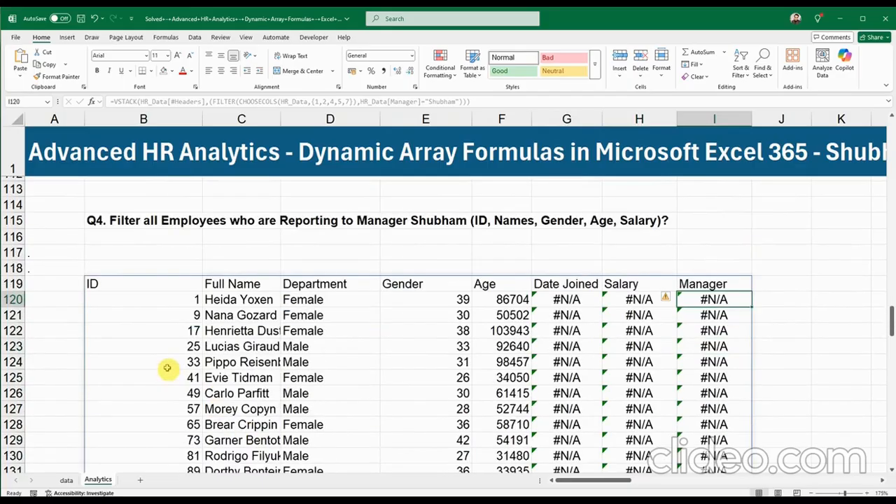
double_click(137, 285)
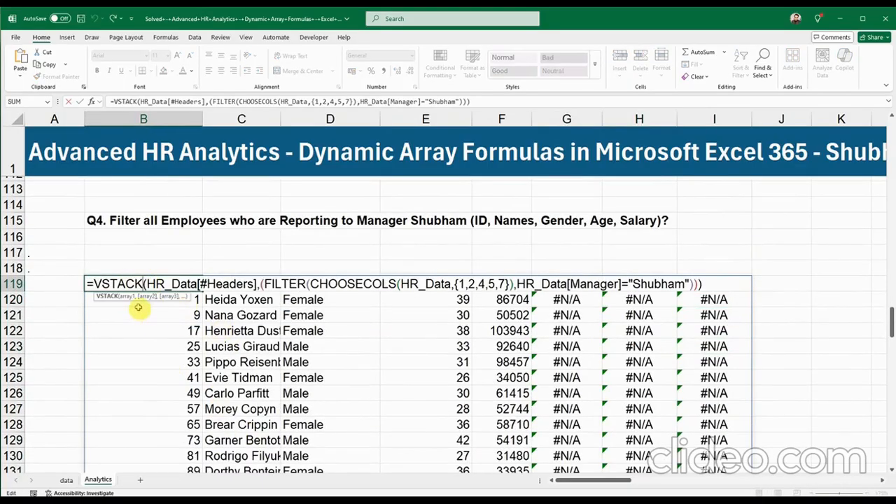
left_click_drag(90, 284, 258, 282)
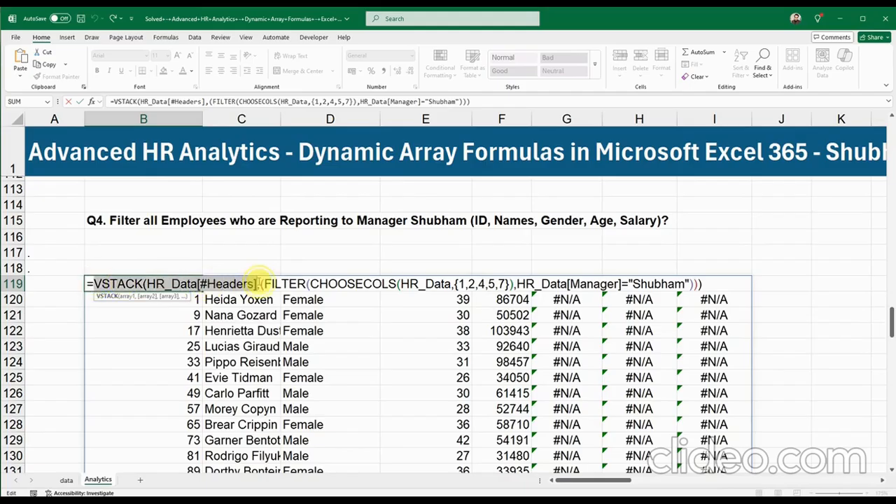
left_click_drag(261, 281, 441, 283)
left_click(144, 271)
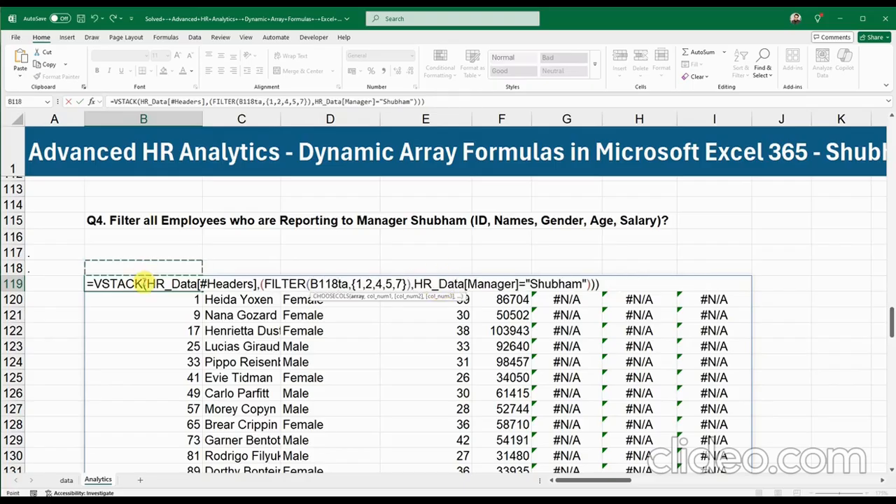
key("Escape")
Step: Replace the header array in B119's VSTACK formula with CHOOSECOLS(HR_Data[#Headers],{1,2,4,5,7}) and enter the formula
double_click(120, 281)
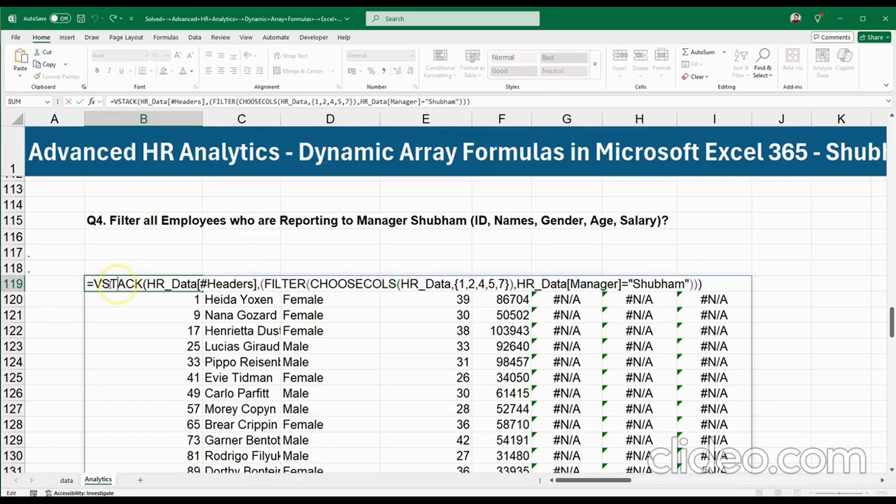
left_click_drag(91, 282, 260, 281)
key("ctrl+v")
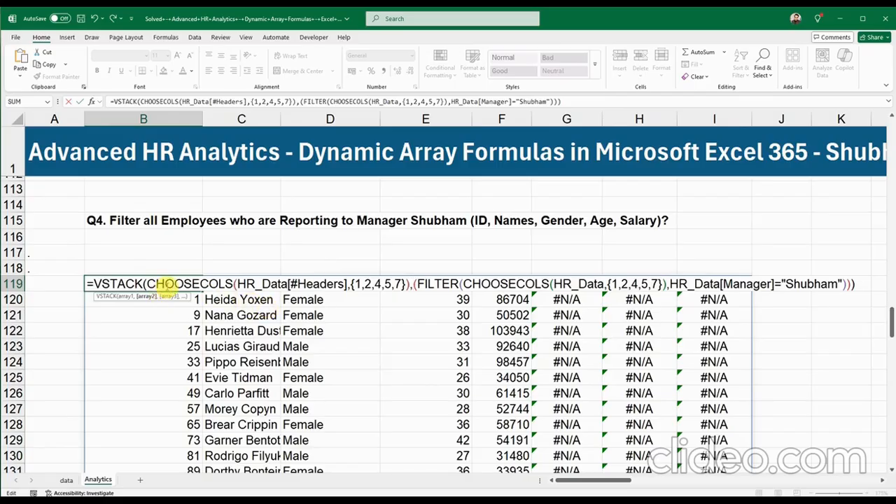
key("Return")
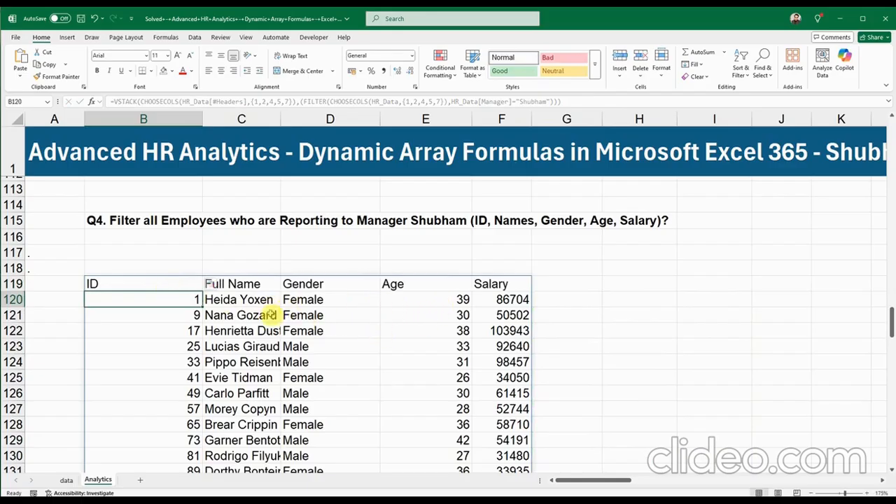
Step: Check each header of the stacked Q4 result in row 119, from ID to Salary
left_click(171, 284)
left_click(218, 288)
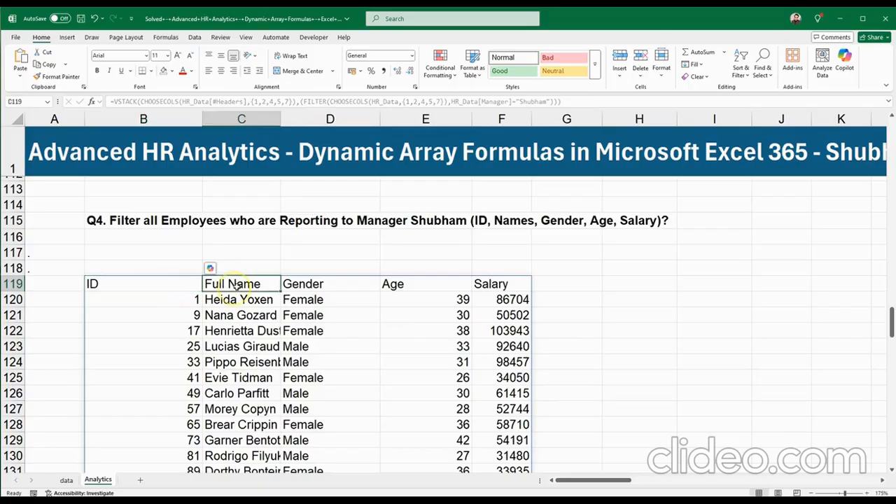
left_click(310, 284)
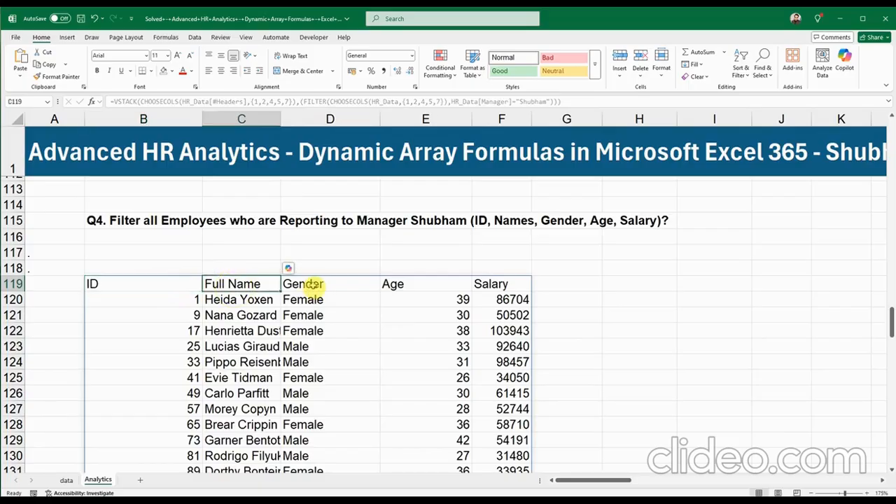
left_click(408, 286)
left_click(507, 291)
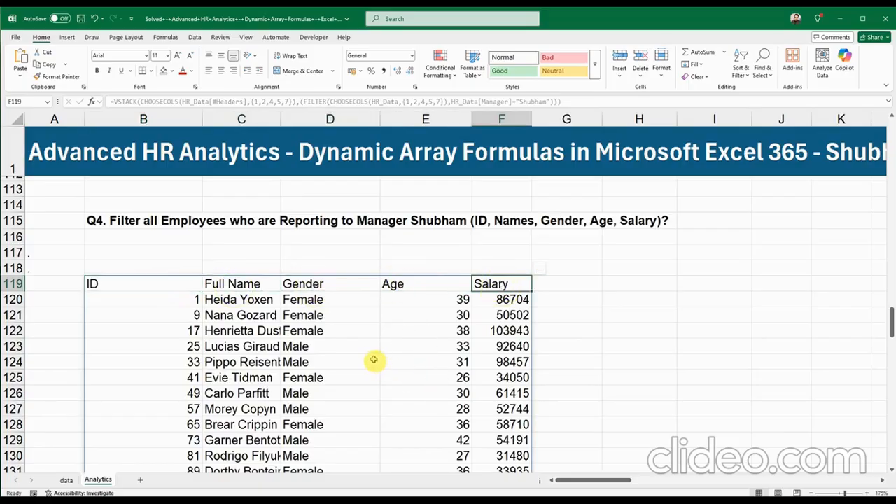
Step: Review the VSTACK formula in B119, examining its CHOOSECOLS header array, the column list and the FILTER condition
double_click(144, 284)
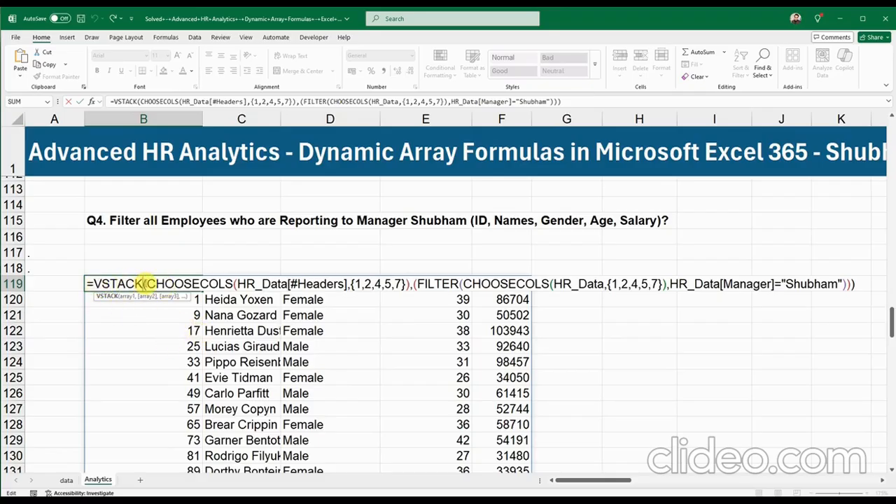
left_click_drag(147, 283, 231, 283)
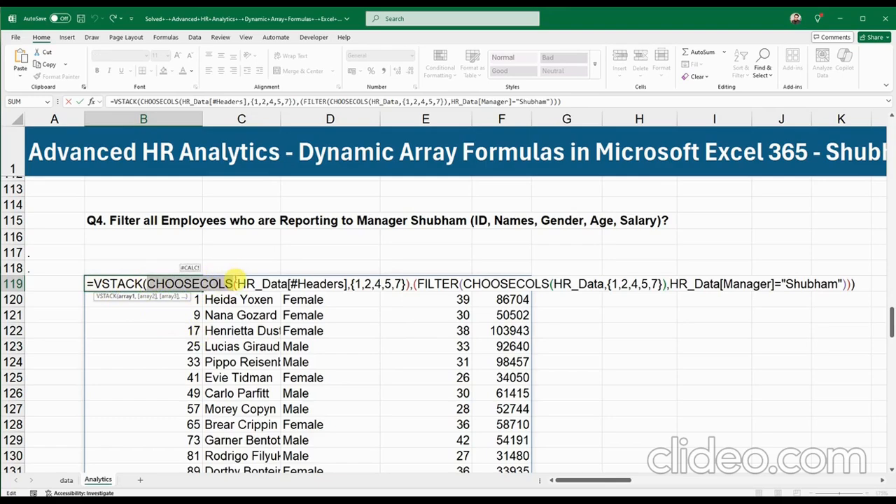
left_click(116, 284)
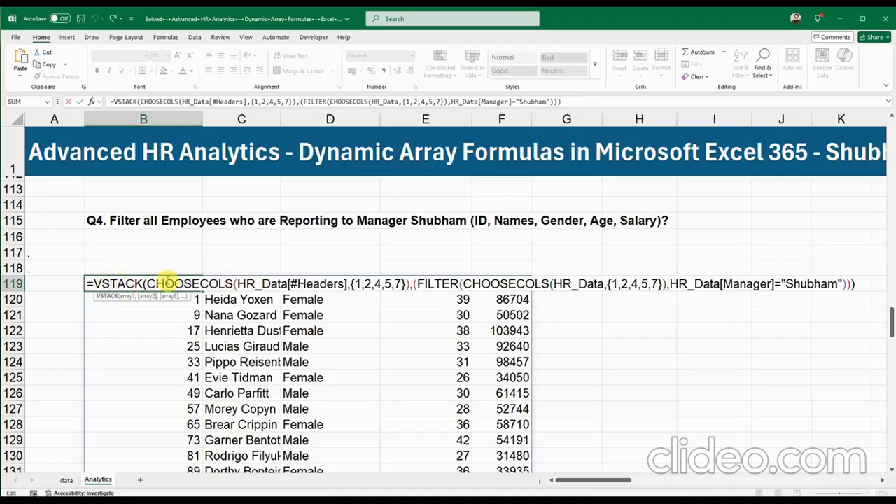
left_click_drag(147, 283, 349, 288)
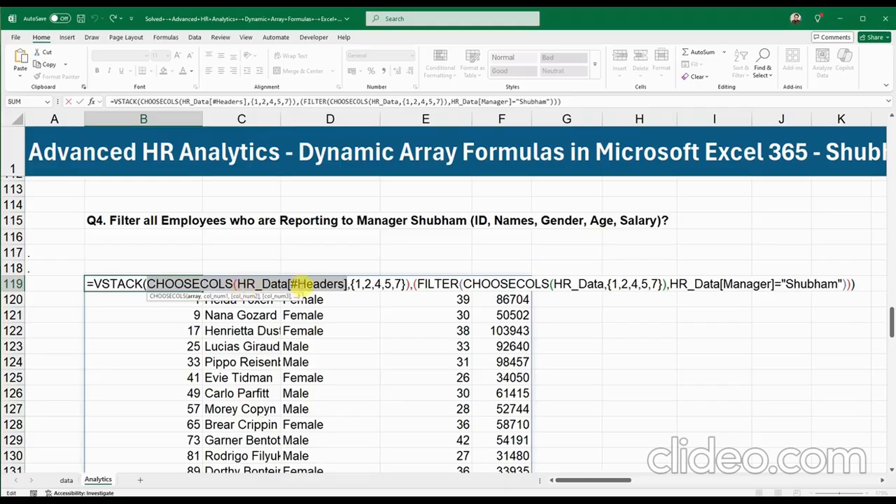
left_click_drag(350, 283, 409, 285)
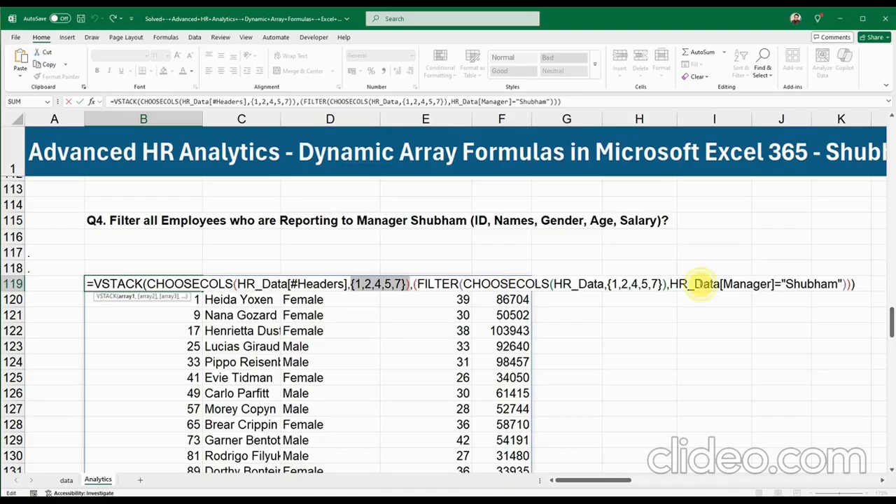
left_click(695, 284)
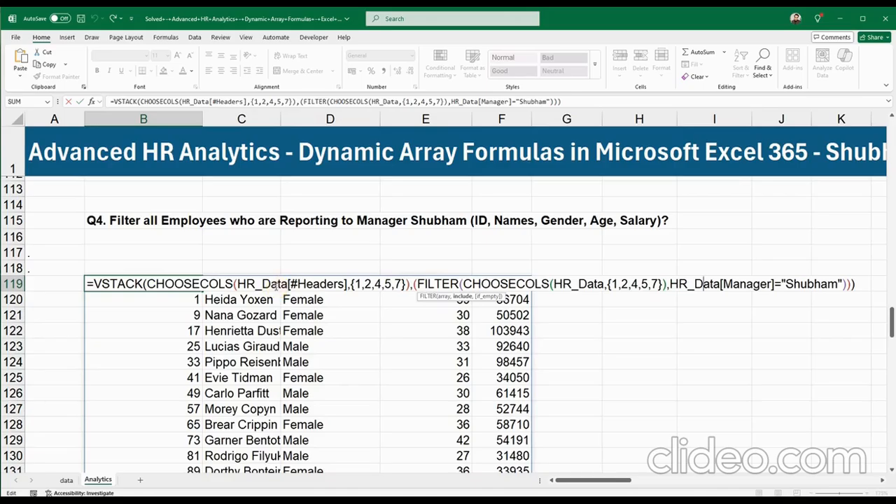
key("Return")
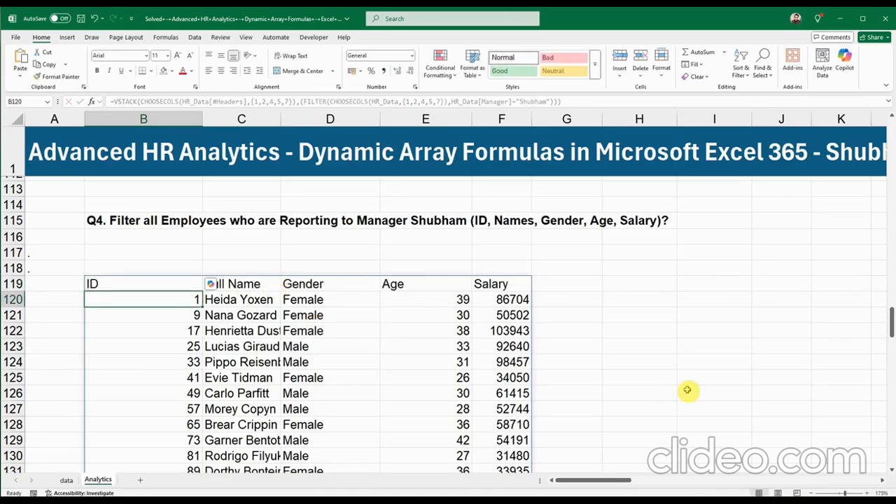
Step: Look through the stacked employee rows and inspect the manager criterion at the end of the B119 formula
scroll(343, 399, "down", 5)
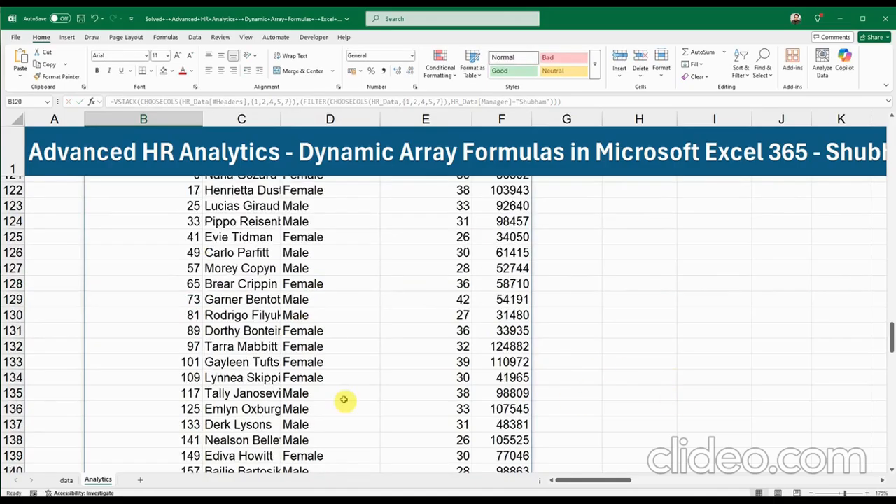
scroll(344, 399, "up", 2)
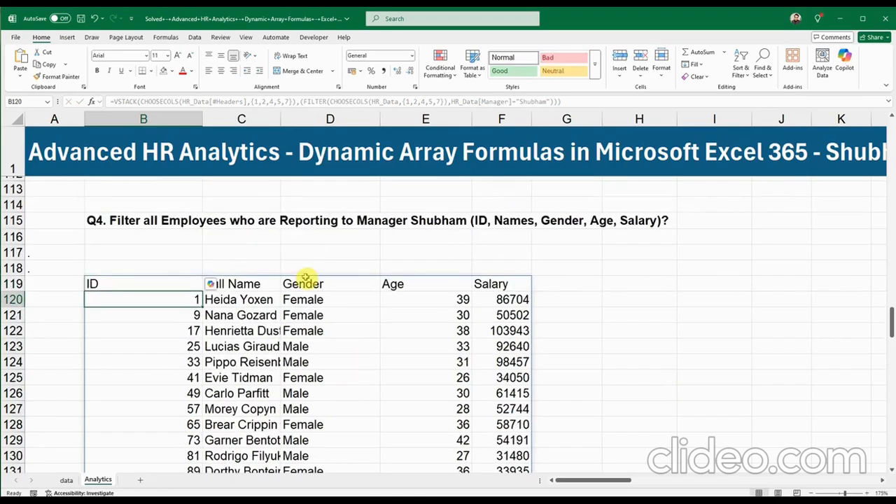
double_click(145, 285)
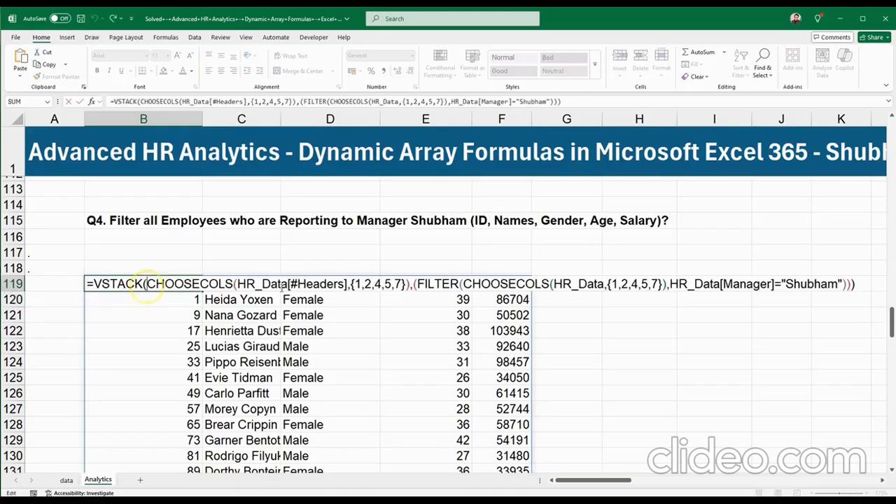
left_click(783, 283)
left_click_drag(783, 284, 845, 283)
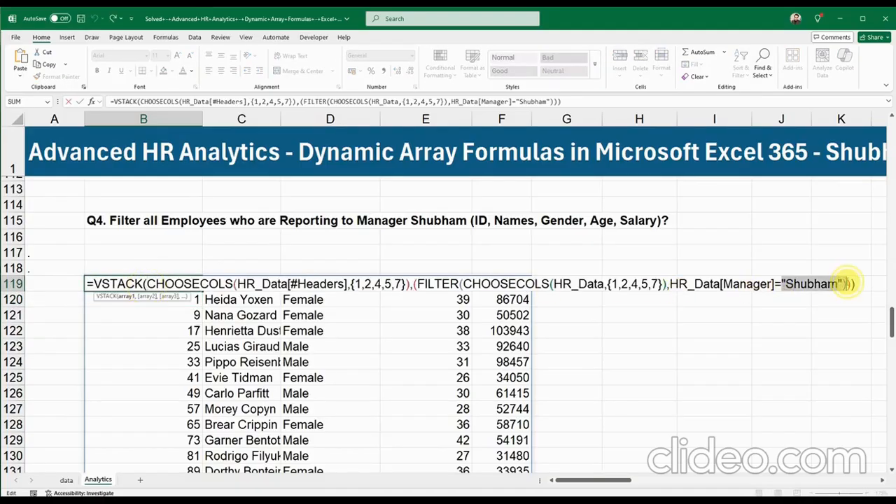
left_click(791, 282)
key("Return")
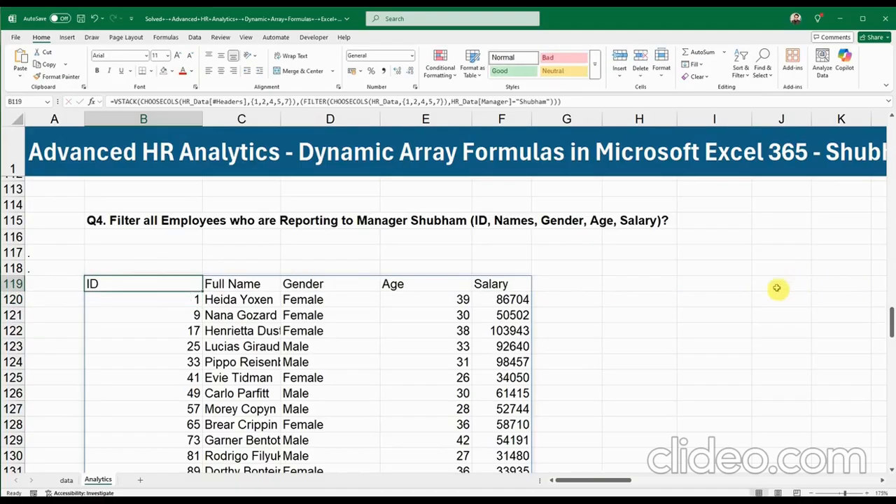
Step: Go to Q.5 and examine the question, the Age Above input in C163 and the first Departments and People headings
left_click(686, 394)
scroll(787, 388, "down", 1)
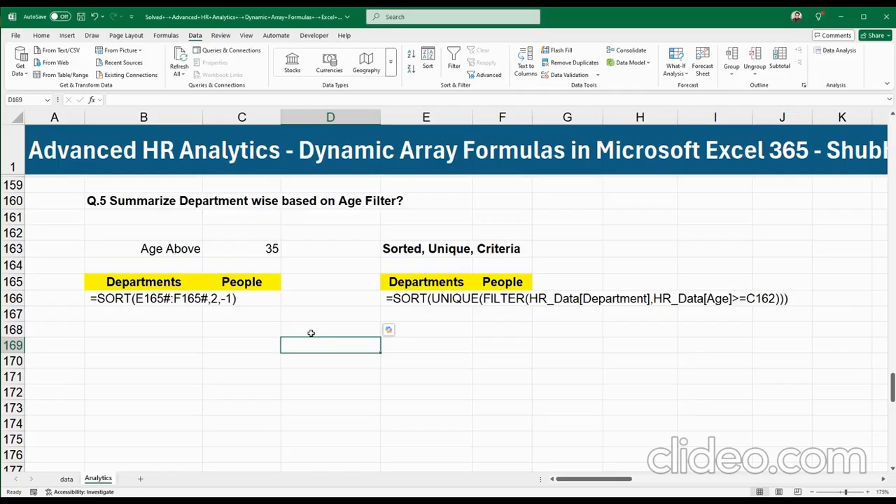
left_click_drag(126, 201, 410, 204)
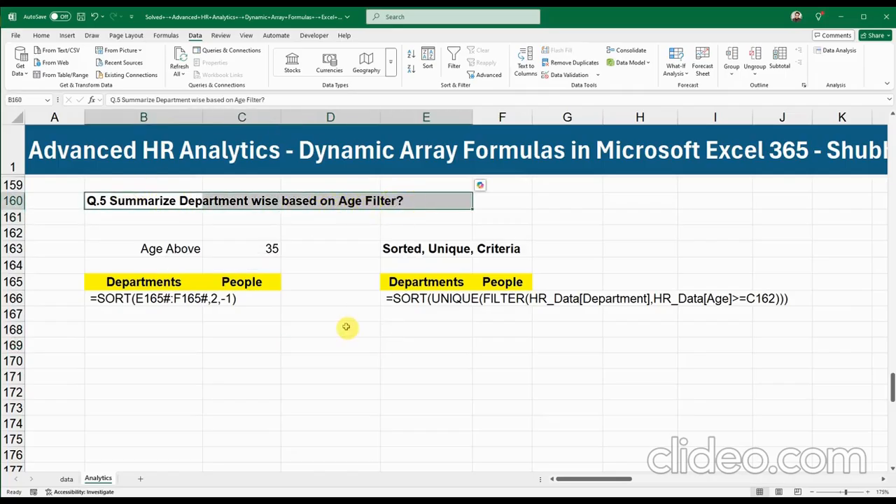
left_click(255, 251)
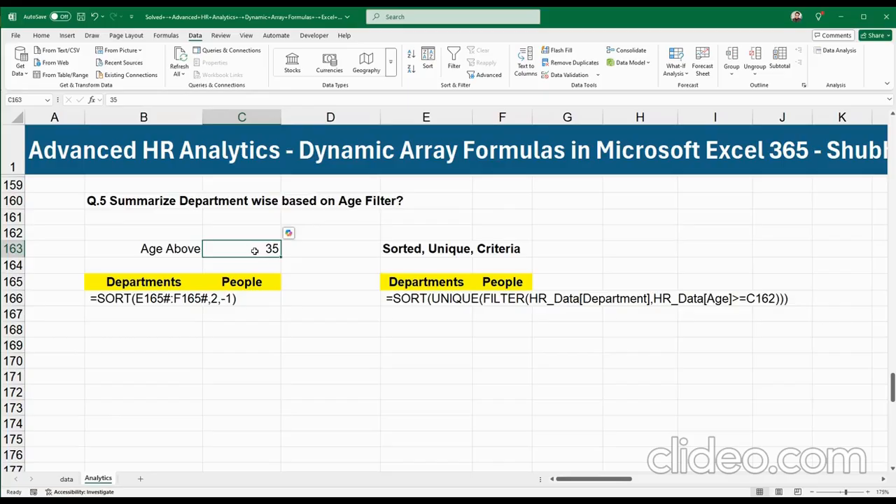
left_click(182, 281)
left_click(252, 281)
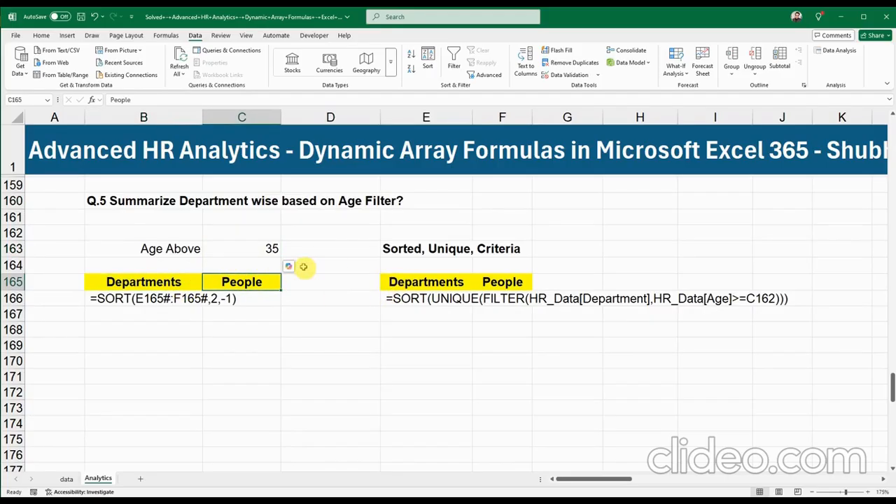
left_click(264, 248)
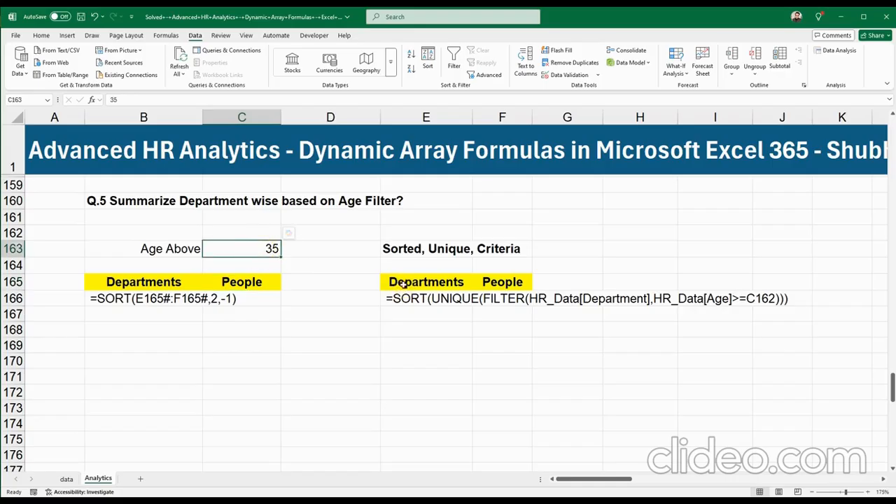
Step: Examine the helper Departments and People table under "Sorted, Unique, Criteria" and its SORT, UNIQUE and FILTER formula text
left_click(403, 284)
left_click_drag(404, 283, 415, 396)
left_click(355, 295)
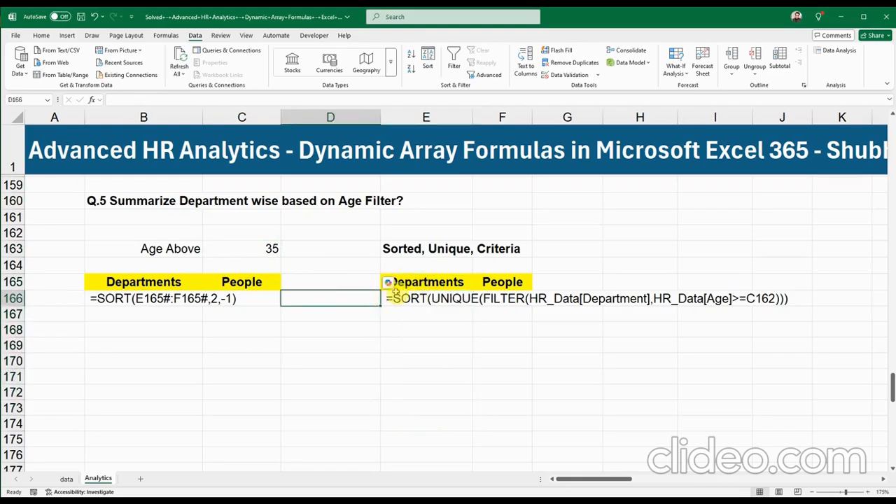
left_click_drag(493, 283, 497, 441)
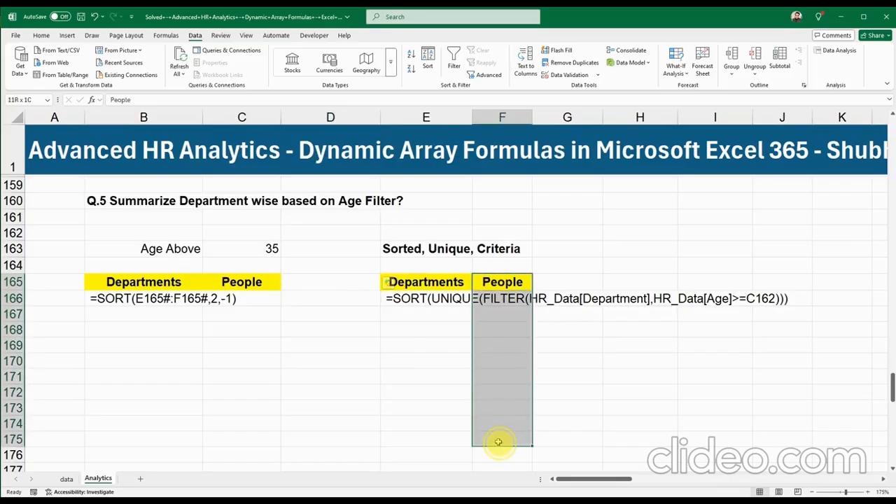
left_click(442, 343)
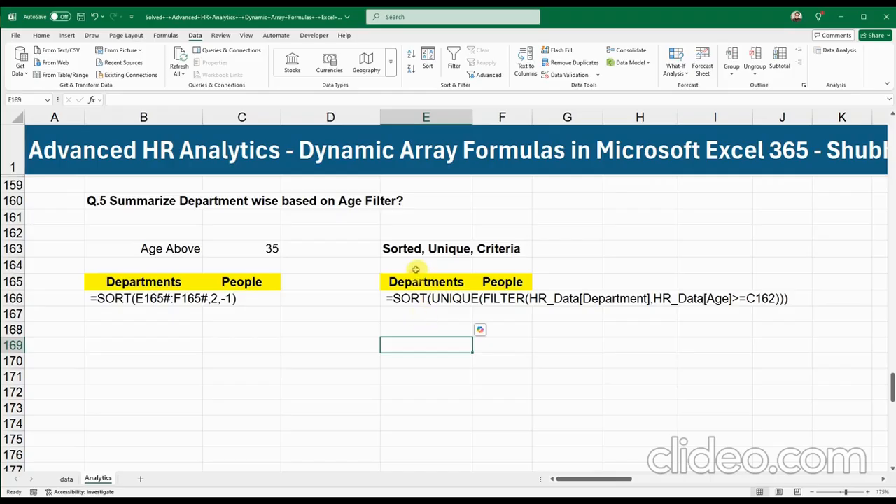
left_click(508, 298)
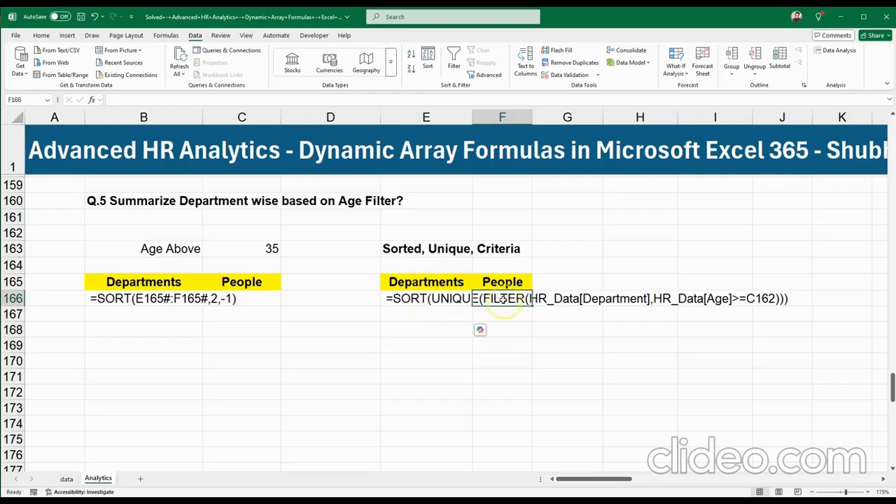
left_click(435, 249)
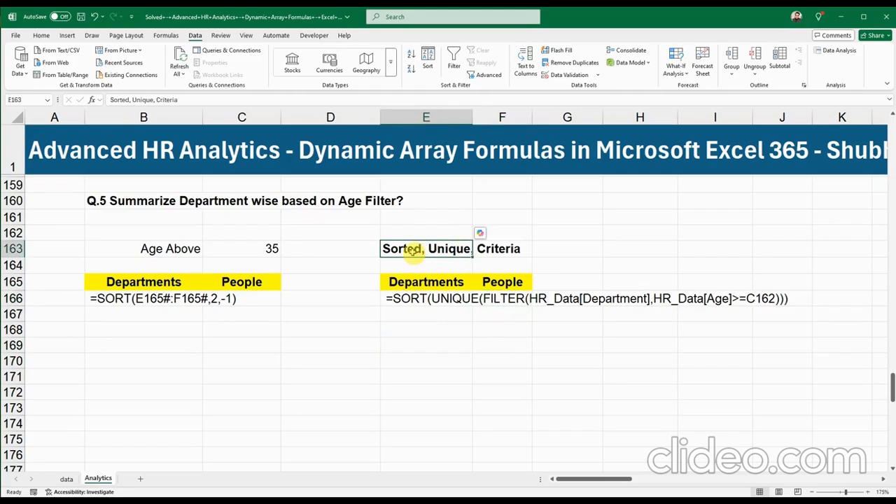
left_click_drag(413, 251, 475, 250)
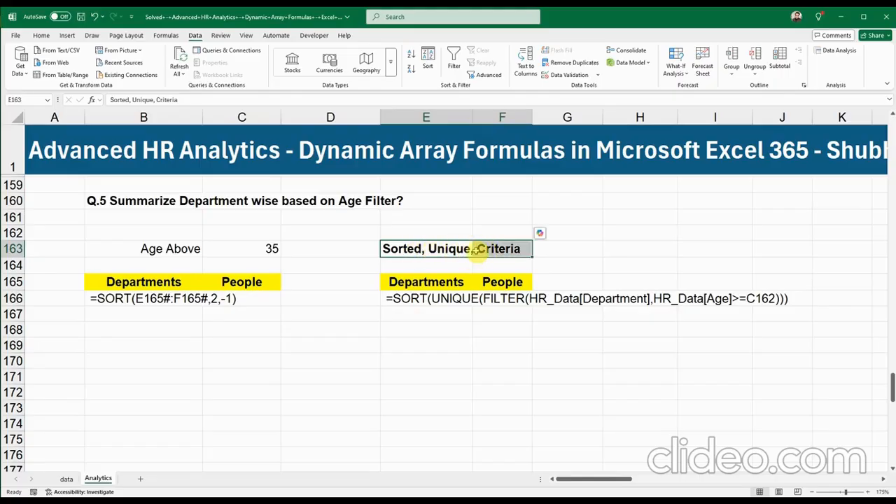
left_click(445, 270)
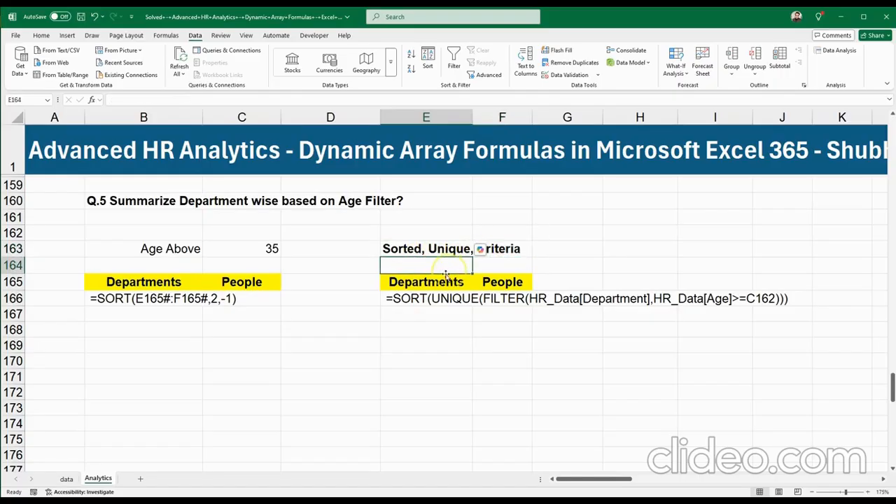
Step: Point the age criterion of the SORT, UNIQUE and FILTER formula in E166 to cell C163
double_click(385, 299)
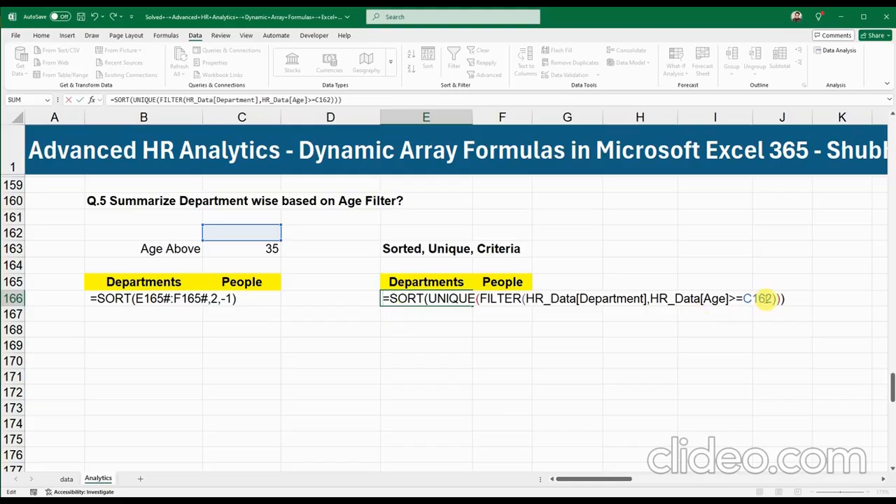
left_click(771, 299)
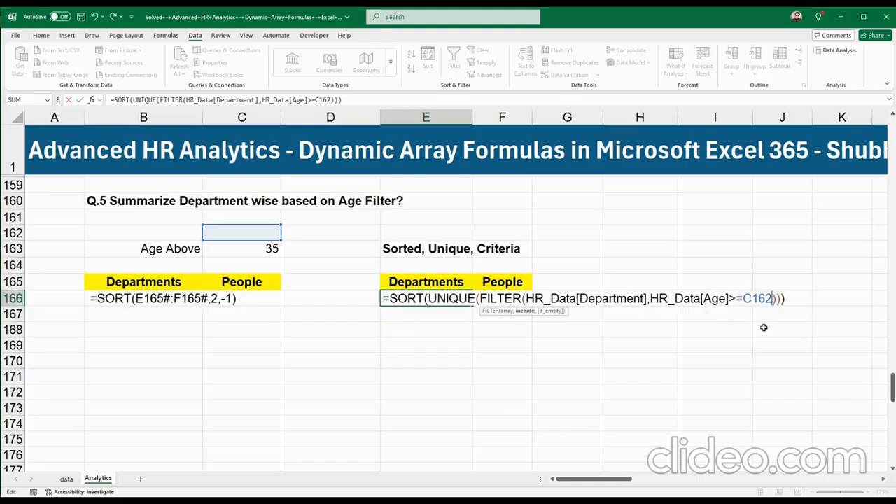
key("BackSpace")
type("3")
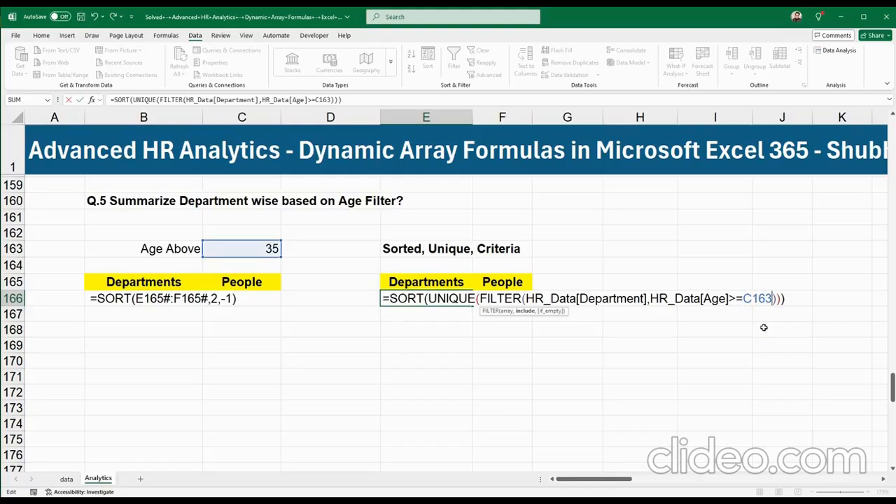
Step: Examine the FILTER arguments in the E166 formula: the HR_Data[Department] array and the HR_Data[Age]>=C163 condition
left_click(530, 298)
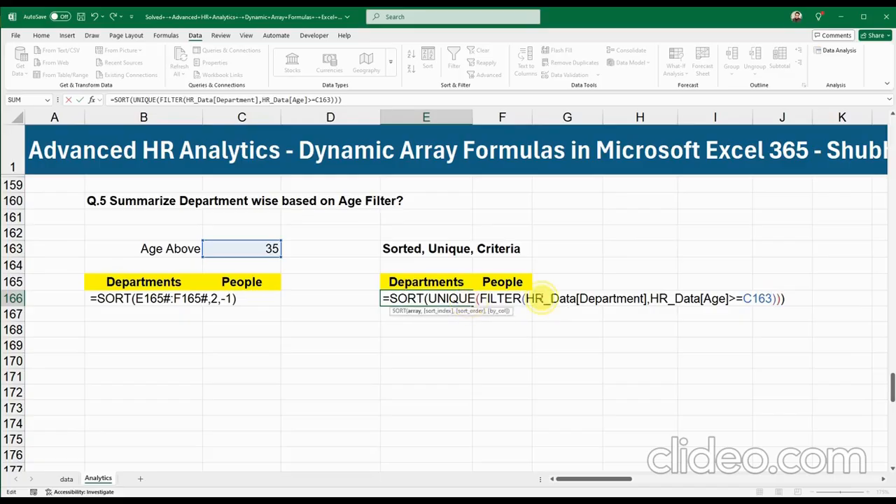
left_click_drag(530, 298, 772, 298)
left_click(484, 298)
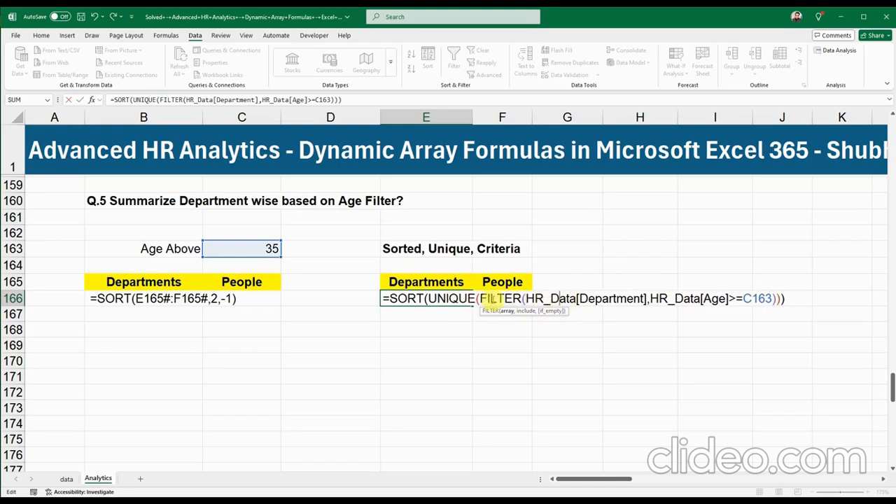
left_click(531, 298)
double_click(553, 298)
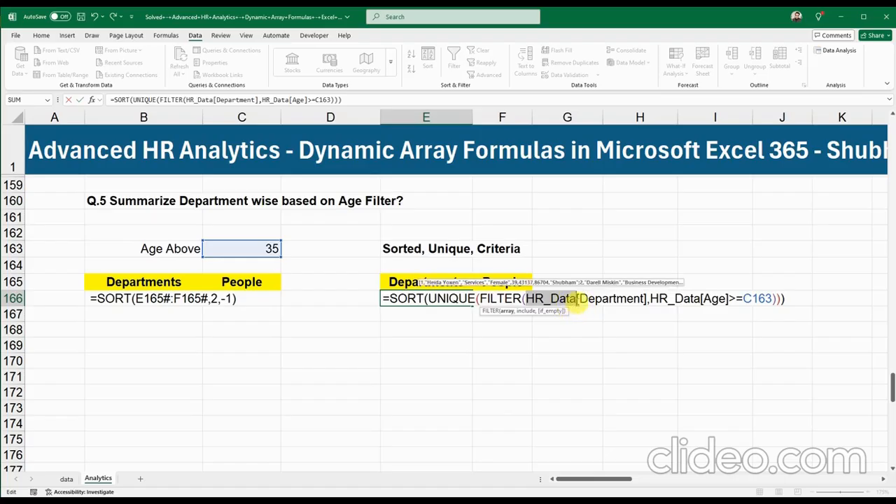
double_click(610, 298)
left_click_drag(627, 304, 650, 301)
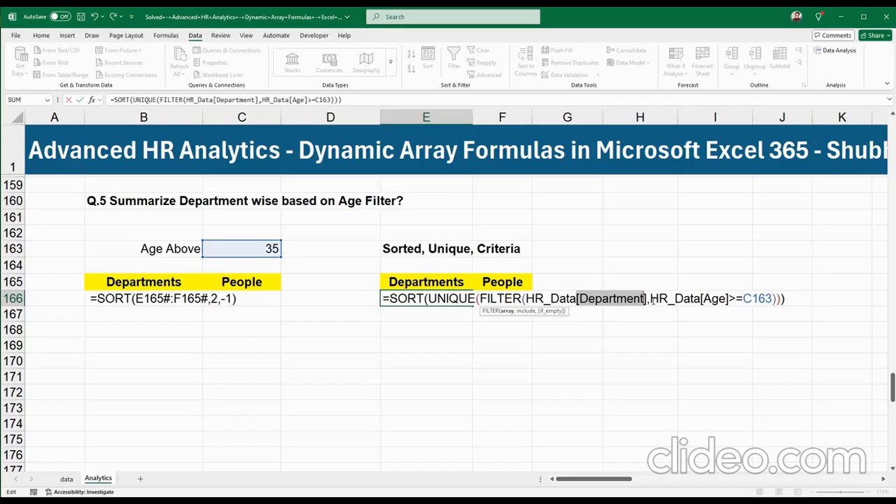
left_click_drag(651, 299, 738, 299)
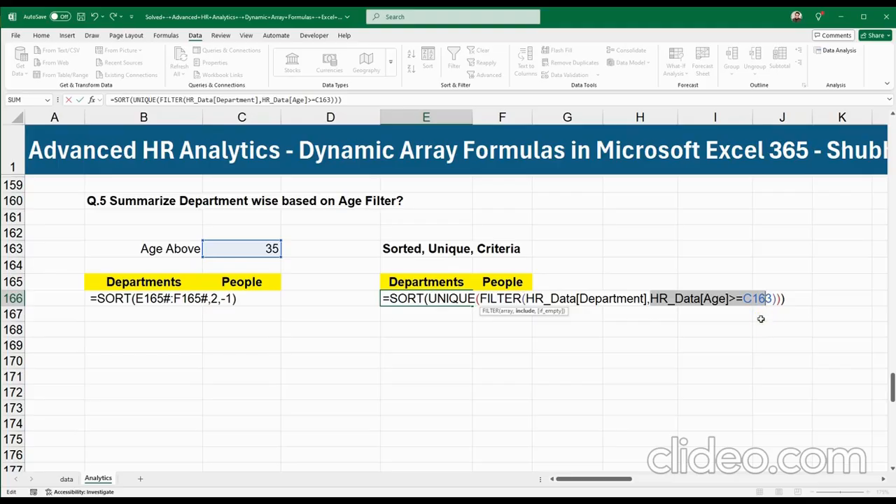
Step: Enter the formula in E166 so the sorted unique departments spill down the helper table
left_click(783, 299)
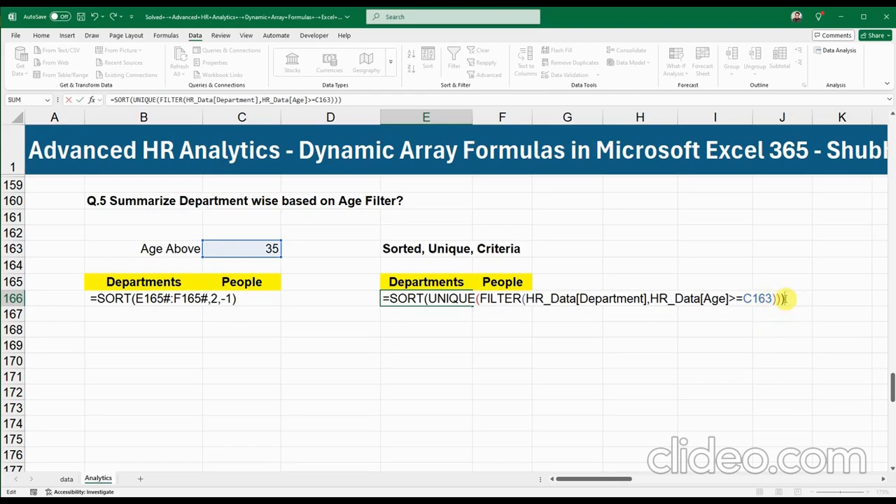
key("Return")
scroll(451, 371, "down", 2)
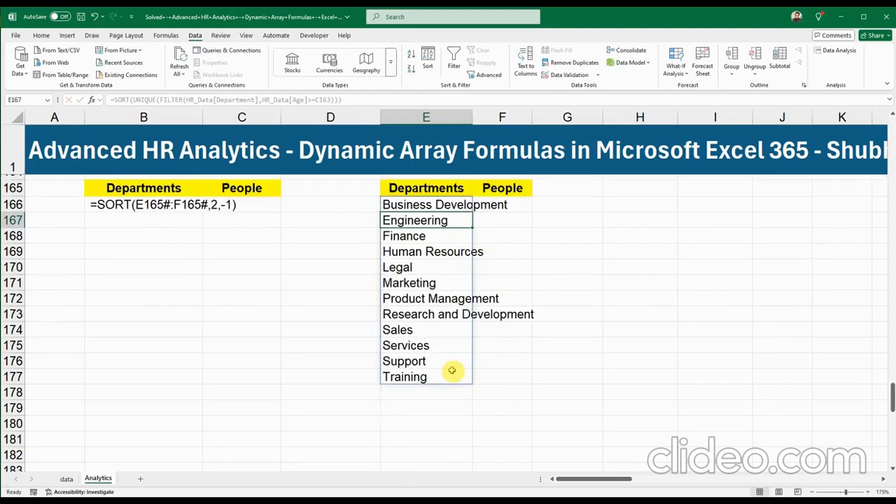
Step: Review the spilled department list in the helper table, from E166 down to E177
scroll(451, 367, "up", 1)
left_click(432, 254)
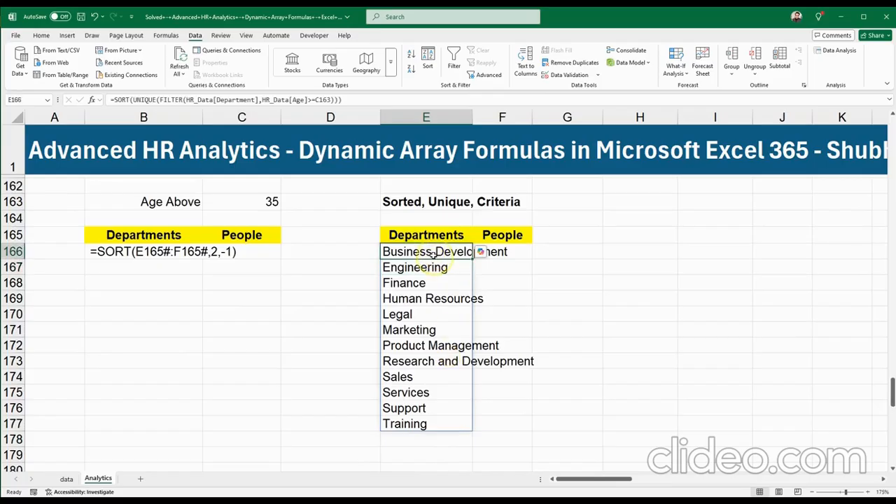
left_click_drag(433, 253, 434, 425)
left_click(503, 406)
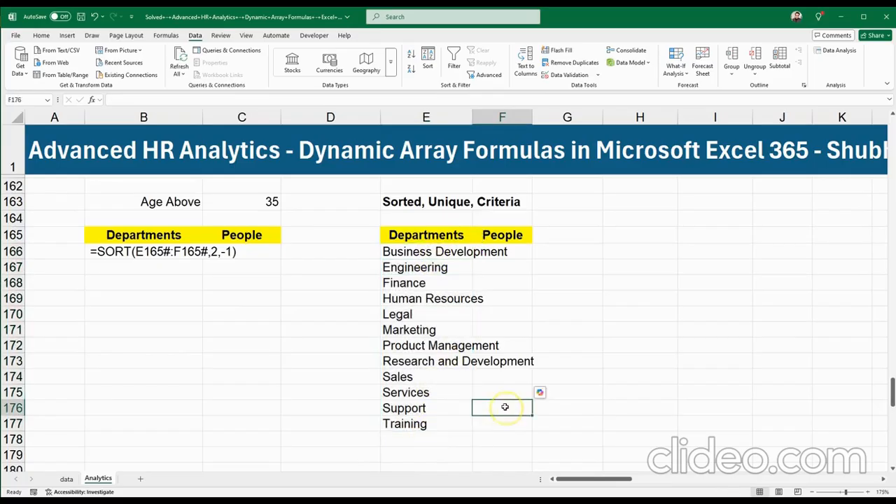
left_click(441, 252)
left_click(425, 280)
left_click(418, 301)
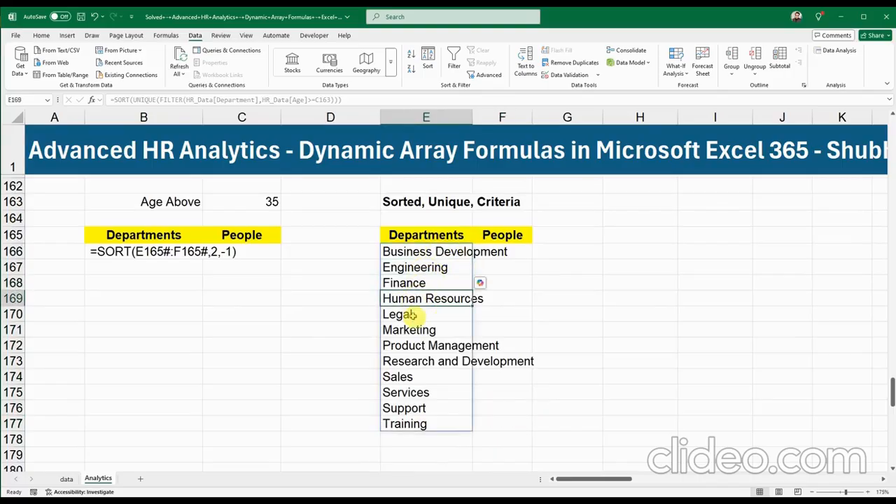
left_click(569, 325)
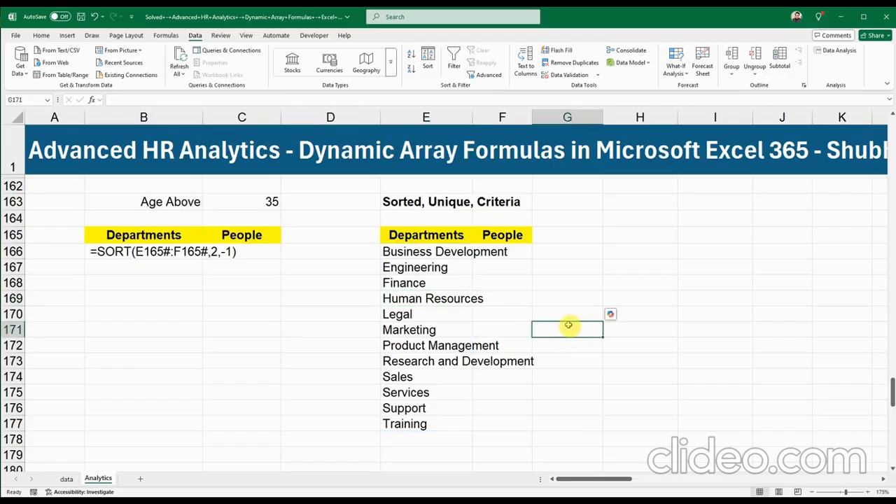
left_click(567, 324)
left_click(557, 330)
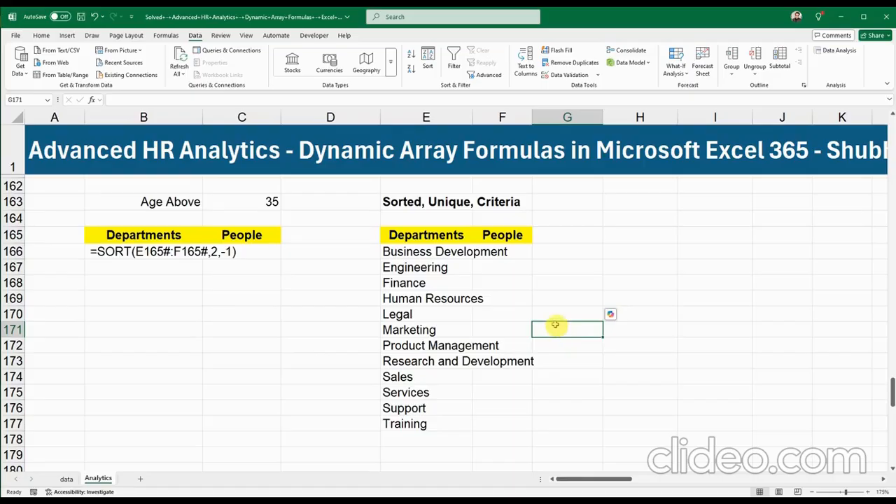
Step: Test the department list by setting Age Above in C163 to 45 and checking the departments returned
left_click(272, 201)
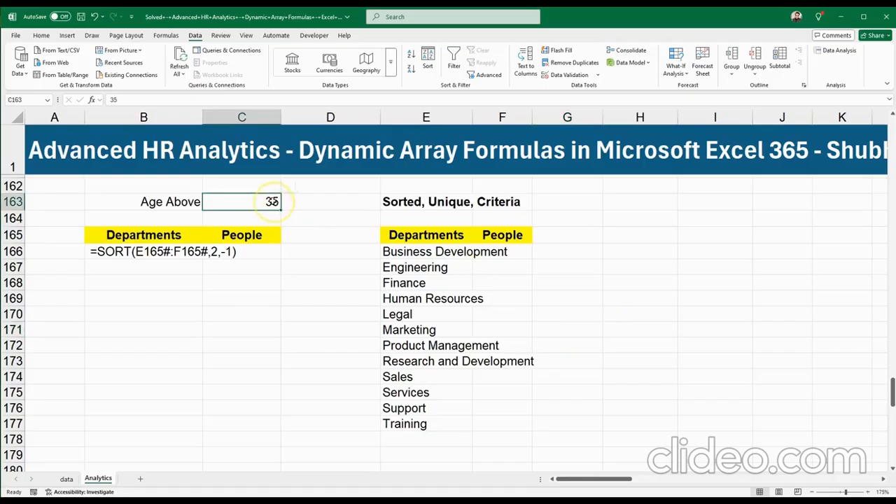
type("45")
key("Return")
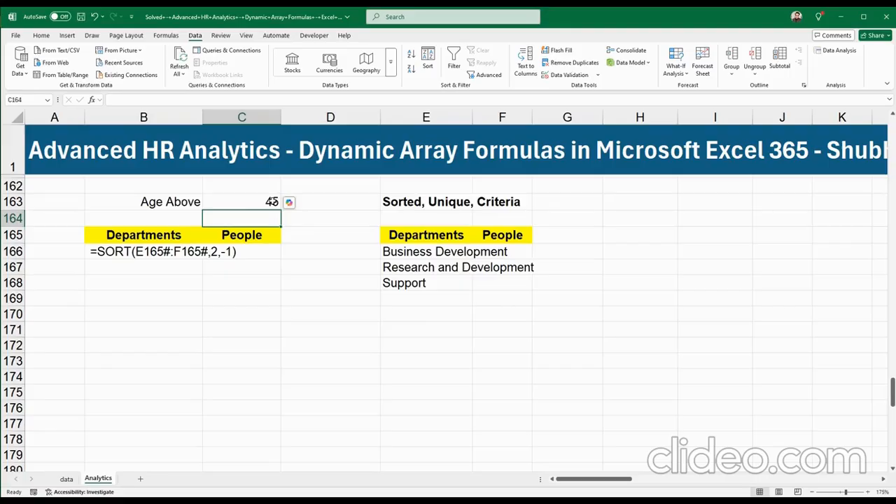
left_click(385, 252)
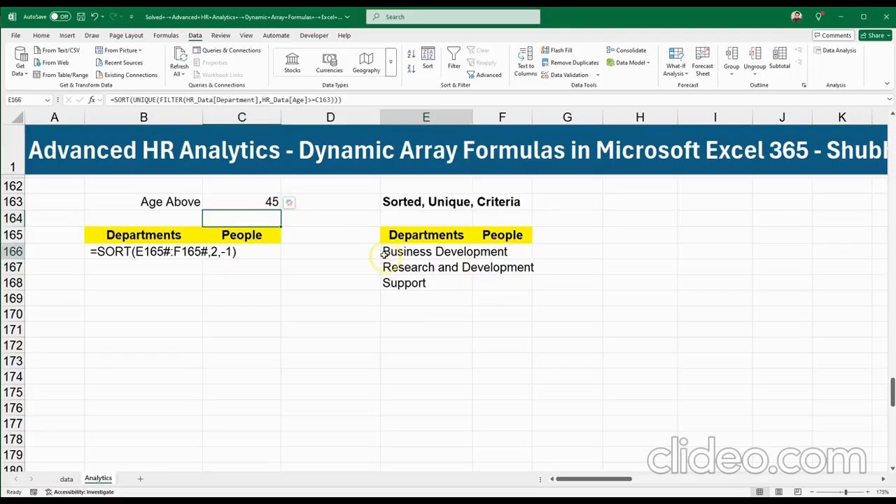
left_click(387, 268)
left_click(393, 282)
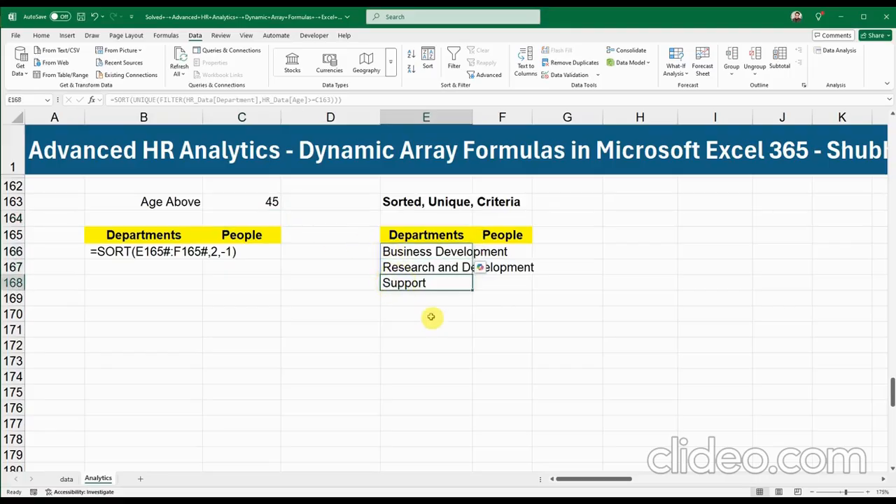
Step: Set Age Above in C163 back to 35
left_click(270, 201)
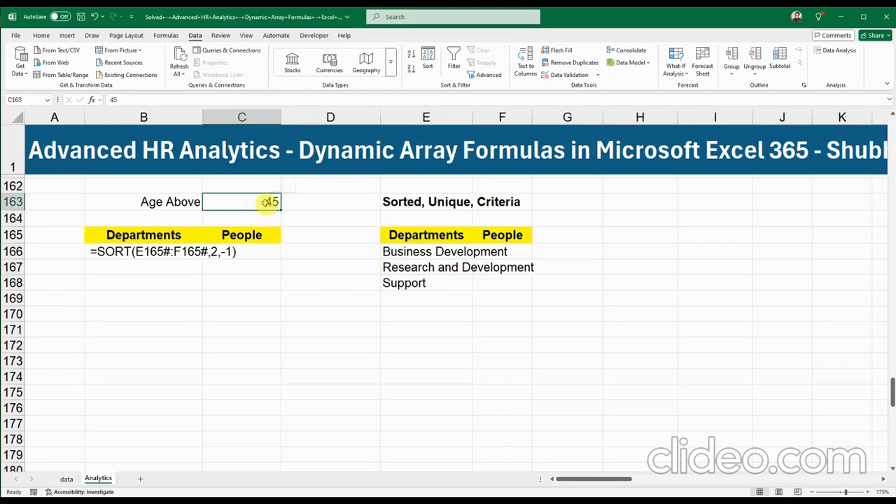
type("35")
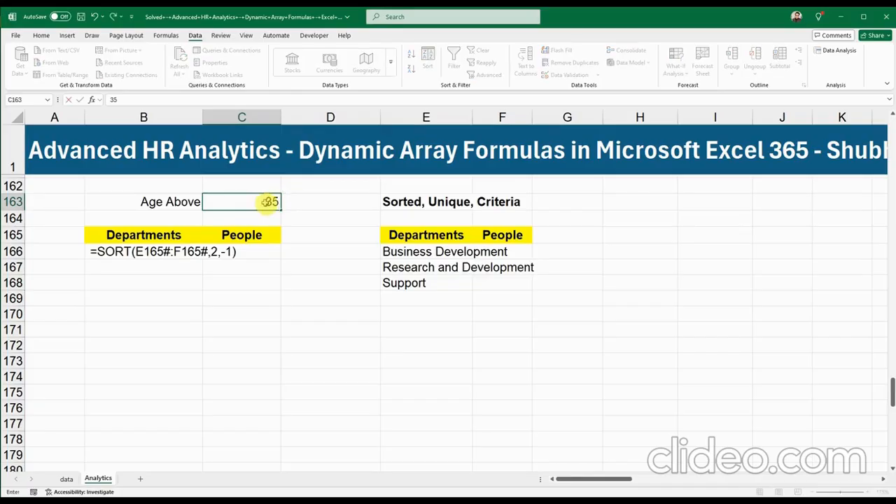
key("Return")
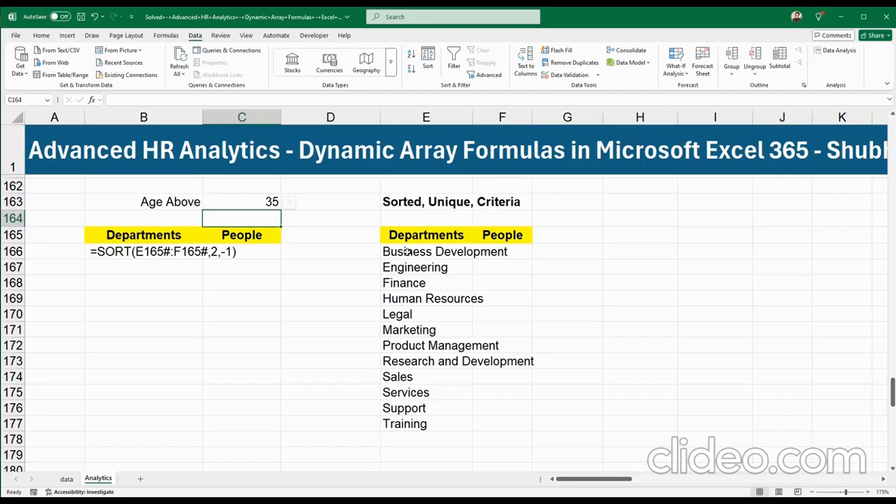
Step: Copy the COUNTIFS formula text from F210 into F166 under People and look over its department arguments
left_click(490, 254)
scroll(481, 364, "down", 6)
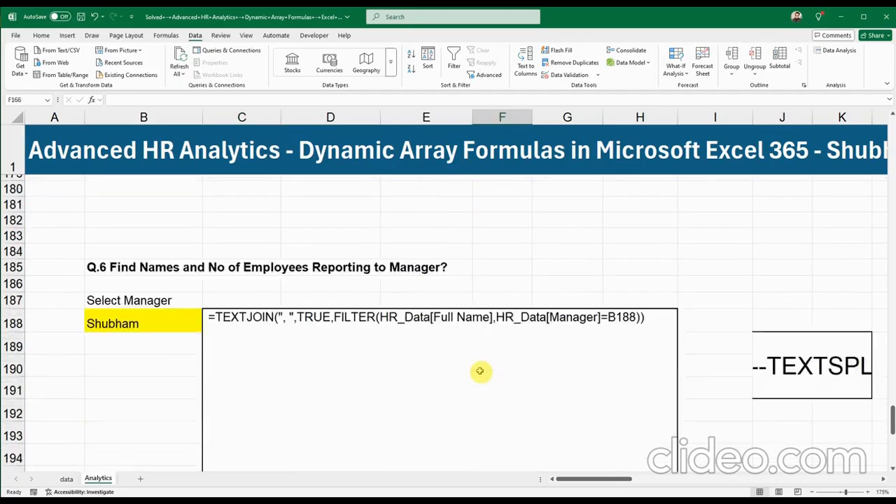
scroll(481, 370, "down", 7)
left_click(494, 346)
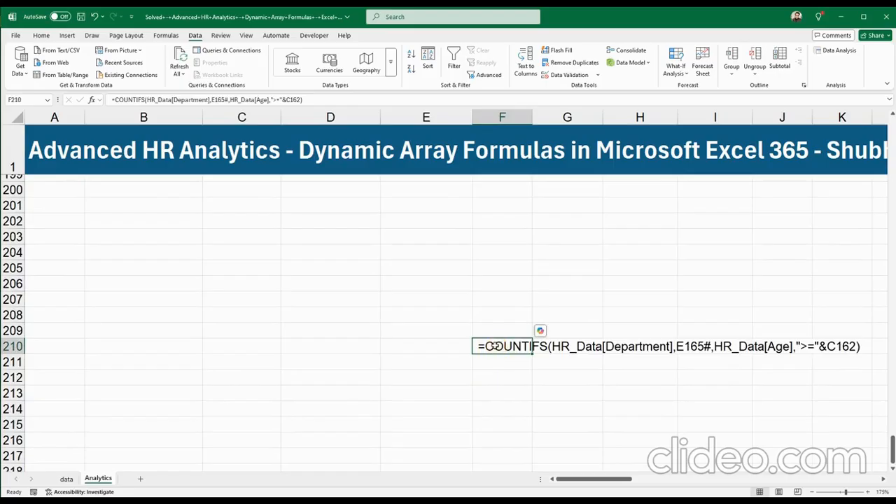
key("ctrl+c")
scroll(494, 345, "up", 15)
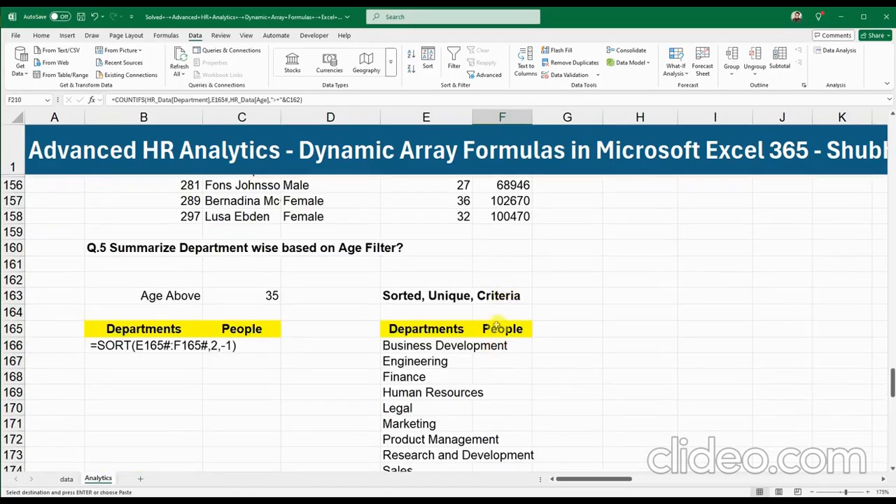
left_click(493, 348)
key("ctrl+v")
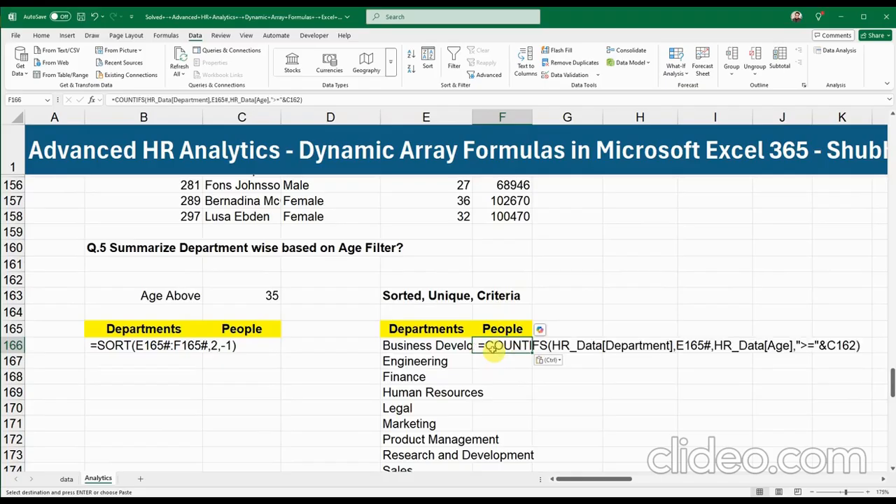
left_click(557, 346)
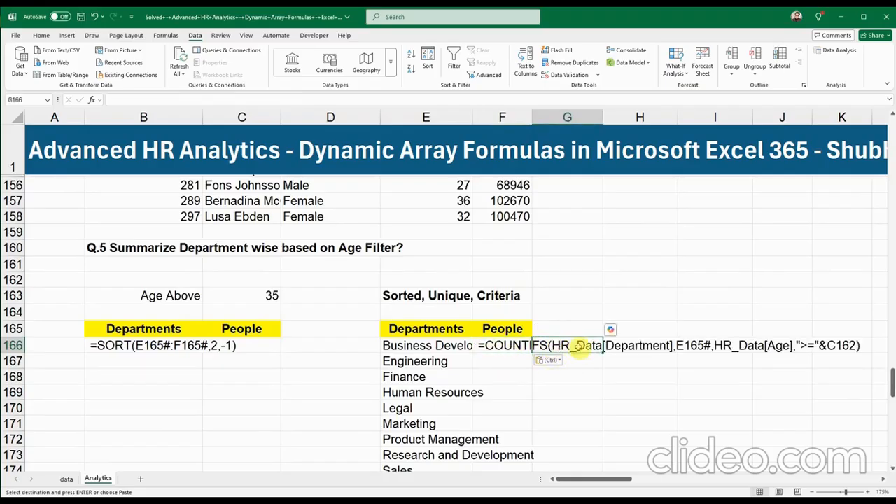
left_click(634, 349)
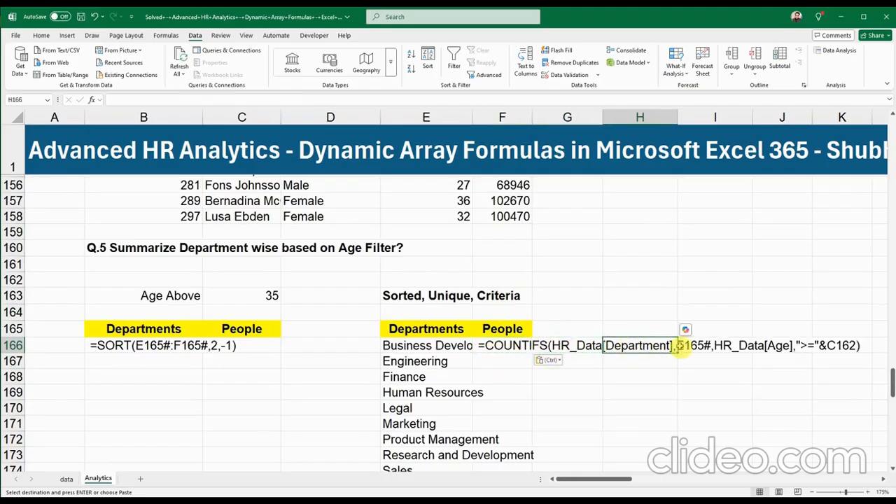
left_click(689, 346)
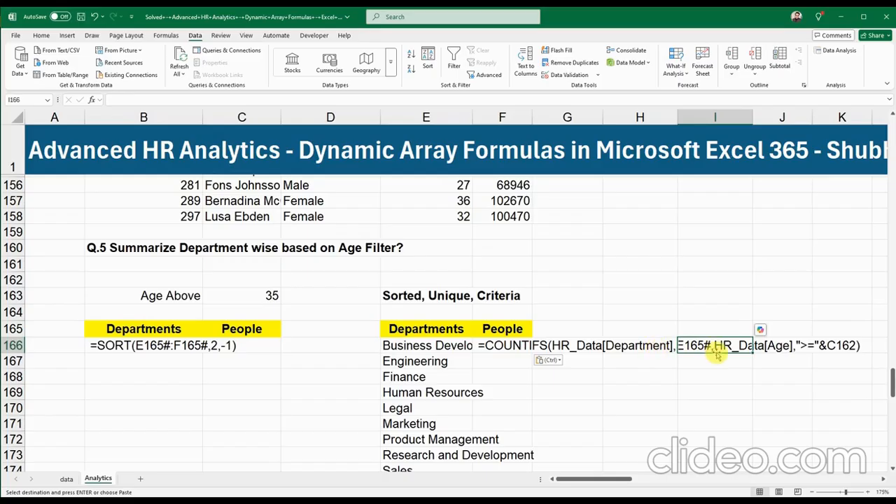
key("Escape")
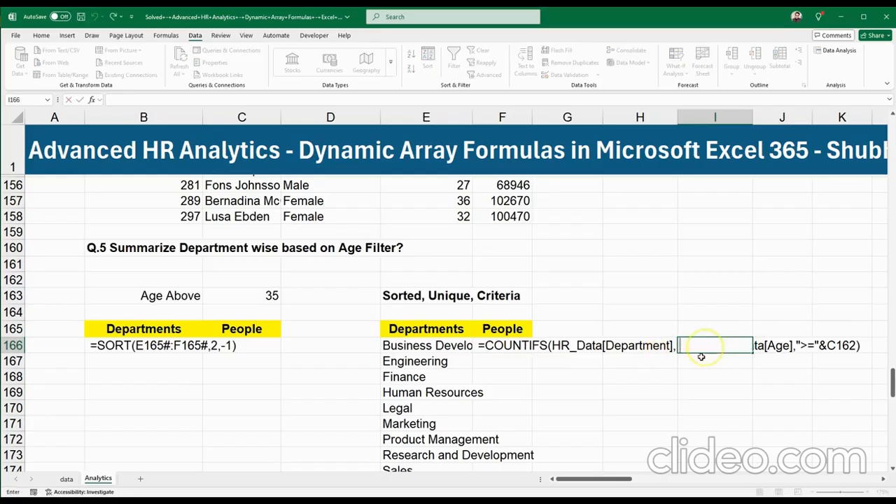
Step: Correct the COUNTIFS formula in F166 to use E166# as department criteria and C163 as age limit, and enter it
left_click(493, 347)
double_click(493, 348)
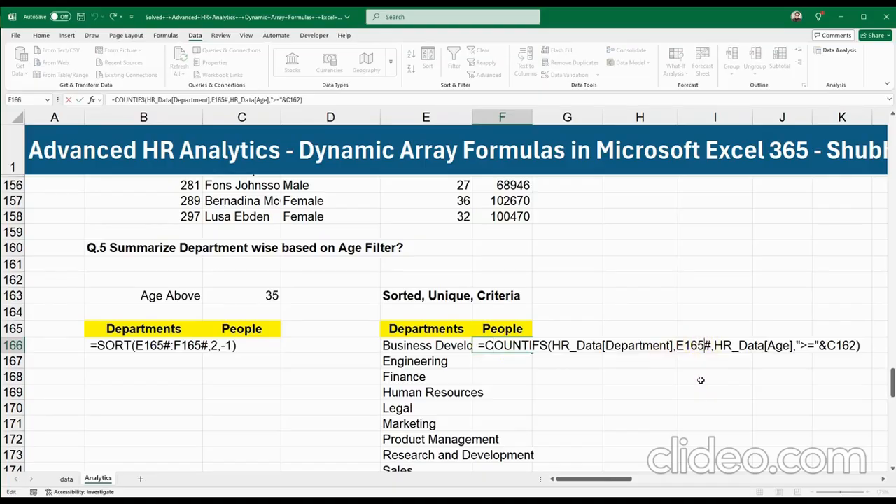
key("BackSpace")
type("6")
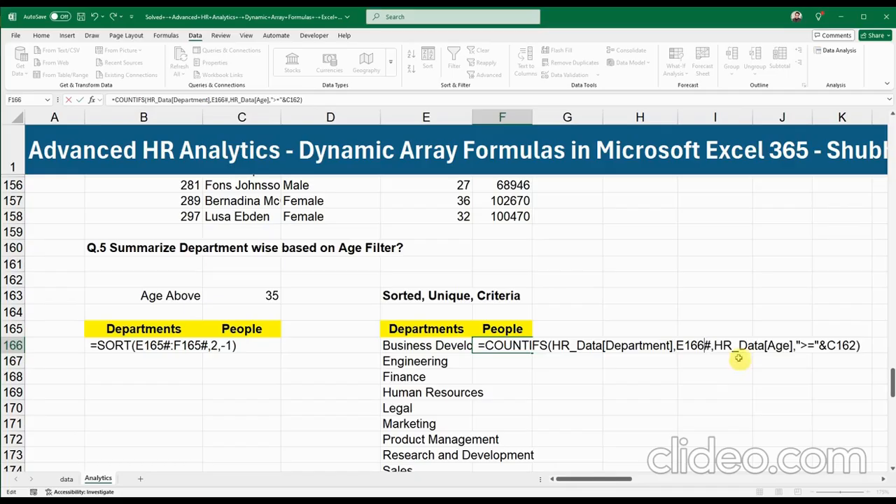
left_click(854, 345)
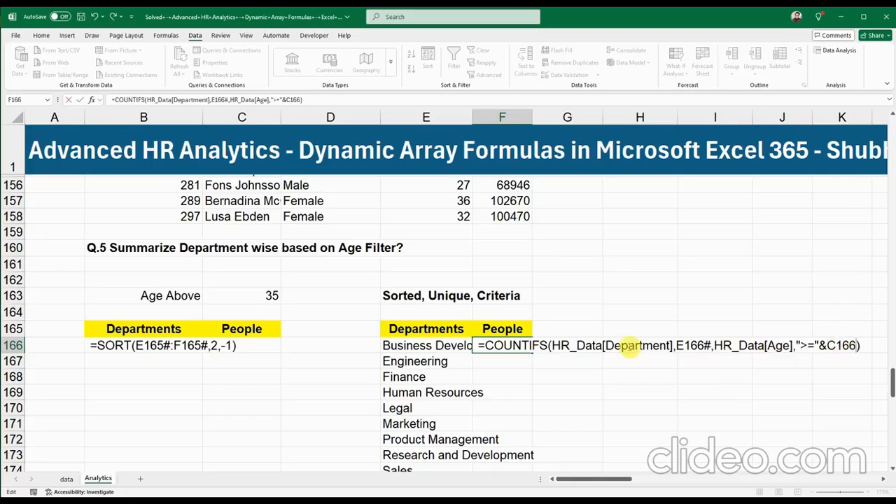
type("3")
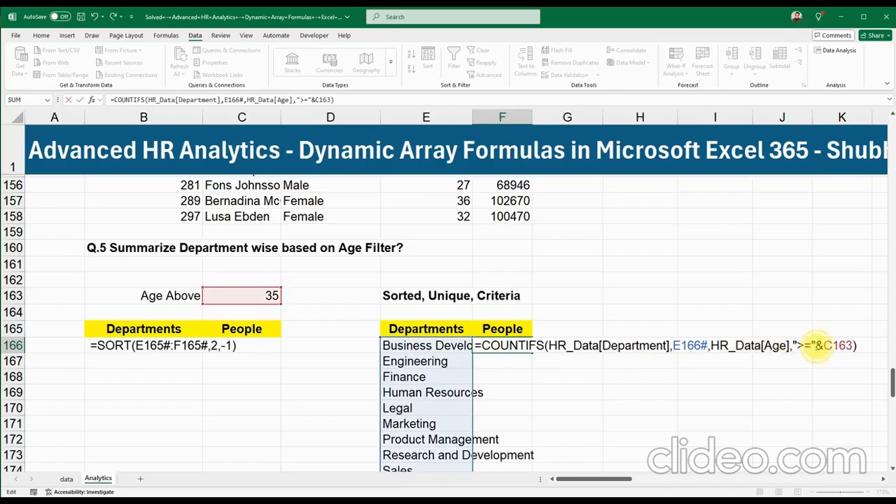
left_click_drag(816, 348, 854, 350)
left_click(854, 349)
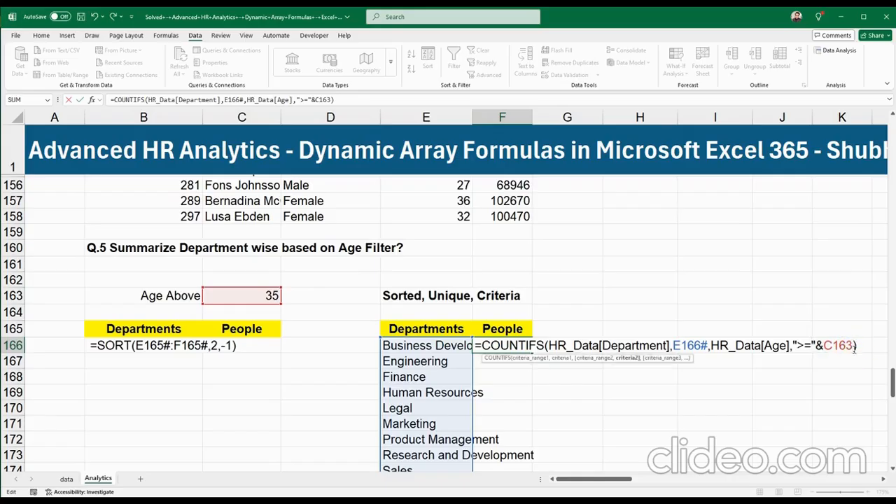
key("Return")
scroll(524, 374, "down", 3)
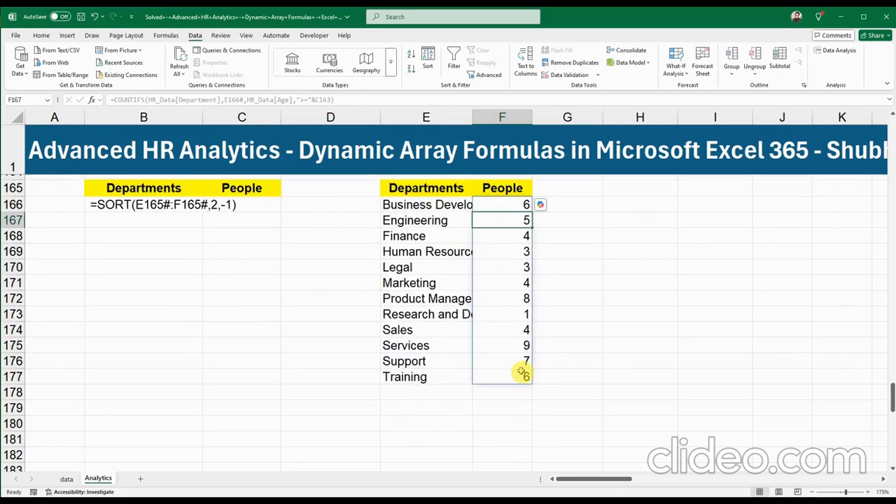
Step: Test the people counts by setting Age Above in C163 to 45, then to 40, and checking the helper table
scroll(522, 372, "up", 2)
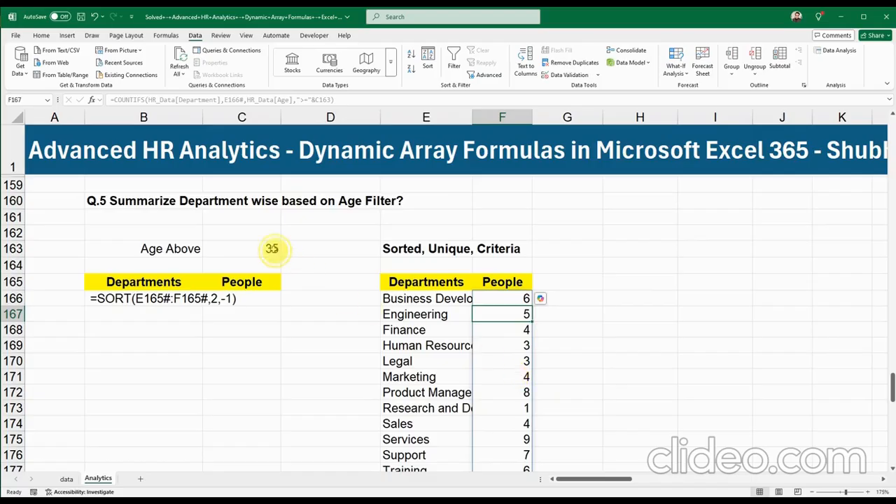
left_click(271, 249)
type("45")
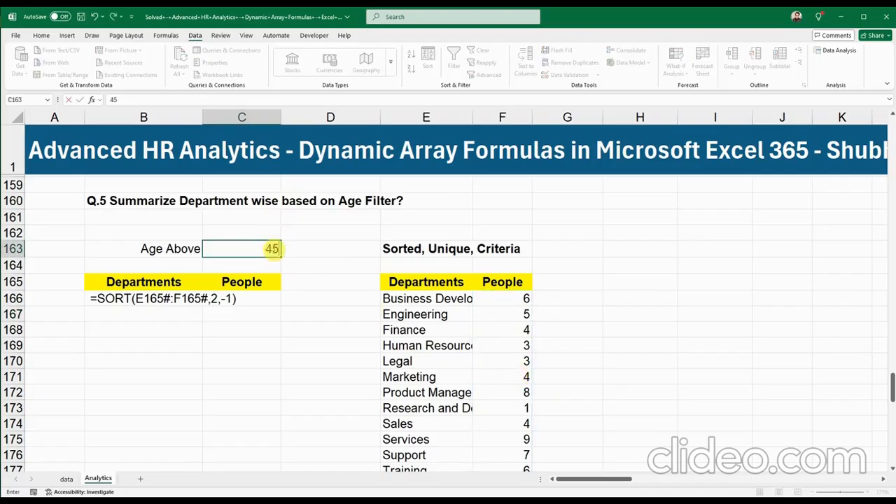
key("Return")
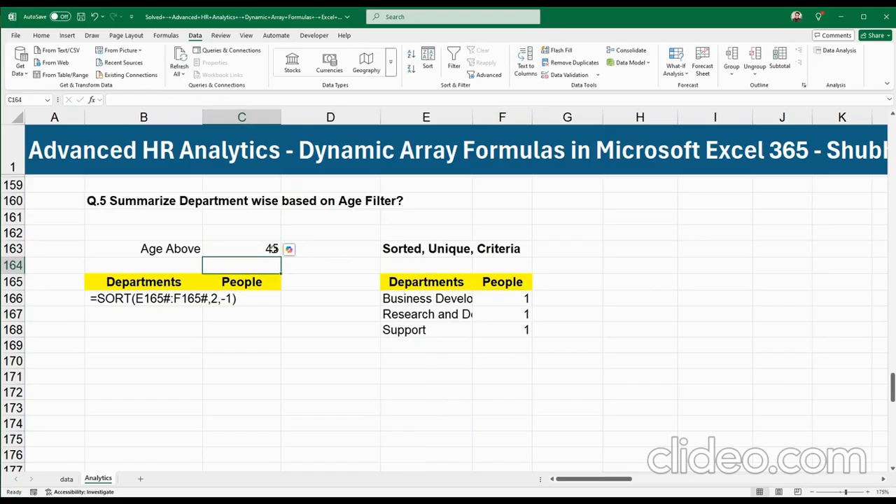
left_click(272, 248)
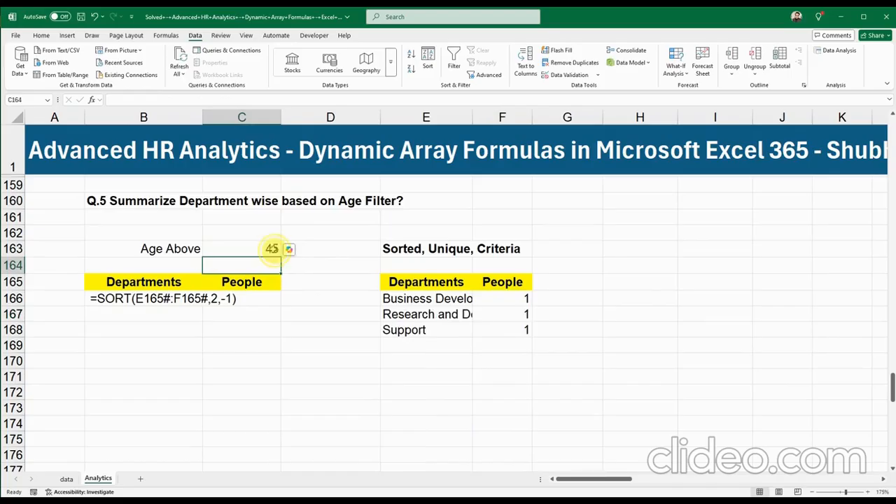
type("40")
key("Return")
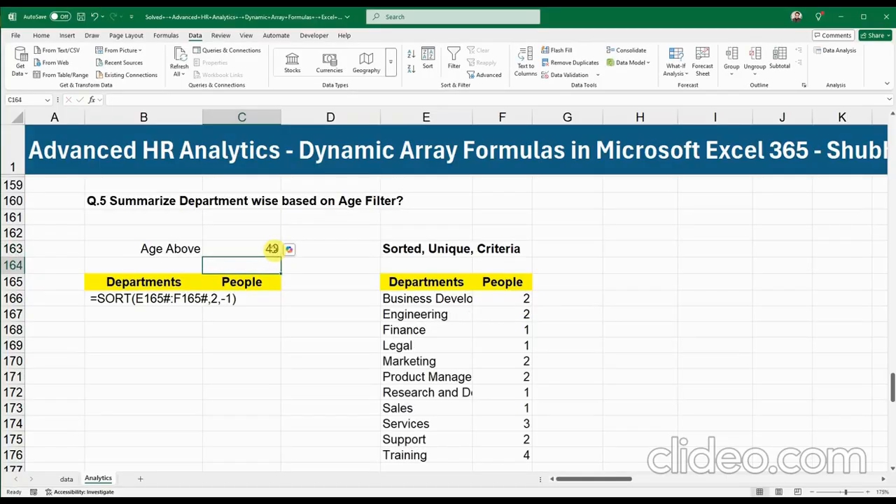
scroll(486, 336, "down", 2)
scroll(487, 337, "up", 3)
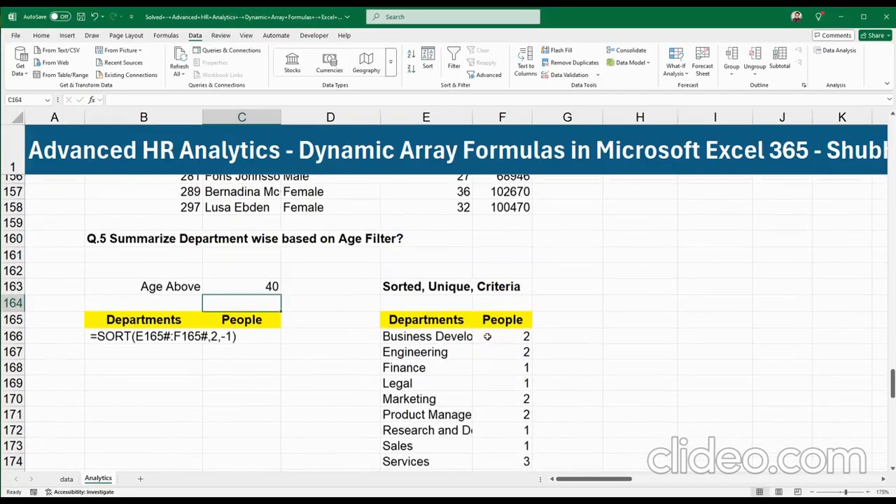
Step: Set Age Above in C163 to 25 and look over the helper table's departments and people counts
left_click(270, 295)
type("25")
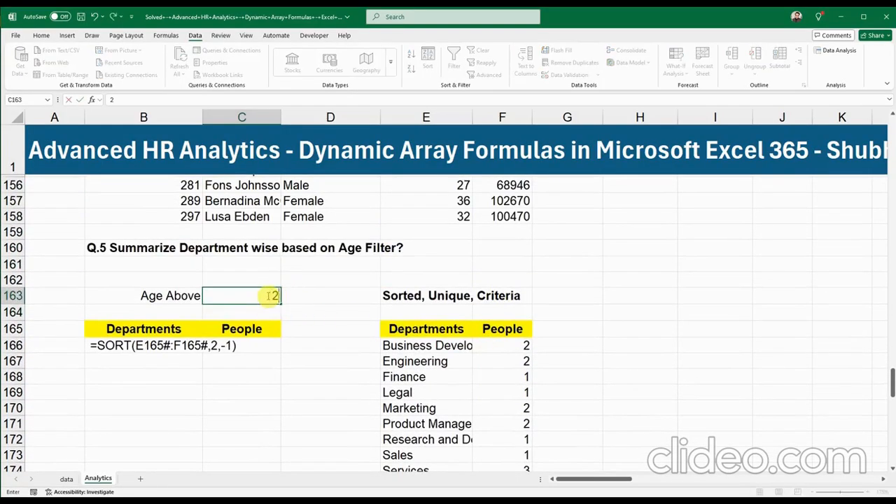
key("Return")
scroll(395, 390, "down", 1)
scroll(395, 390, "down", 2)
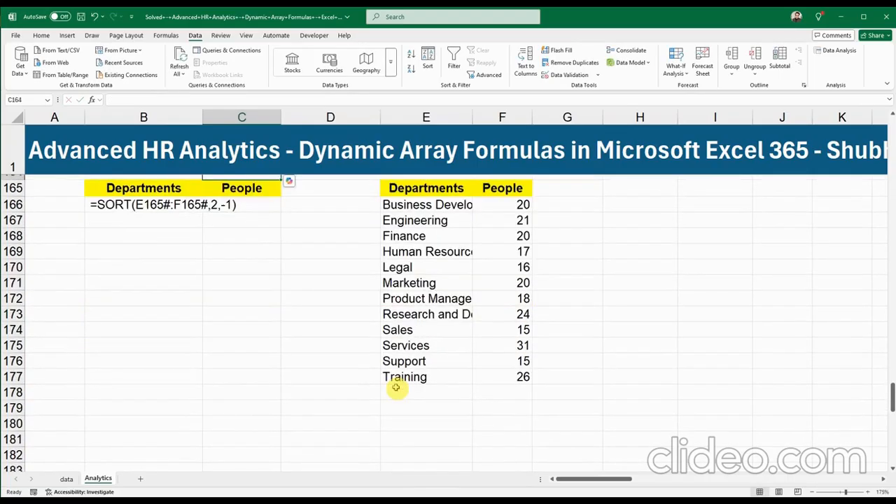
scroll(396, 389, "up", 2)
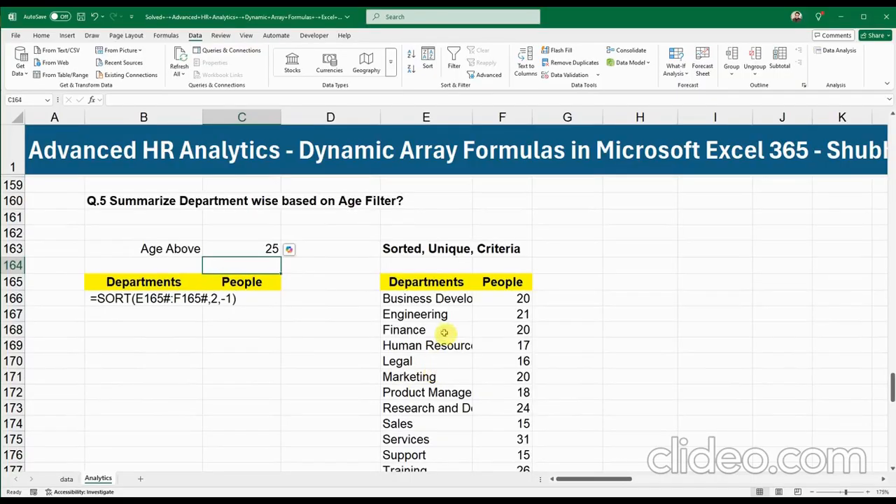
left_click_drag(500, 299, 500, 391)
left_click(449, 264)
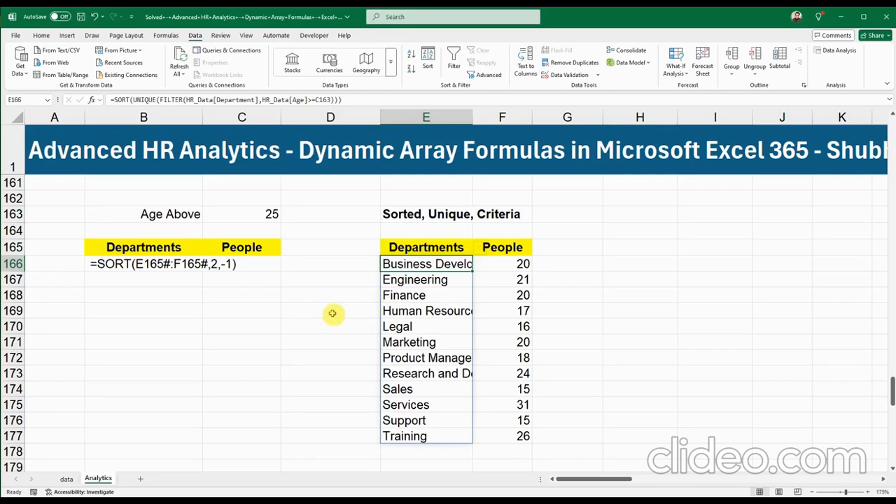
Step: Change the array in the SORT formula text in B166 to E166#:F166#
left_click(112, 271)
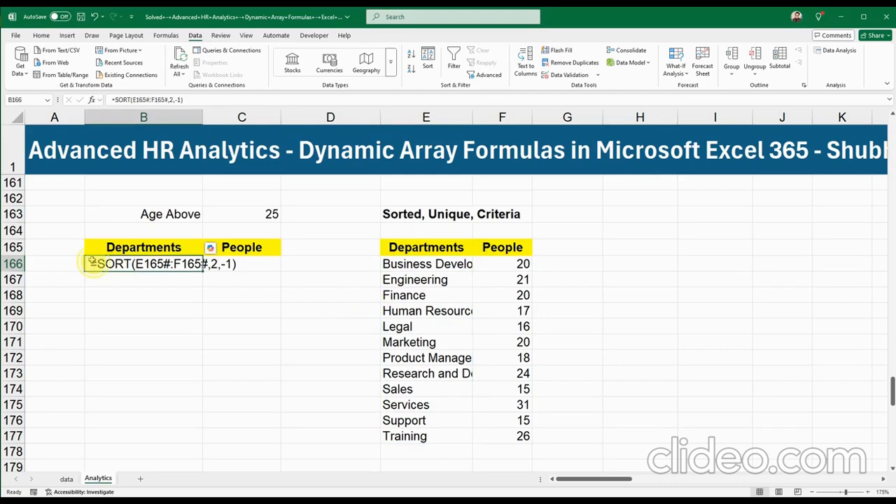
double_click(90, 264)
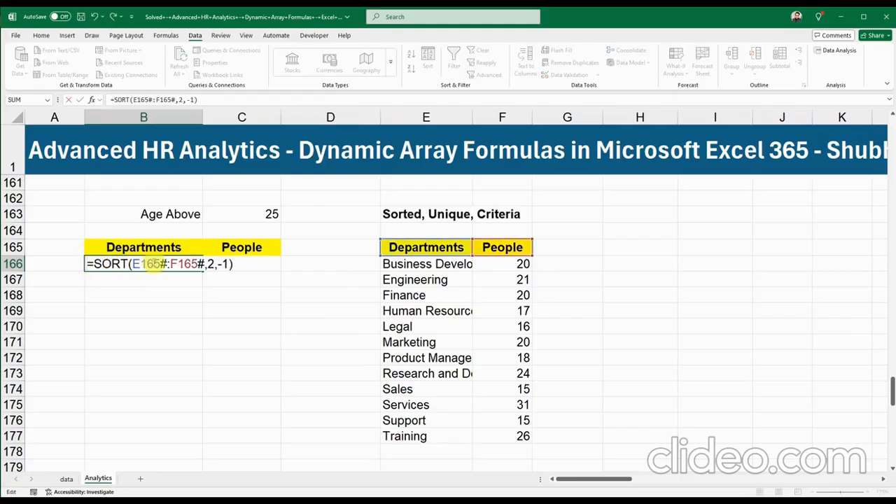
left_click(156, 266)
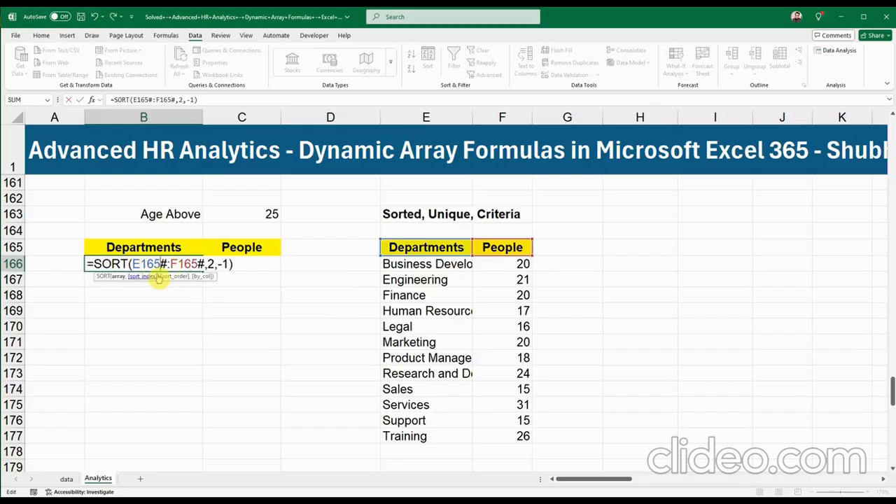
key("BackSpace")
type("6")
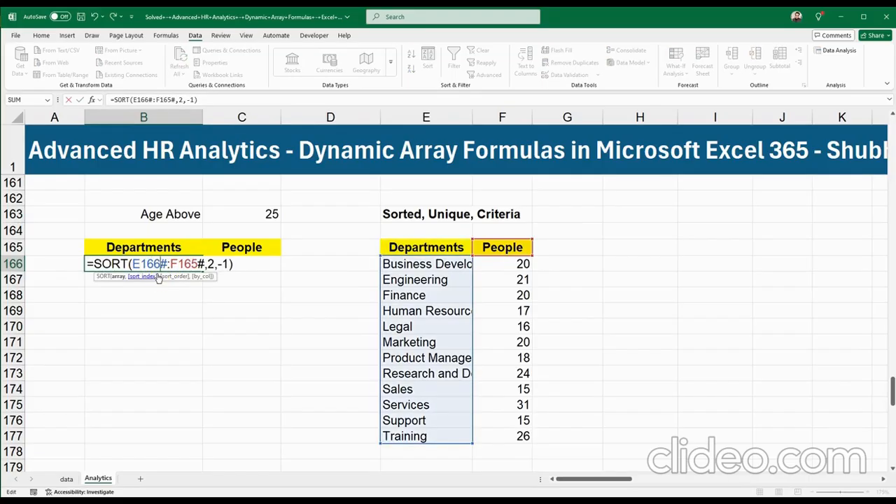
left_click(199, 265)
key("BackSpace")
type("6")
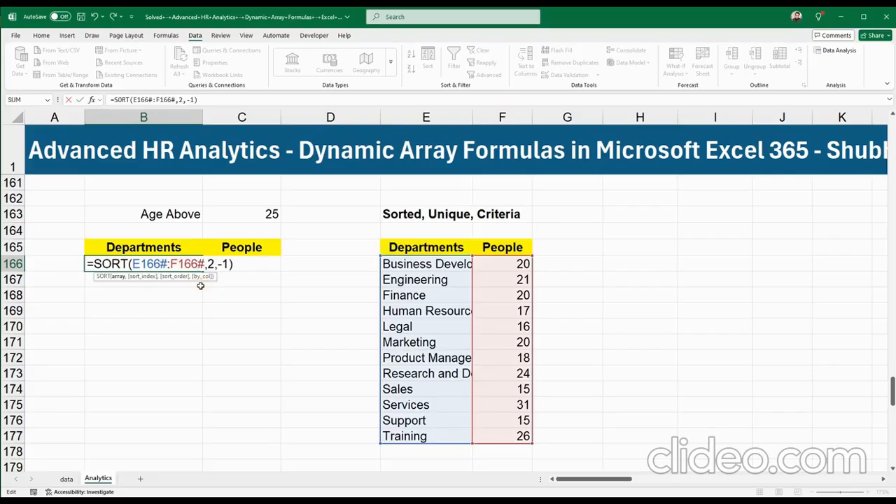
Step: Examine the array, sort index and sort order arguments of the SORT formula in B166
key("Home")
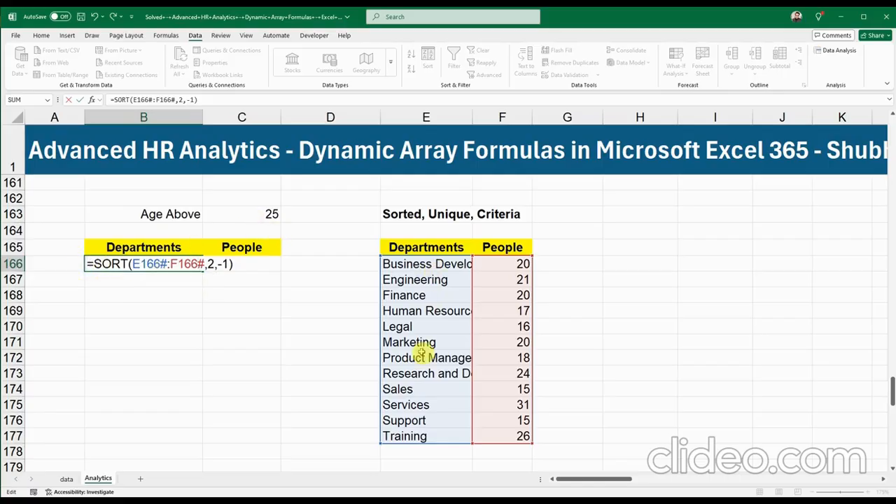
left_click(127, 265)
left_click_drag(129, 265, 168, 265)
left_click(168, 265)
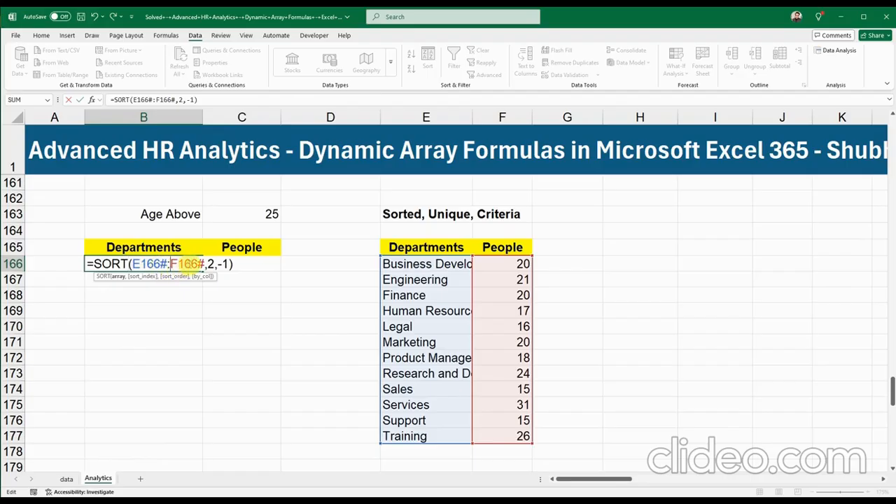
left_click(205, 265)
left_click(208, 264)
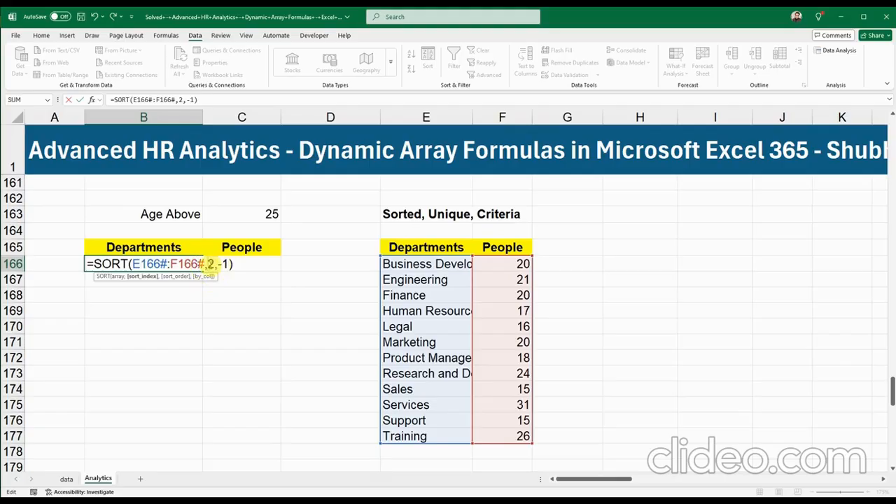
left_click(223, 264)
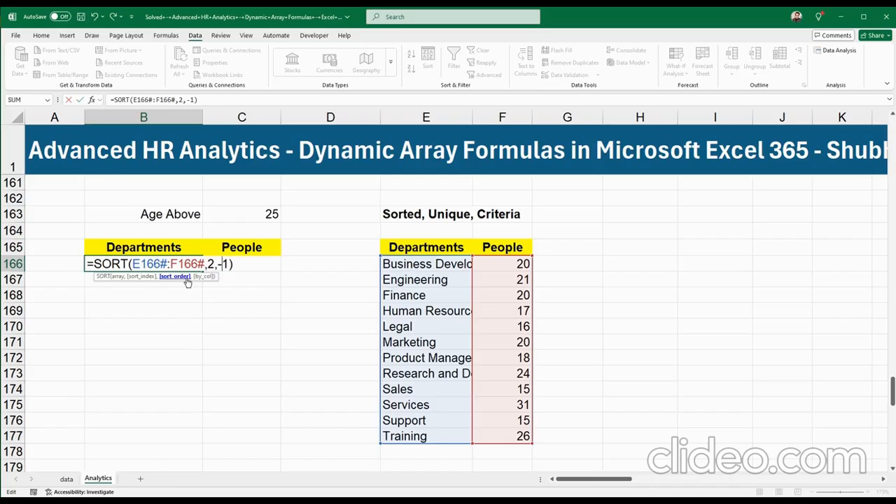
Step: Choose -1 - Descending again as the sort order in B166 and enter the formula =SORT(E166#:F166#,2,-1)
left_click(229, 263)
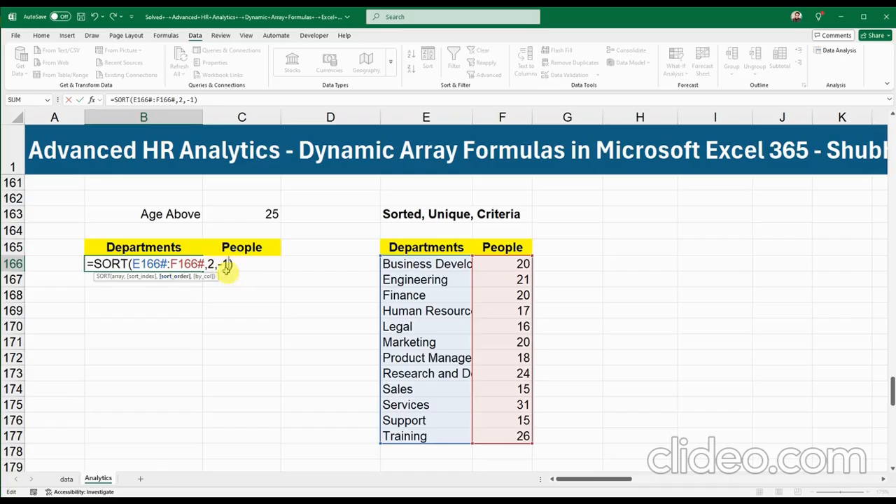
key("BackSpace")
key("BackSpace")
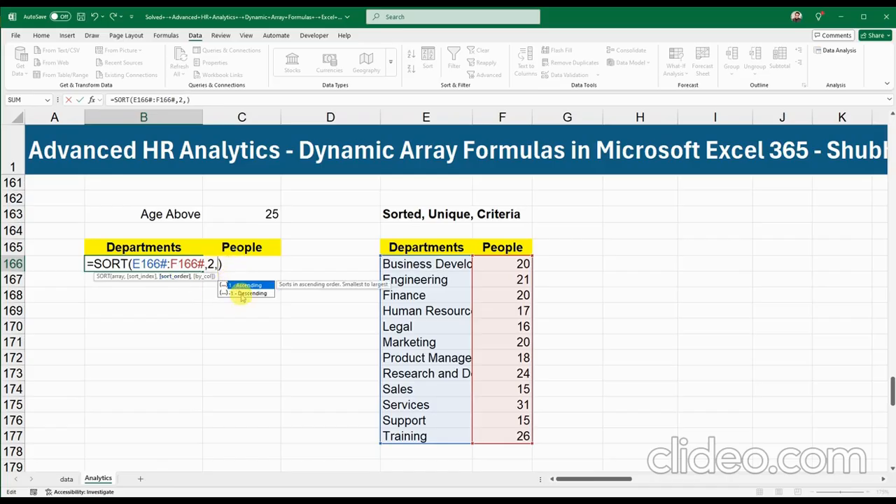
double_click(241, 294)
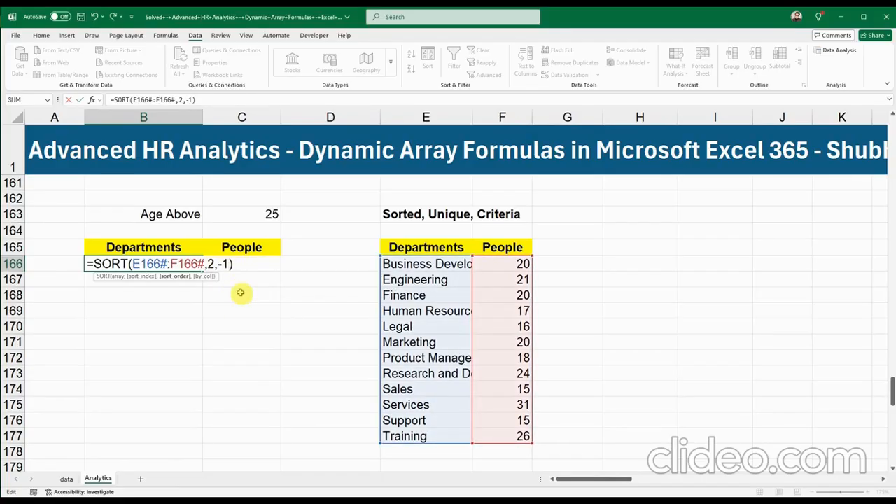
key("Return")
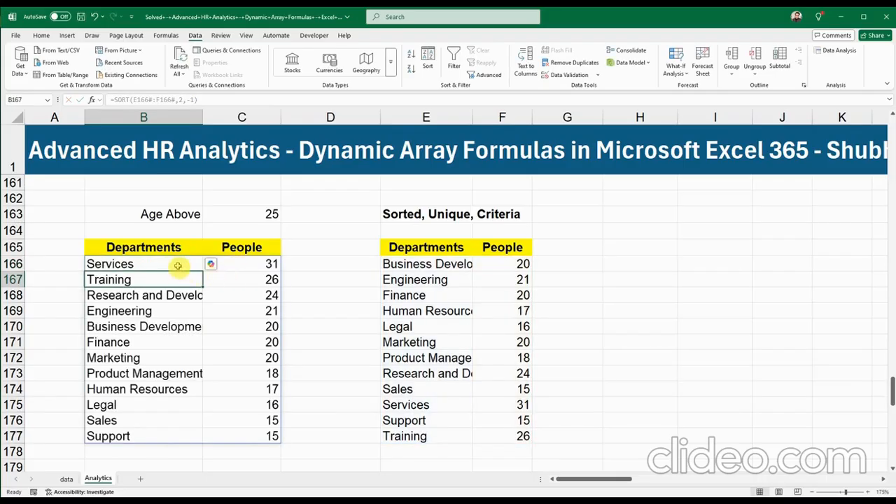
Step: Check the formulas in B166 and F166, and test the sorted summary with Age Above in C163 set to 45
left_click(180, 264)
left_click(496, 272)
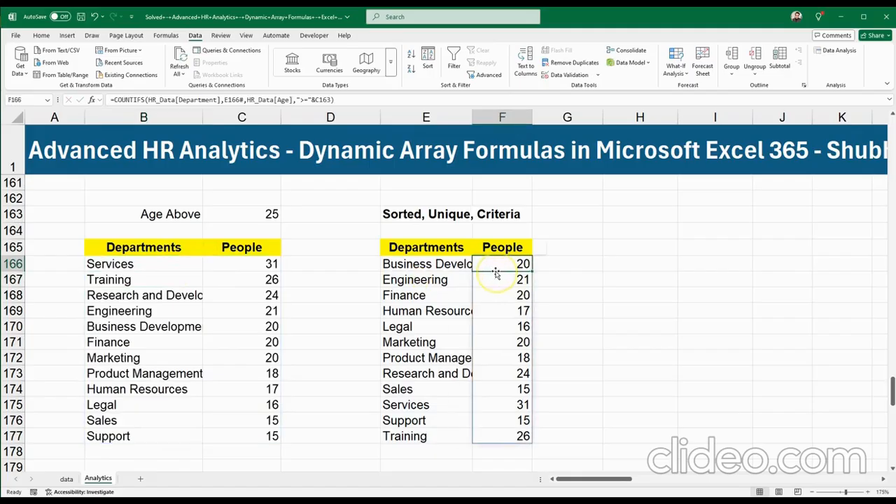
left_click(263, 216)
type("45")
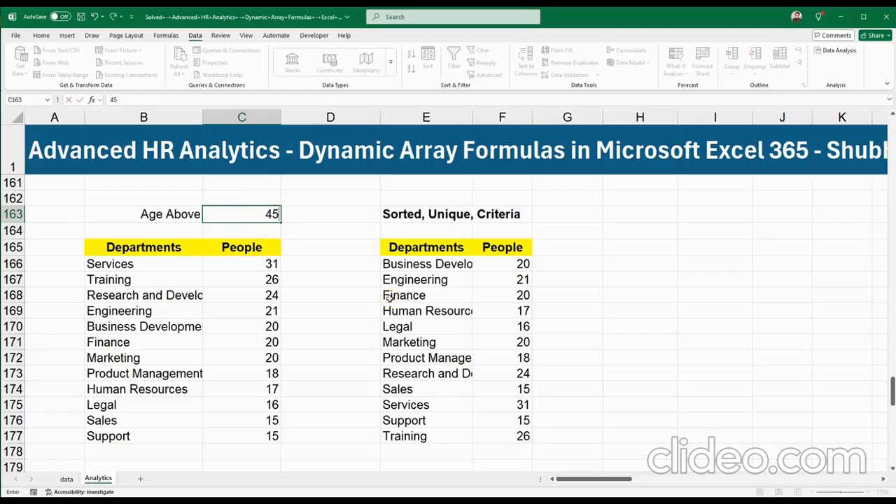
key("Return")
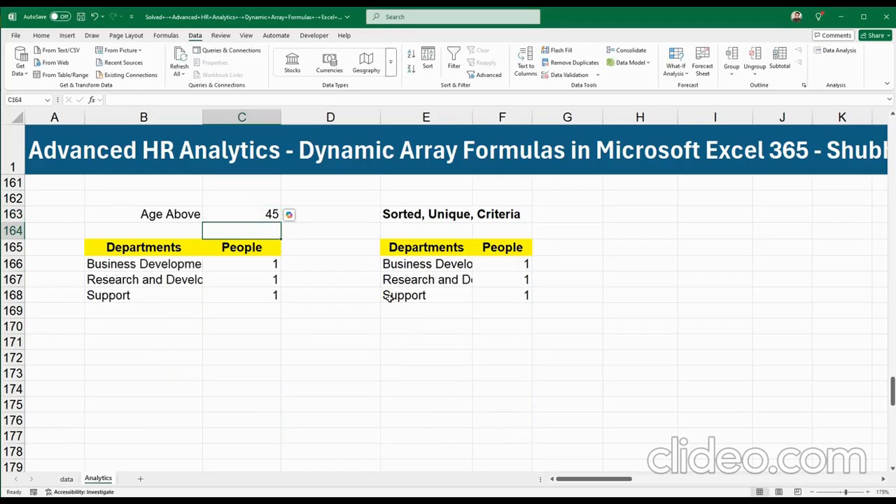
Step: Set Age Above in C163 to 40 and select E166:F175 in the helper table for comparison with the sorted summary
left_click(257, 212)
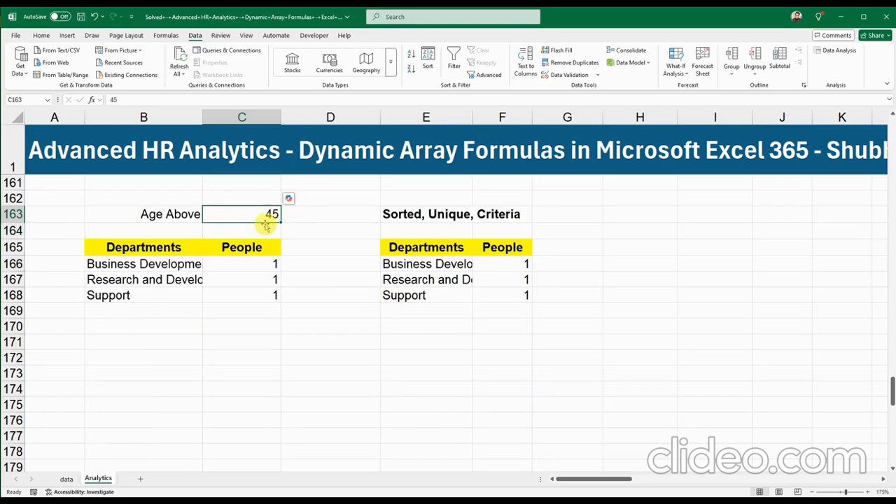
type("40")
key("Return")
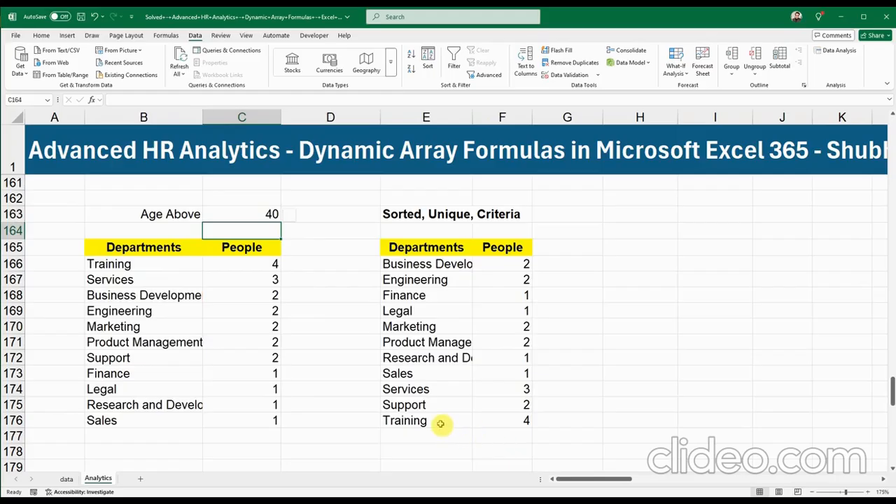
left_click_drag(464, 266, 510, 404)
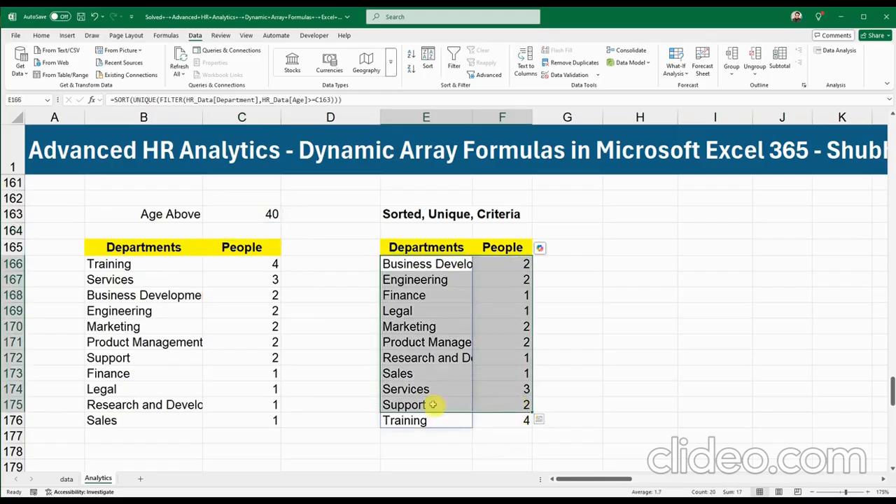
Step: Set Age Above in C163 to 35
left_click(237, 265)
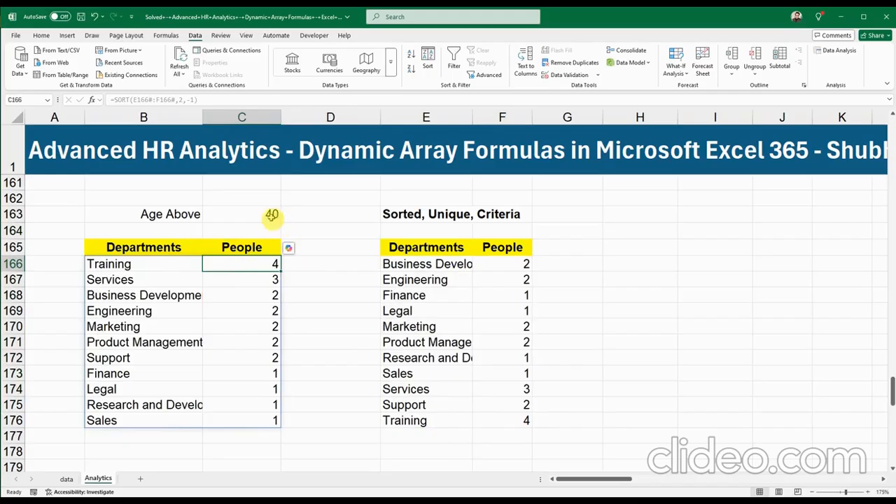
left_click(272, 215)
type("35")
key("Return")
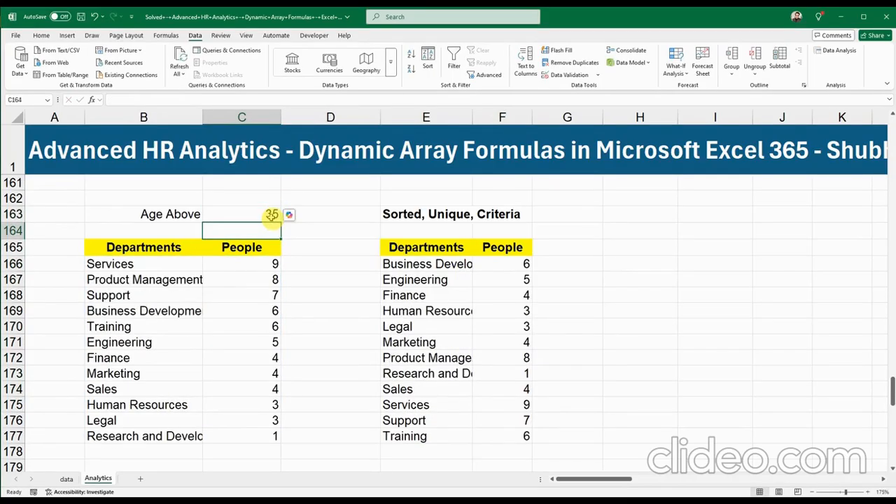
Step: Review the COUNTIFS formula in F166 and the ranges referenced by the SORT formula in B166
left_click(476, 267)
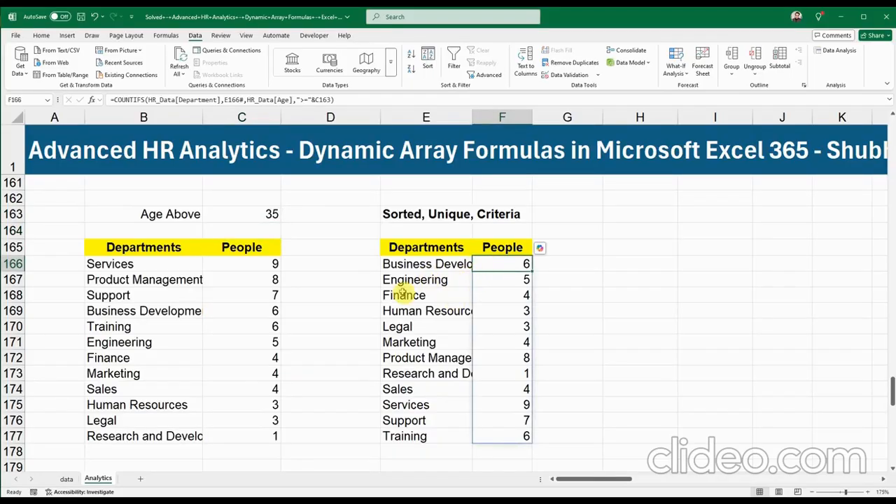
left_click(263, 270)
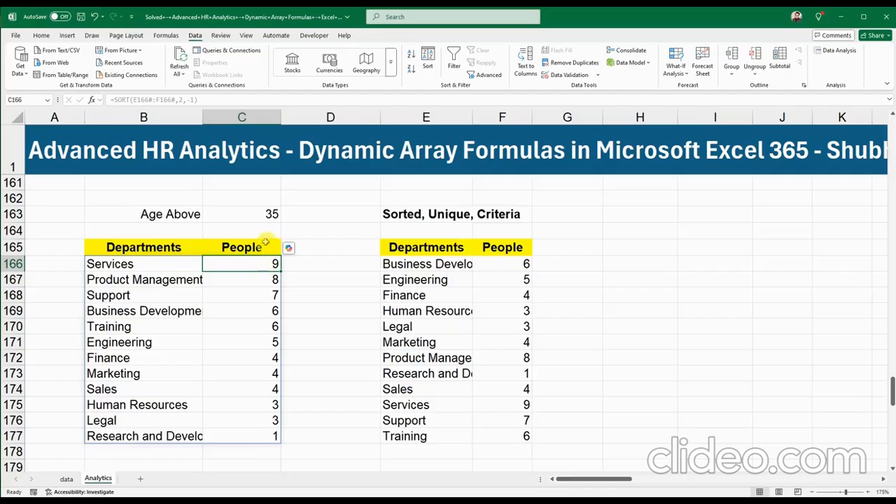
left_click(267, 212)
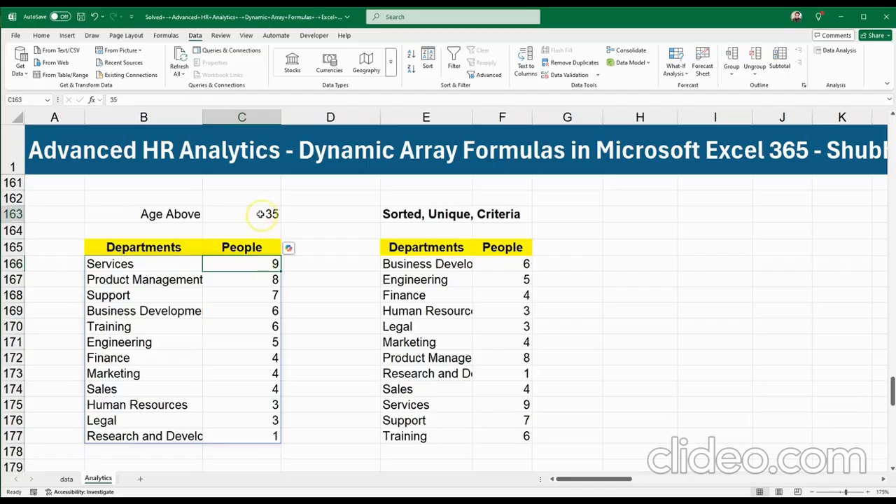
double_click(180, 265)
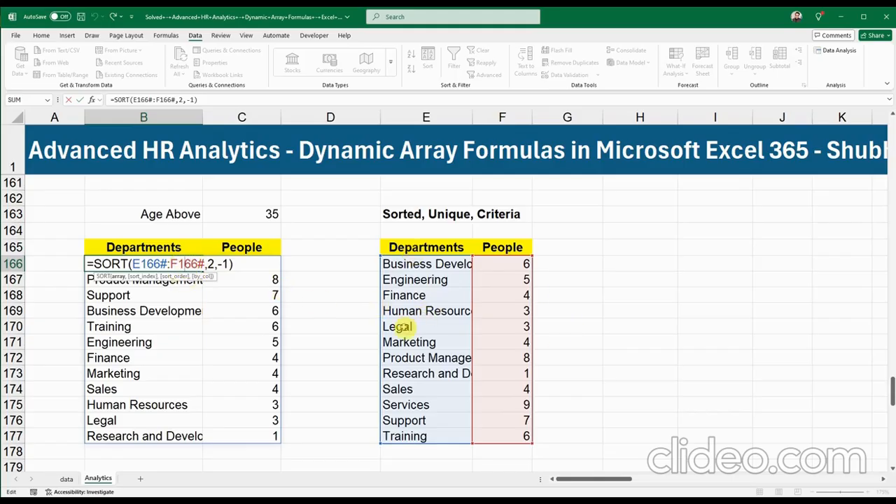
key("ctrl+Return")
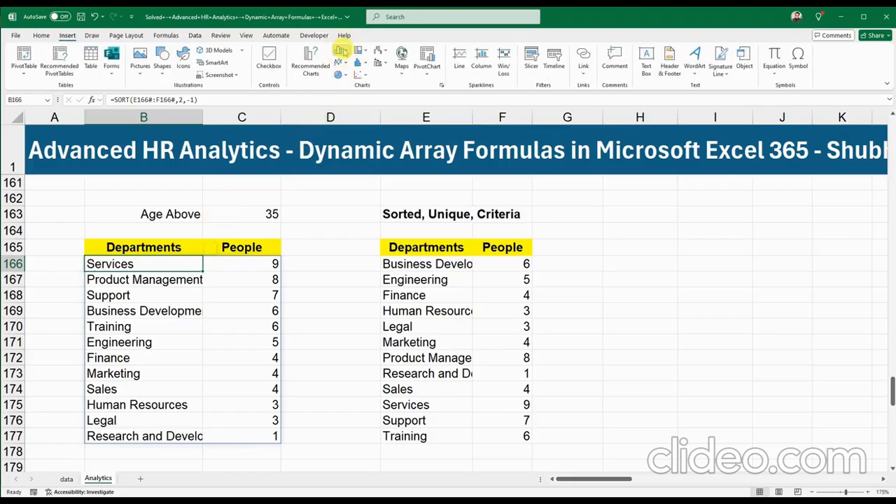
Step: Insert a 2-D clustered column chart from the sorted department summary and place it beside the helper table, clear of columns E and F
left_click(341, 51)
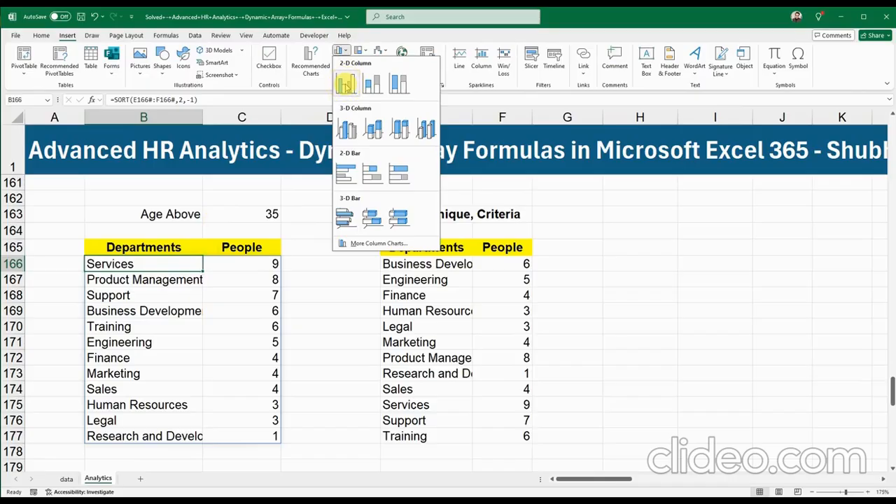
left_click(345, 85)
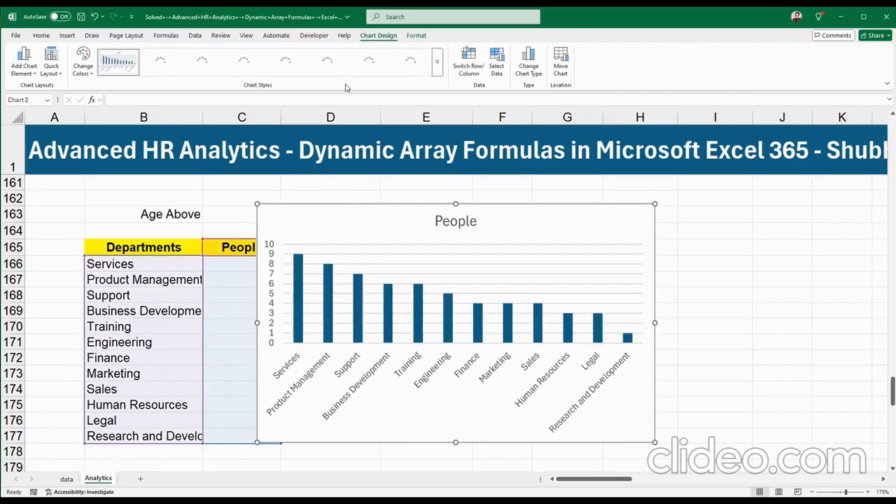
left_click_drag(362, 214, 527, 229)
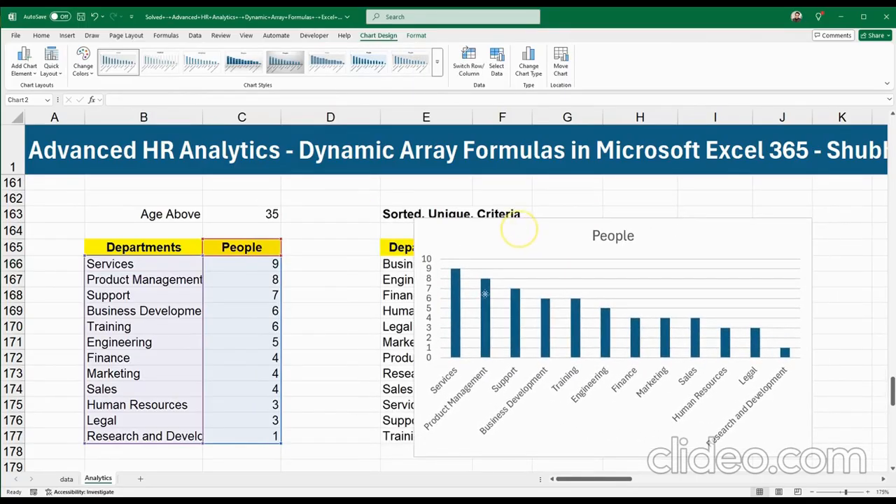
scroll(508, 360, "down", 1)
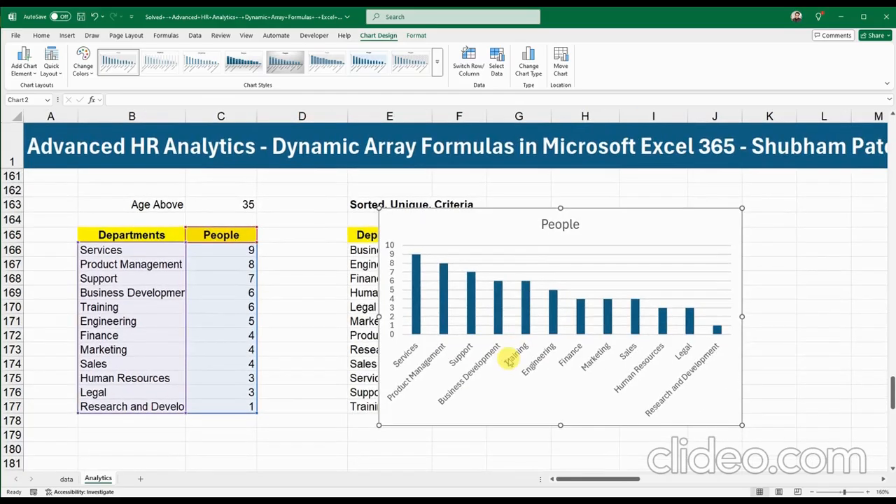
left_click_drag(524, 227, 636, 222)
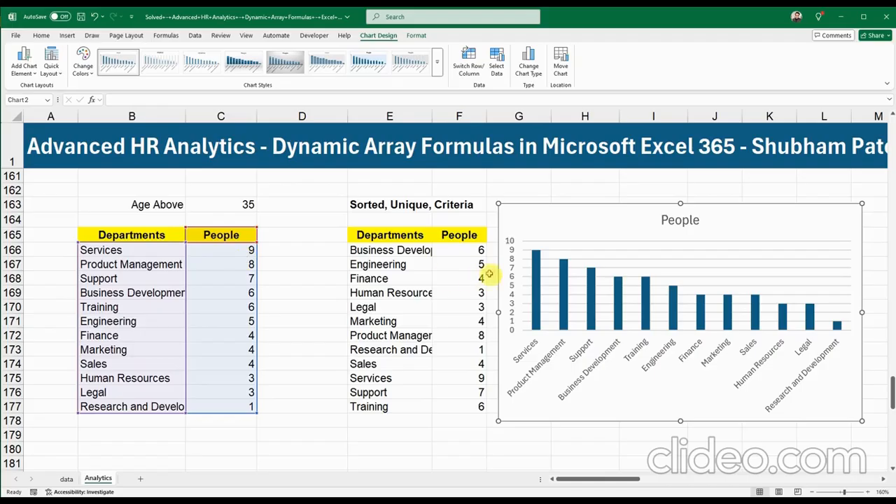
mouse_move(536, 275)
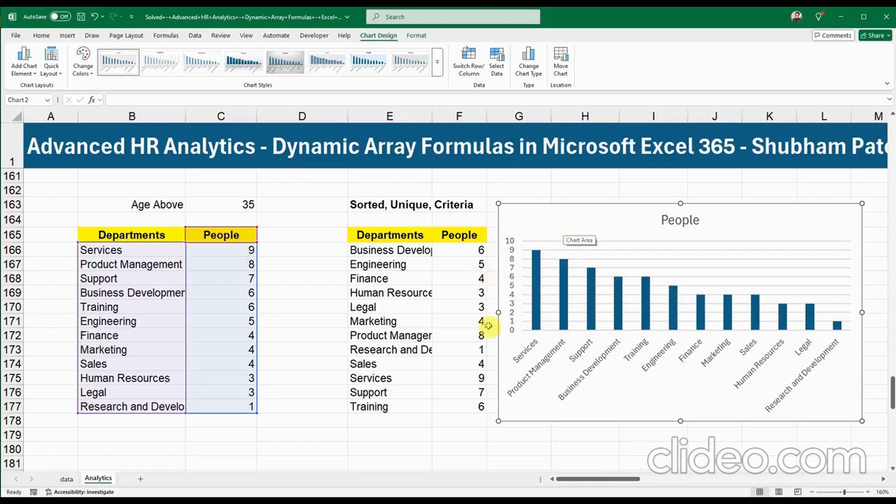
left_click(310, 334)
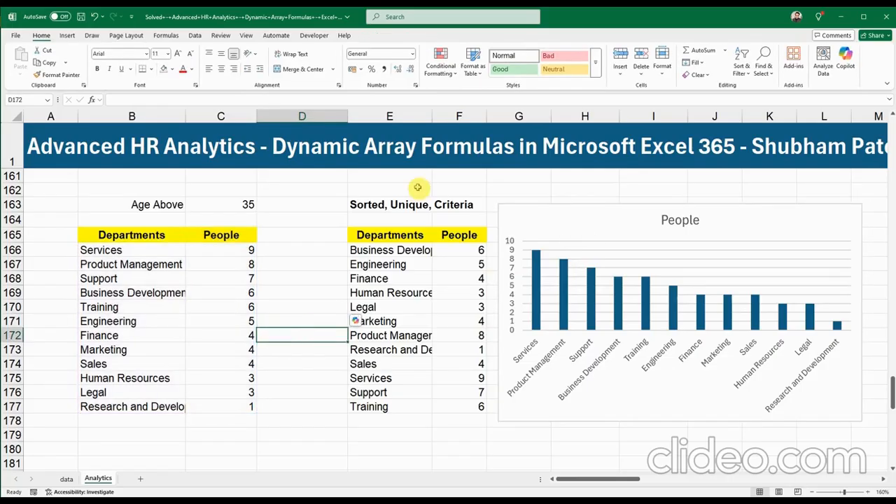
Step: Widen column E of the helper table slightly and check the source range of the People chart
left_click_drag(434, 117, 447, 126)
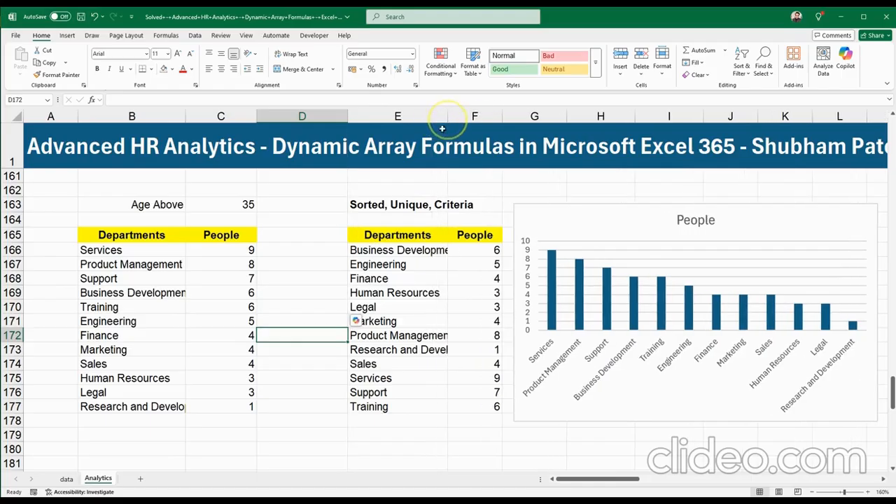
left_click(568, 222)
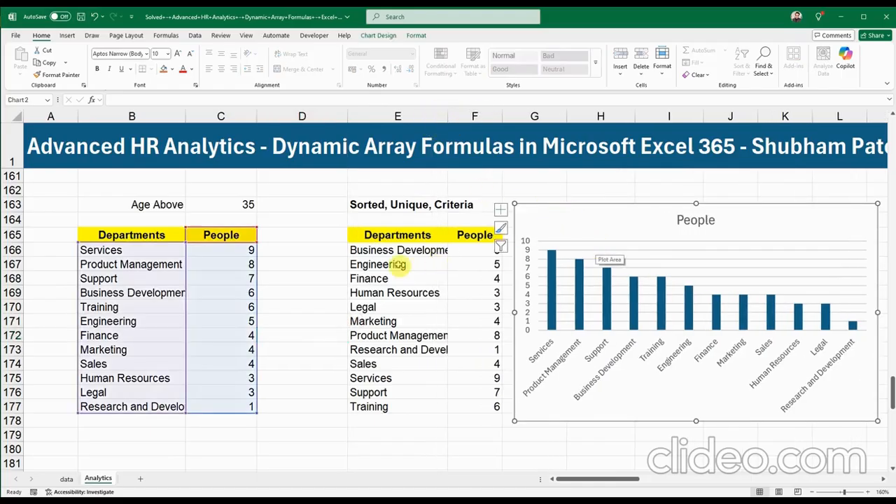
left_click(294, 276)
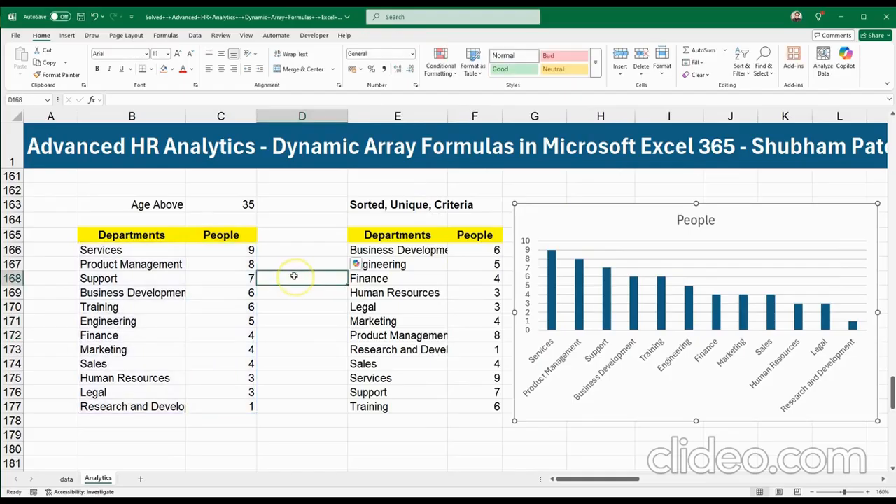
Step: Test how the summary and the People chart respond with Age Above in C163 set to 45
left_click(238, 263)
left_click(249, 204)
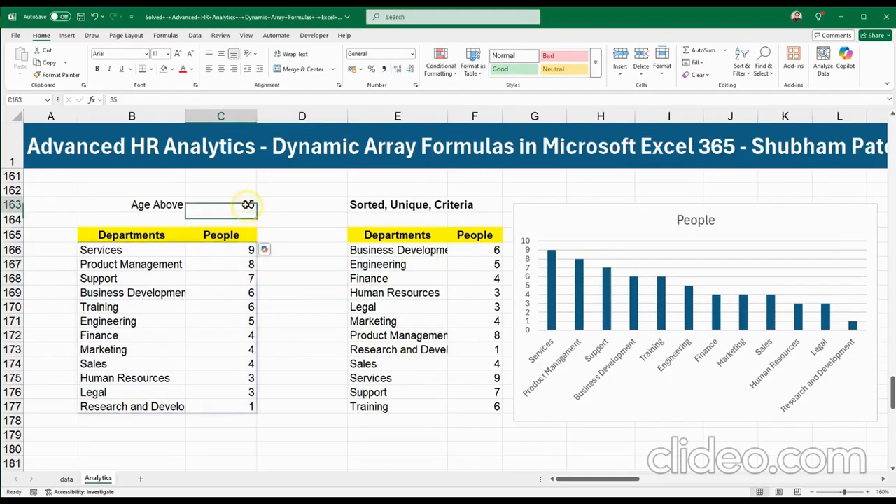
type("4")
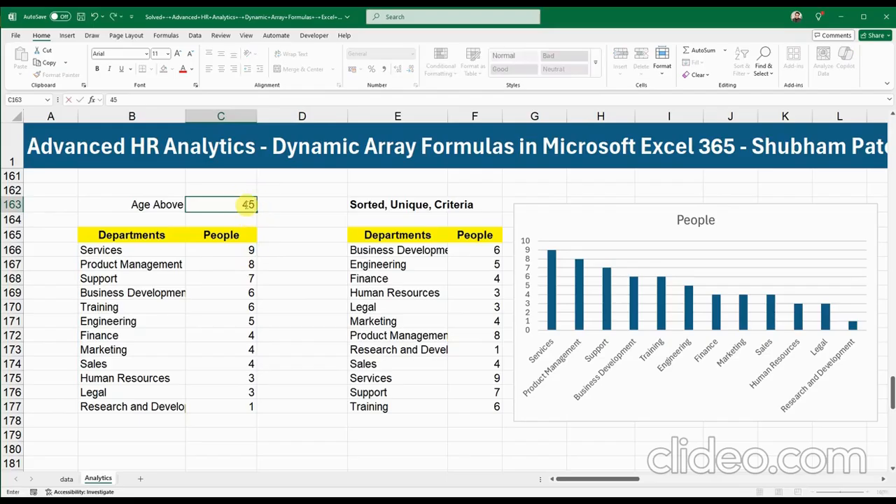
key("Return")
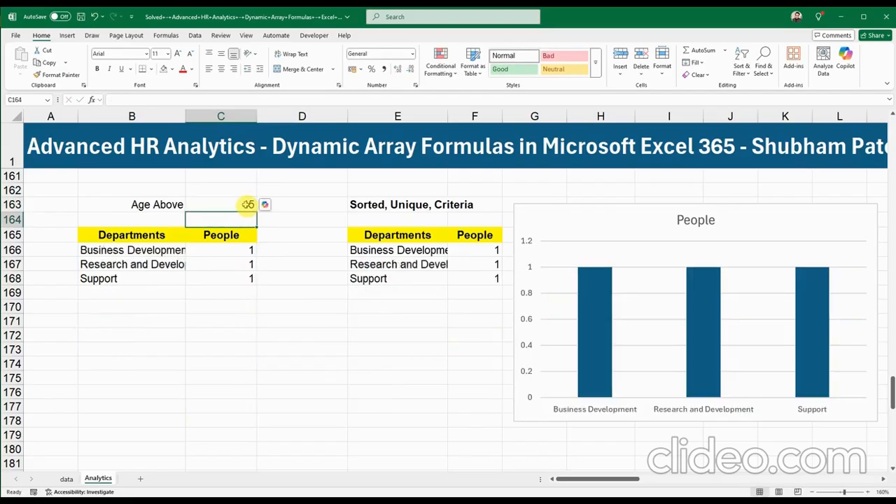
left_click(626, 322)
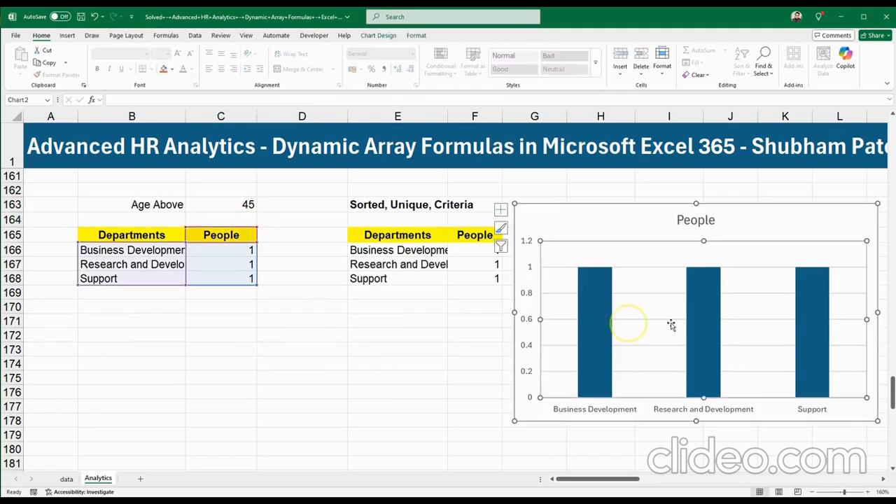
left_click(464, 347)
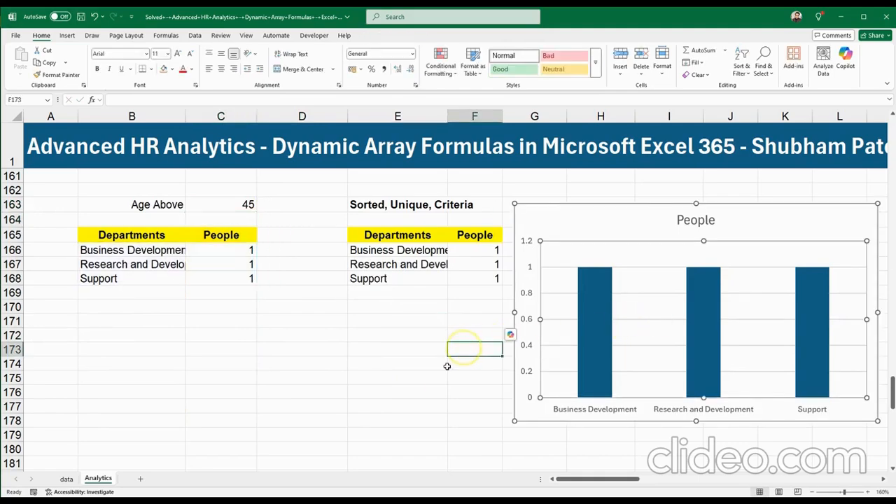
left_click(387, 363)
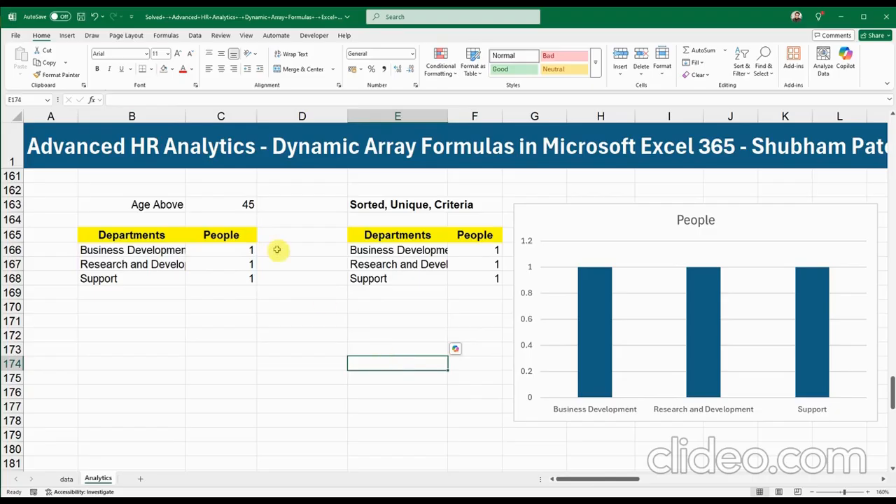
Step: Test the chart with Age Above in C163 set to 40, and set it back to 35
left_click(245, 206)
type("40")
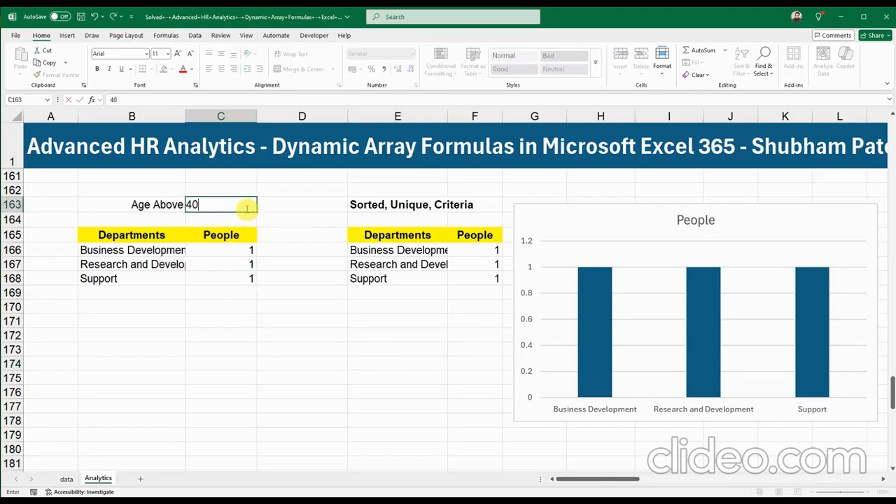
key("Return")
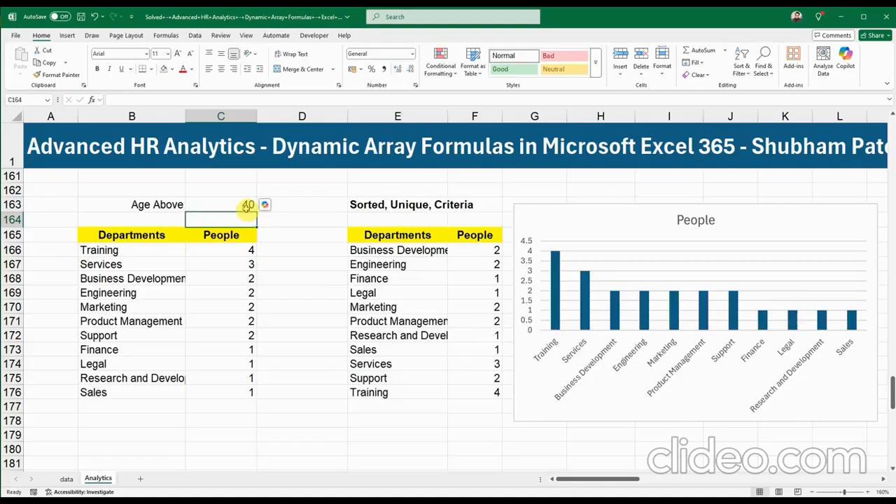
left_click(246, 206)
type("35")
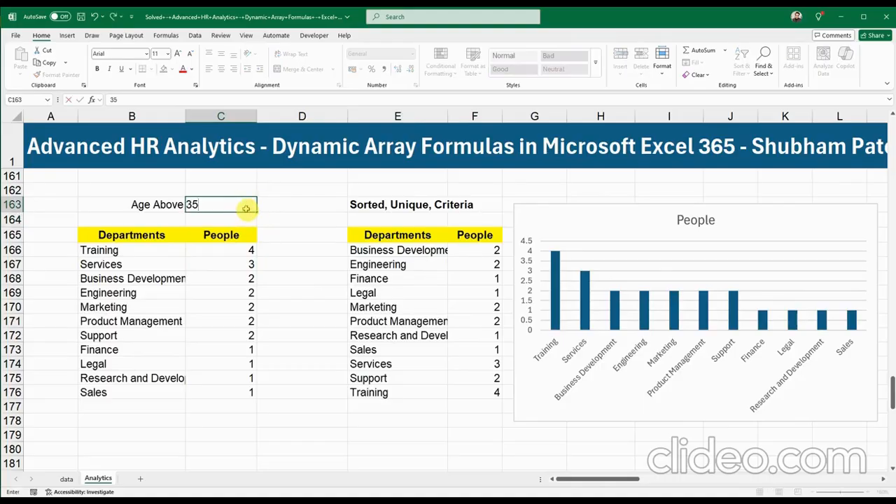
key("Return")
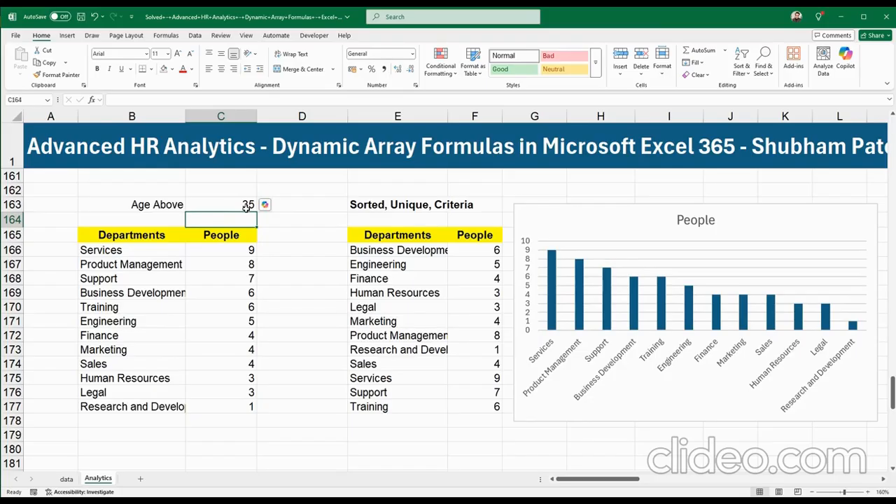
Step: Go to Q.6 further down the Analytics sheet and read the question about employees reporting to a manager
left_click(247, 208)
scroll(302, 293, "up", 2)
scroll(303, 293, "down", 2)
scroll(302, 293, "down", 7)
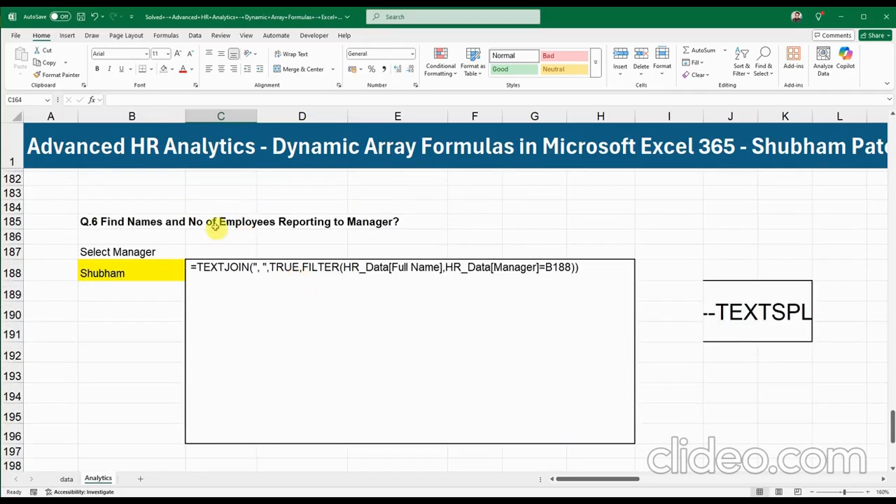
left_click(126, 221)
left_click(233, 229)
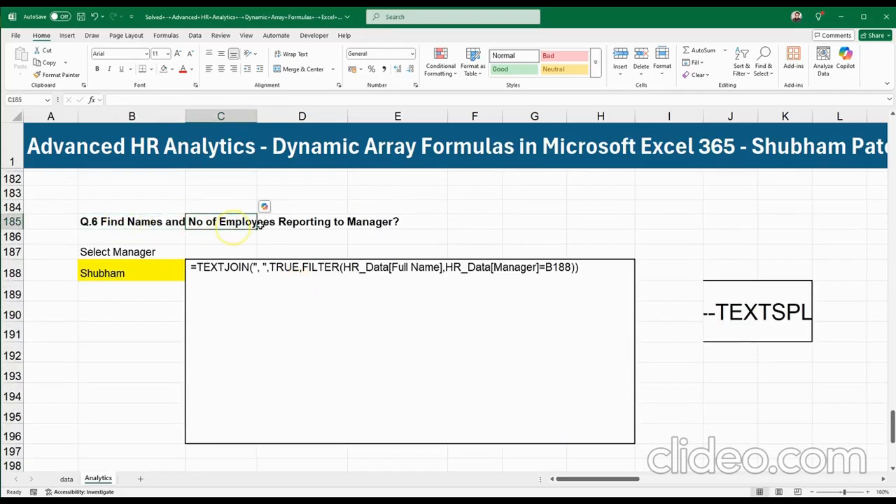
left_click(294, 222)
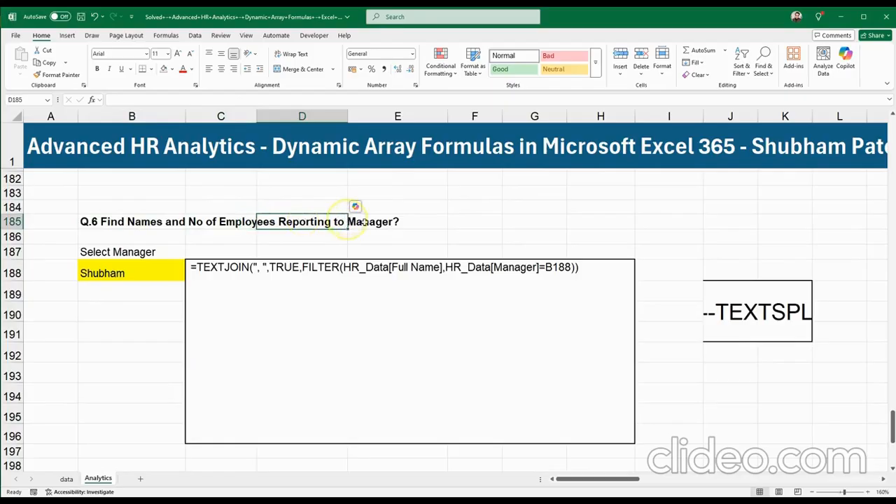
left_click(364, 221)
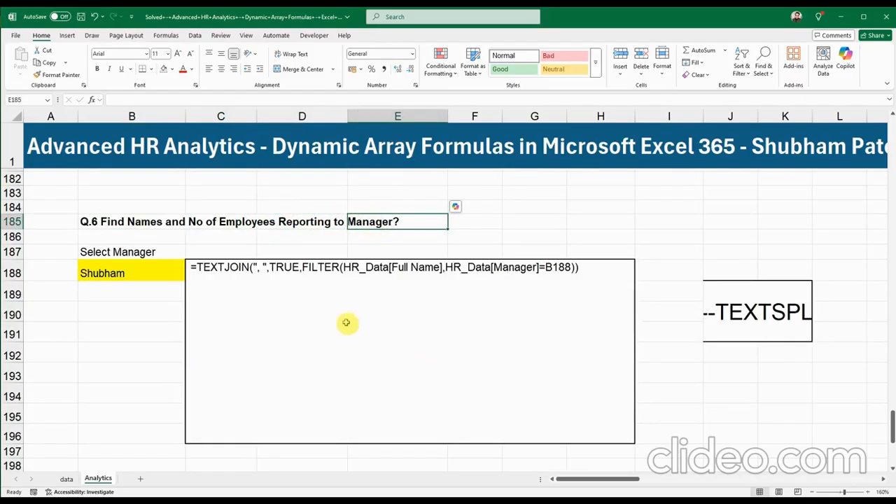
Step: Check the manager choices in B188, keep the current manager, and select the merged cell C188 to view its TEXTJOIN and FILTER formula
left_click(154, 276)
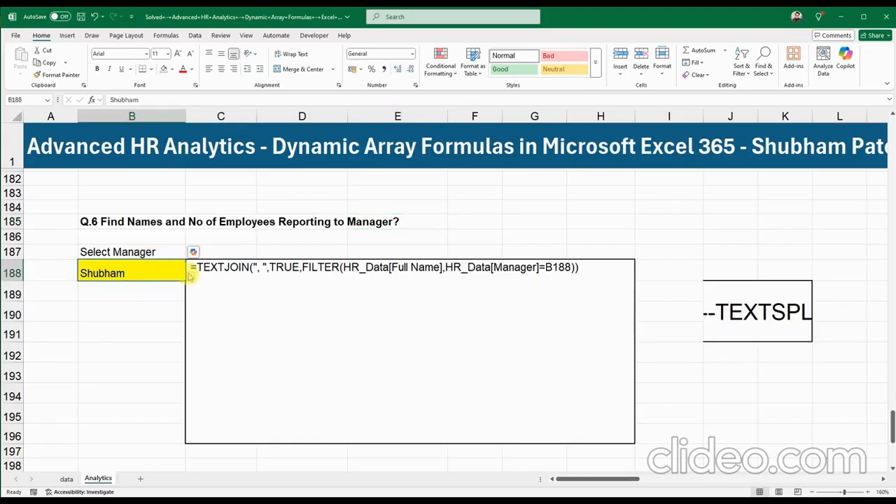
left_click(189, 276)
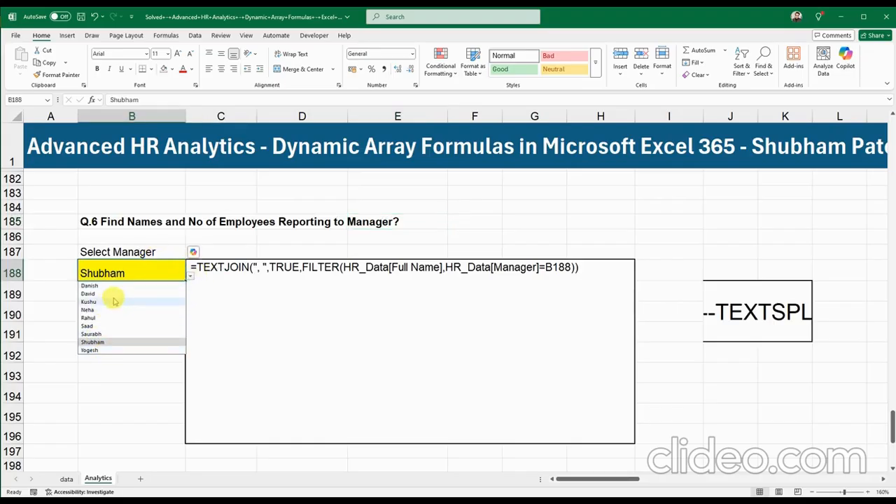
left_click(113, 342)
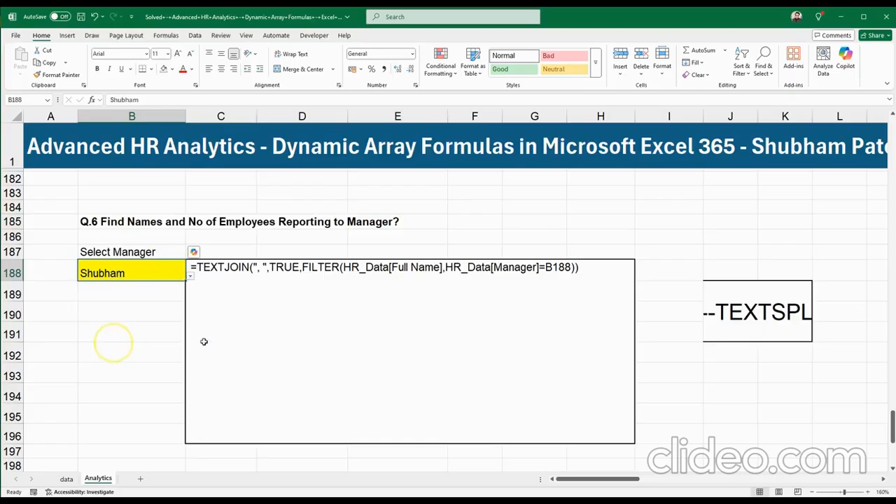
left_click(207, 275)
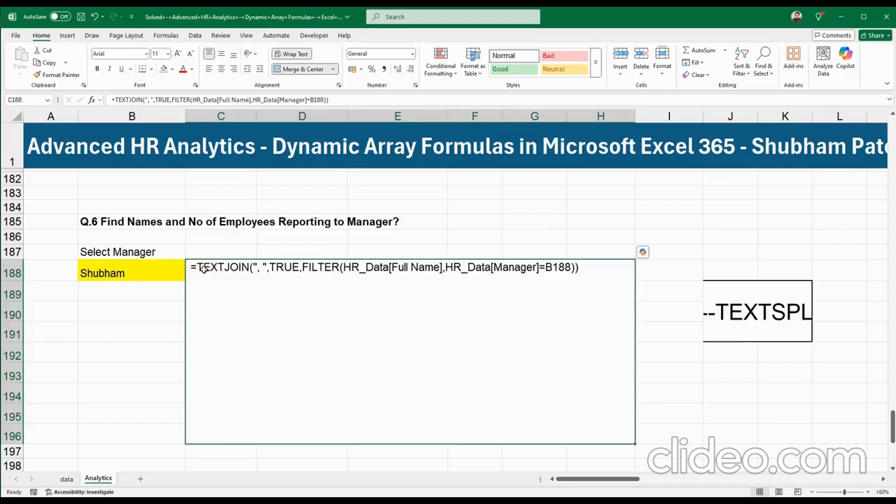
Step: Make the TEXTJOIN text in merged cell C188 a live formula by removing the extra character before its equals sign
double_click(233, 268)
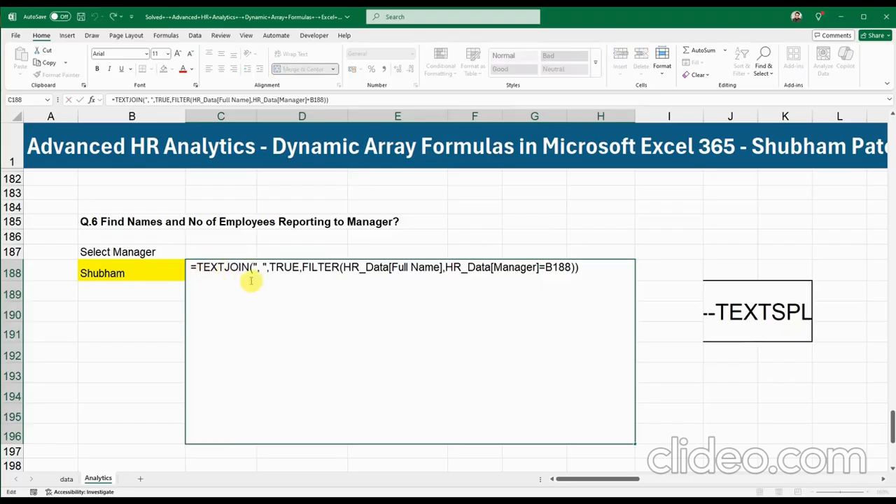
left_click(191, 267)
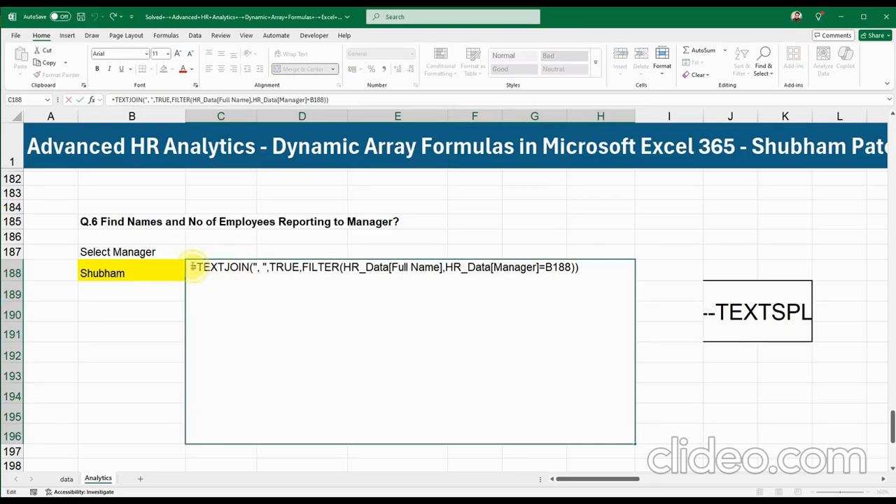
key("BackSpace")
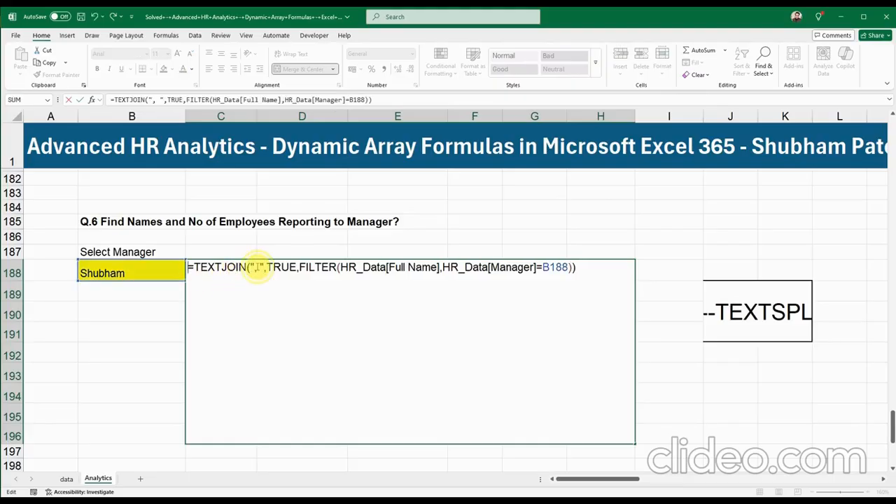
Step: Review the TEXTJOIN delimiter, ignore-empty and FILTER arguments in C188, and enter =TEXTJOIN(", ",TRUE,FILTER(HR_Data[Full Name],HR_Data[Manager]=B188))
left_click(257, 267)
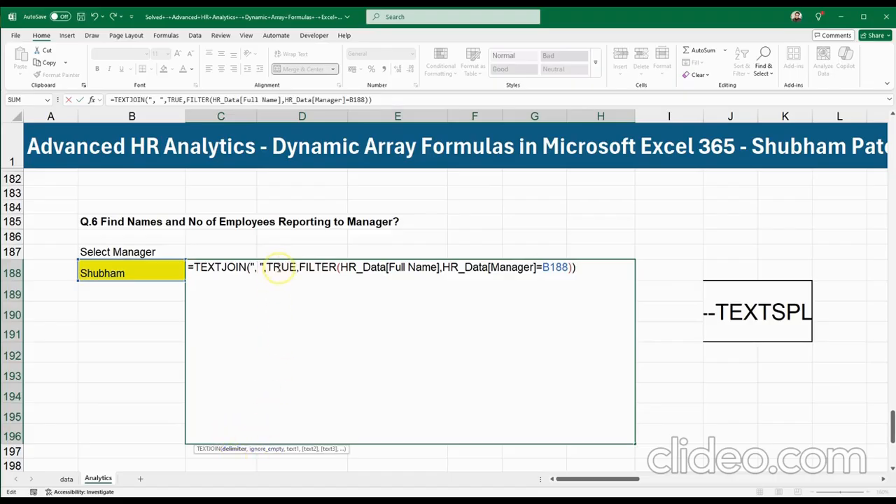
left_click(280, 269)
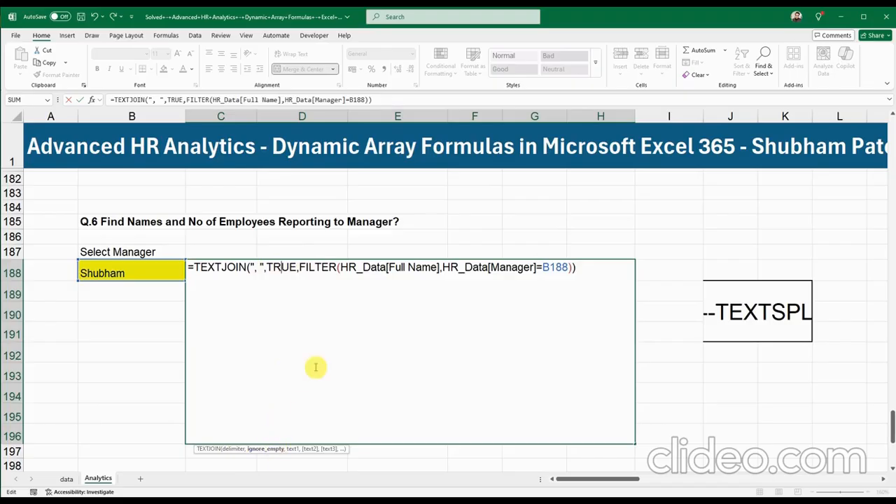
left_click(317, 268)
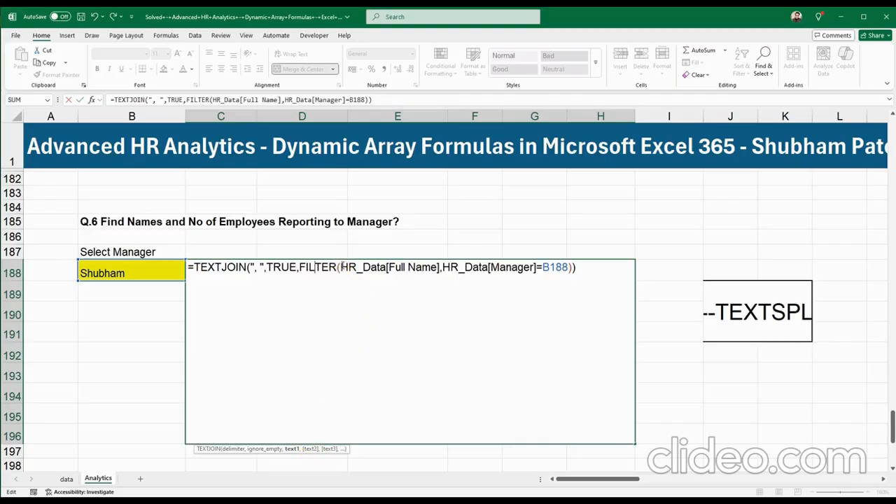
left_click(345, 268)
left_click(348, 269)
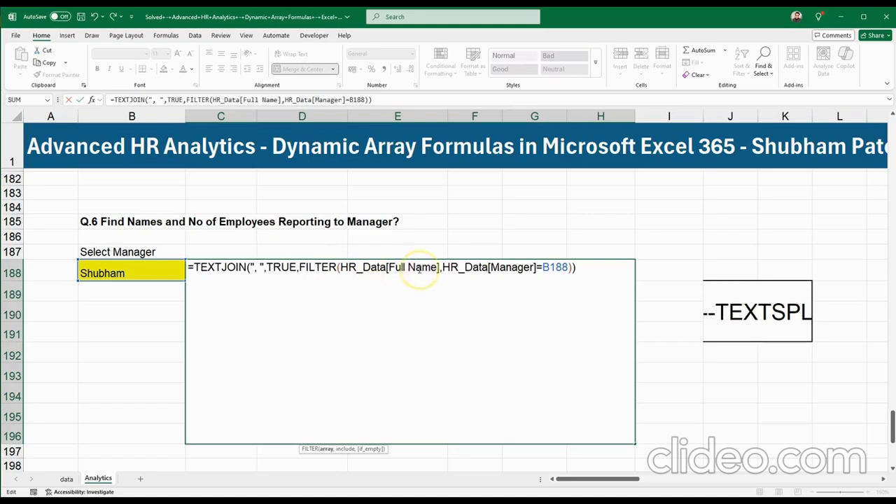
left_click(459, 269)
left_click(482, 274)
left_click(506, 271)
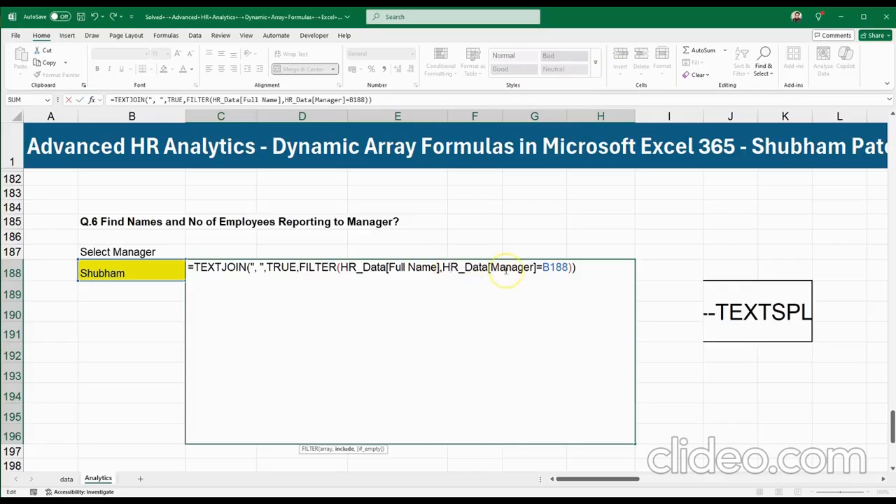
left_click(554, 272)
key("Return")
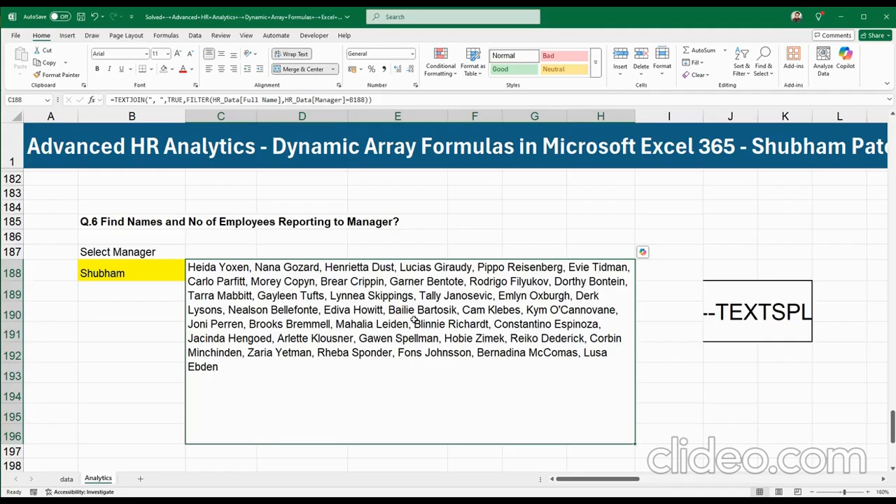
Step: Test the employee name list with the first manager choice in B188, and switch back to the original manager
left_click(140, 275)
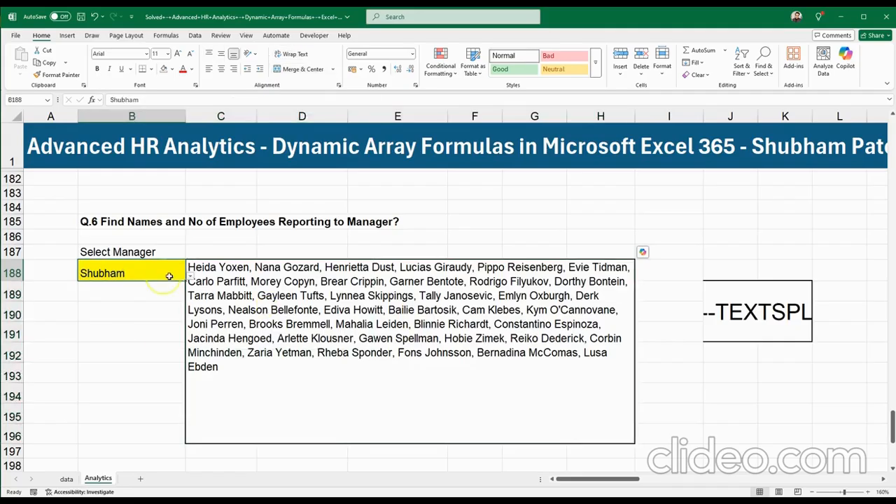
left_click(190, 277)
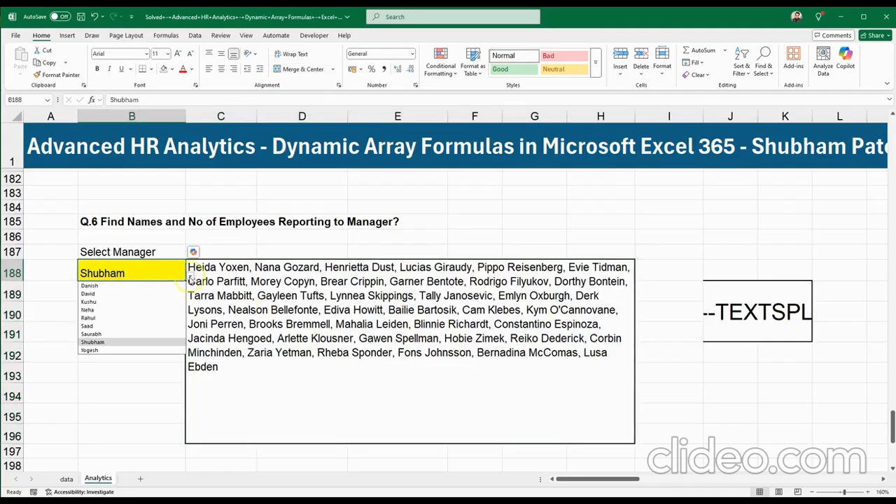
left_click(144, 286)
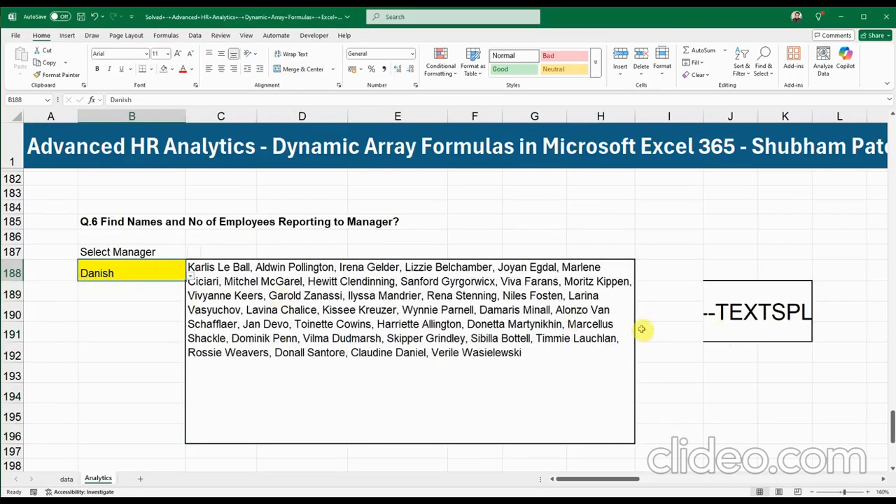
left_click(192, 278)
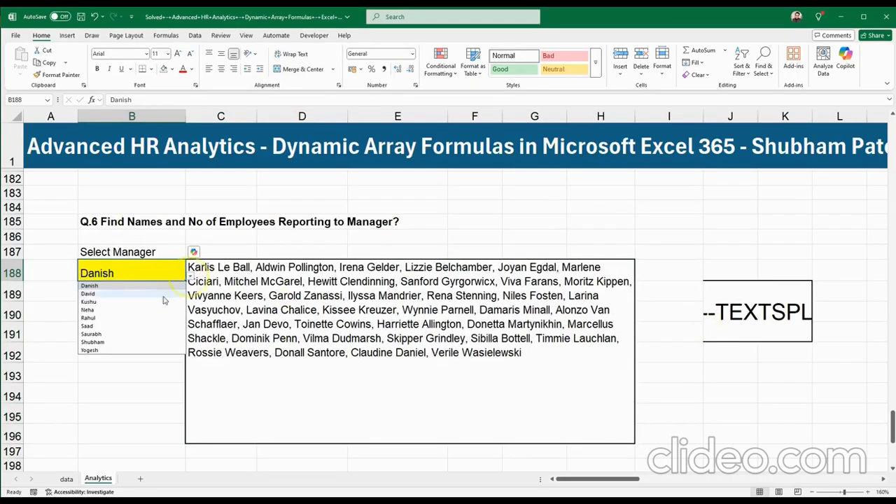
left_click(147, 340)
Step: Turn the text in merged cell J189 into the live formula =COUNTA(--TEXTSPLIT(C188,",")) to count the listed employees
double_click(743, 323)
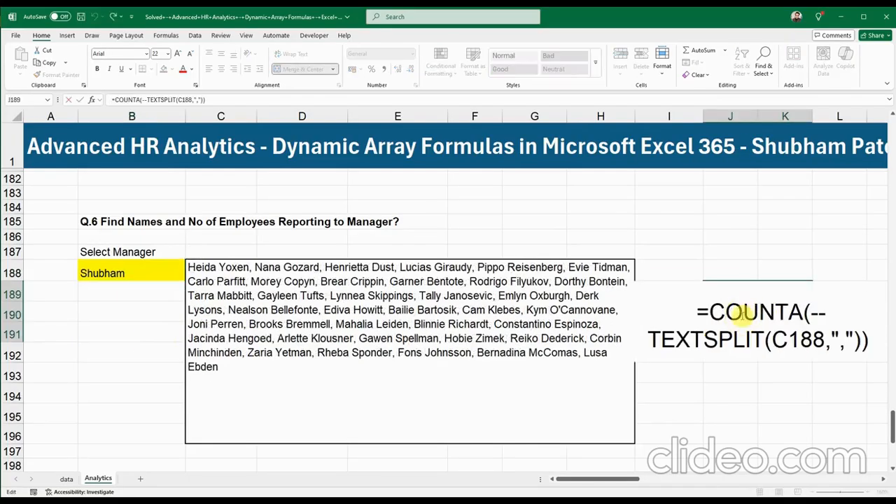
left_click(699, 312)
double_click(700, 313)
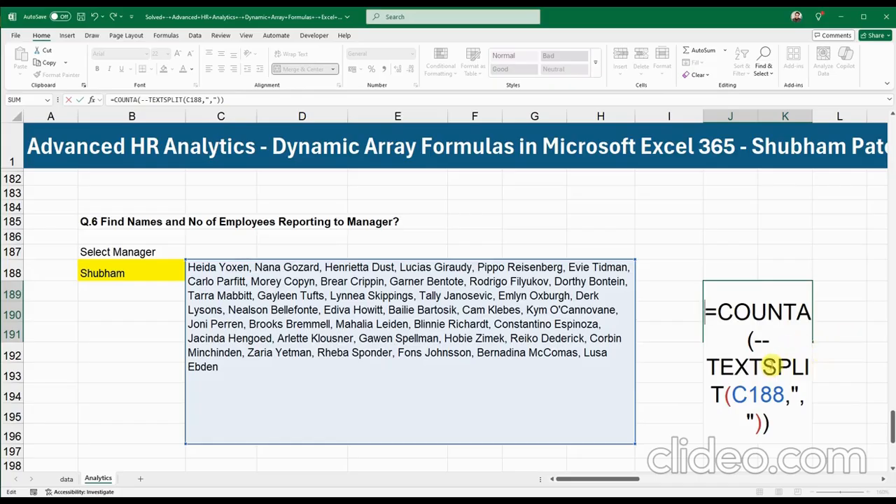
left_click(763, 369)
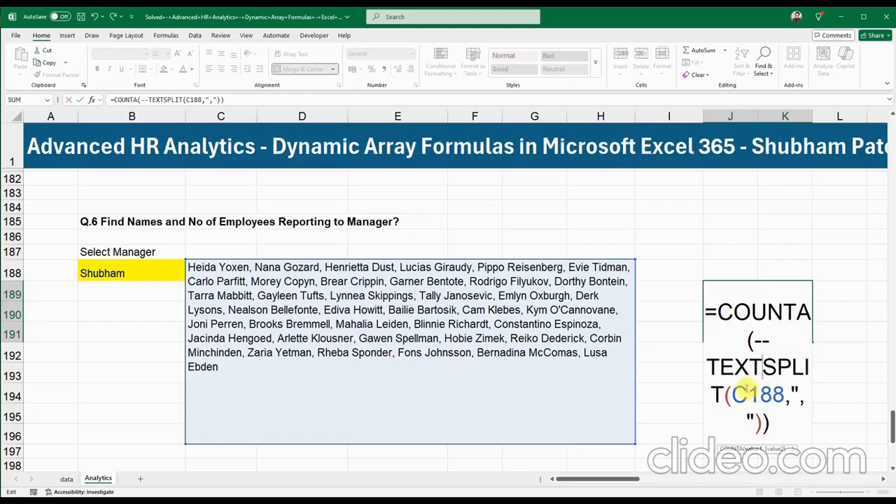
left_click_drag(760, 396, 784, 395)
left_click(760, 395)
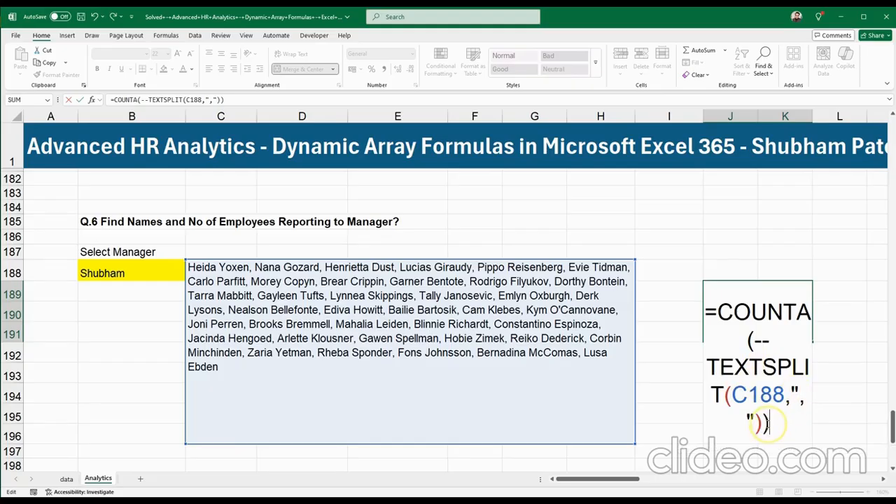
key("Return")
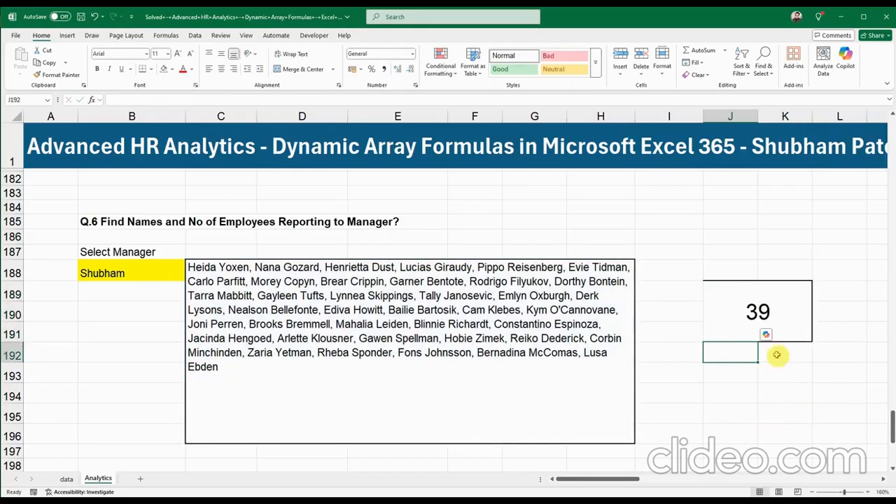
left_click(764, 330)
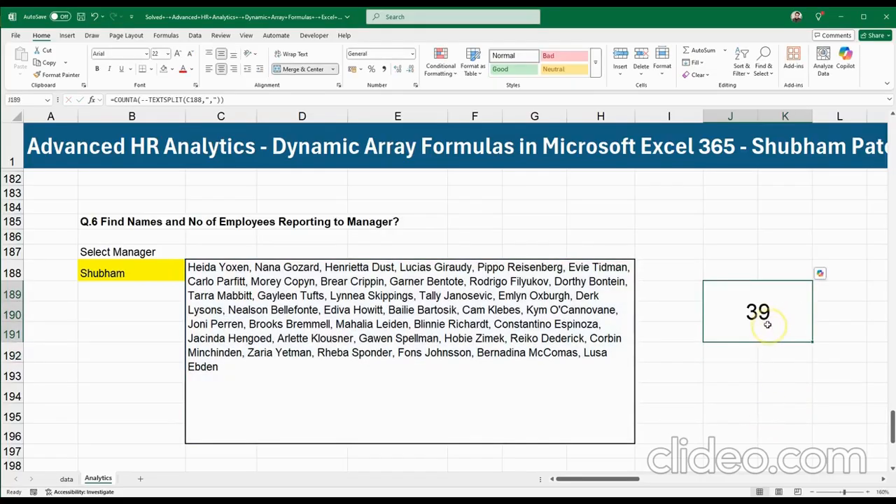
Step: Test both the name list and the employee count with the first manager in B188, and restore the original manager
left_click(176, 280)
left_click(189, 280)
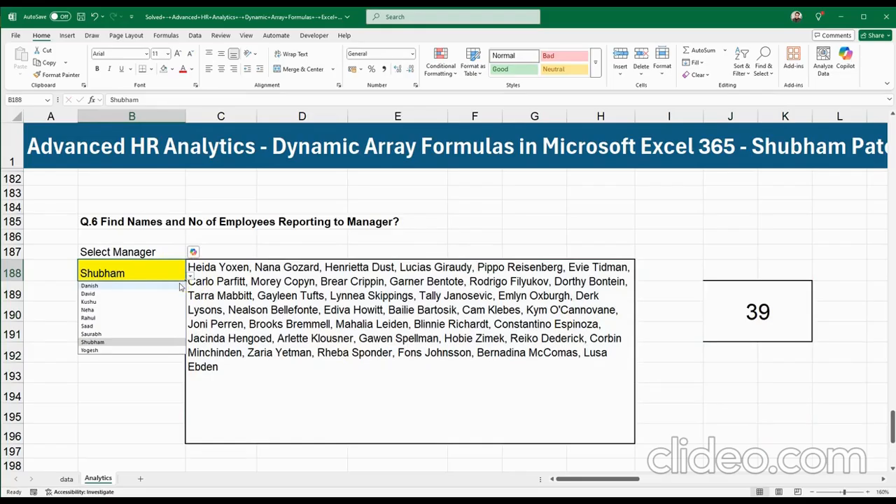
left_click(181, 286)
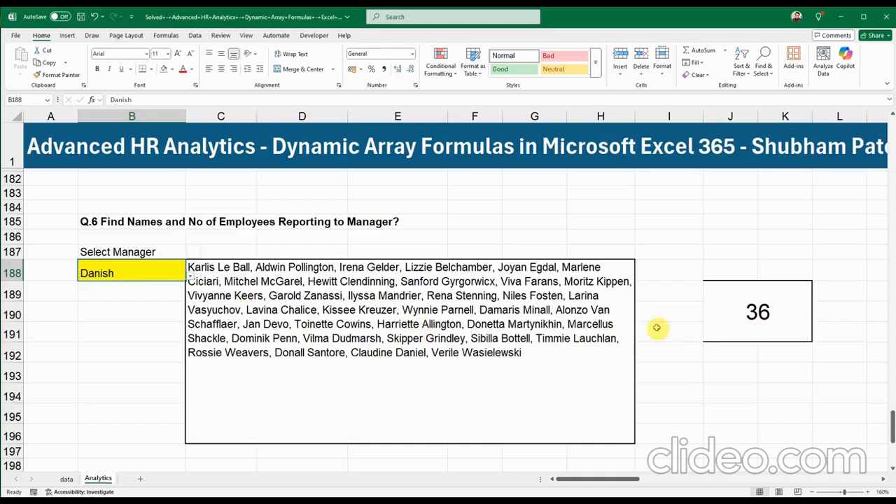
left_click(190, 280)
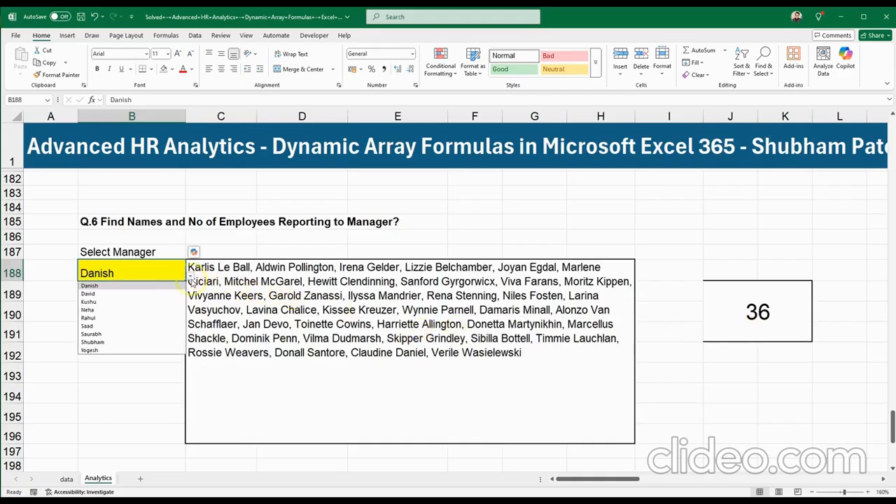
left_click(158, 342)
left_click(154, 373)
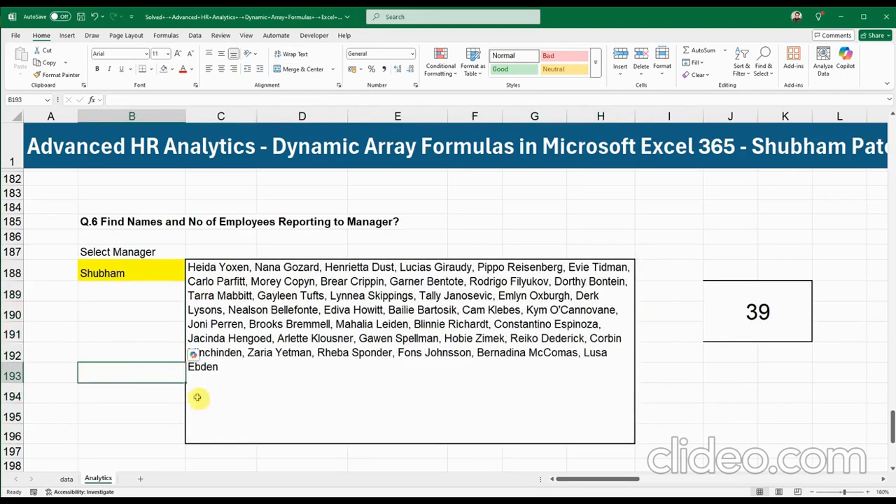